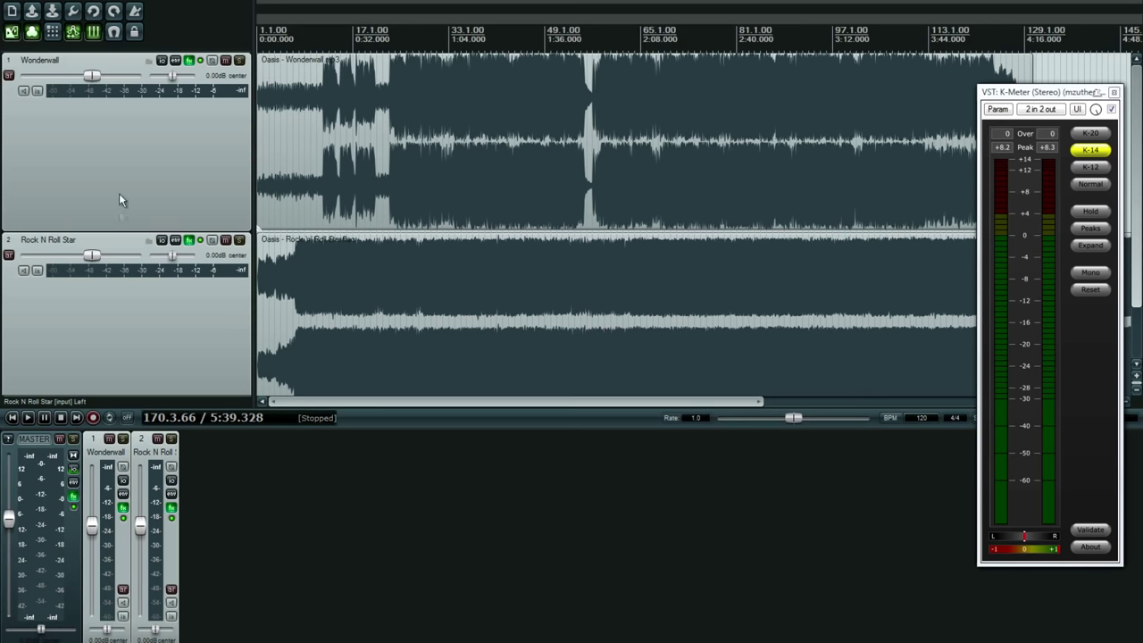
Solo the Wonderwall track and open its T-RackS metering plug-in in a floating window, closing the effects chain.
click(189, 62)
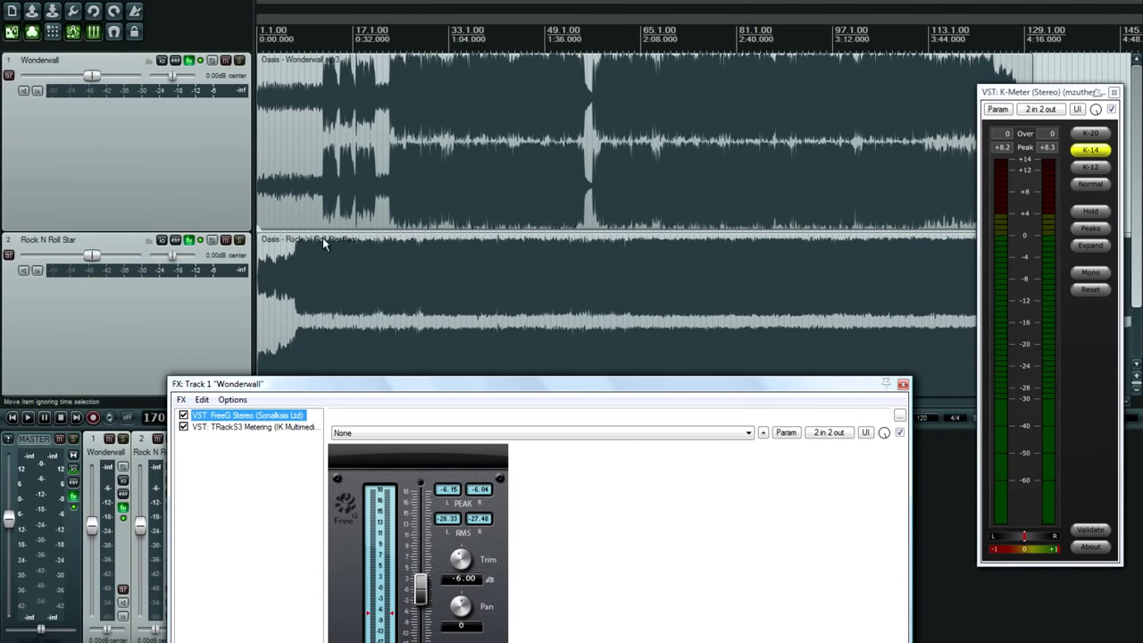
click(239, 61)
double_click(264, 435)
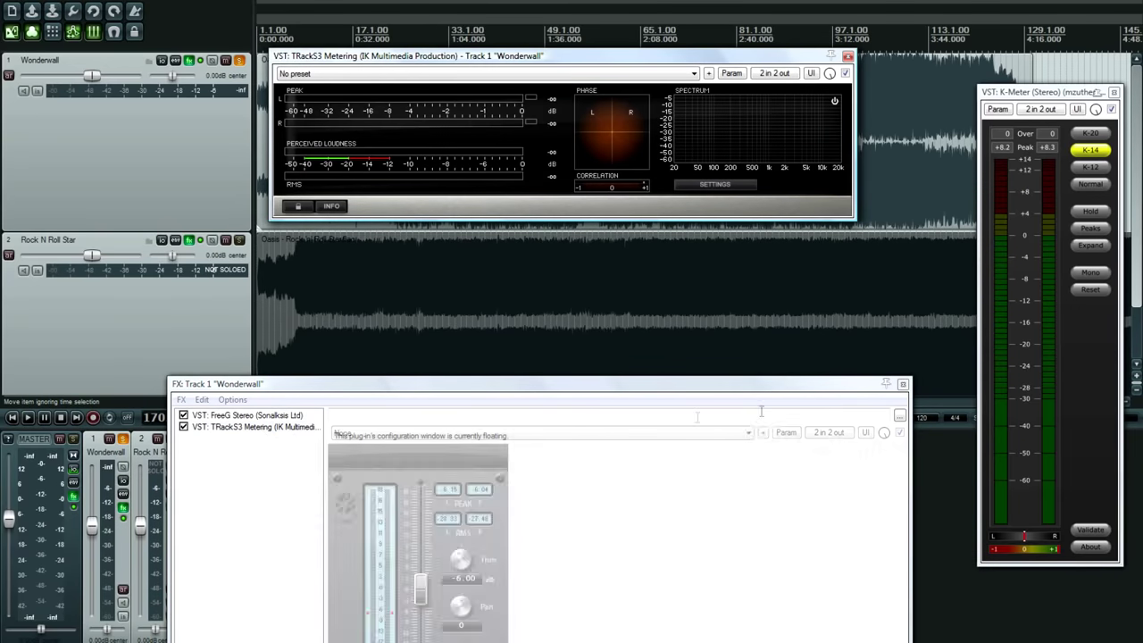
click(903, 384)
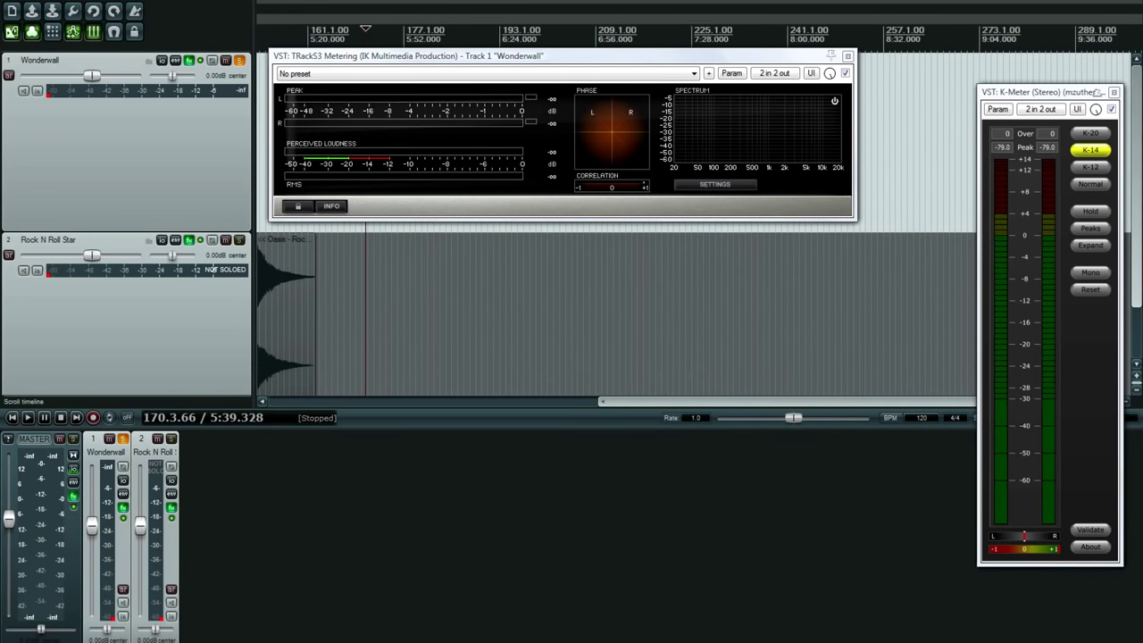
Play Wonderwall from the project start and move the metering window below its waveform.
key(Home)
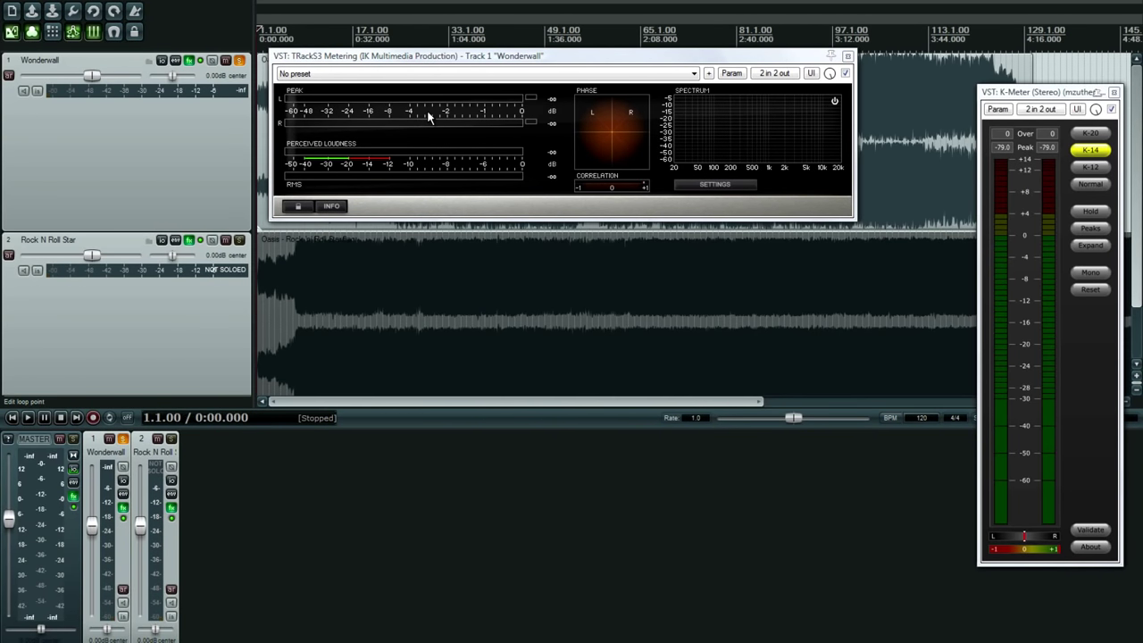
key(space)
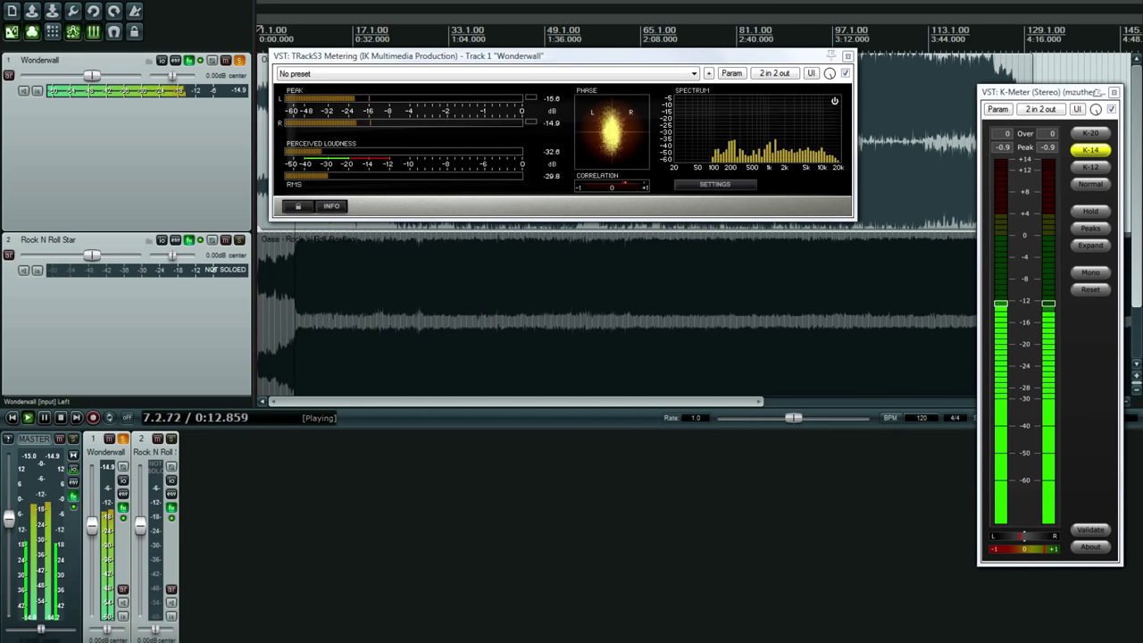
drag(427, 55, 419, 261)
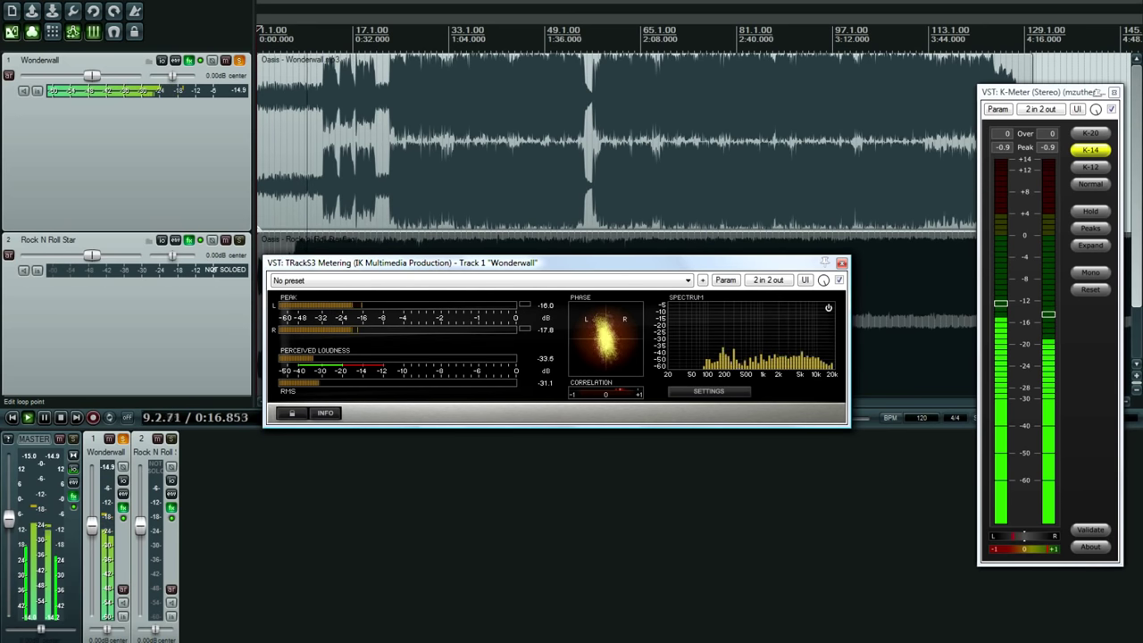
Hide the mixer to enlarge the tracks and reposition the metering window over the Rock N Roll Star track.
click(73, 3)
click(81, 17)
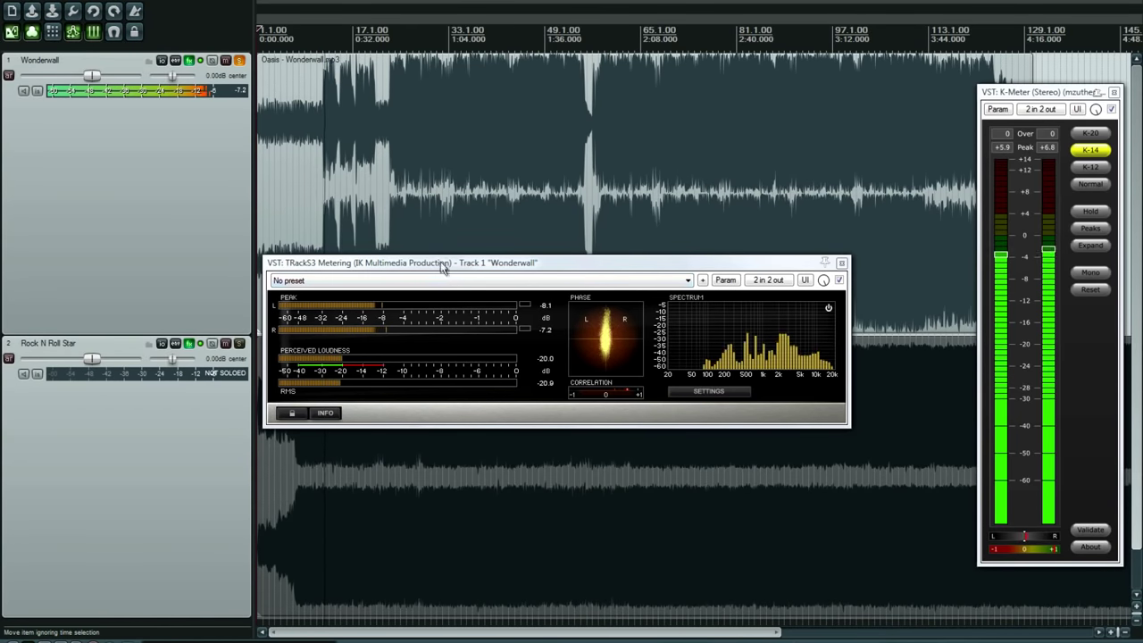
drag(442, 264, 472, 420)
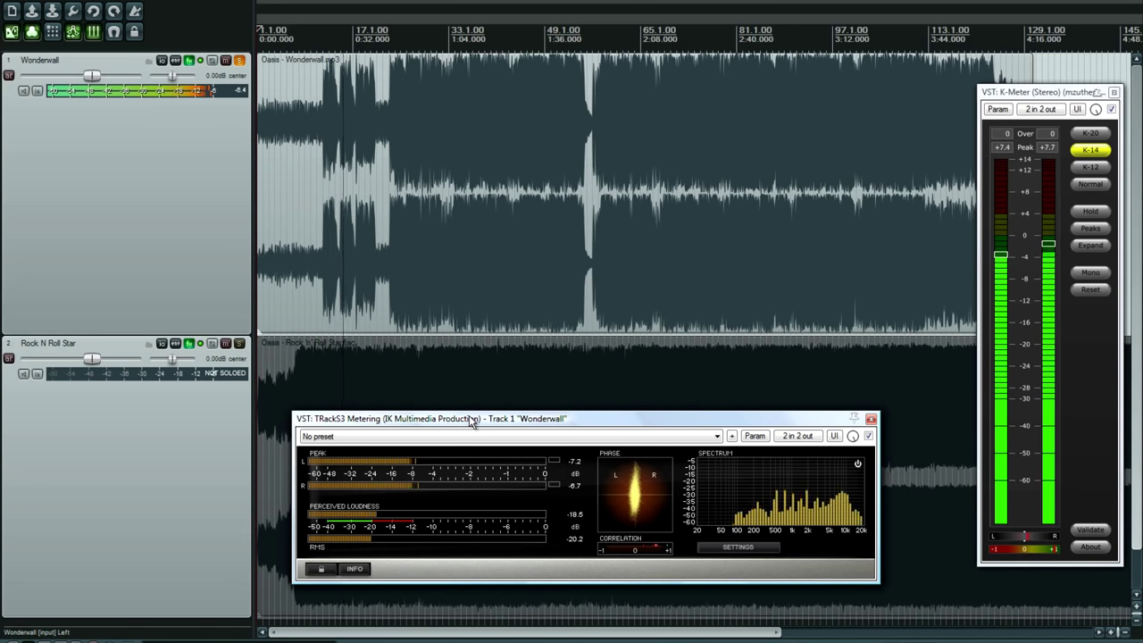
drag(472, 419, 475, 372)
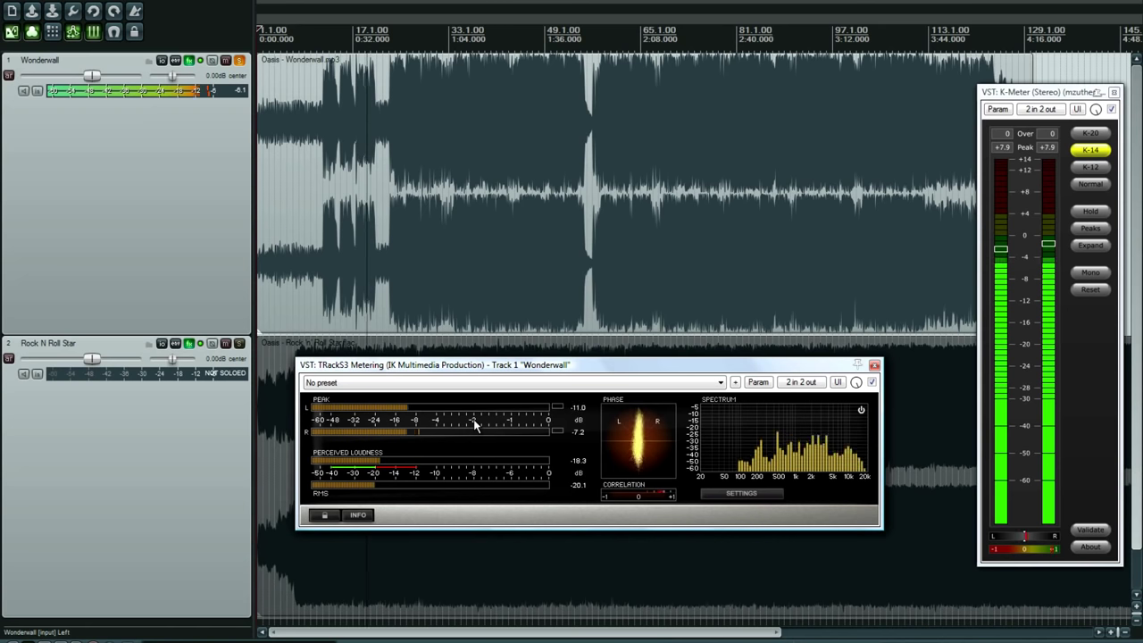
Stop playback and check Wonderwall's levels by playing it from about 3:00.
key(space)
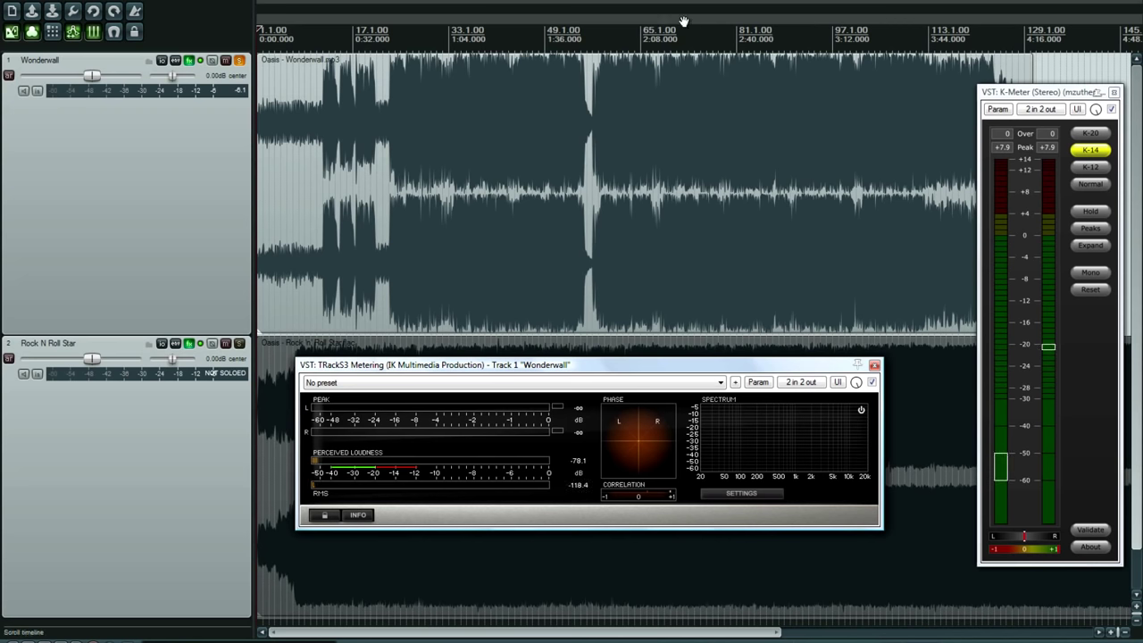
click(798, 31)
key(space)
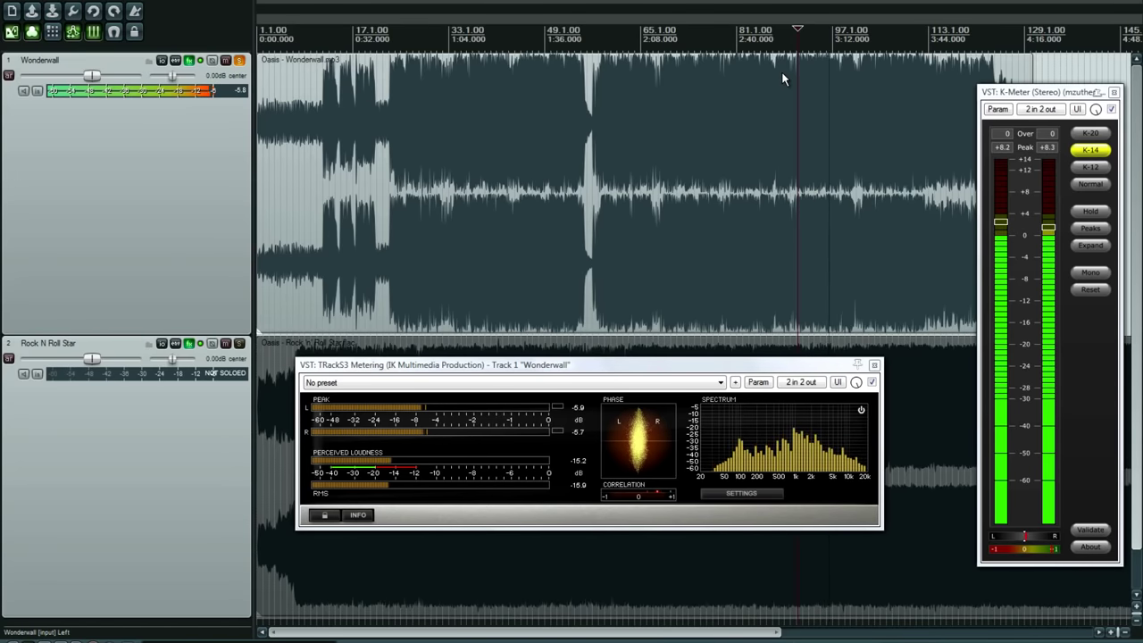
key(space)
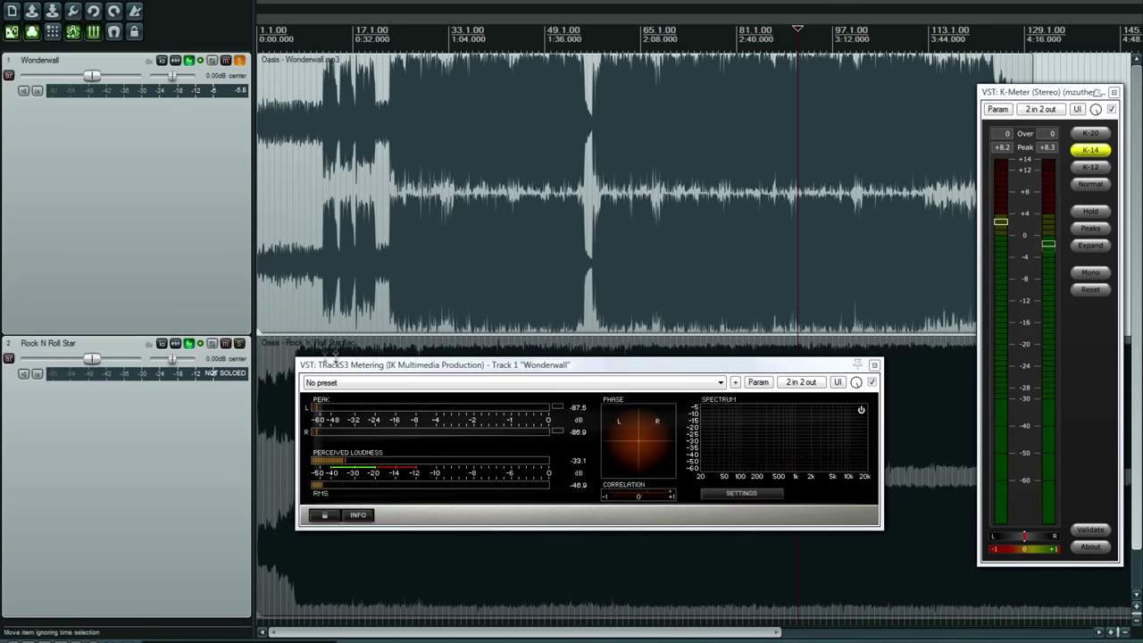
Switch the solo to Rock N Roll Star and replace the Wonderwall meter with that track's floating T-RackS metering window.
click(239, 61)
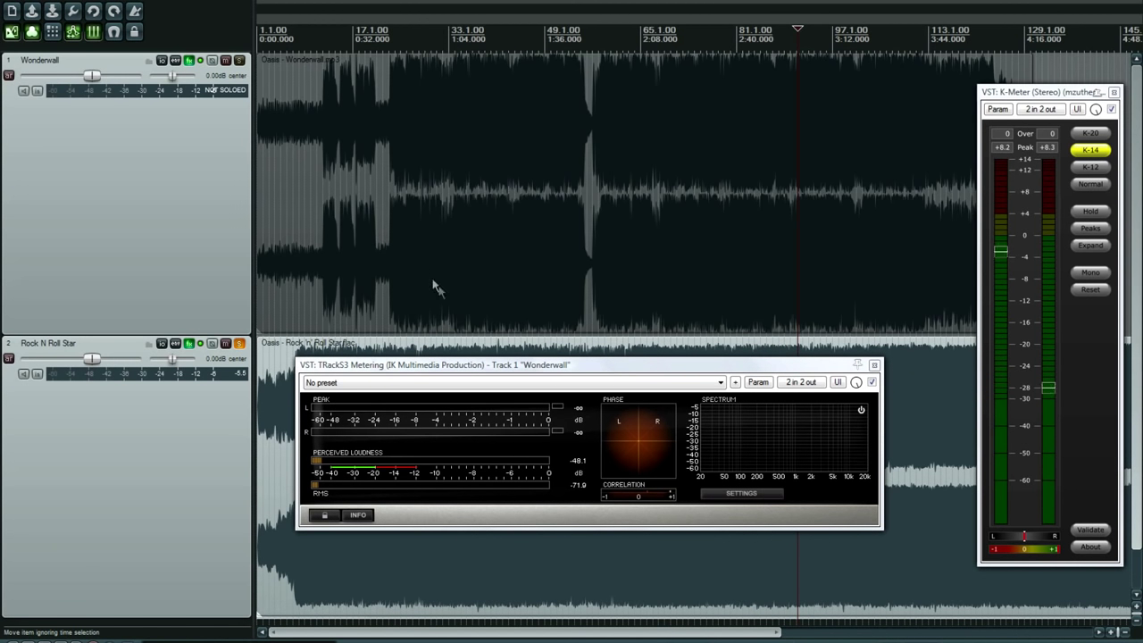
click(875, 365)
click(188, 344)
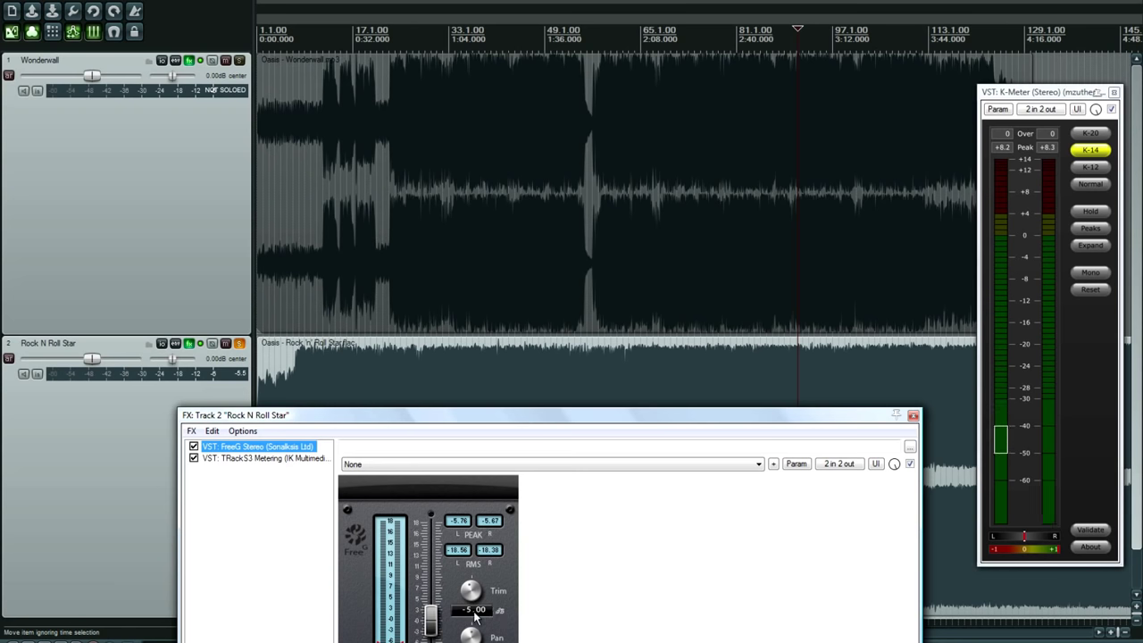
double_click(229, 459)
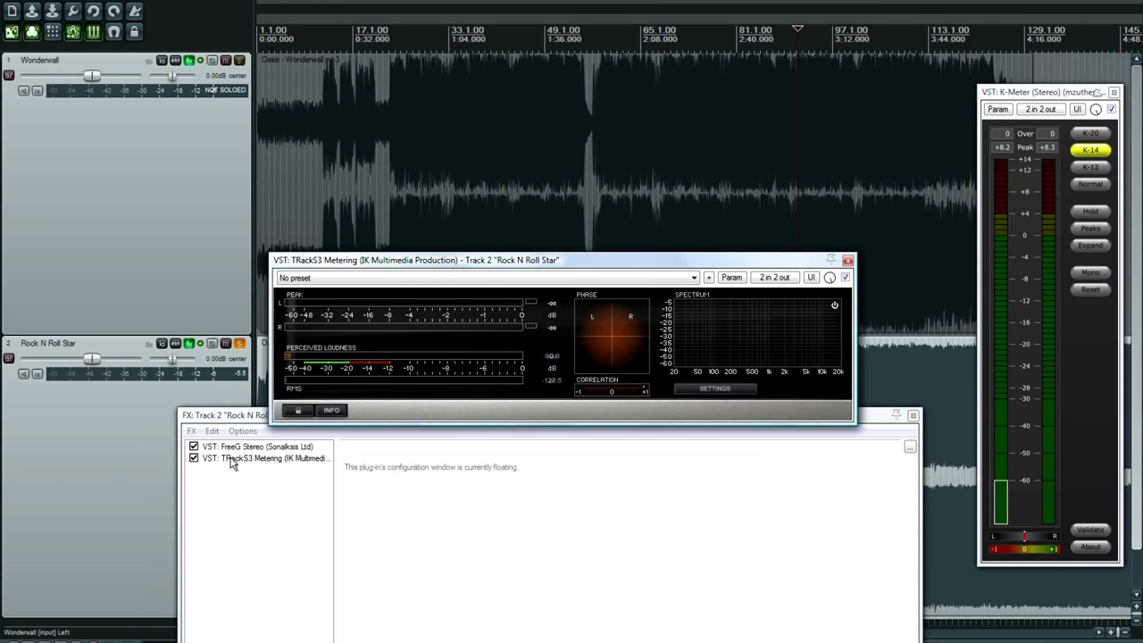
click(912, 416)
drag(625, 260, 696, 459)
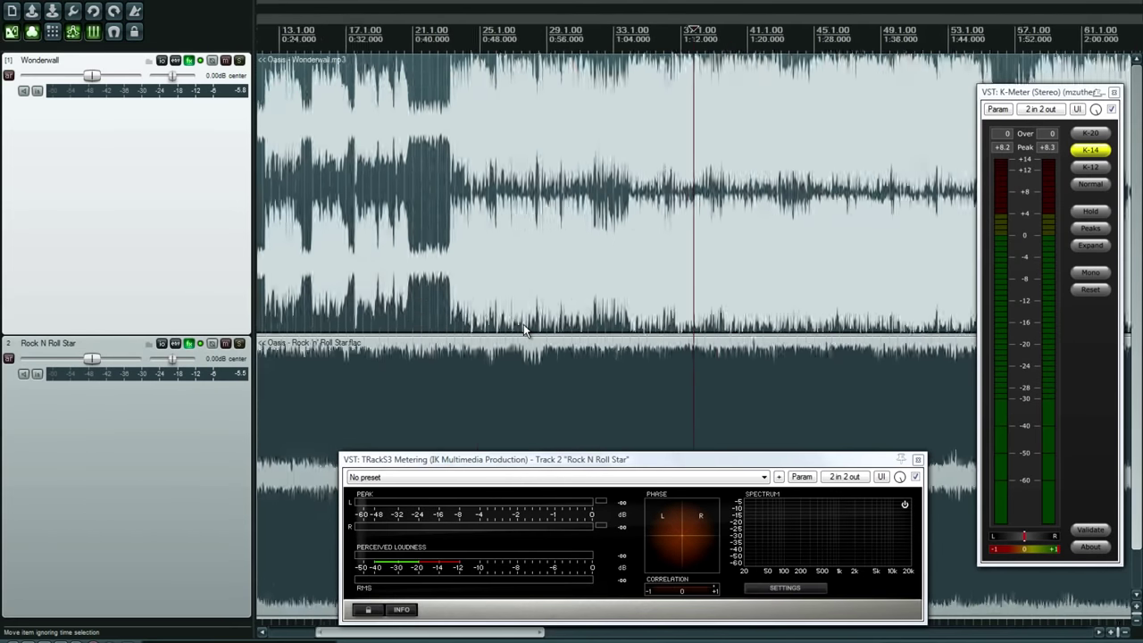
Examine the Wonderwall and Rock N Roll Star waveforms closely around 1:11 to 1:12 for differences in transients and peaks.
scroll(524, 325, up, 5)
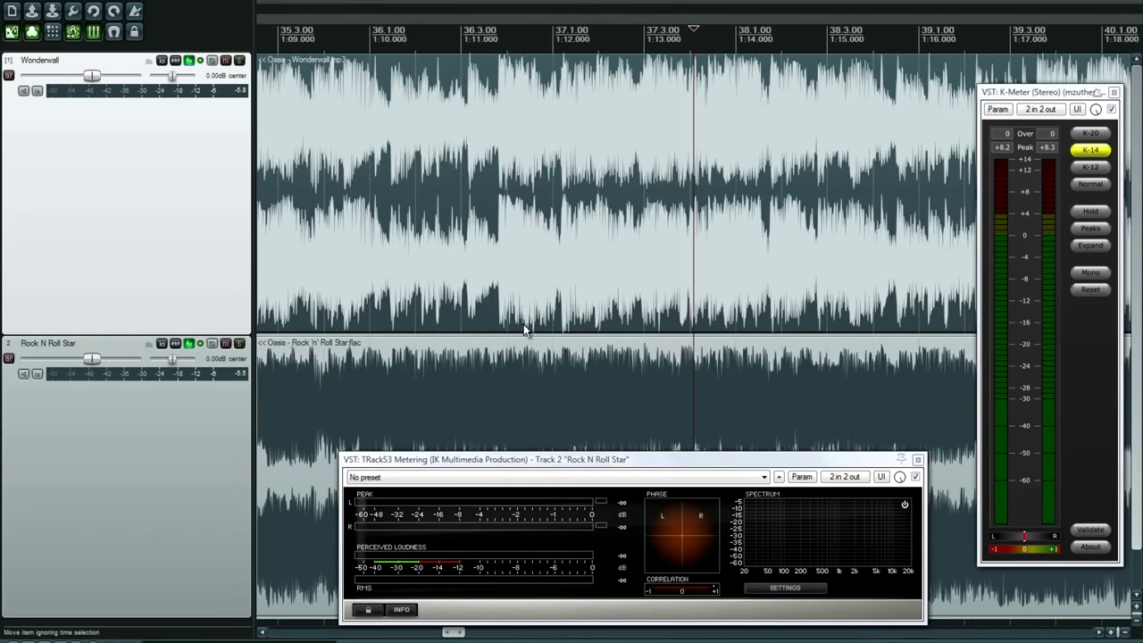
click(561, 362)
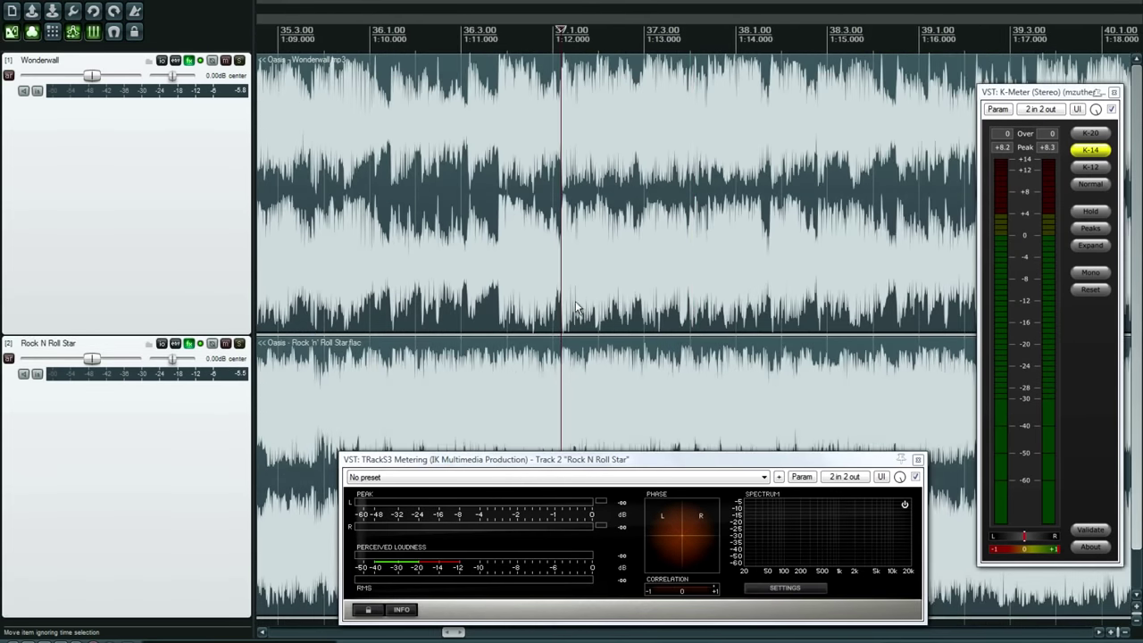
scroll(662, 383, up, 4)
scroll(663, 384, up, 2)
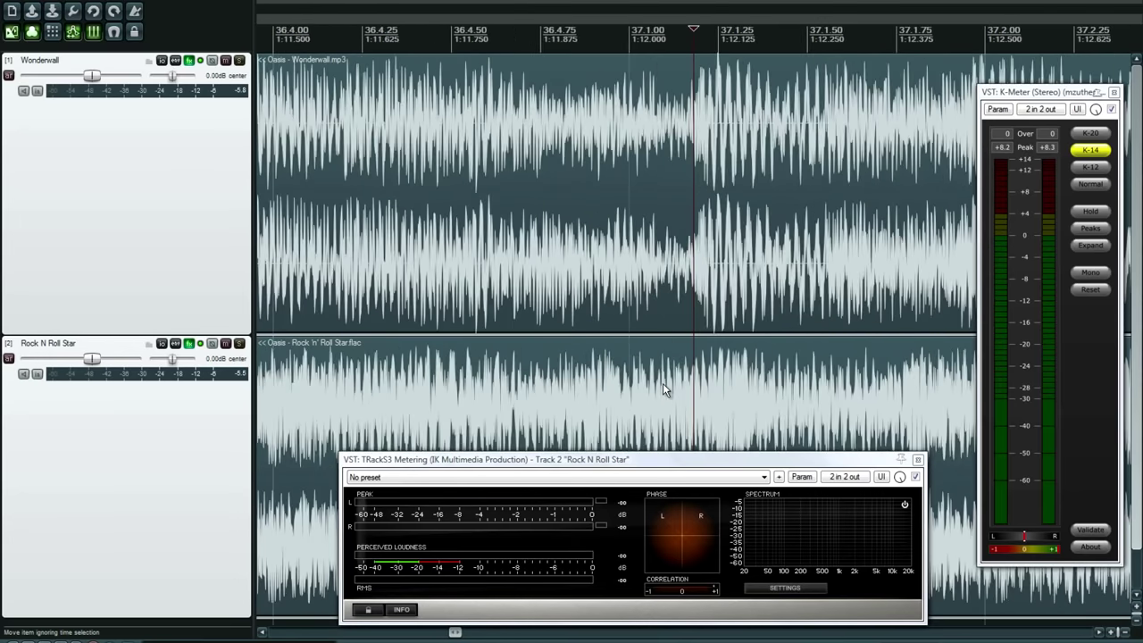
scroll(663, 384, down, 2)
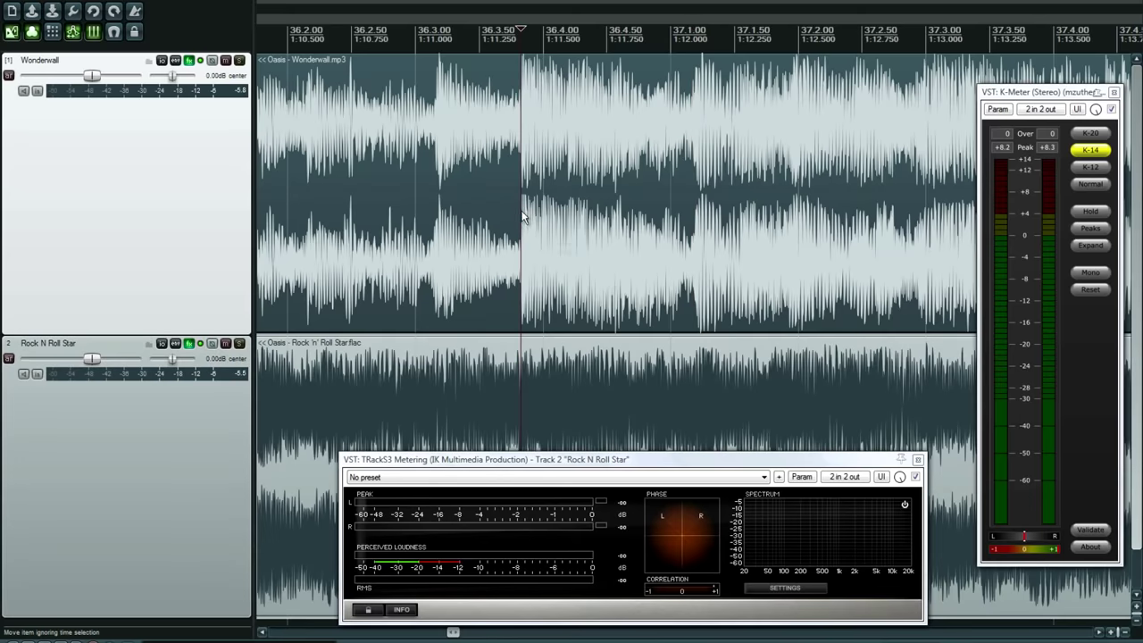
scroll(770, 327, up, 10)
scroll(799, 308, up, 6)
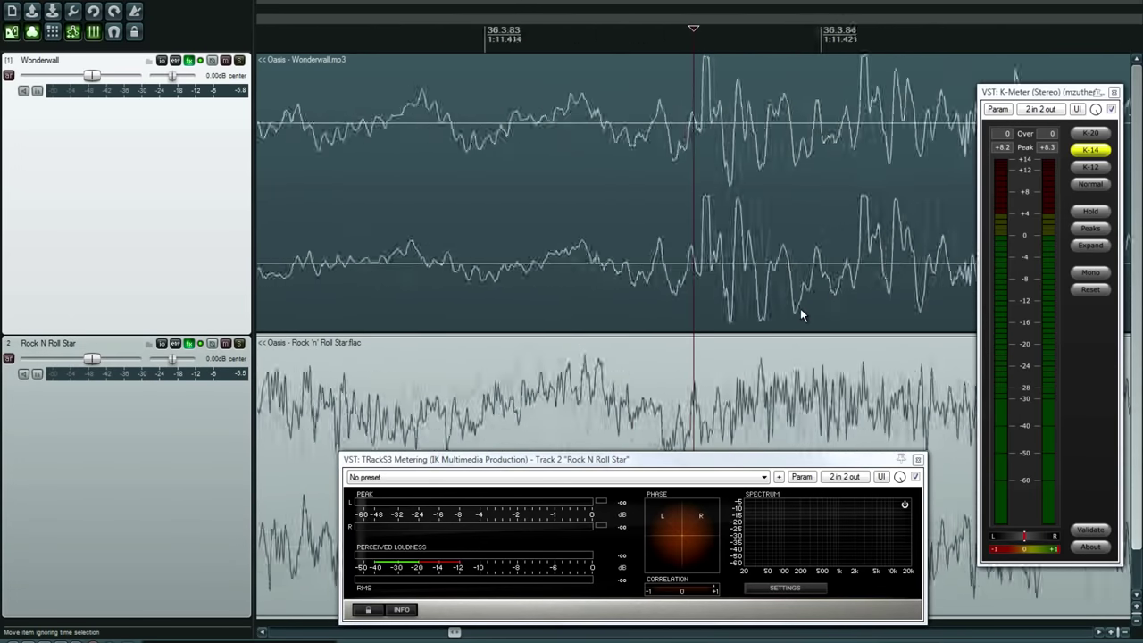
scroll(749, 268, down, 16)
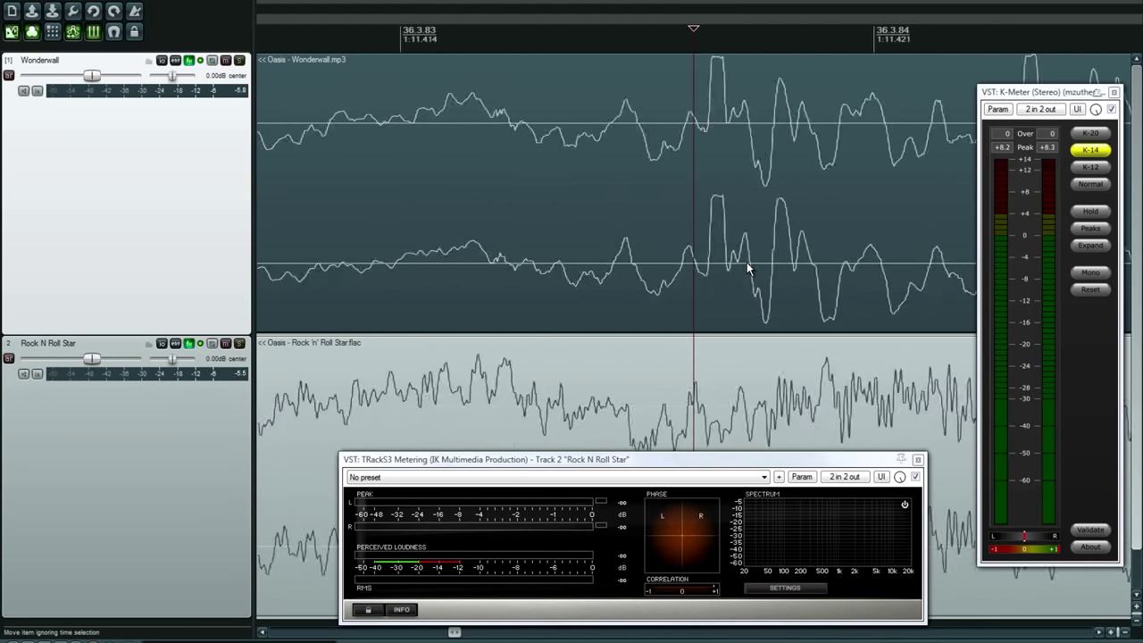
scroll(746, 262, down, 3)
Solo Rock N Roll Star and play it from about 1:02 to read its loudness.
click(388, 388)
click(239, 345)
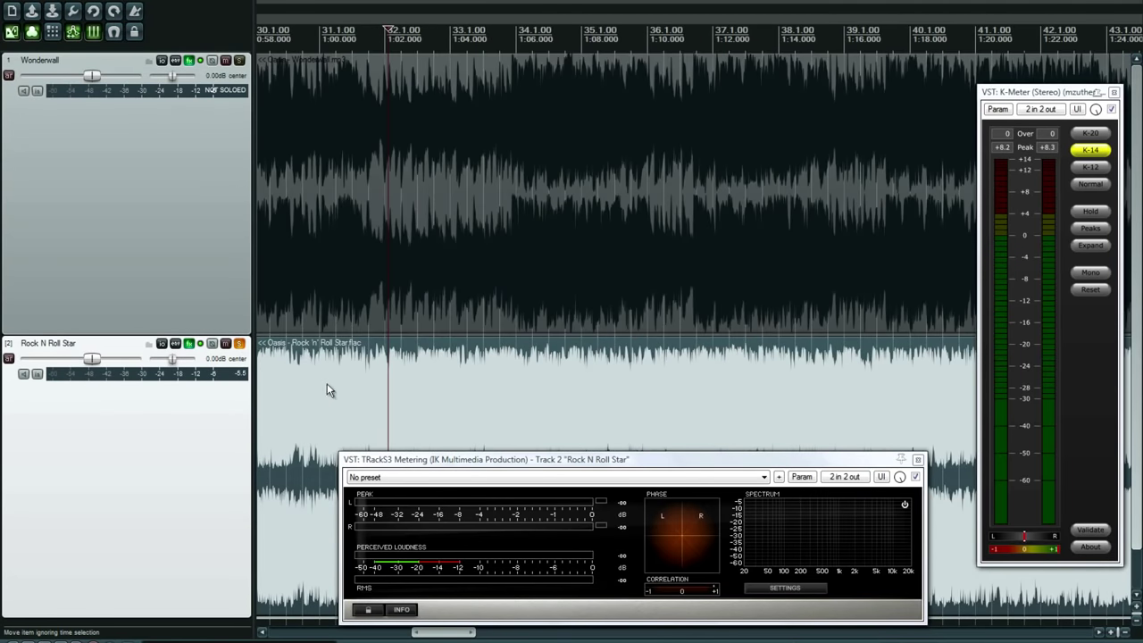
scroll(327, 383, down, 6)
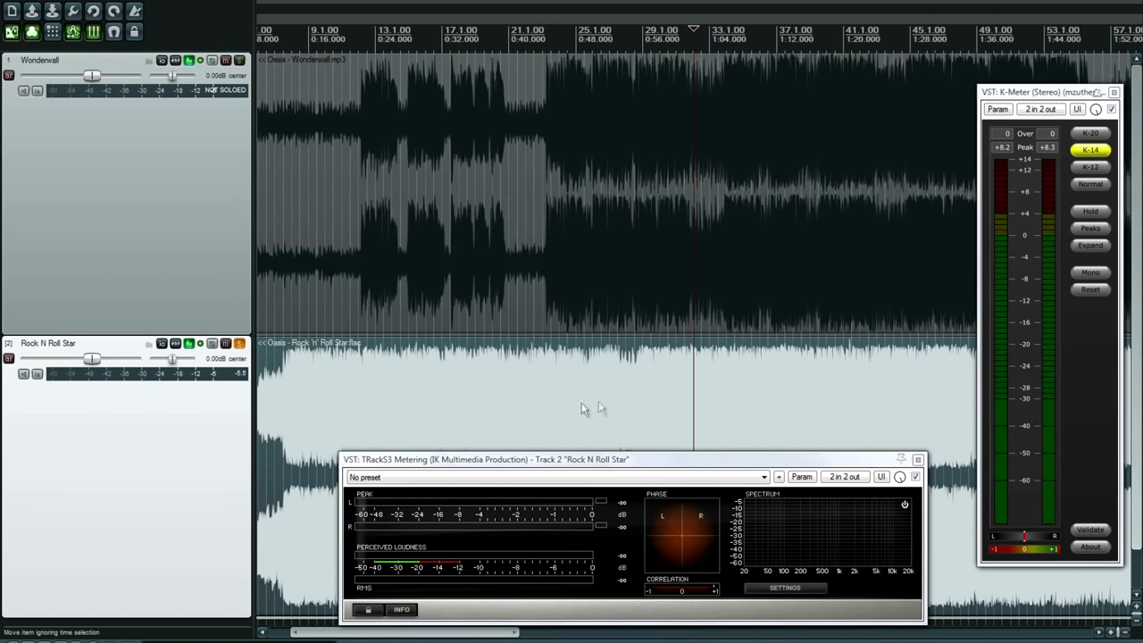
key(space)
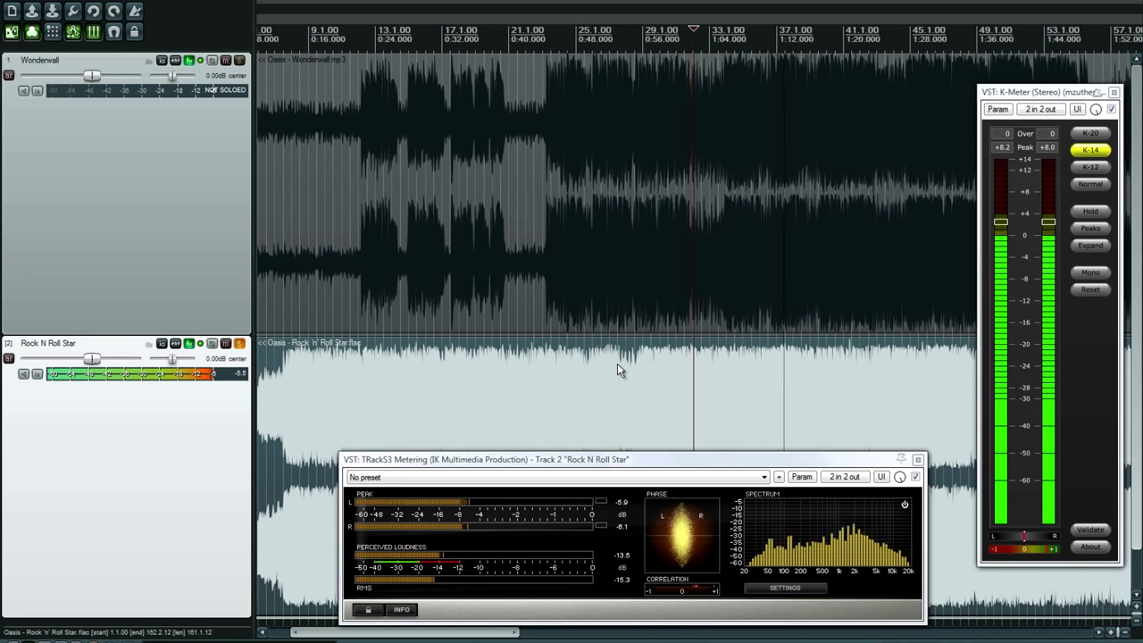
Switch the solo to Wonderwall during playback to compare its loudness, stop, and clear the solo.
click(239, 343)
click(239, 60)
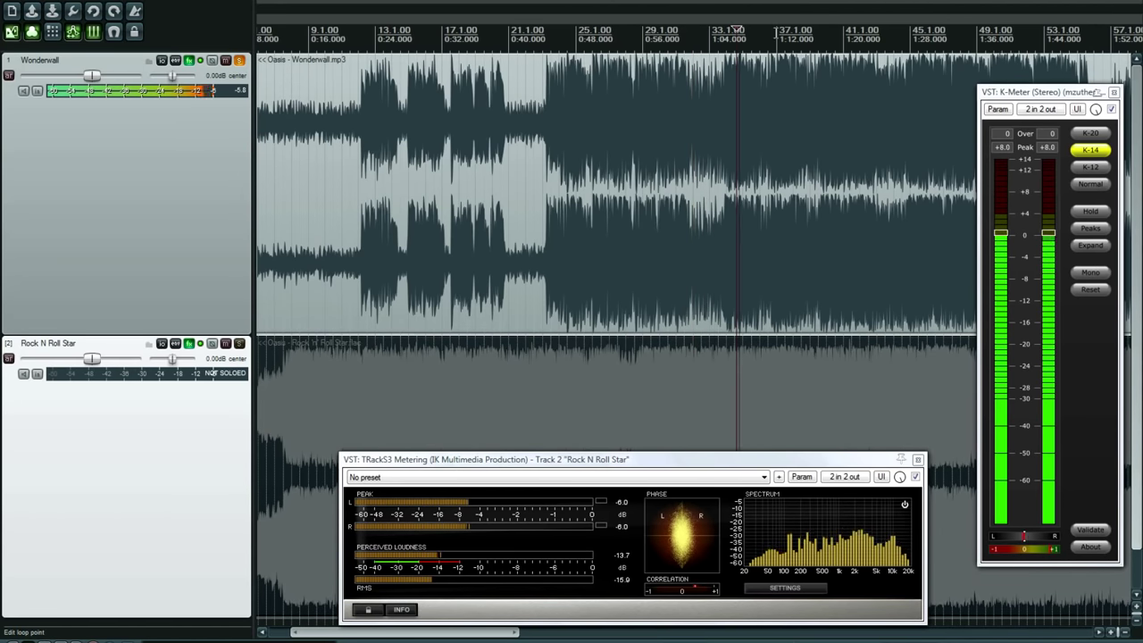
key(space)
click(239, 60)
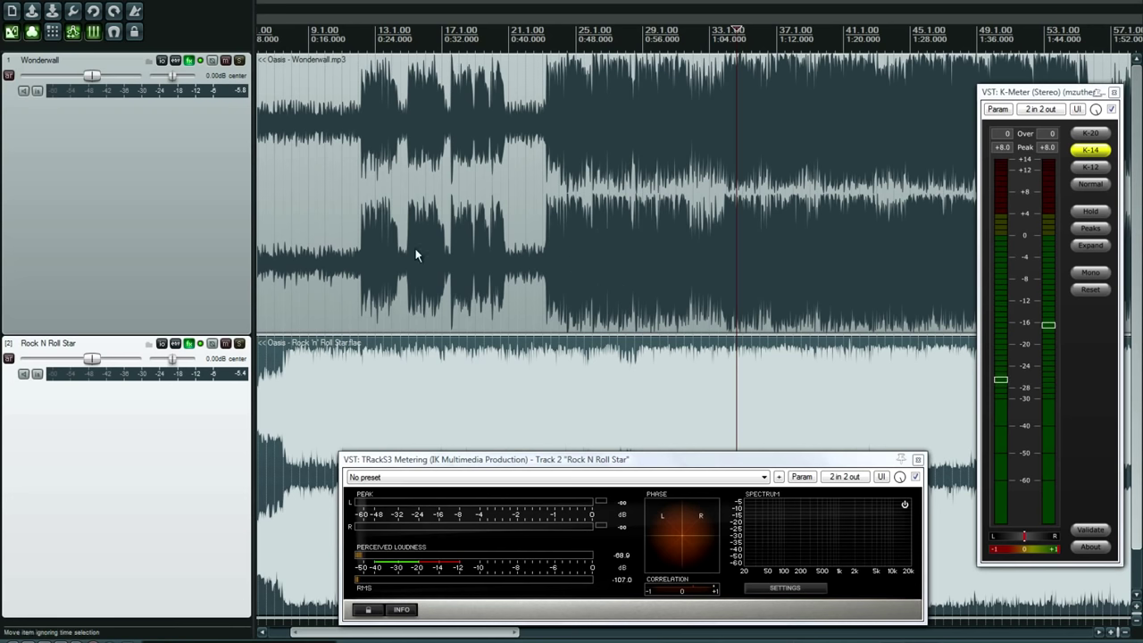
Solo Rock N Roll Star and play a passage from about 1:17 to check its meters.
click(768, 389)
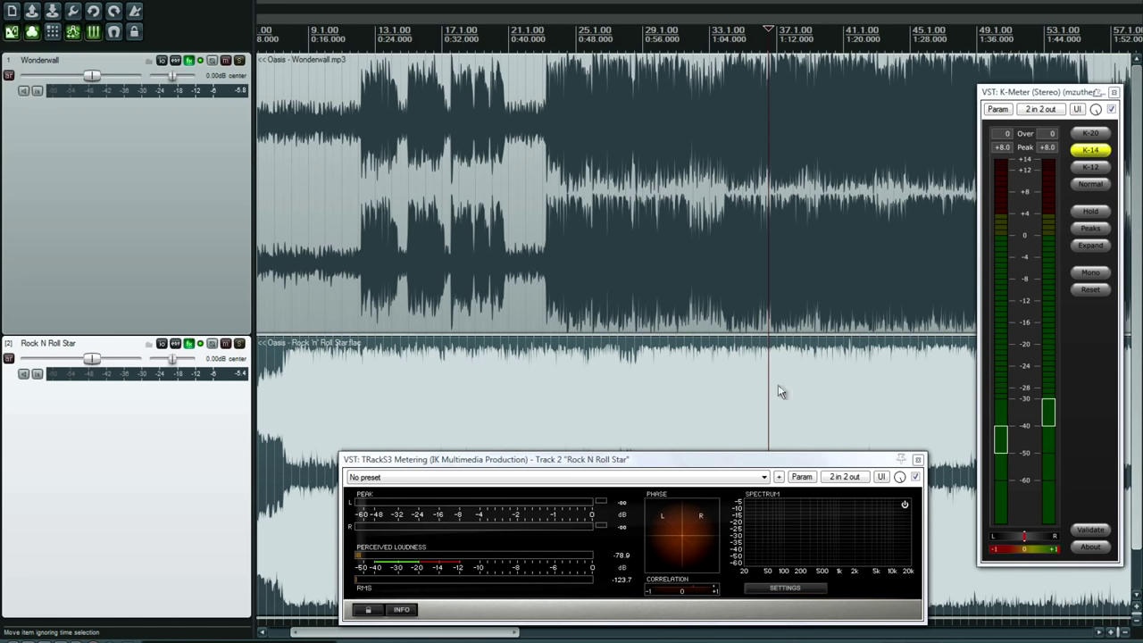
click(817, 387)
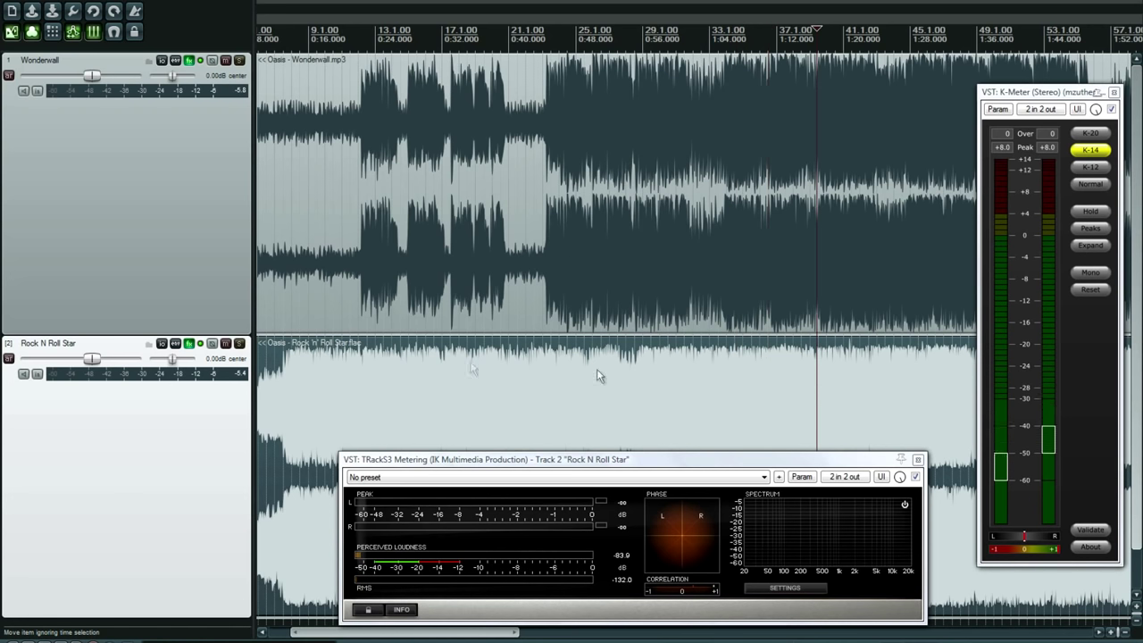
click(240, 344)
key(space)
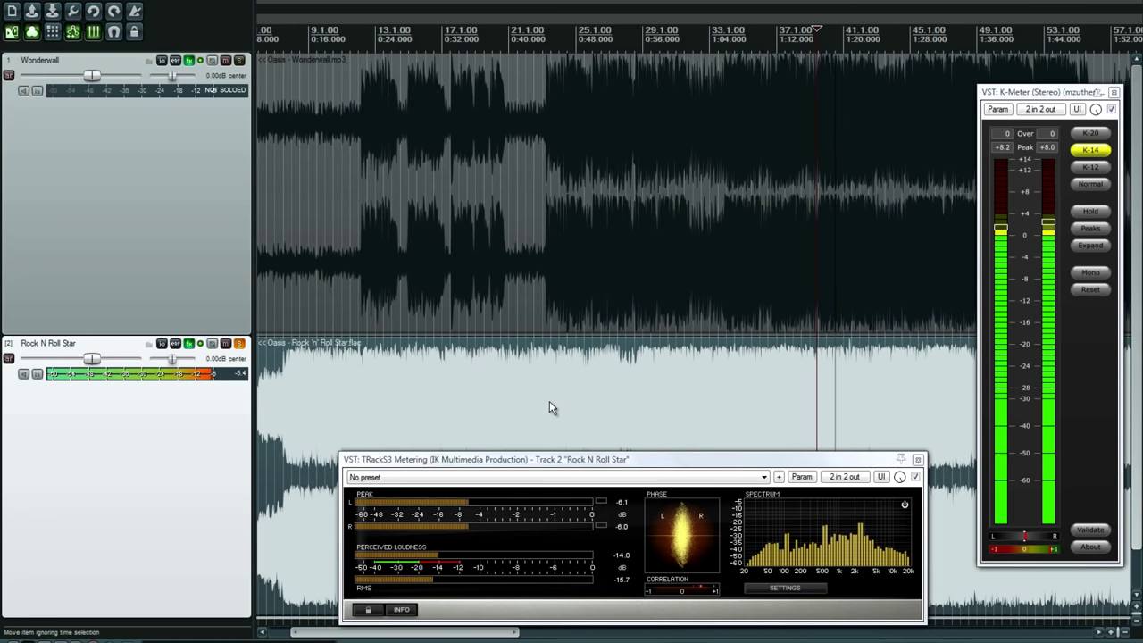
key(space)
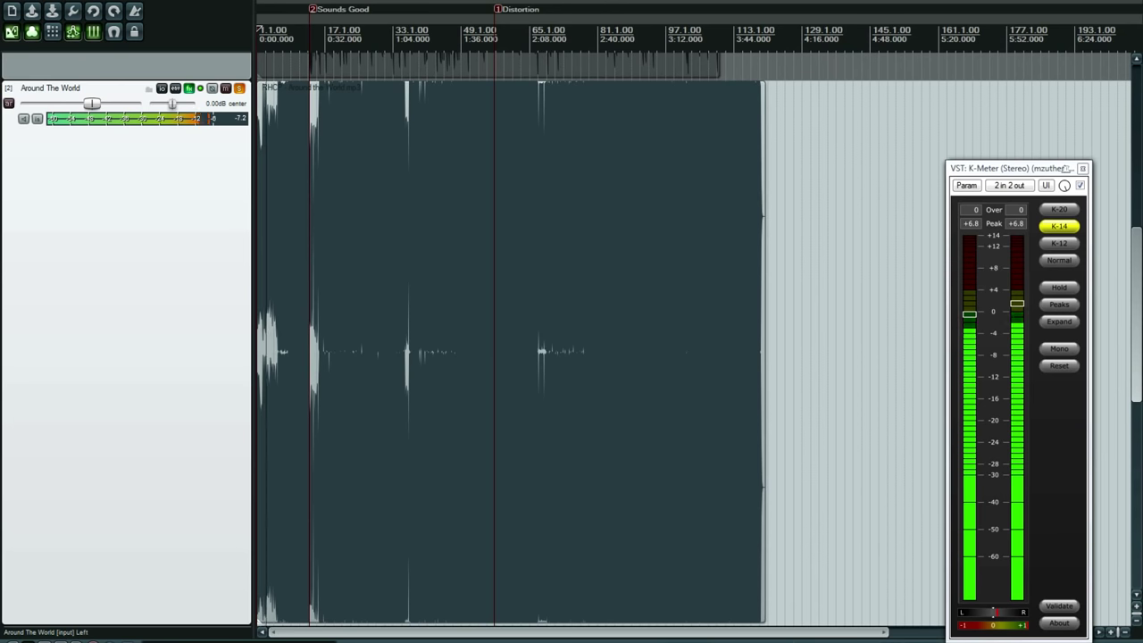
Open the Around The World track's T-RackS metering in a floating window and place it over the lower waveform.
click(188, 89)
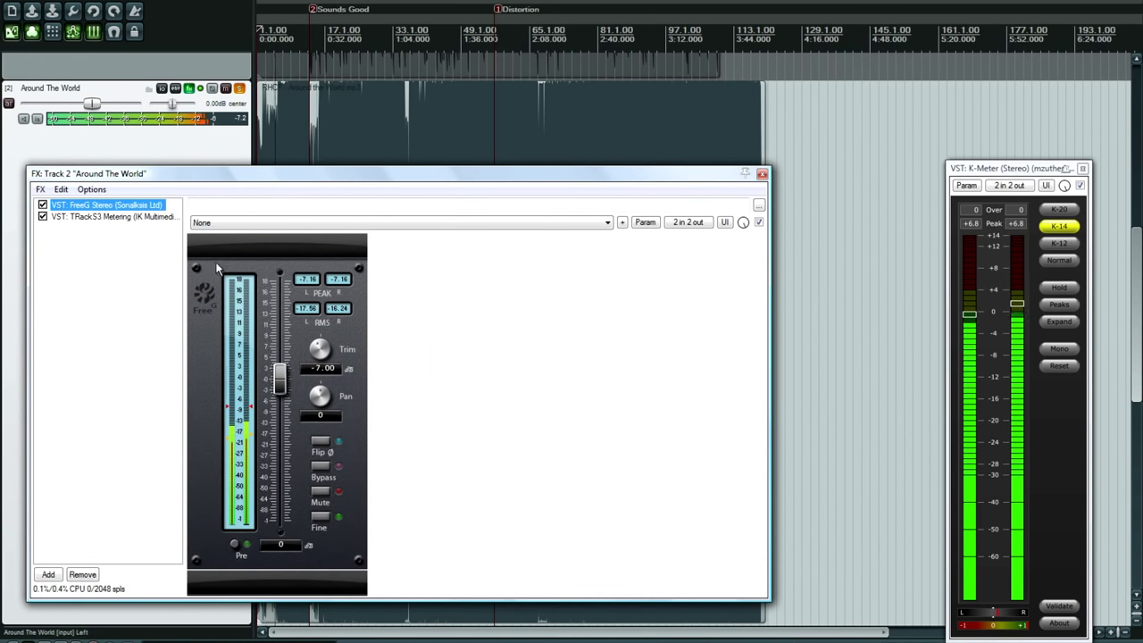
double_click(112, 218)
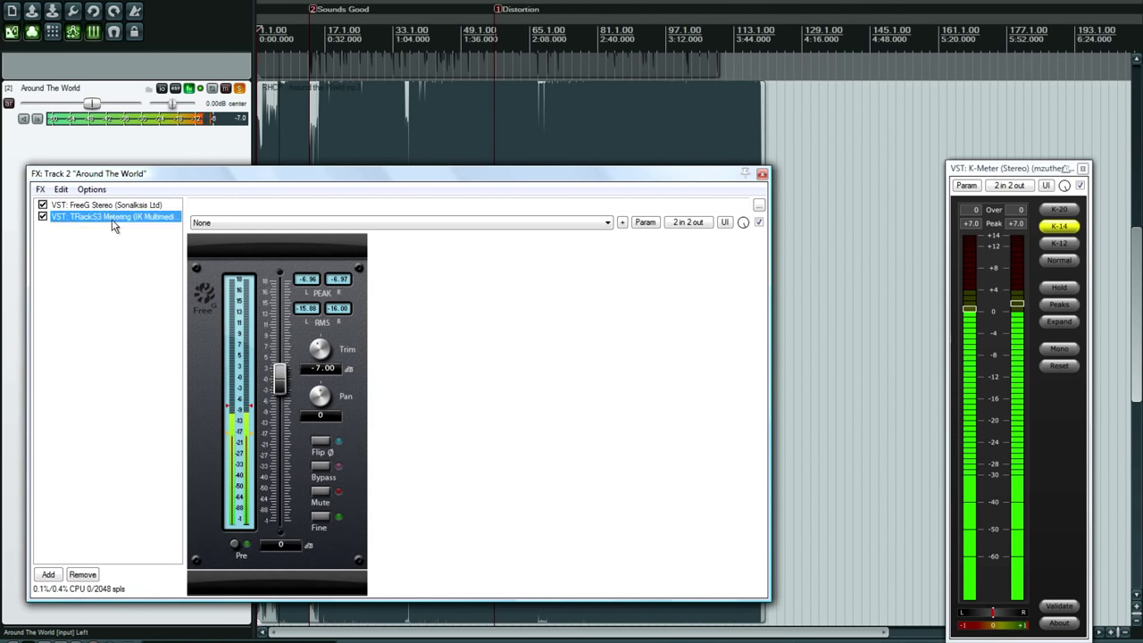
click(762, 173)
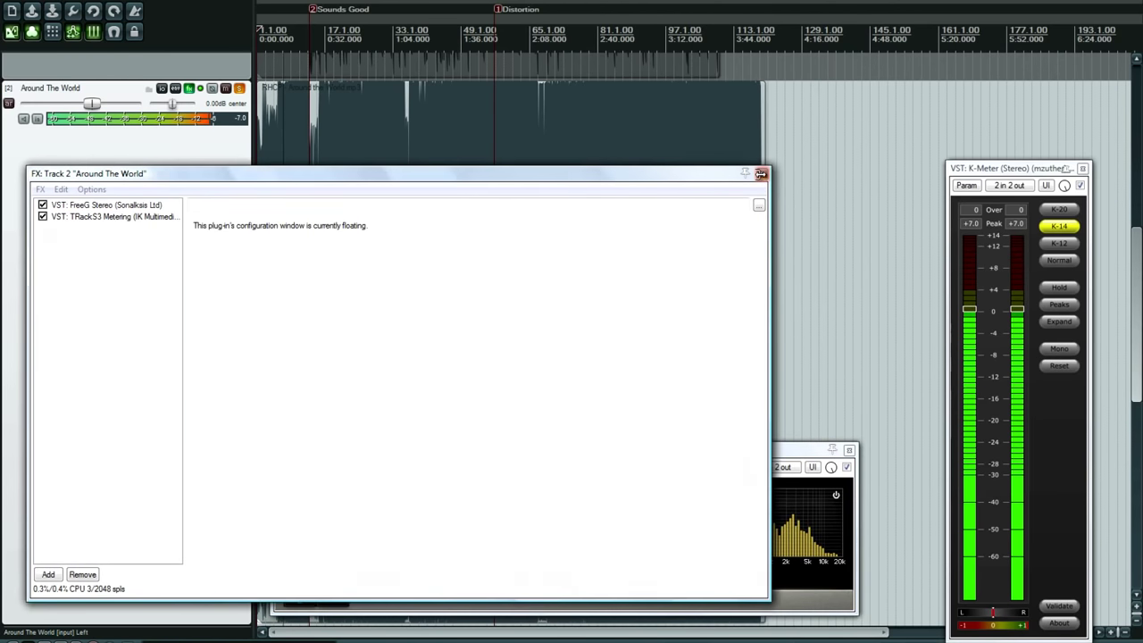
drag(604, 457, 621, 393)
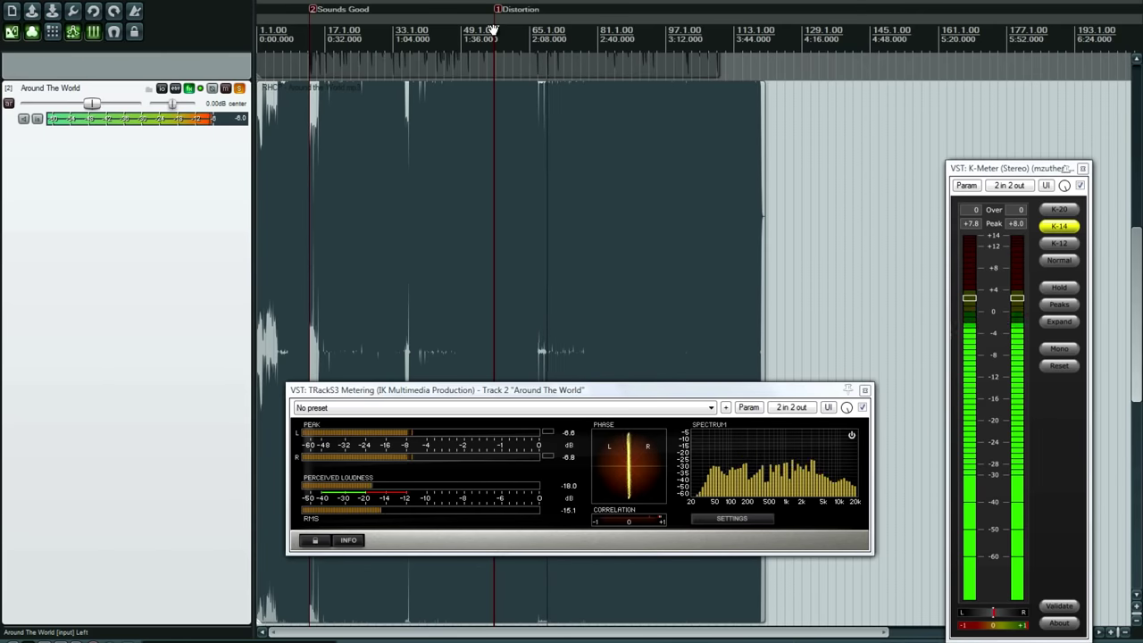
Stop playback, move the solo from Around The World to Suck My Kiss, and play it from the Distortion marker.
key(space)
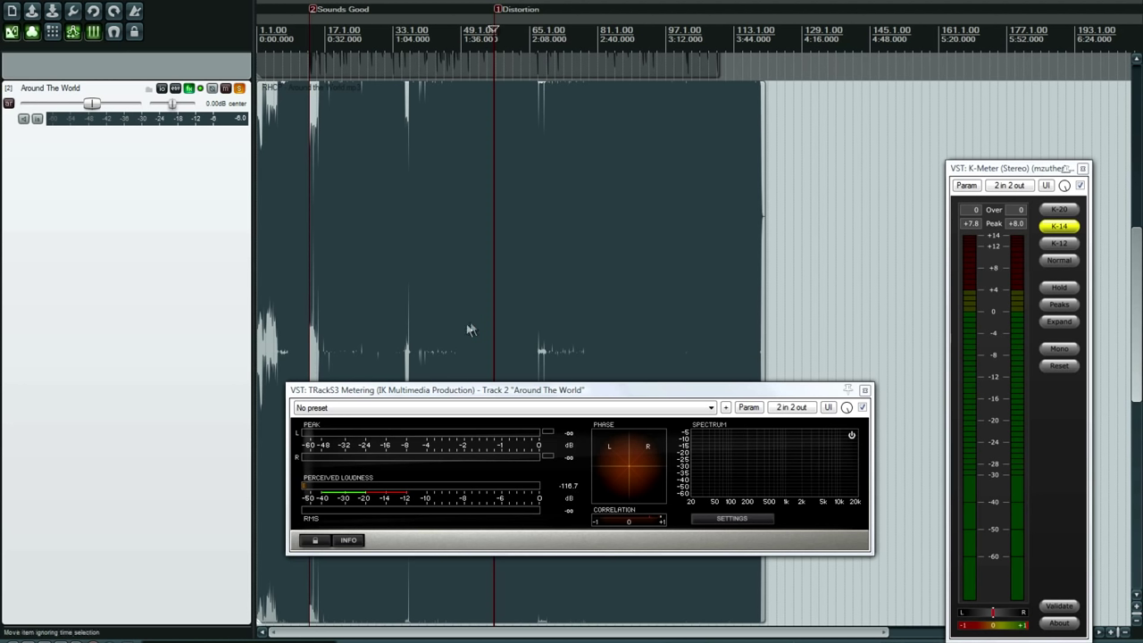
click(241, 89)
drag(1134, 281, 1133, 109)
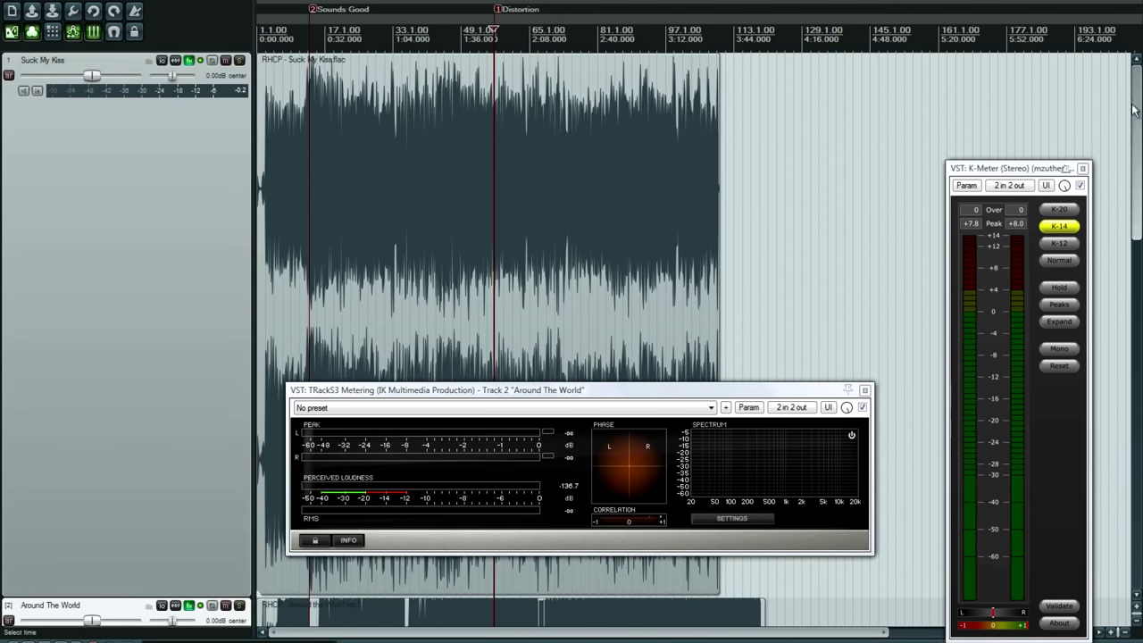
click(240, 62)
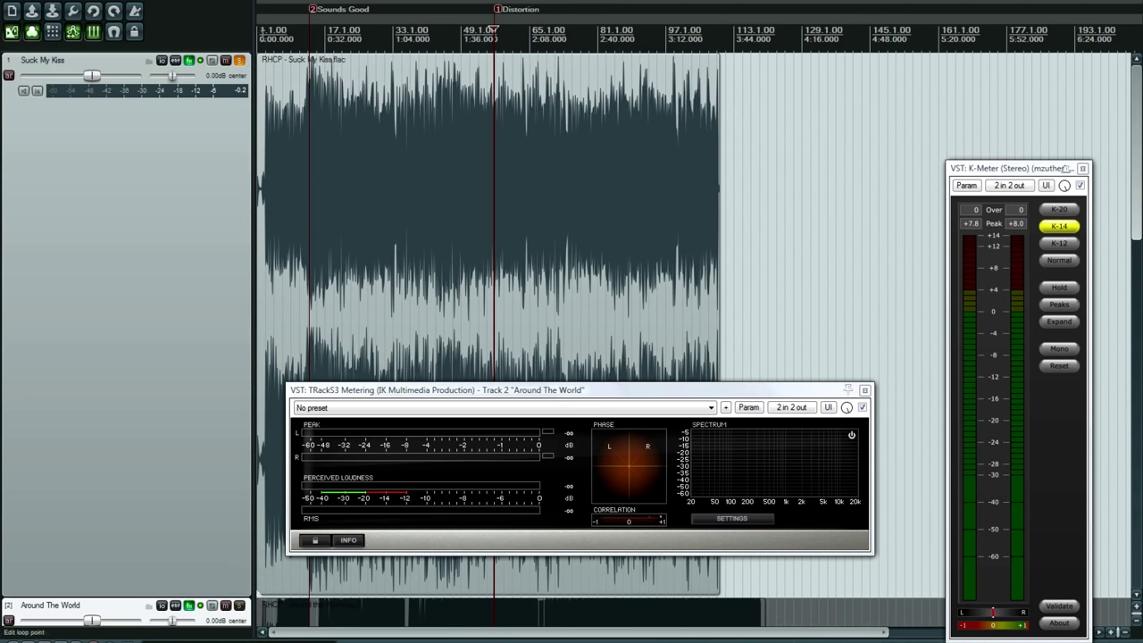
key(space)
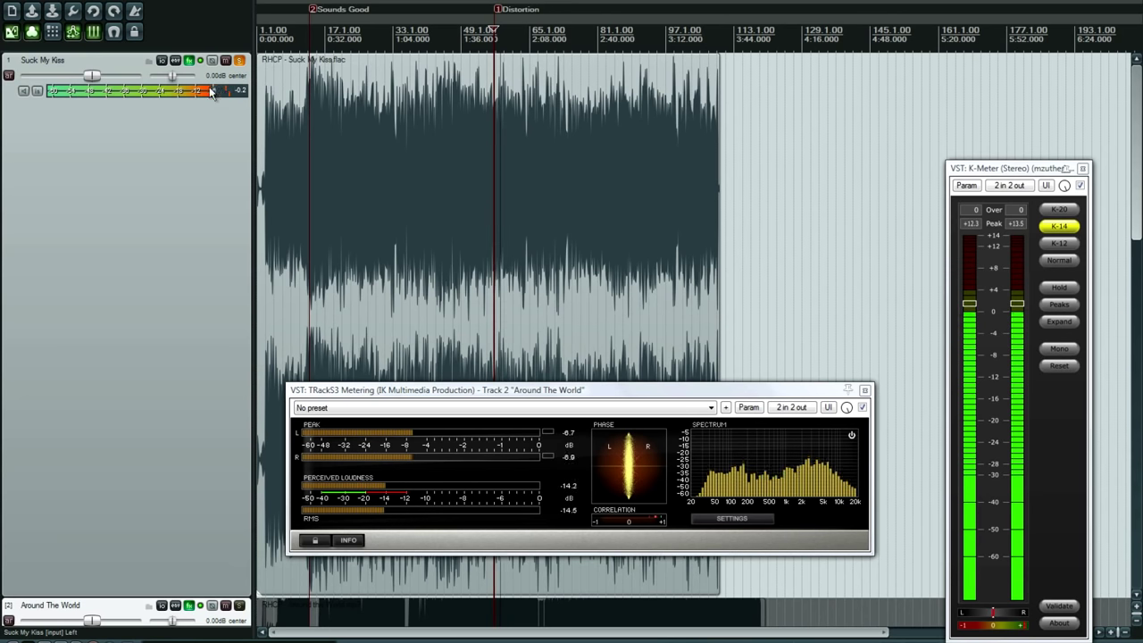
Replace the Around The World metering with Suck My Kiss's floating T-RackS metering, placed over the middle of the waveform.
click(239, 60)
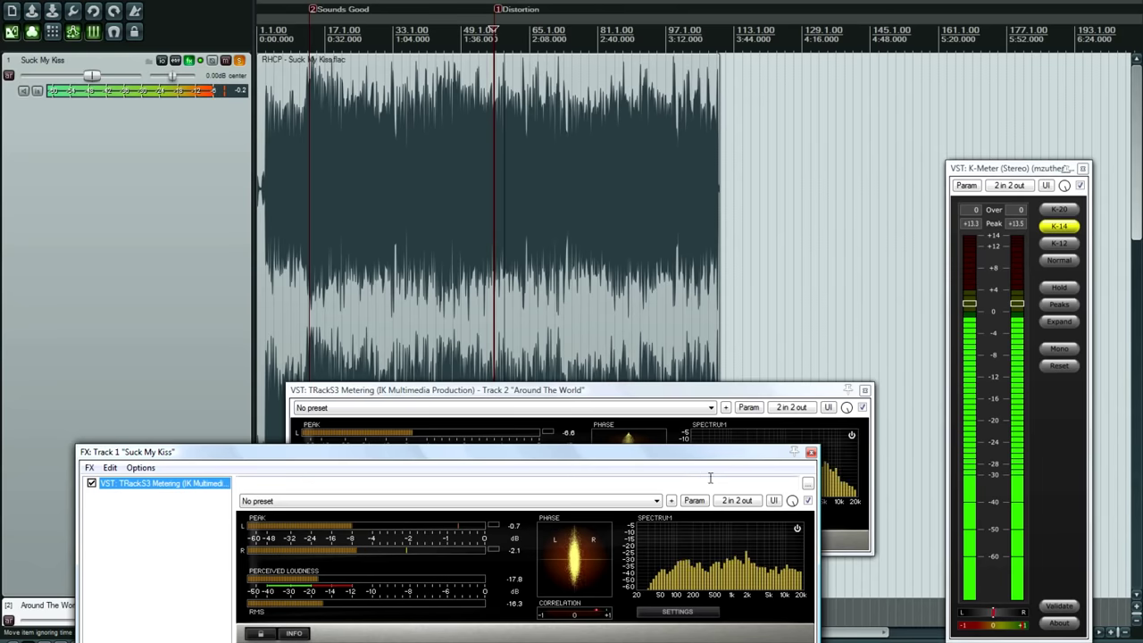
click(865, 391)
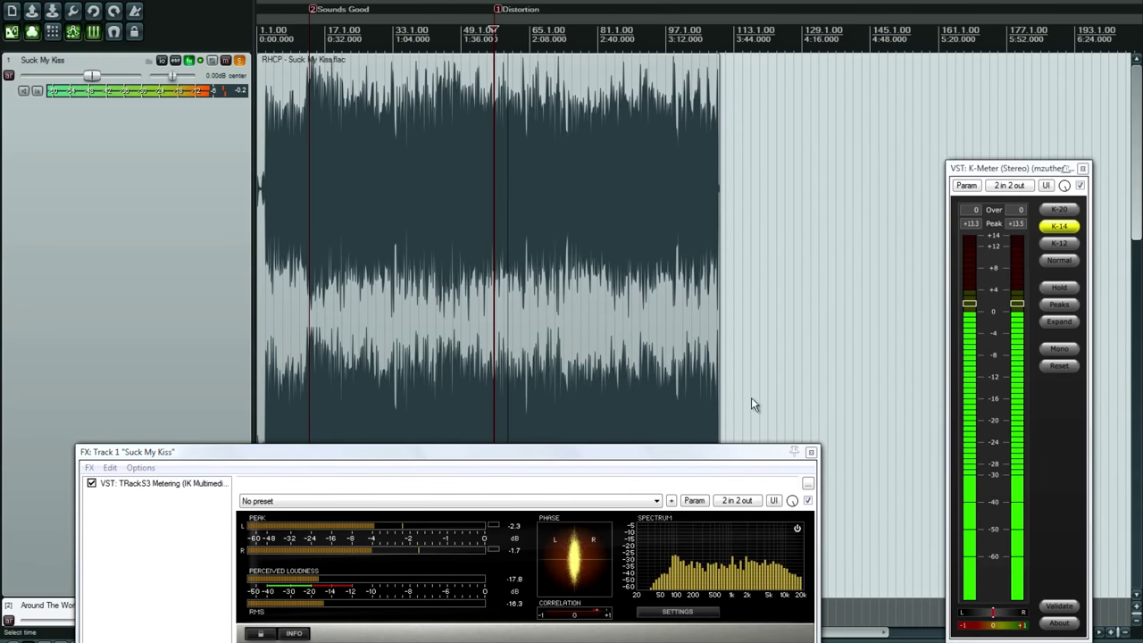
double_click(174, 487)
click(811, 452)
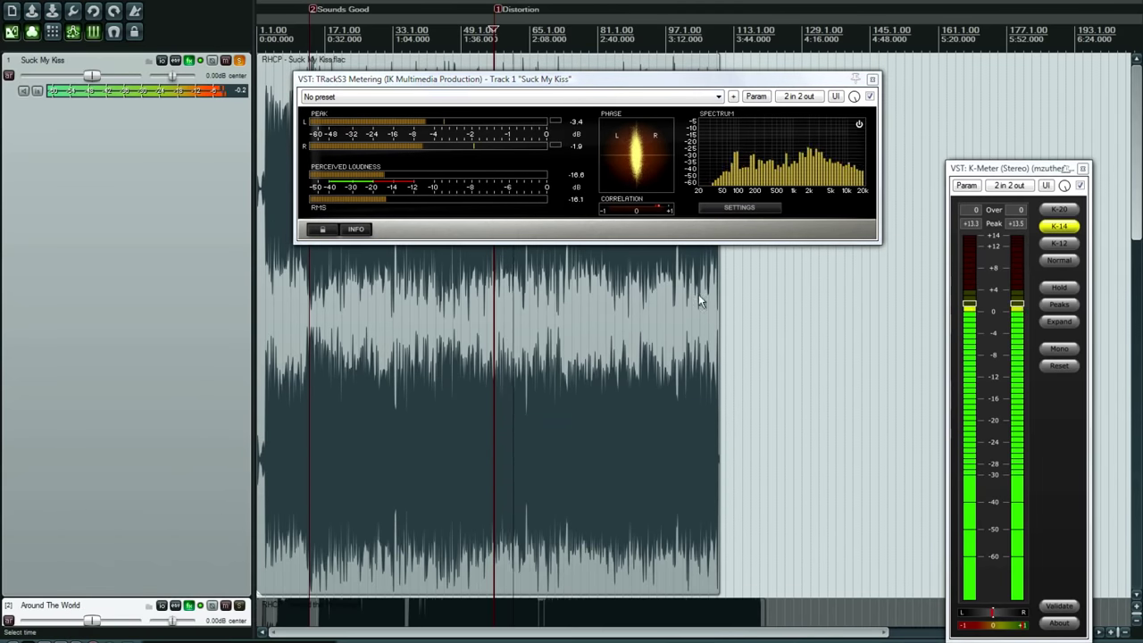
drag(616, 83, 520, 316)
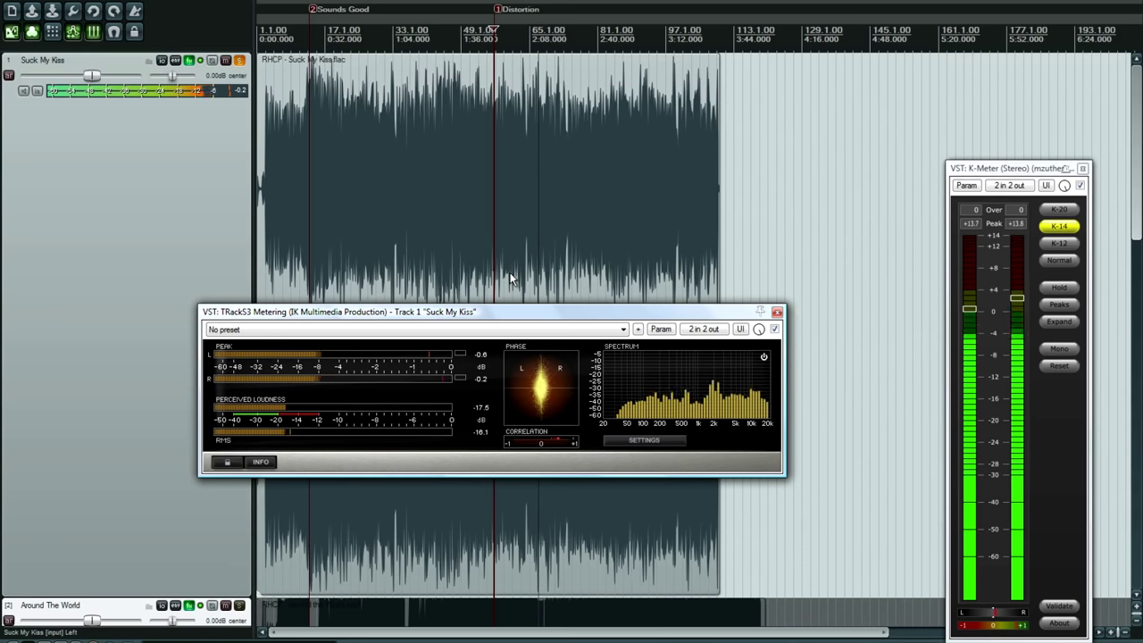
Stop playback, close the Suck My Kiss metering, and move the solo to Brendan's Death Song.
key(space)
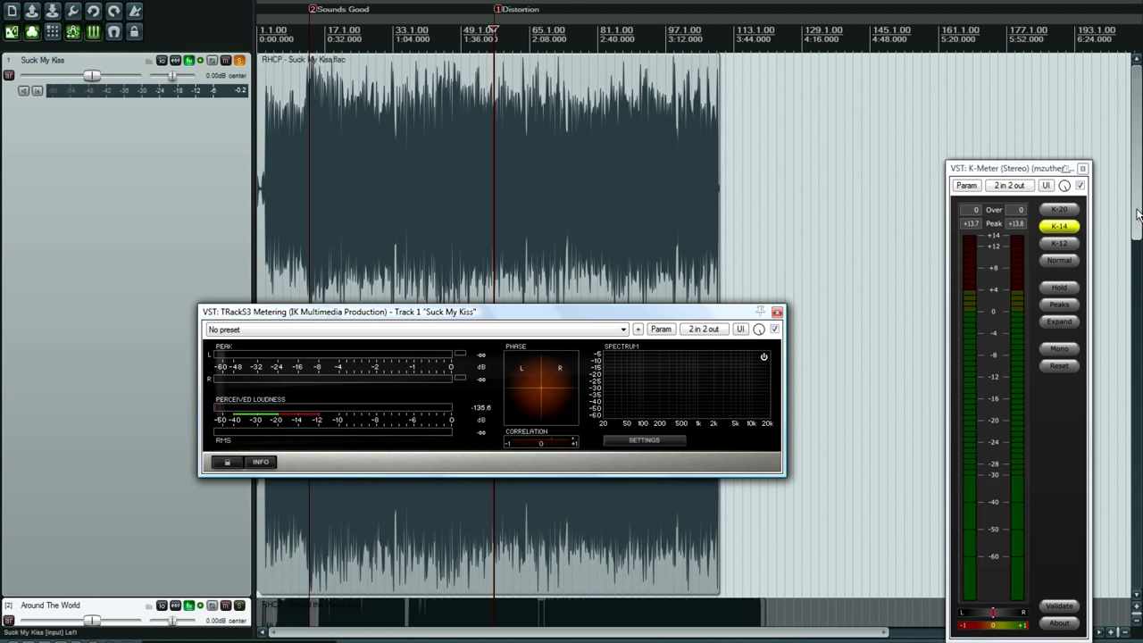
click(779, 312)
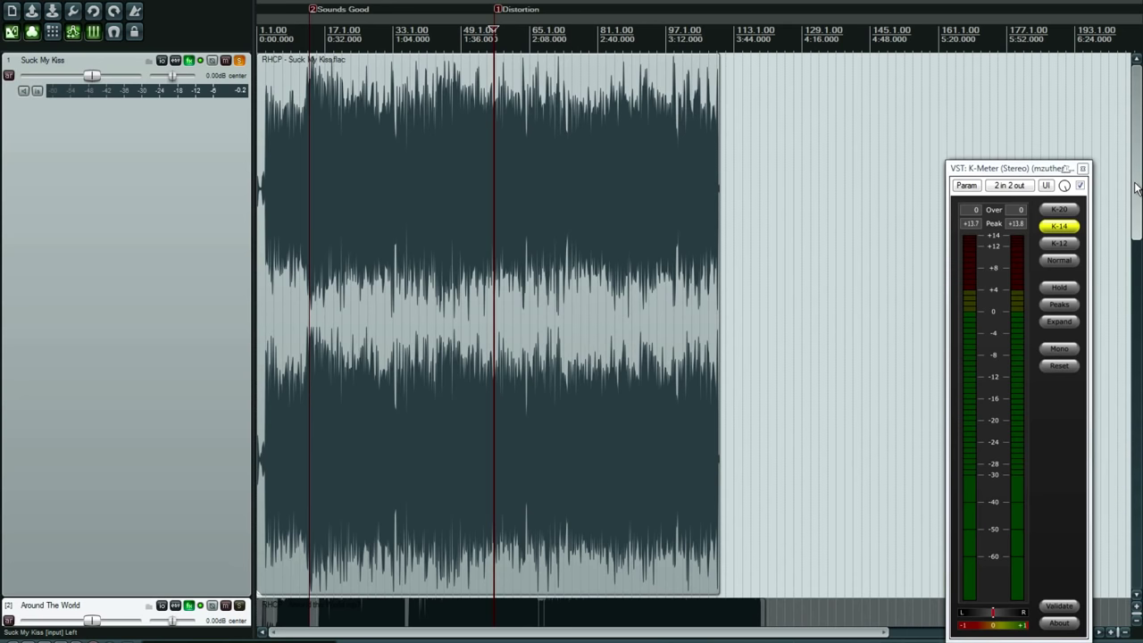
drag(1139, 188, 1113, 518)
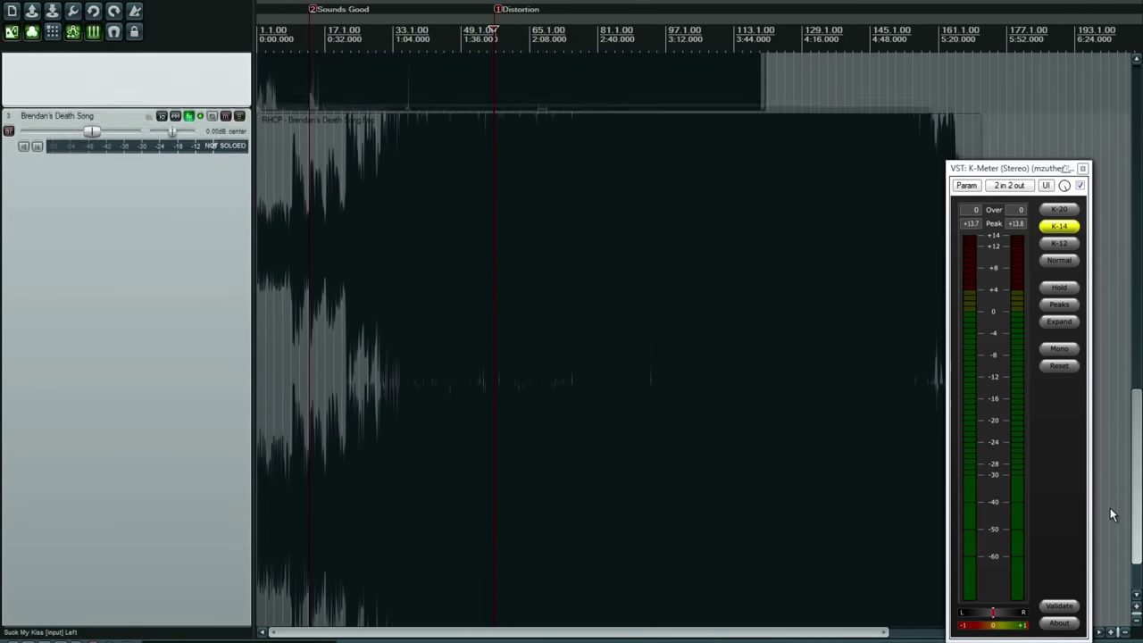
drag(1139, 418, 1136, 89)
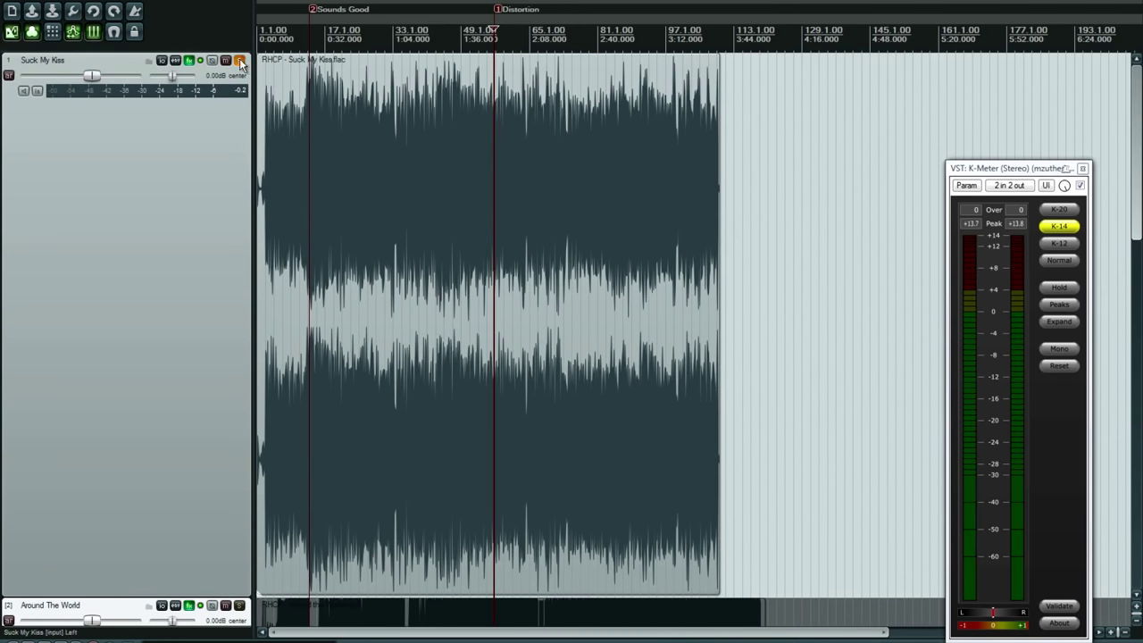
drag(1136, 184, 1127, 508)
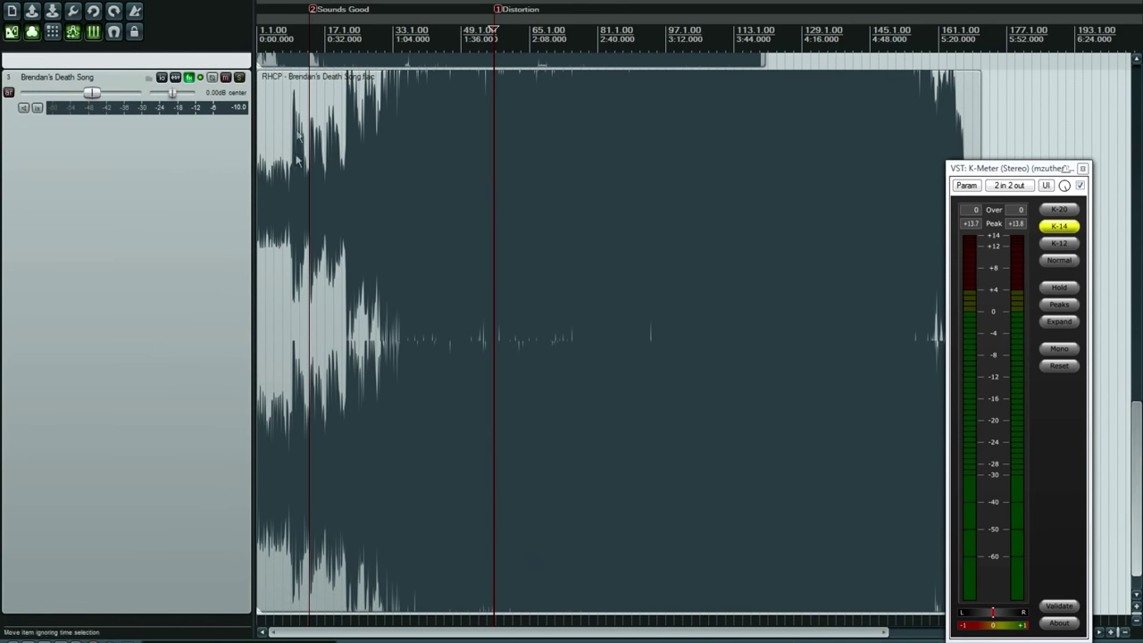
click(240, 77)
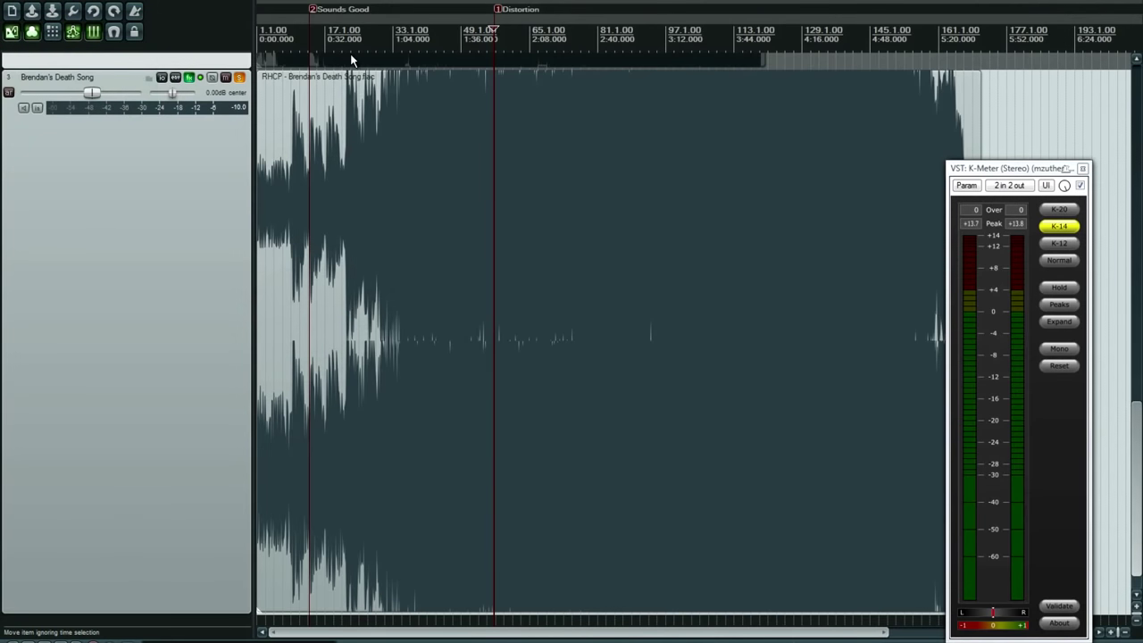
Open Brendan's Death Song's T-RackS metering in a floating window and close the track's effects window.
click(404, 39)
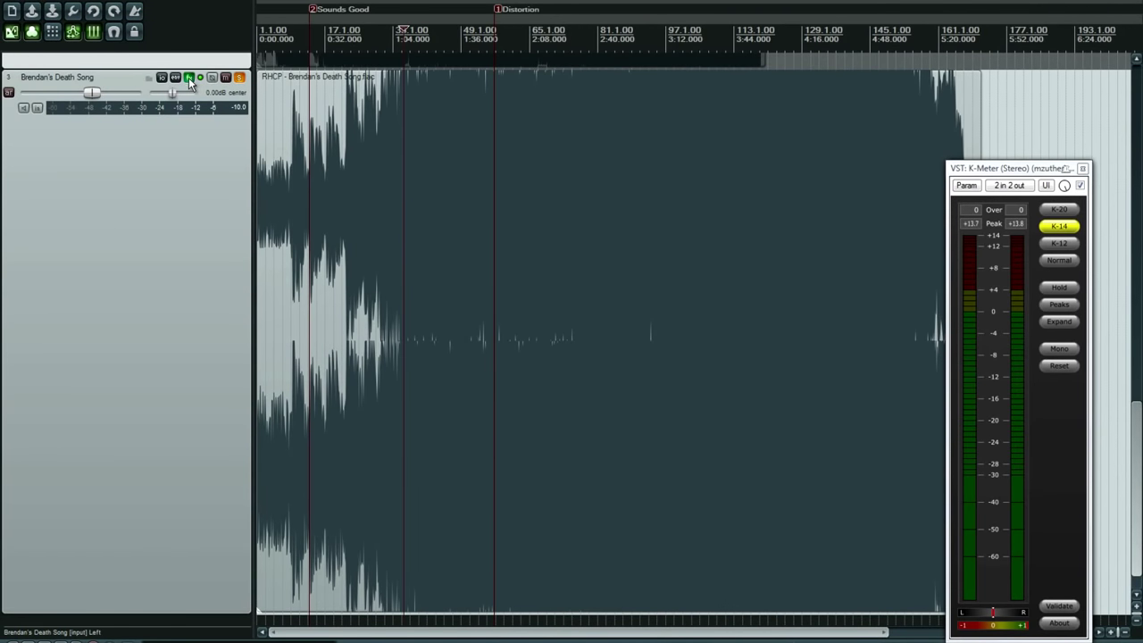
click(188, 79)
click(160, 344)
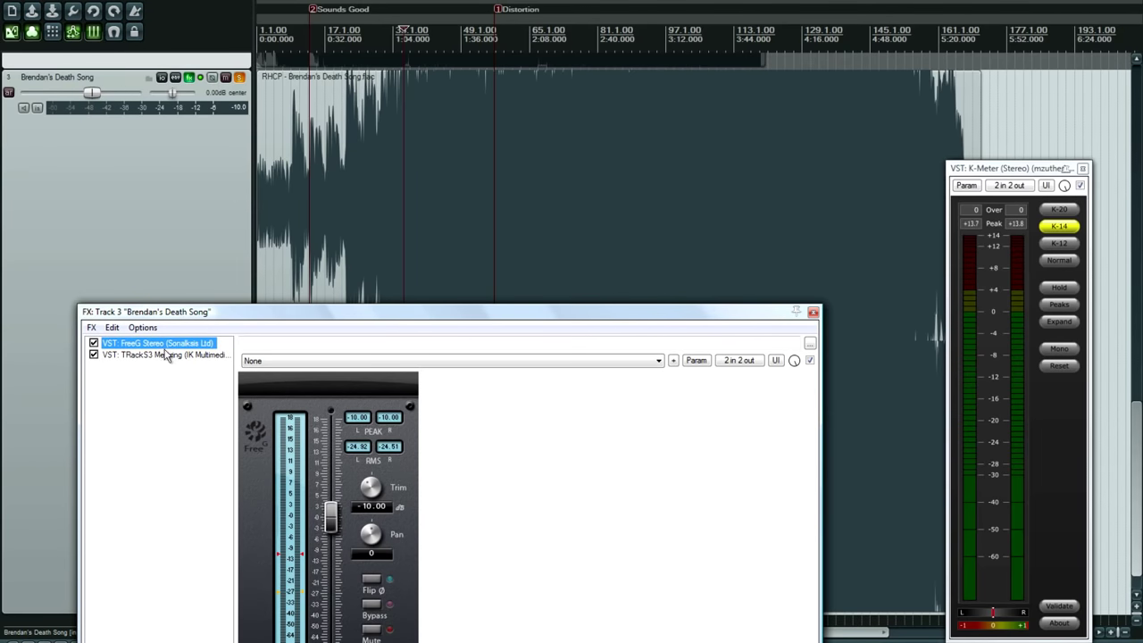
double_click(165, 355)
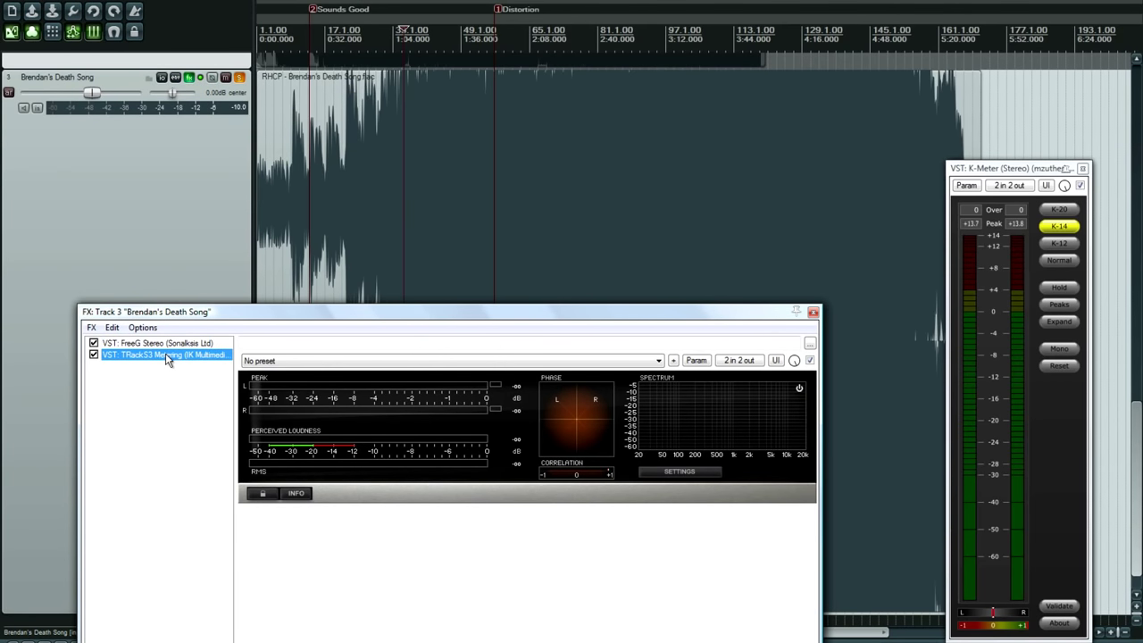
drag(1134, 195, 296, 143)
click(225, 317)
click(814, 312)
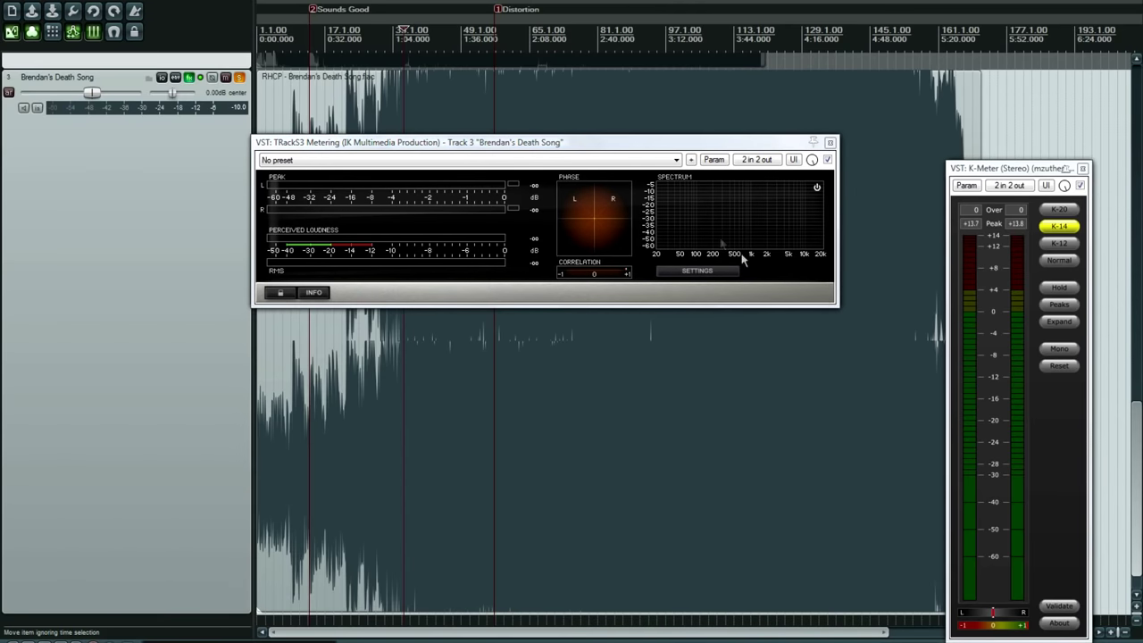
Place the metering over the lower waveform and play the intro of Brendan's Death Song from about 0:10.
drag(659, 148, 679, 395)
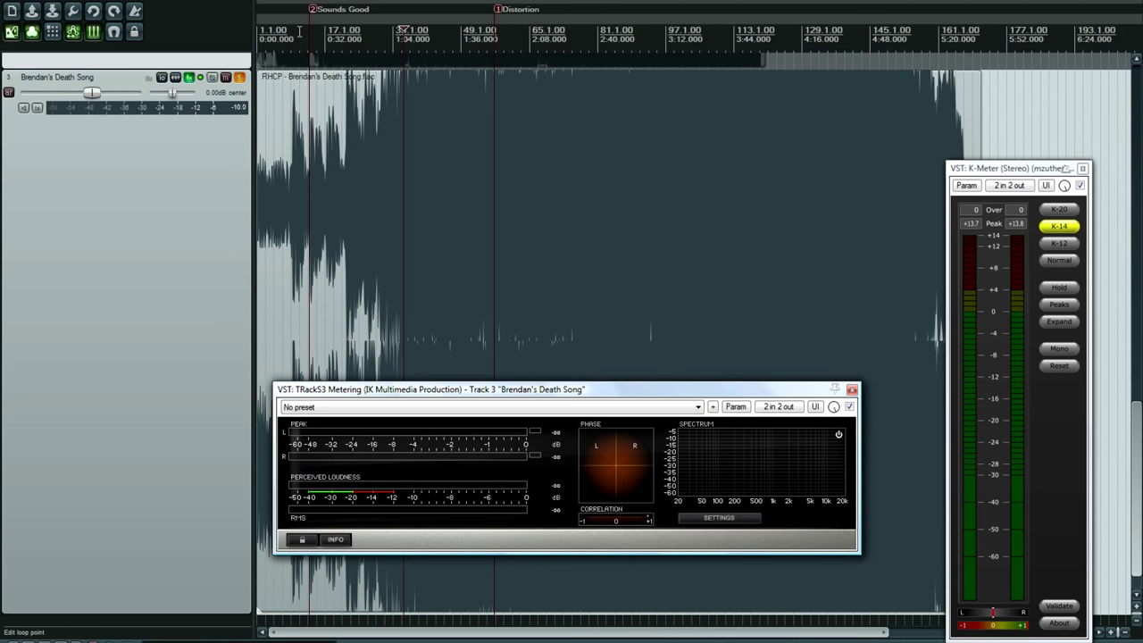
key(Home)
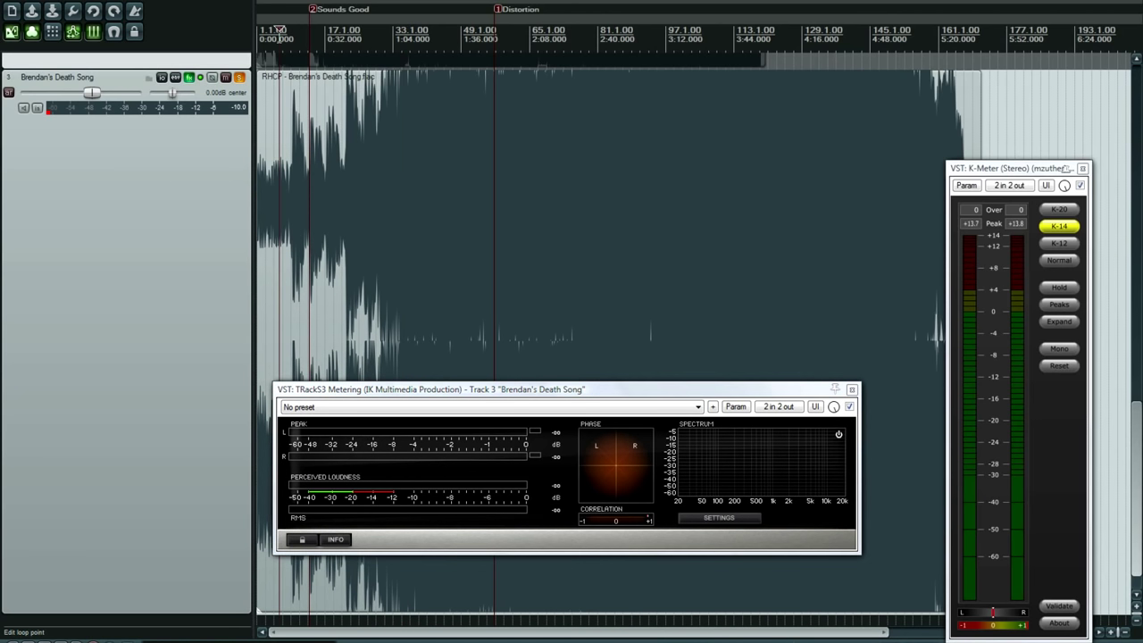
key(space)
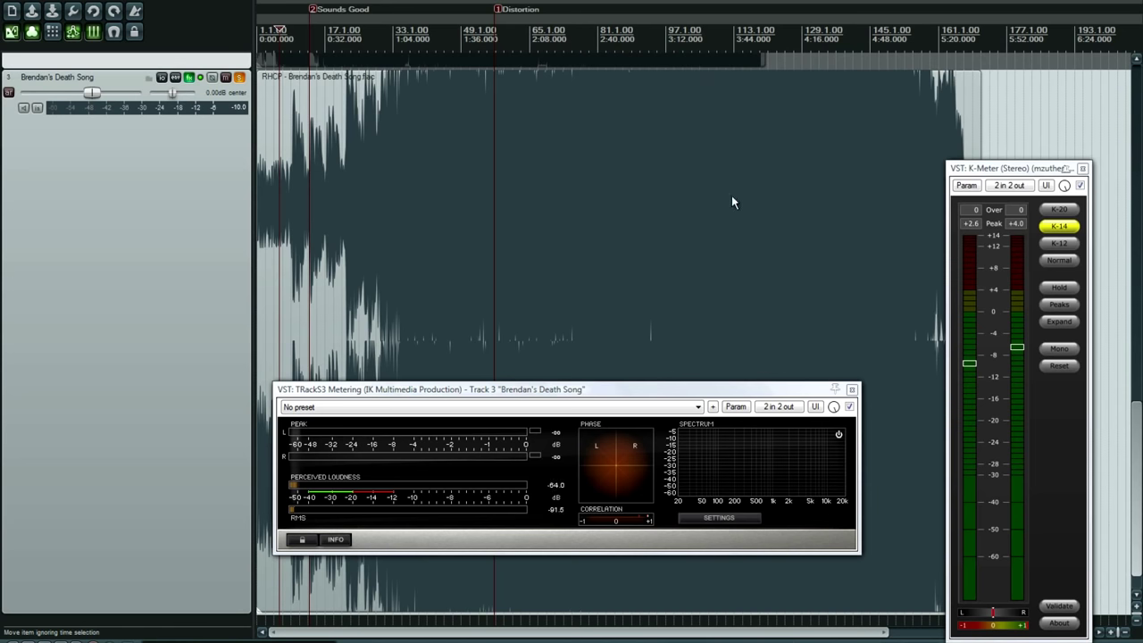
Examine the waveform of Brendan's Death Song around 3:12 at sample-level detail for flattened peaks.
click(665, 159)
scroll(709, 249, up, 10)
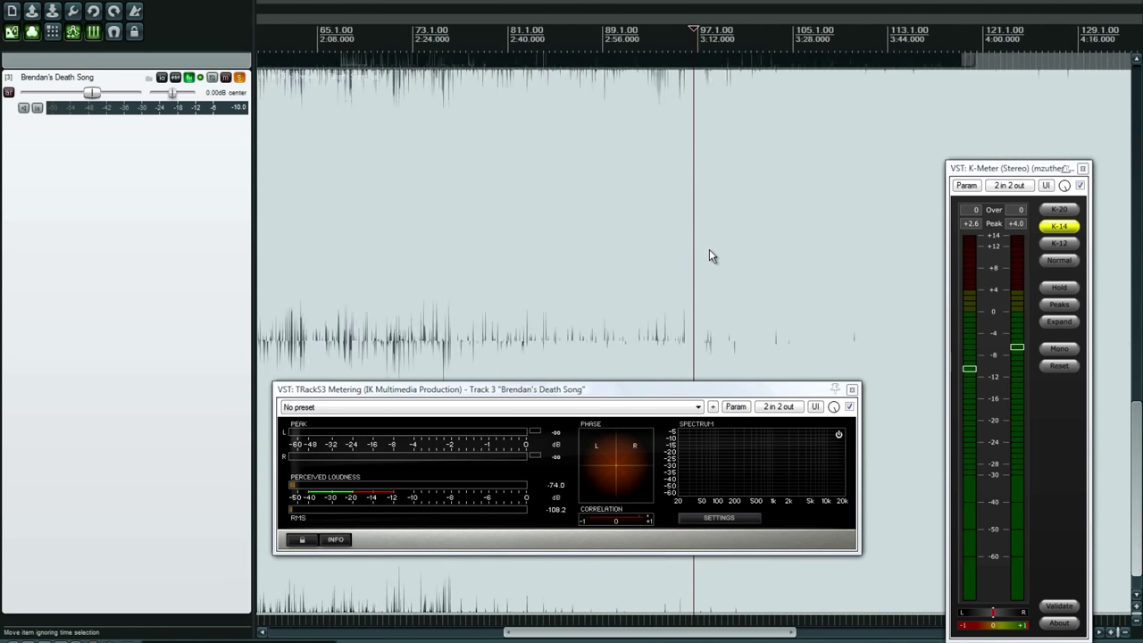
scroll(666, 252, up, 4)
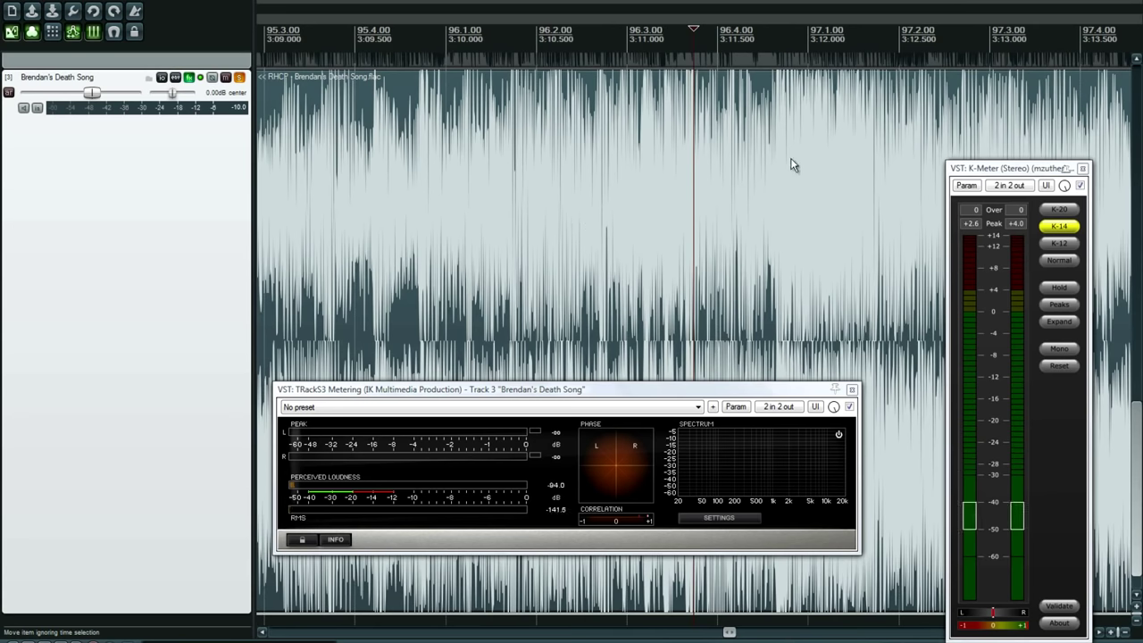
scroll(788, 223, up, 12)
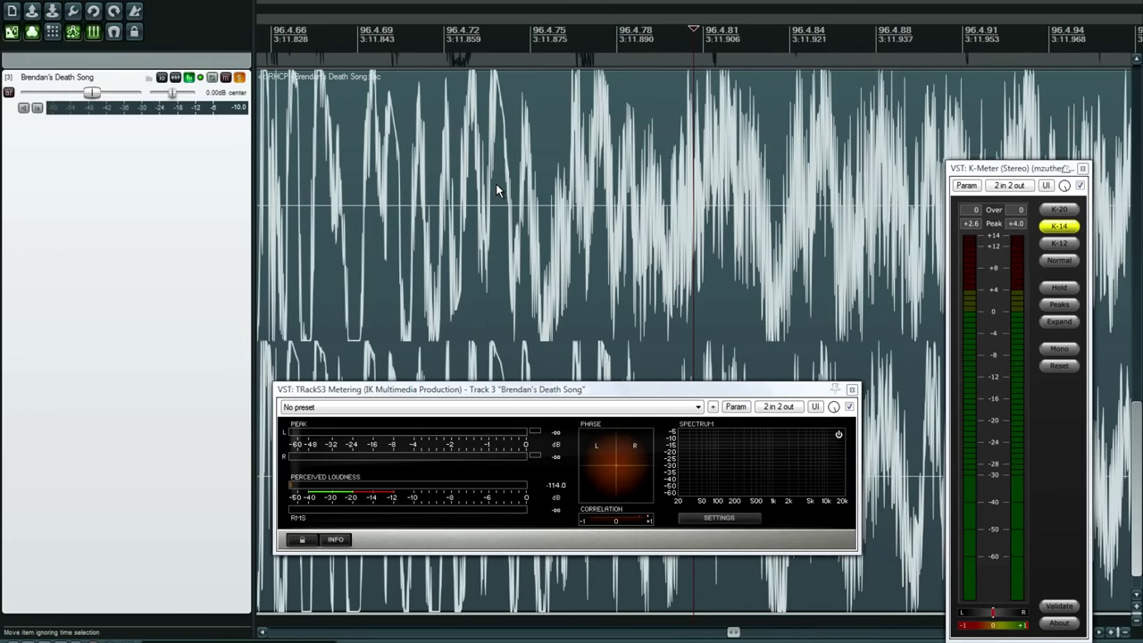
scroll(497, 190, down, 3)
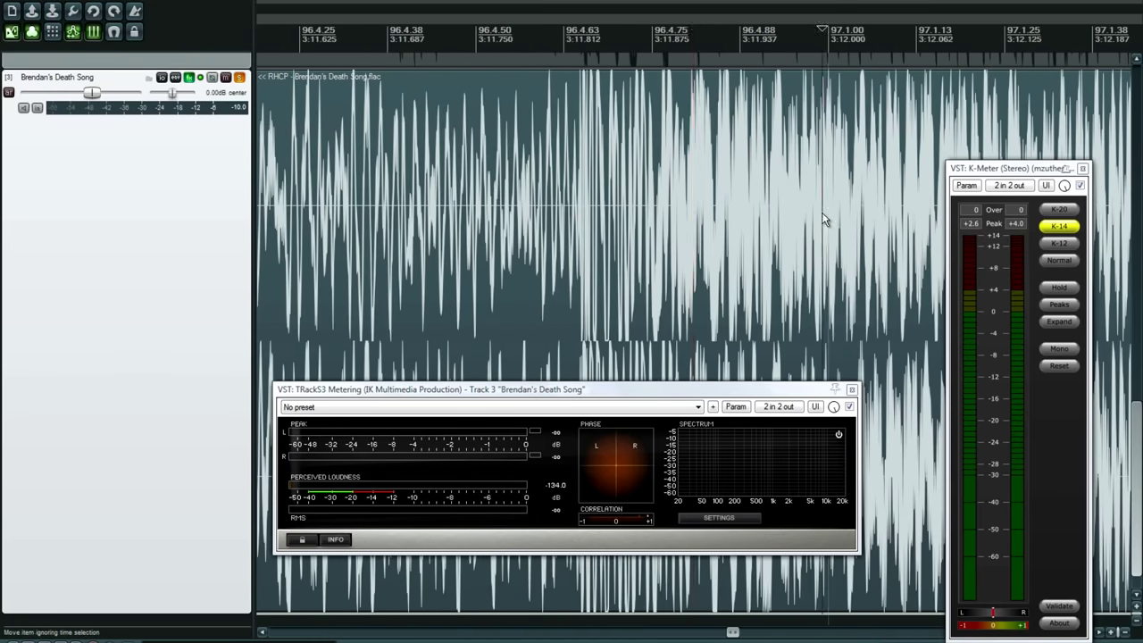
scroll(825, 224, up, 5)
scroll(774, 246, up, 2)
scroll(773, 246, down, 6)
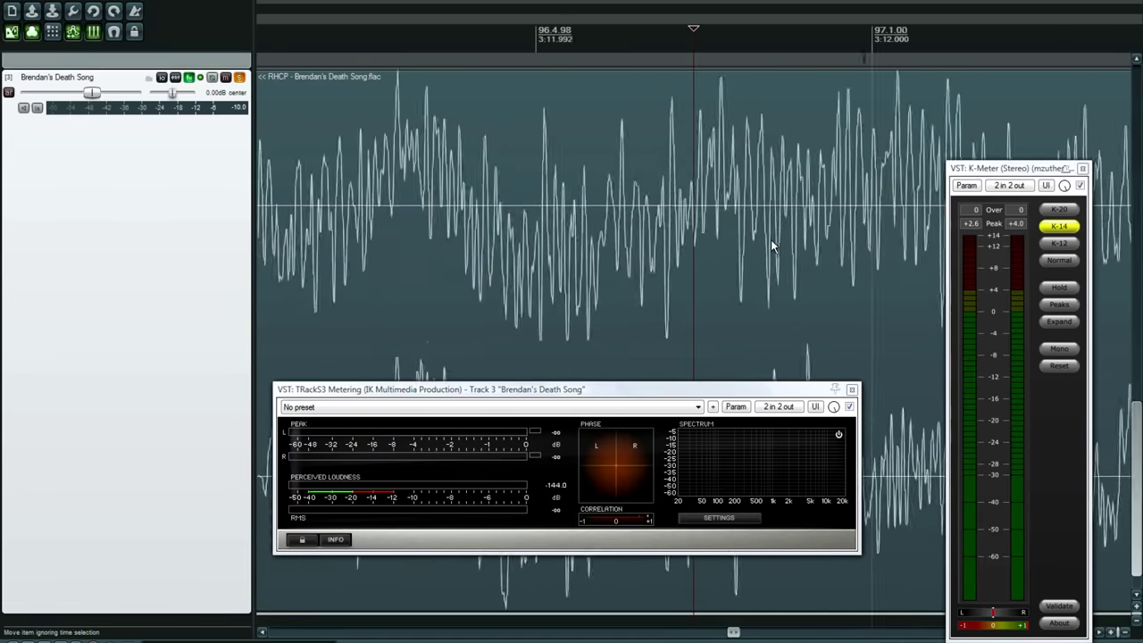
scroll(773, 246, down, 8)
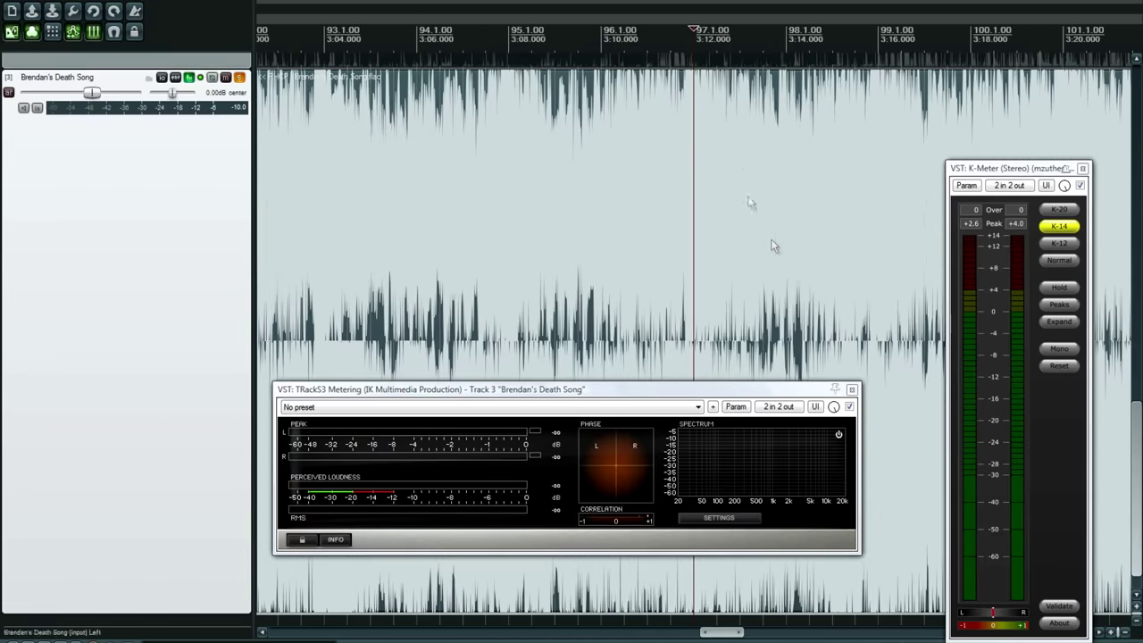
Play Brendan's Death Song from about 3:07, check its meters, set the playback position to about 3:29, and stop.
click(538, 40)
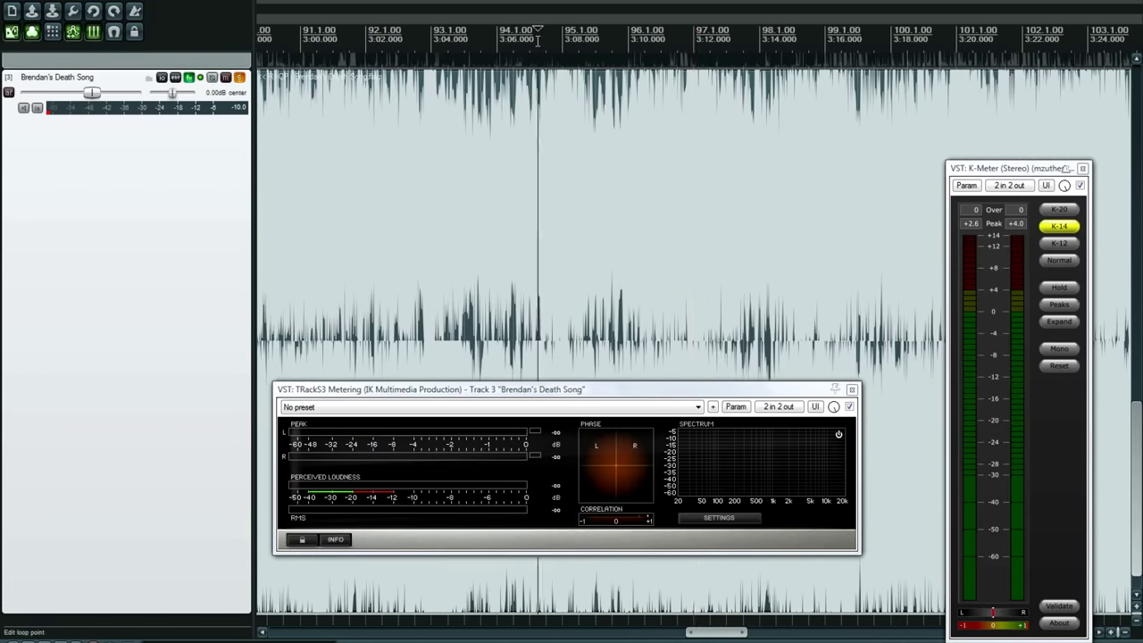
key(space)
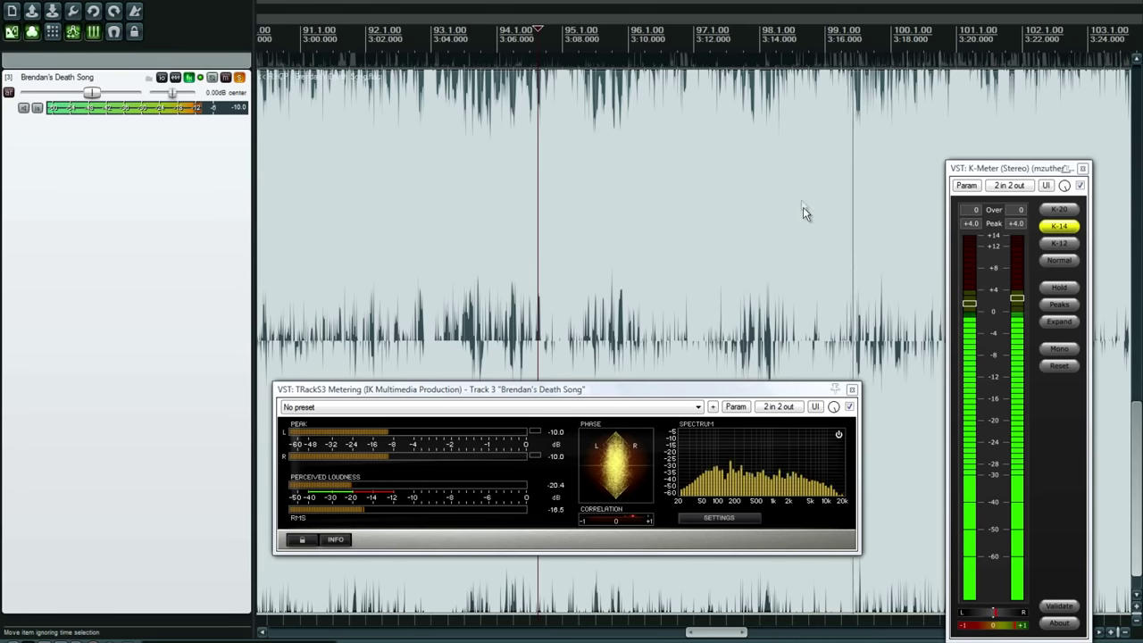
scroll(803, 209, down, 5)
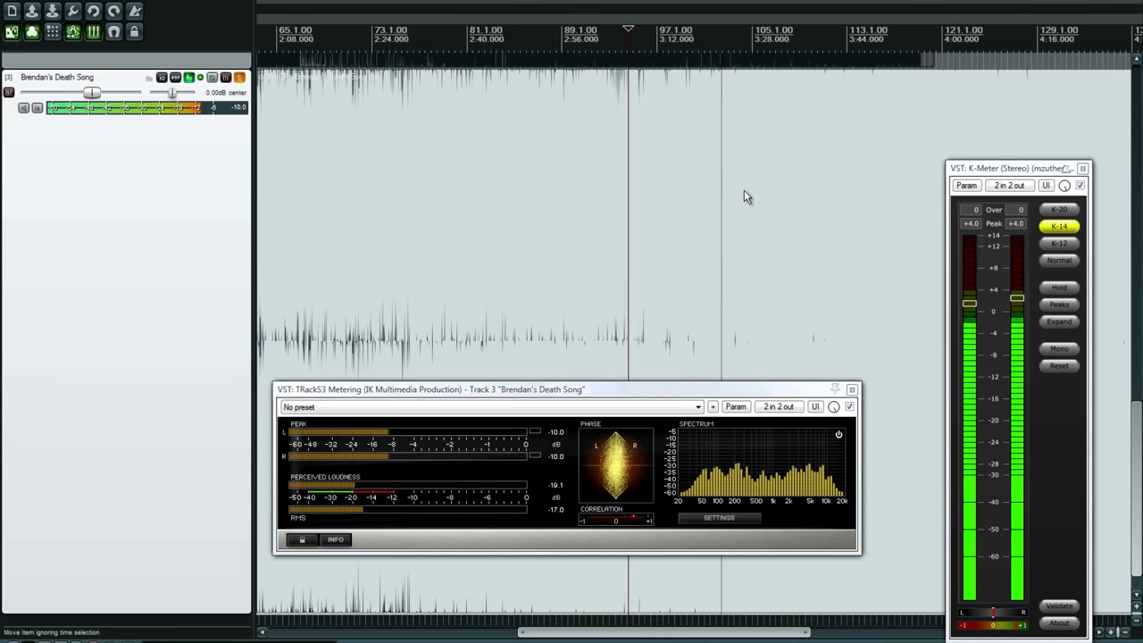
click(761, 36)
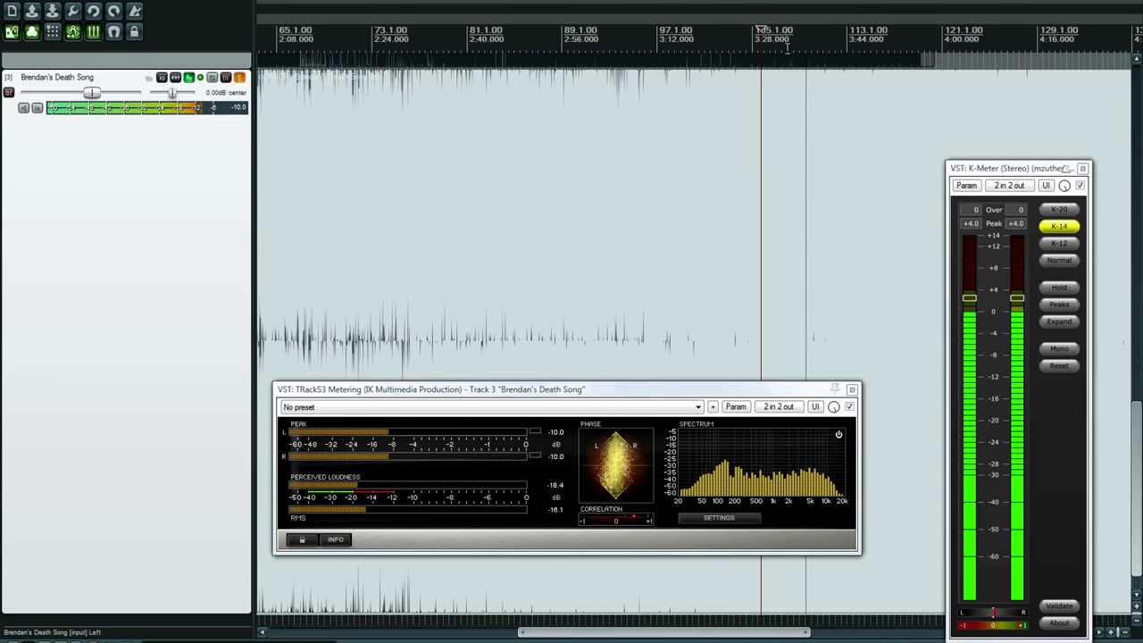
key(space)
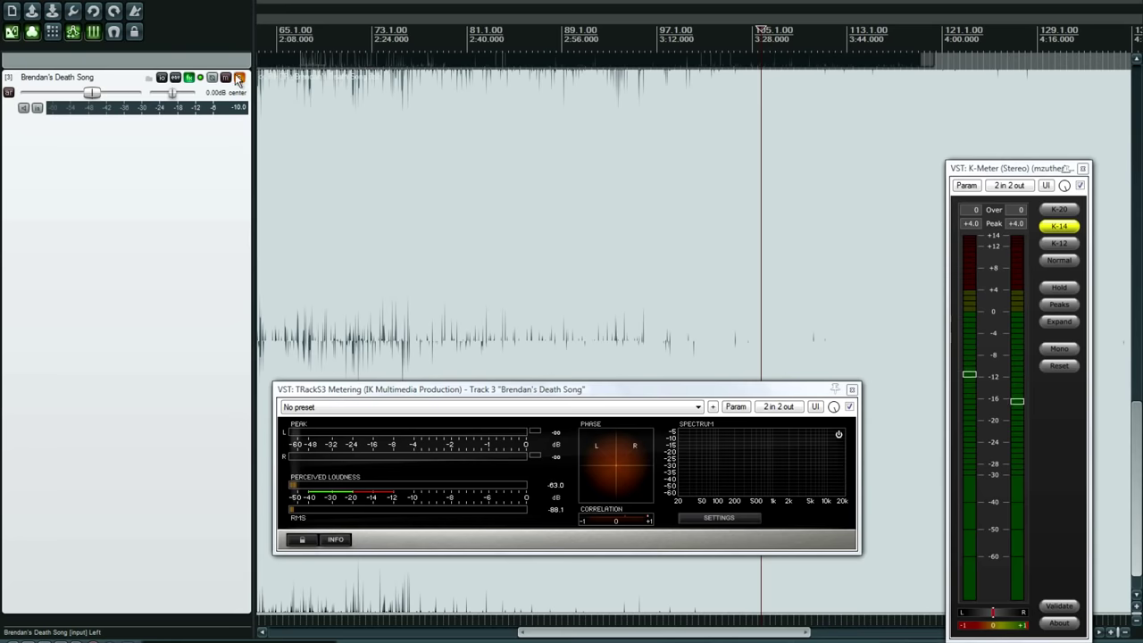
Switch the solo from Brendan's Death Song to Suck My Kiss and set the playback position to about 2:46.
click(263, 62)
drag(1137, 464, 1136, 135)
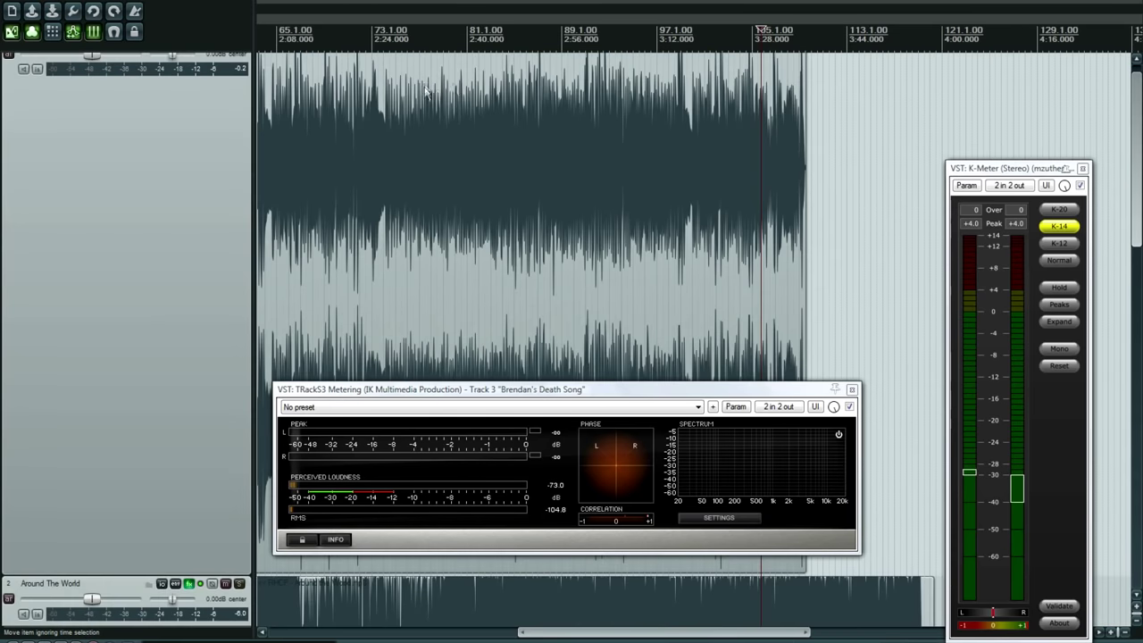
click(439, 31)
click(505, 30)
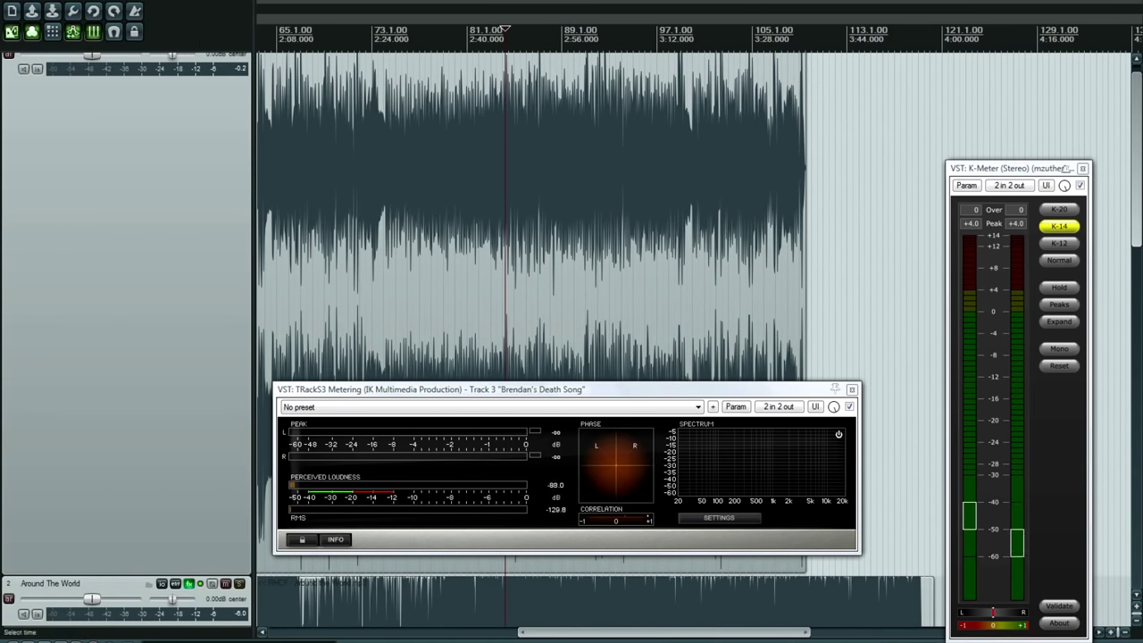
drag(1136, 237, 1136, 225)
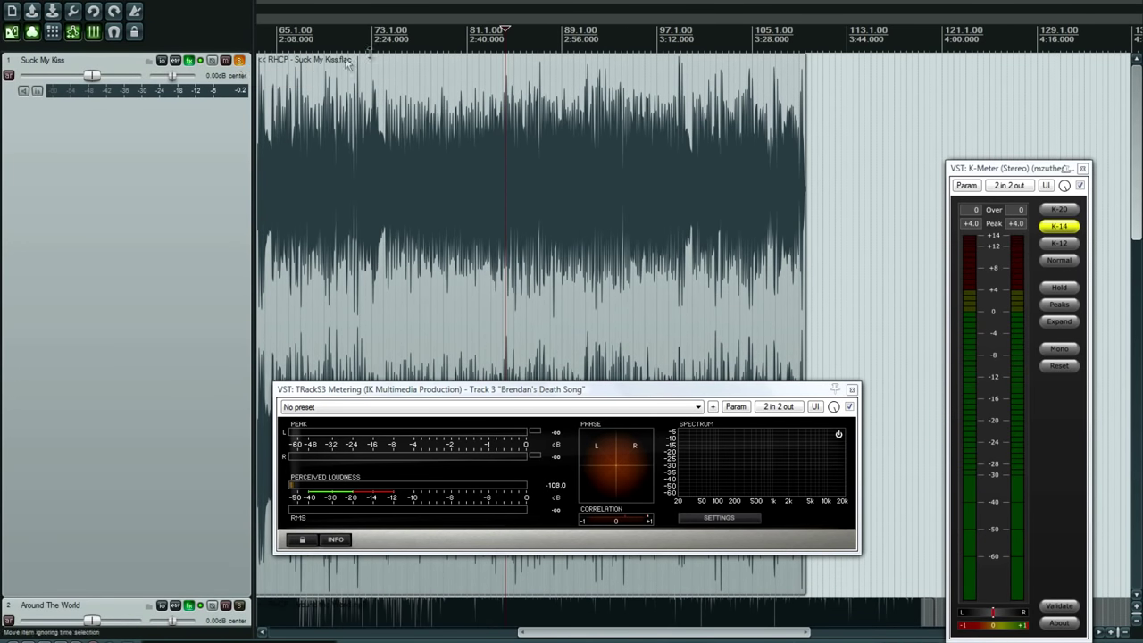
Play Suck My Kiss from about 2:50, watch its level on the meters, and stop.
click(500, 34)
click(527, 34)
key(space)
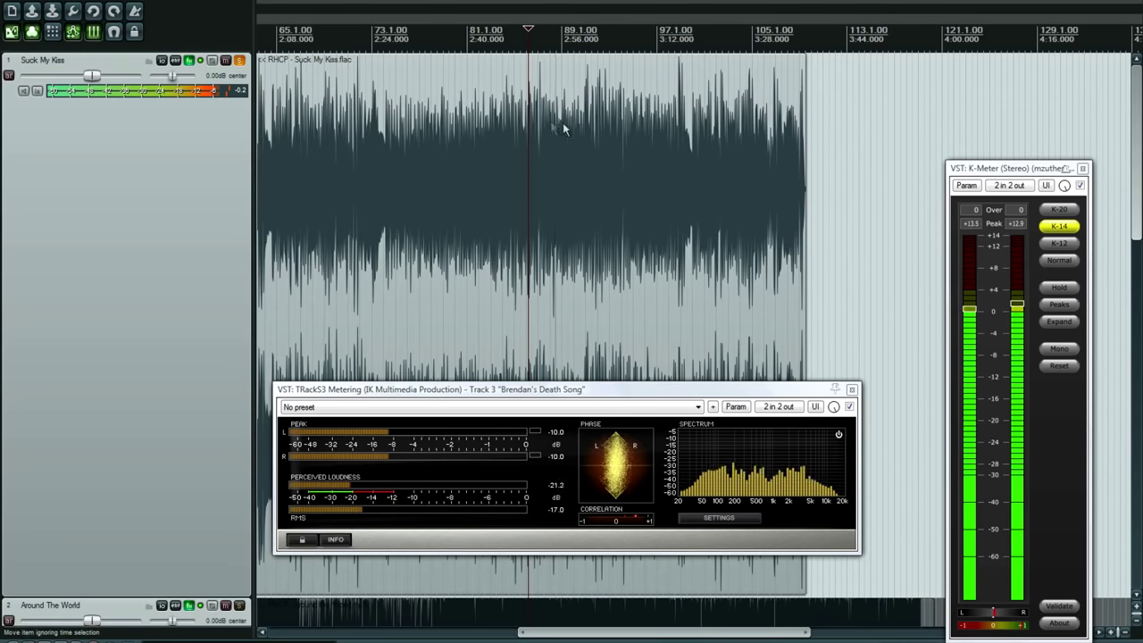
key(space)
Switch the solo to Brendan's Death Song, play it from about 3:26 to compare its level, and stop.
scroll(1112, 536, down, 5)
scroll(195, 189, up, 3)
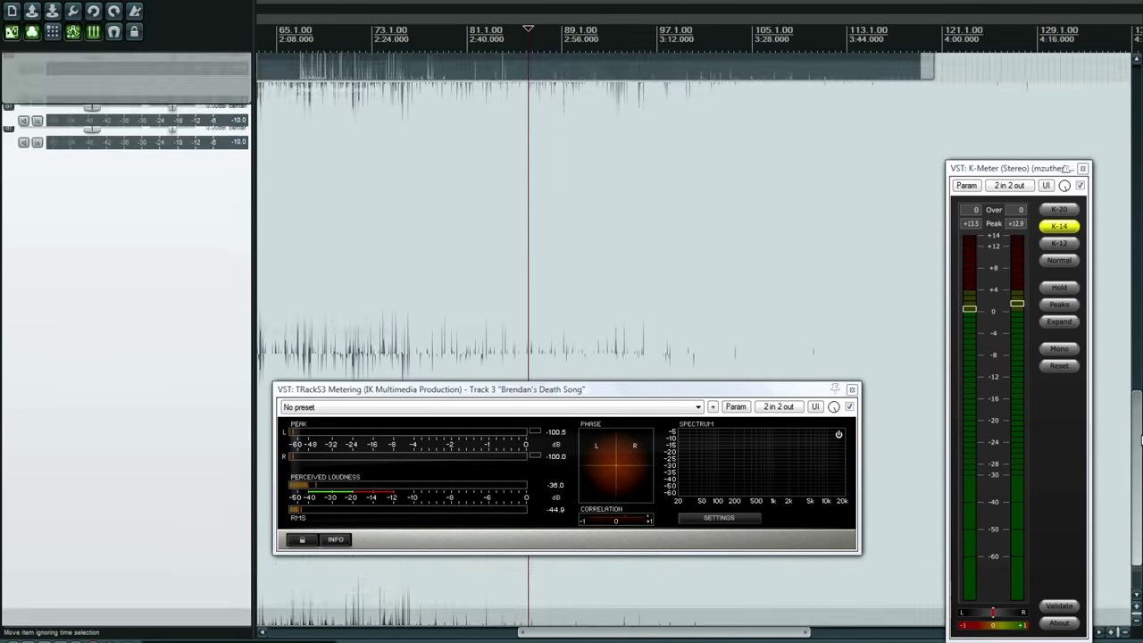
click(243, 126)
drag(620, 41, 741, 39)
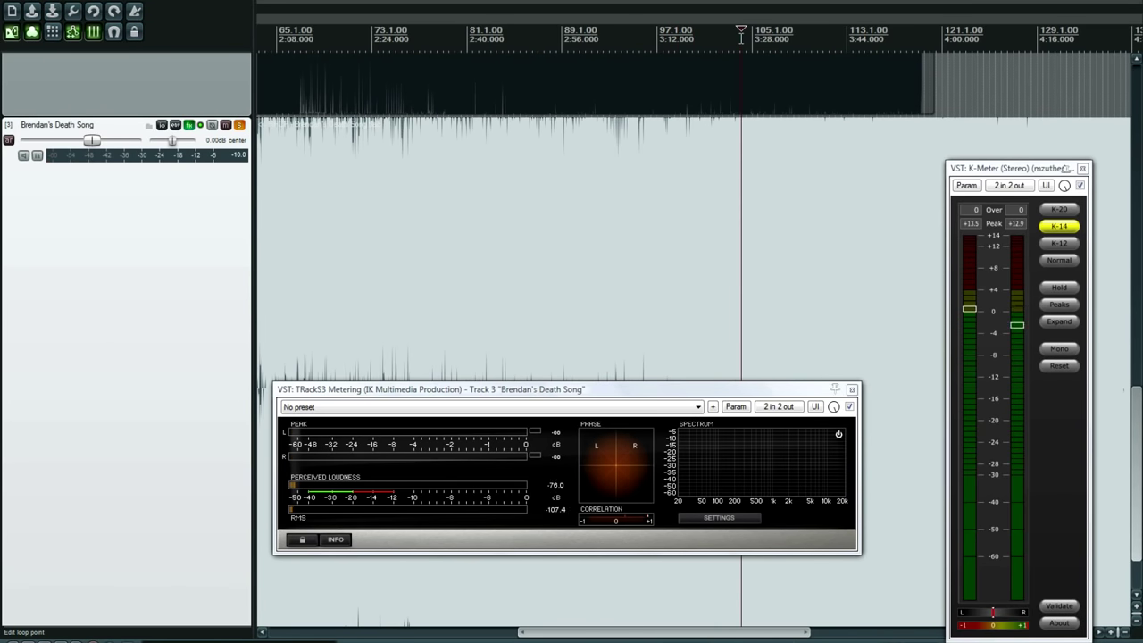
key(space)
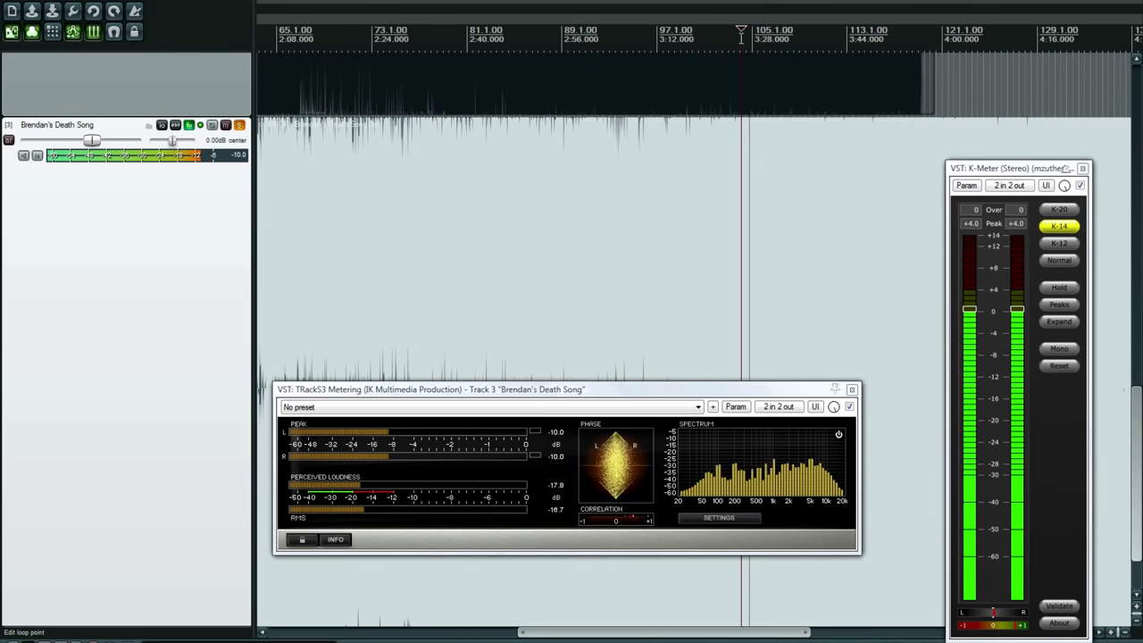
key(space)
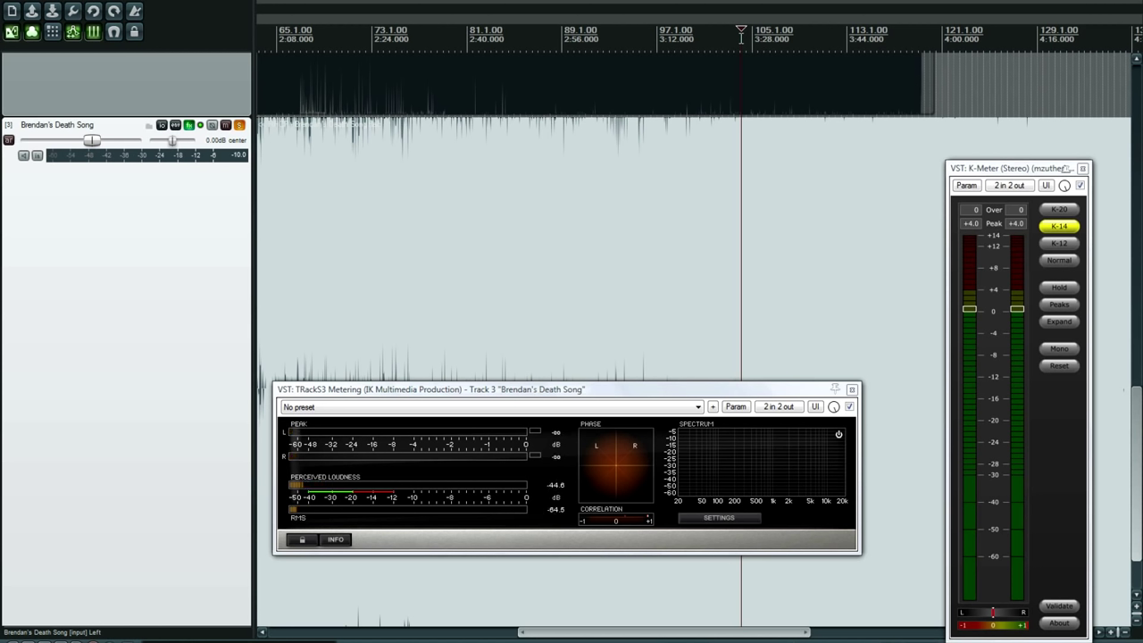
Play Brendan's Death Song from about 3:30, check its K-Meter and T-RackS levels, and stop.
click(762, 31)
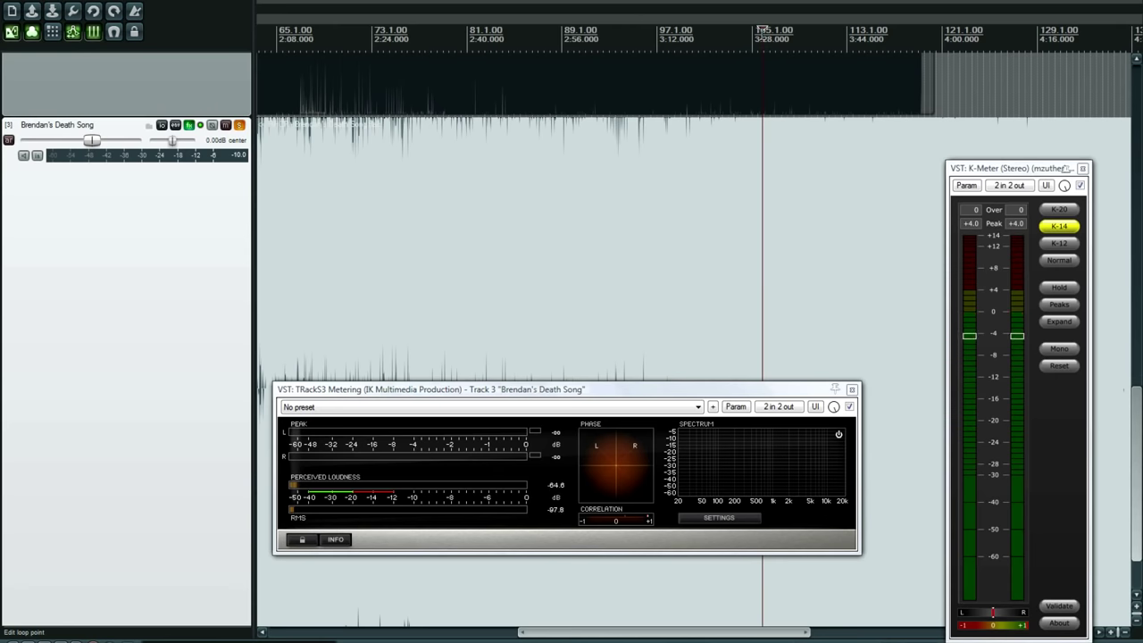
key(space)
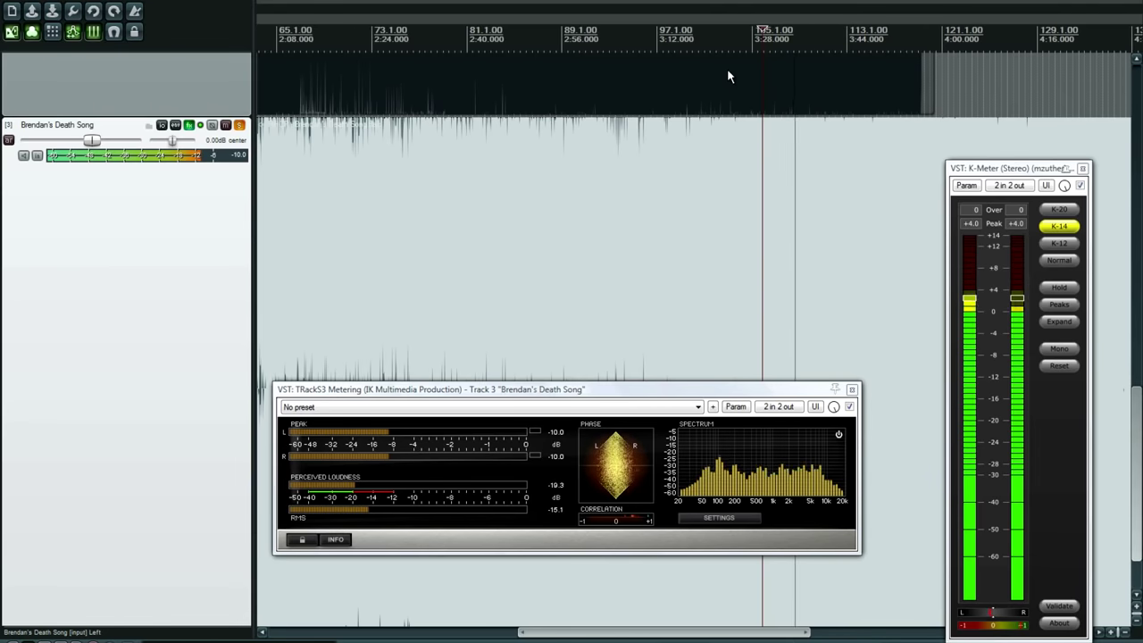
key(space)
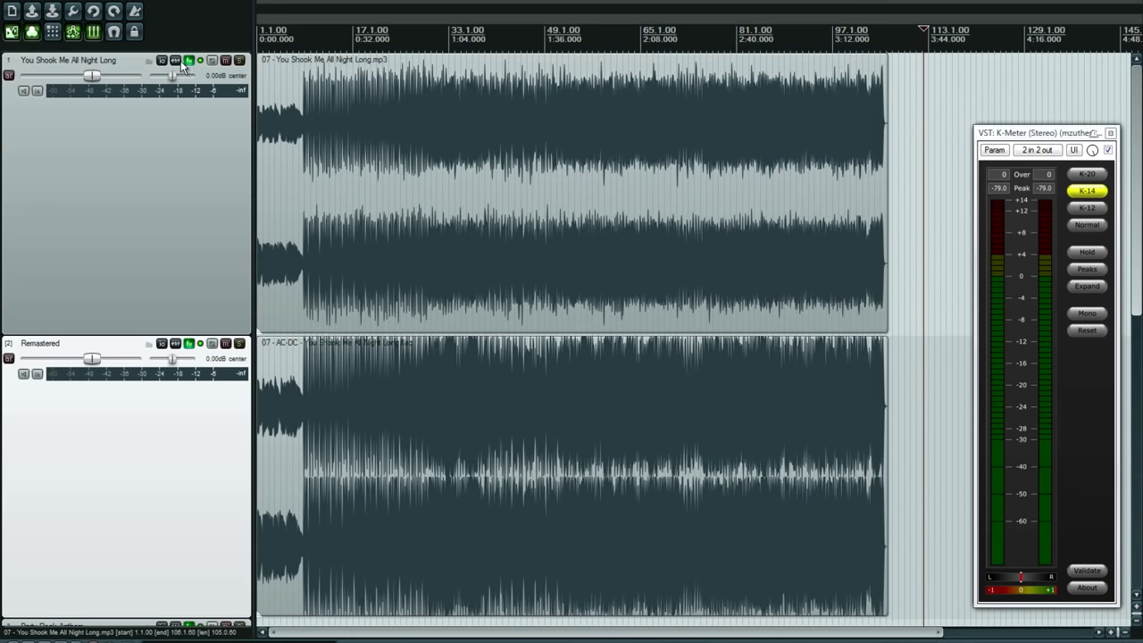
Float the T-RackS metering of You Shook Me All Night Long over the lower waveform and close its effects chain.
click(190, 59)
drag(393, 46, 276, 209)
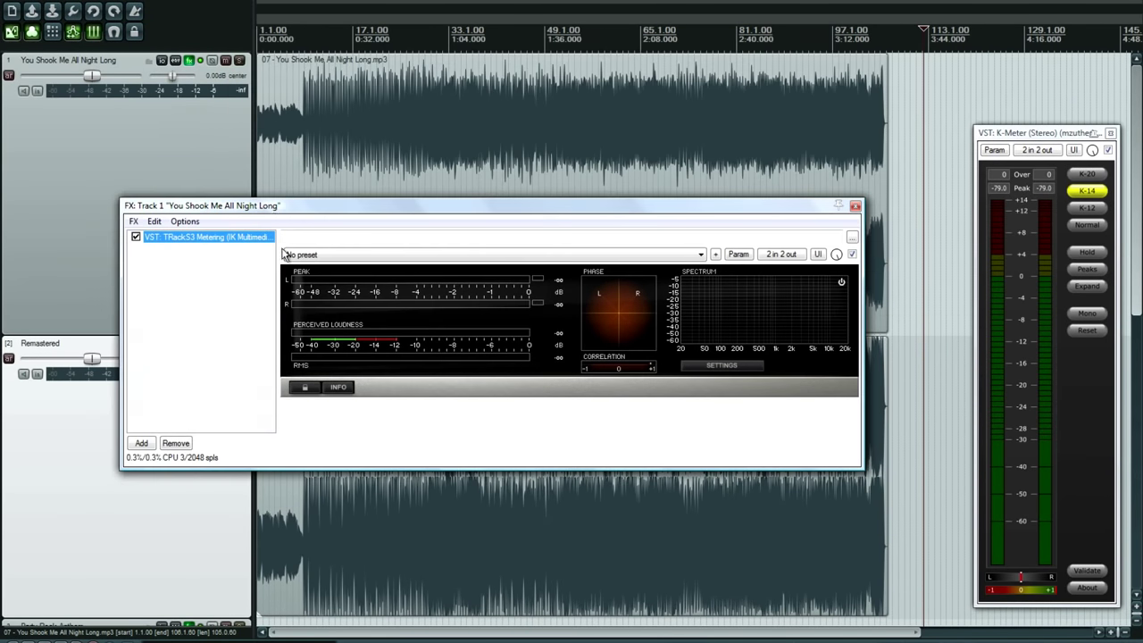
double_click(234, 239)
drag(1134, 168, 375, 433)
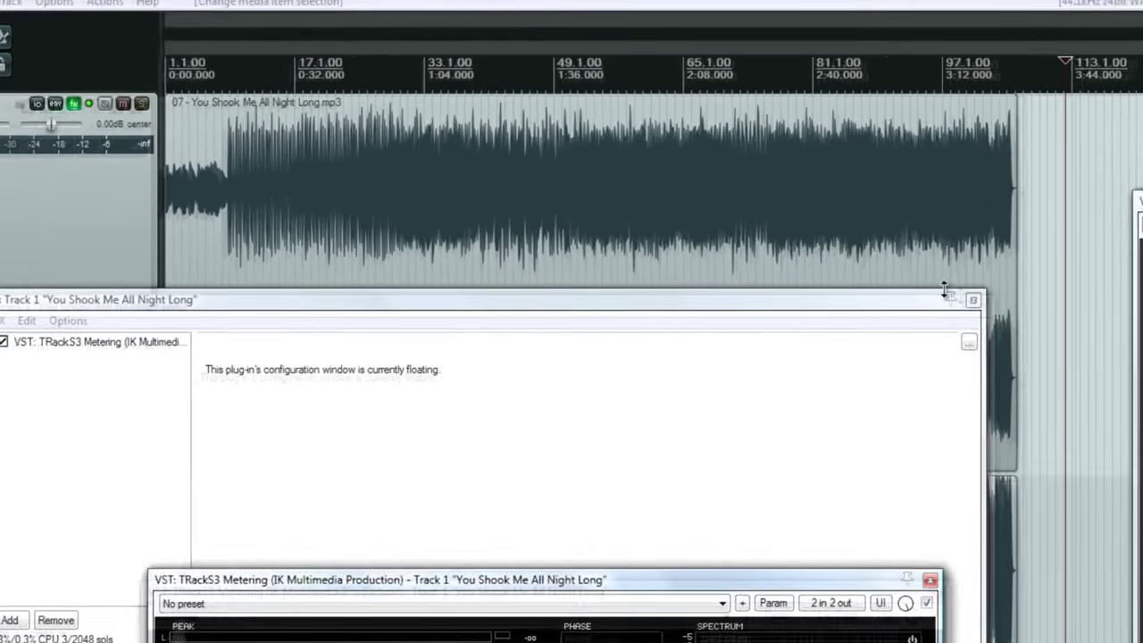
click(956, 286)
click(568, 317)
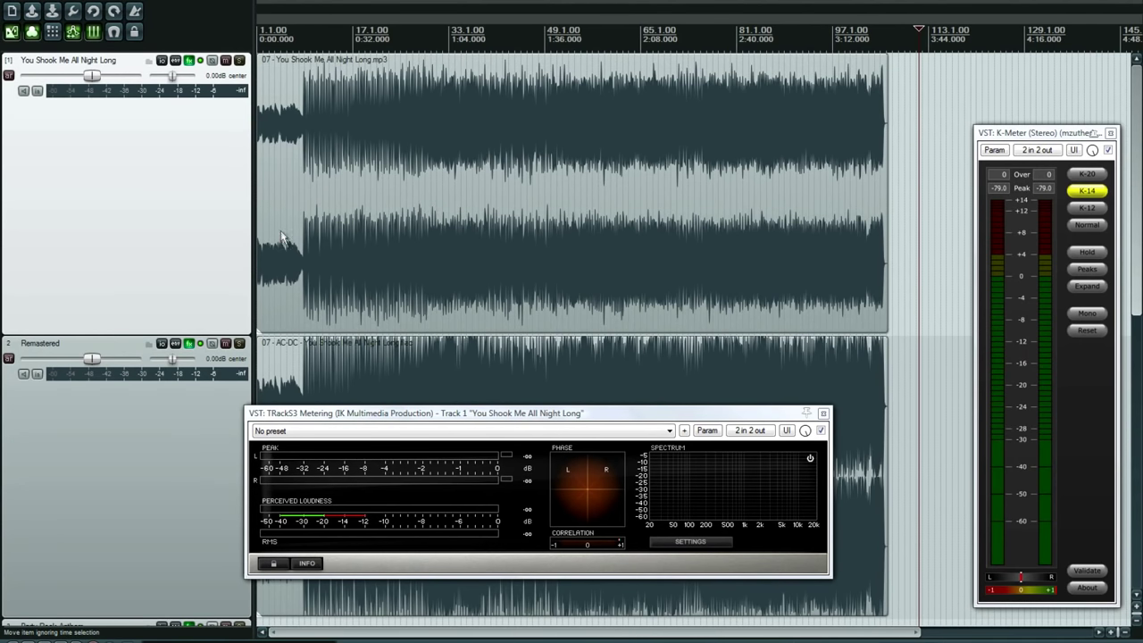
Solo You Shook Me All Night Long, play it from the start and from about 2:13, and stop.
key(Home)
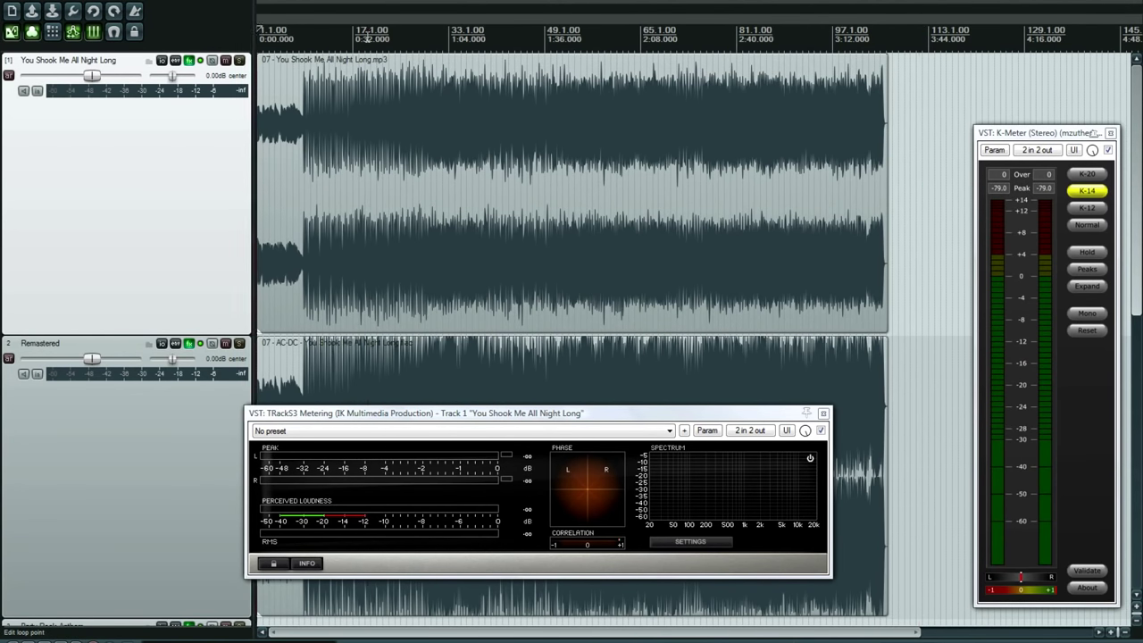
click(239, 61)
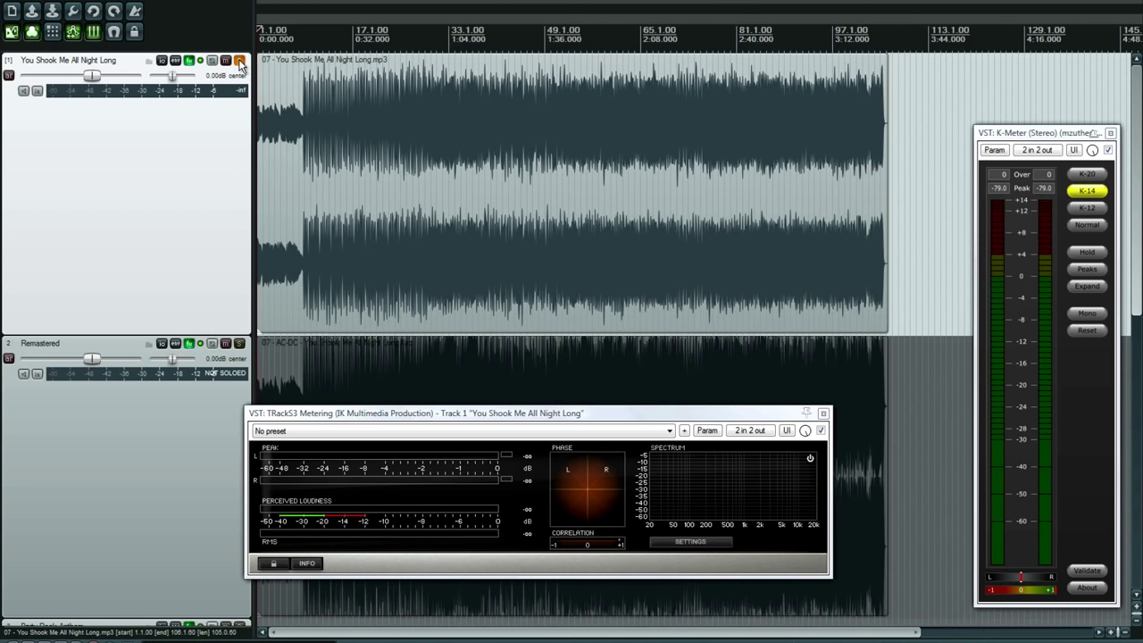
key(space)
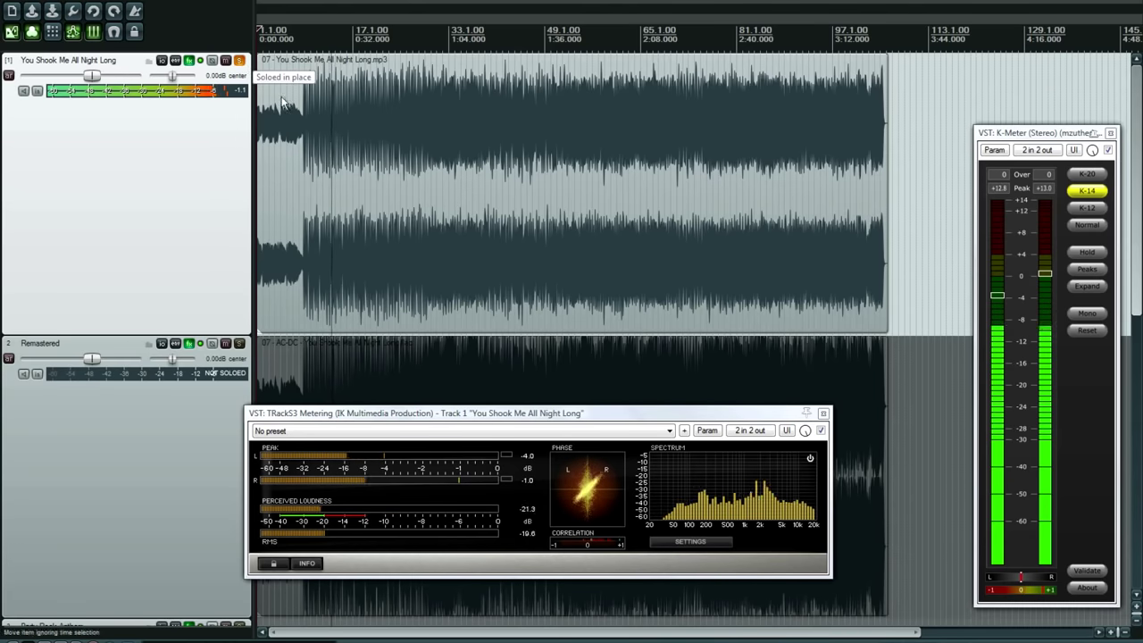
click(656, 29)
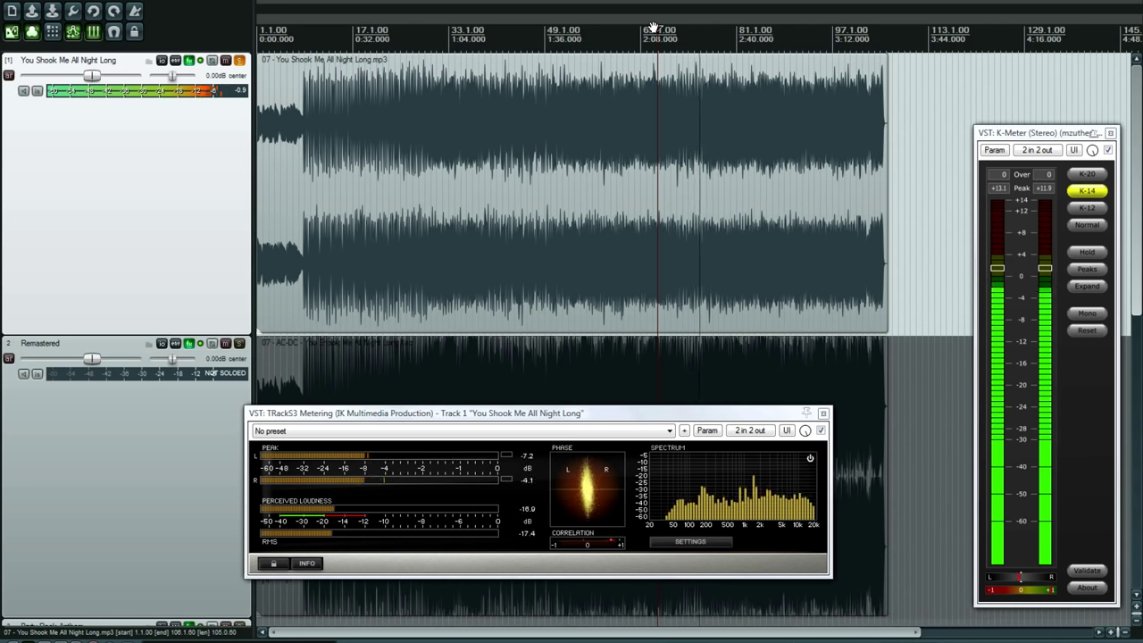
key(space)
Switch the solo to the Remastered track, play it from about 2:13 while watching the meters, and stop.
click(239, 60)
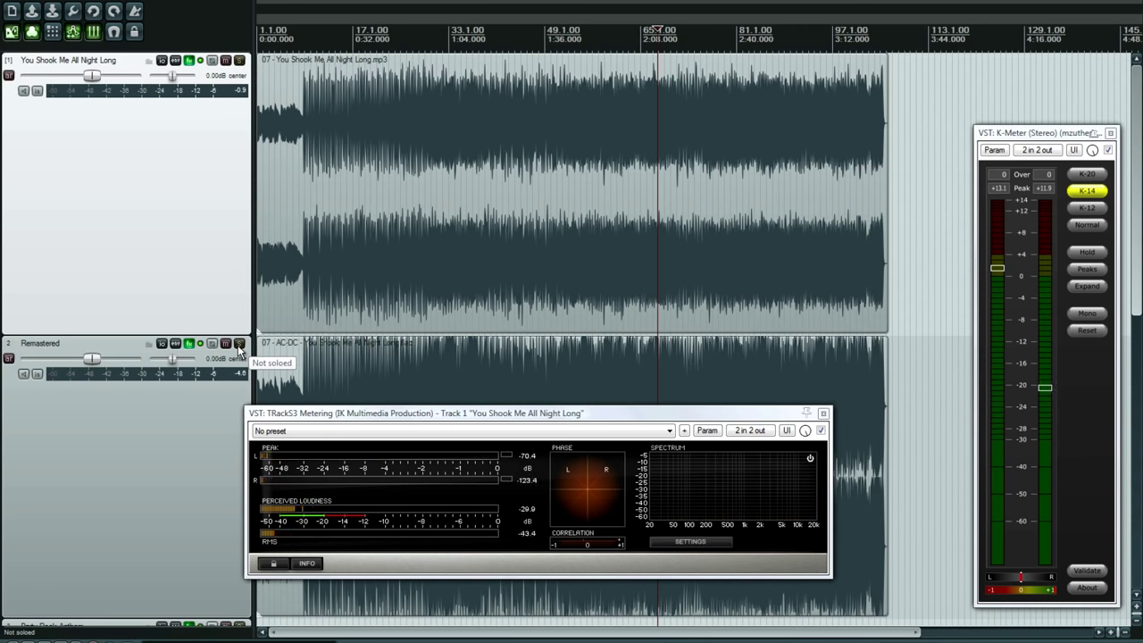
click(238, 345)
key(space)
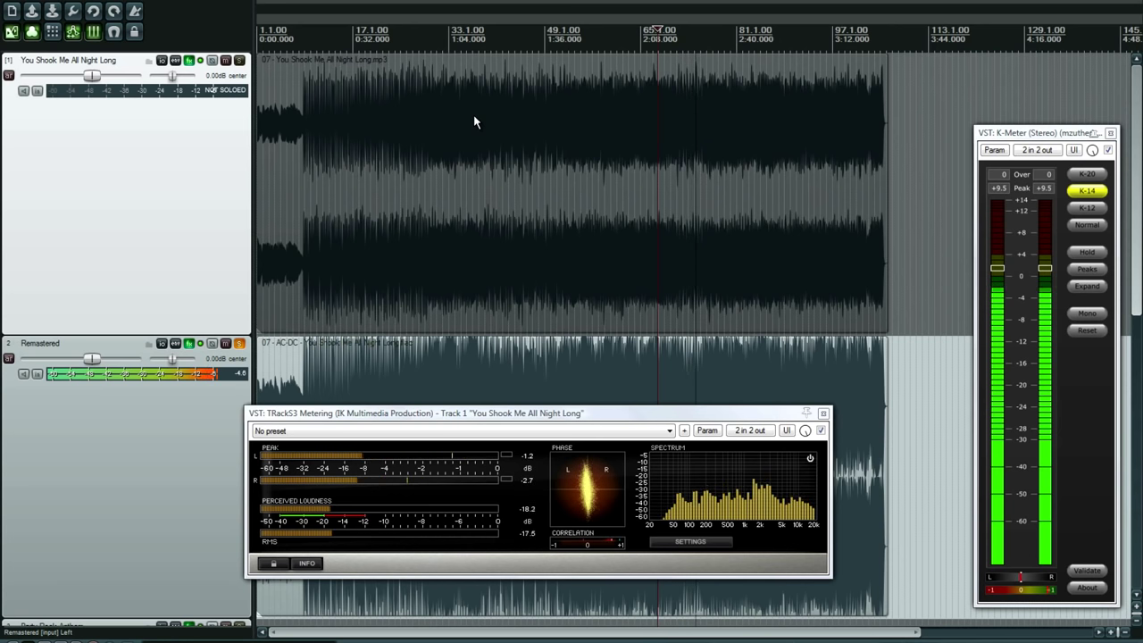
key(space)
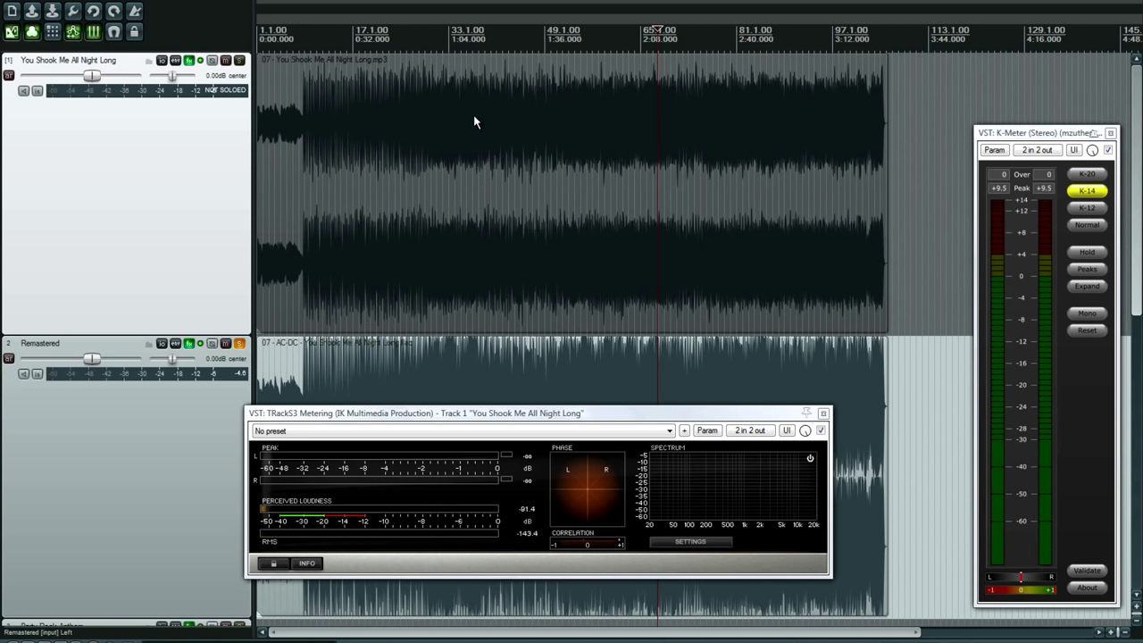
Play the Remastered track from its start and open its effects chain.
key(space)
click(301, 377)
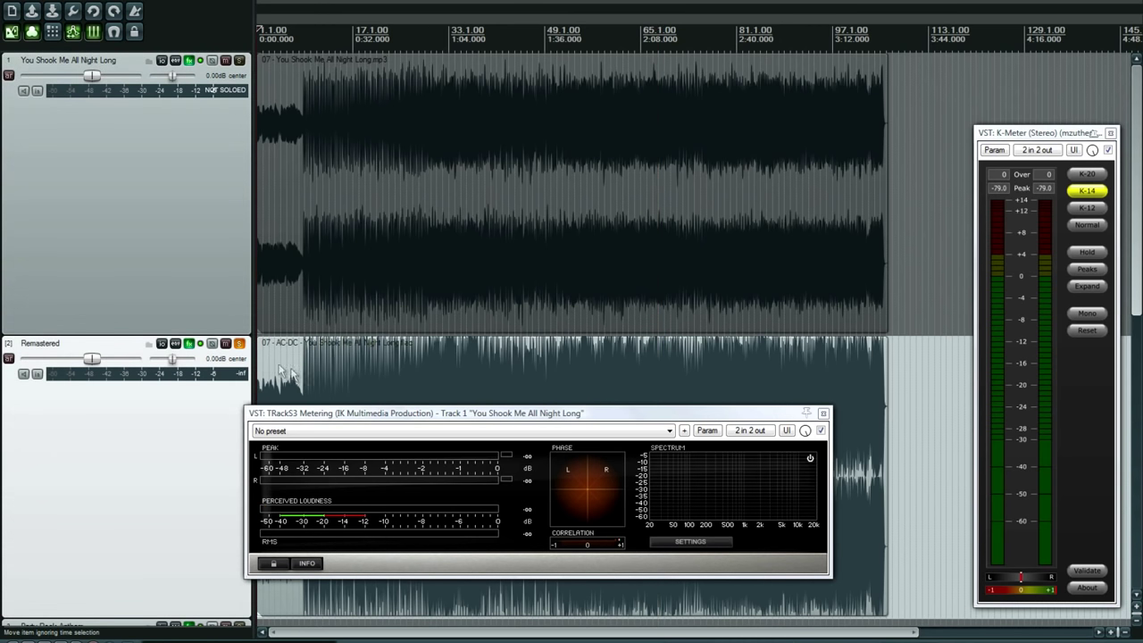
click(189, 344)
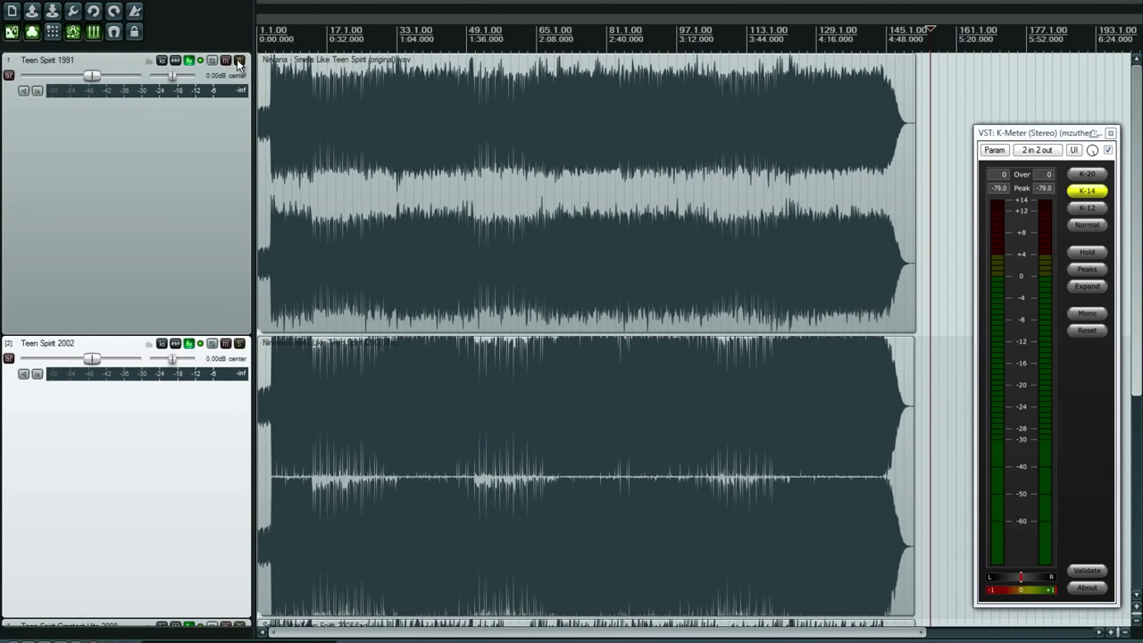
Solo Teen Spirit 1991 and start playing it from the beginning.
click(239, 61)
click(267, 30)
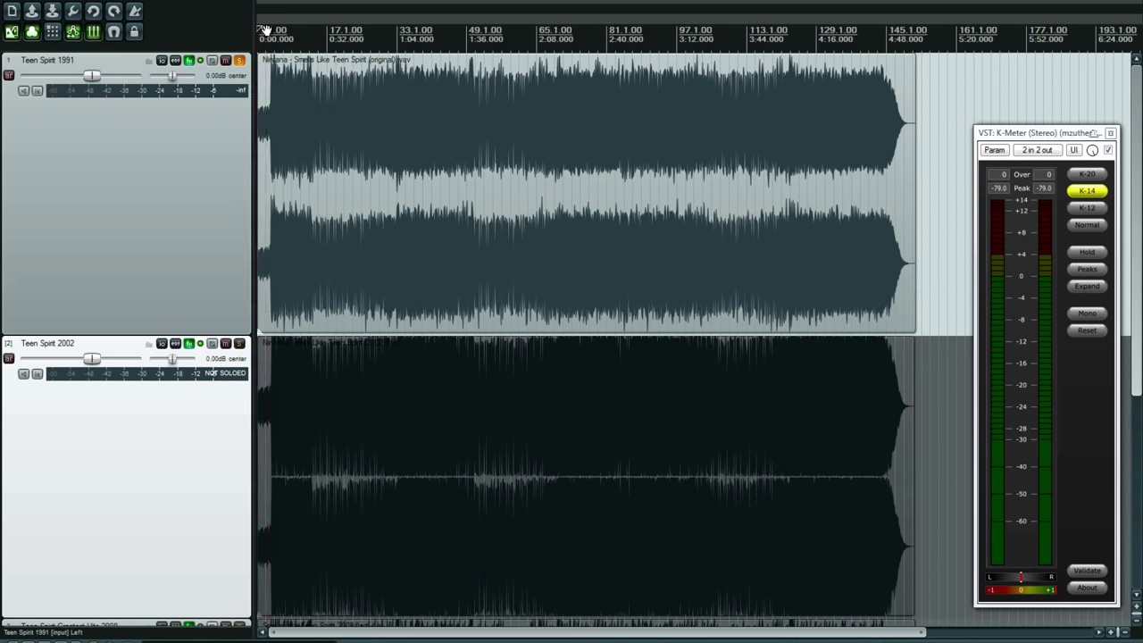
key(space)
Float the T-RackS metering of Teen Spirit 1991 over the lower waveform and close its effects chain.
click(189, 61)
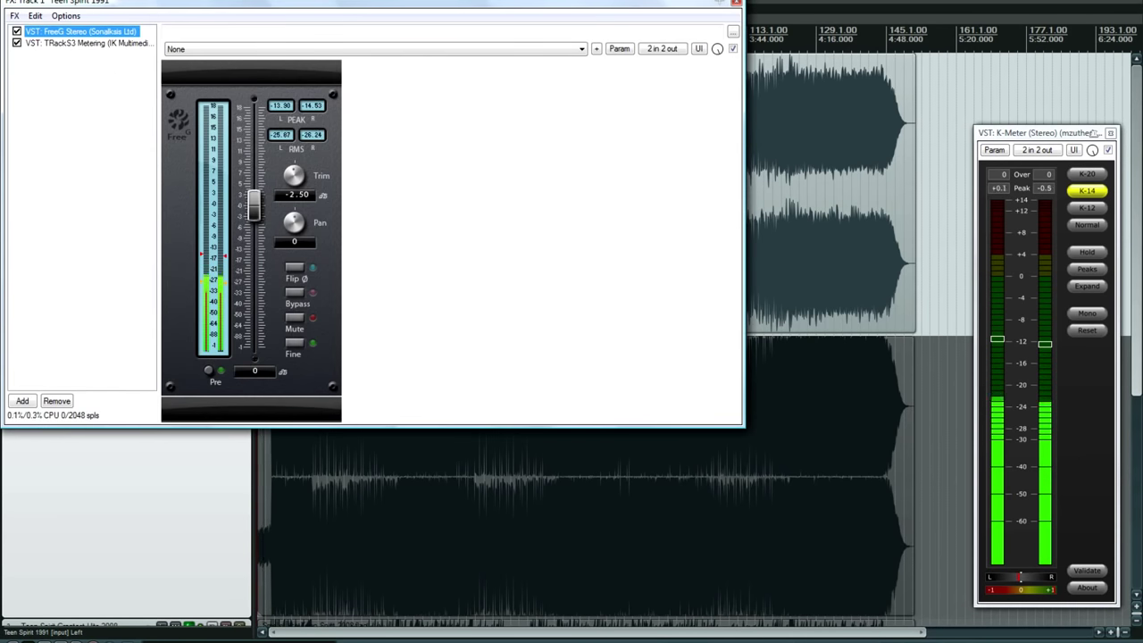
drag(131, 4, 288, 204)
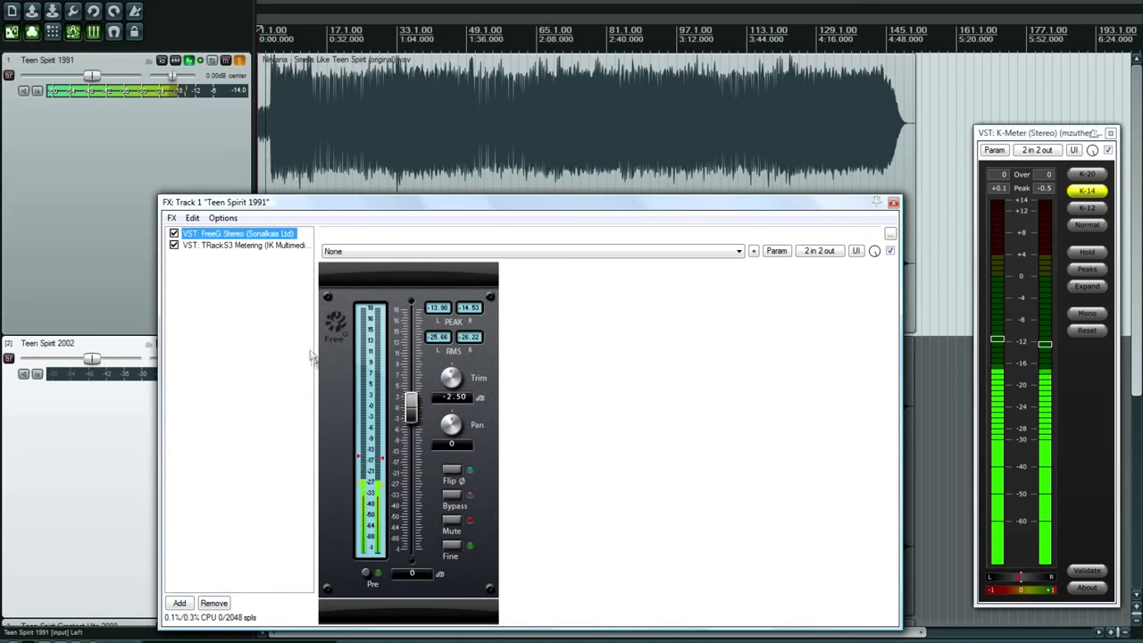
click(248, 246)
double_click(248, 247)
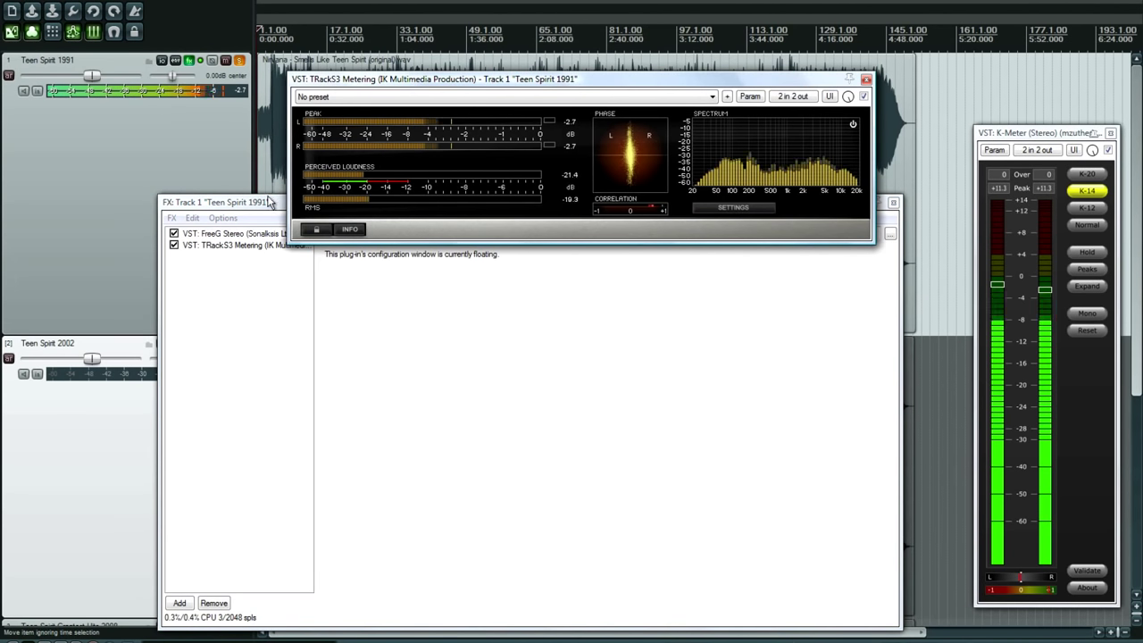
drag(266, 204, 299, 356)
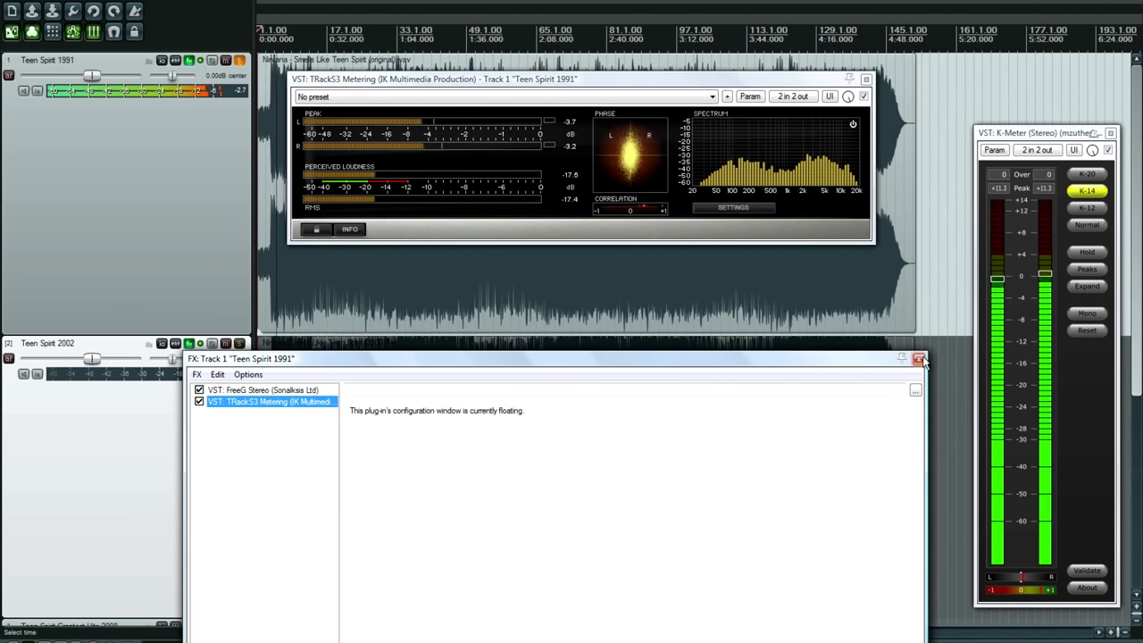
click(590, 87)
drag(589, 87, 585, 361)
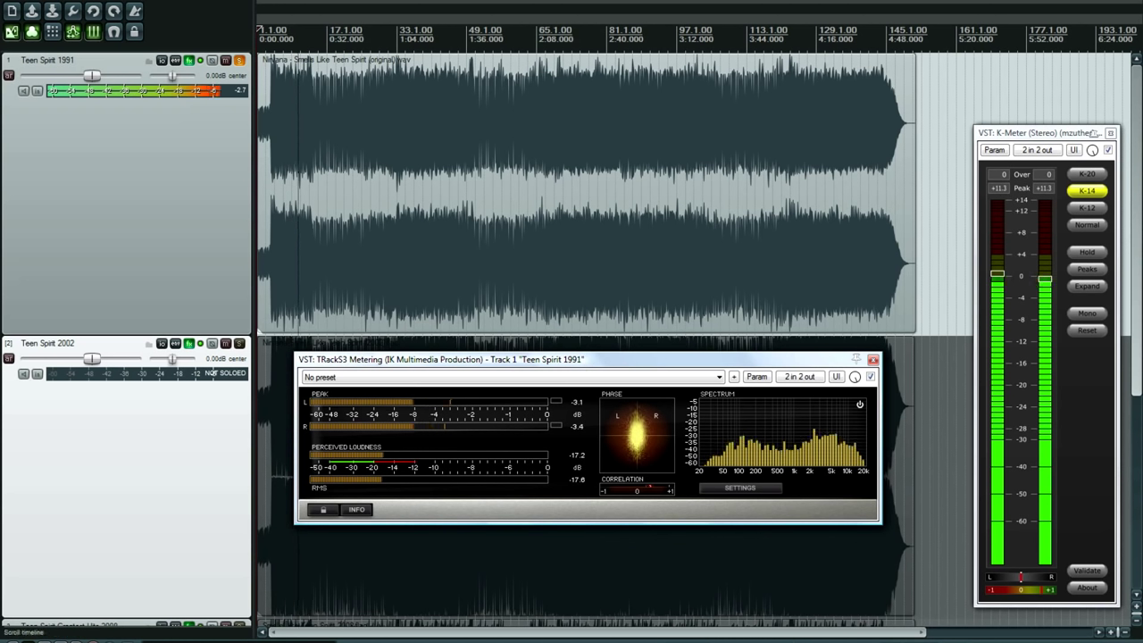
Play Teen Spirit 1991 from about 3:58 and from about 4:35 to compare its levels, and stop.
click(778, 31)
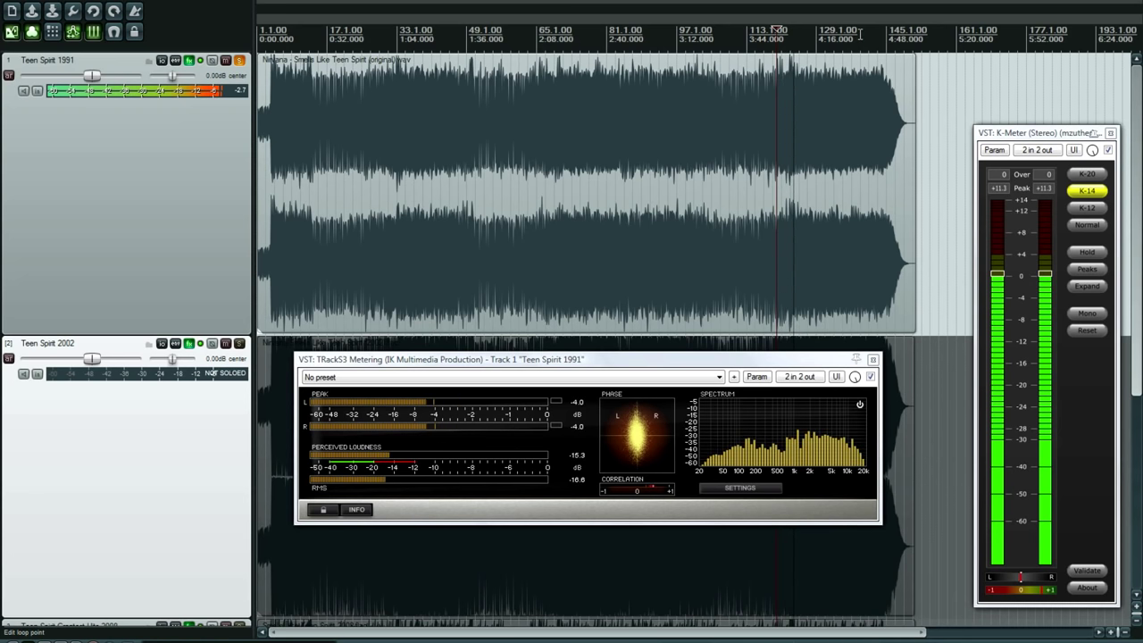
click(858, 31)
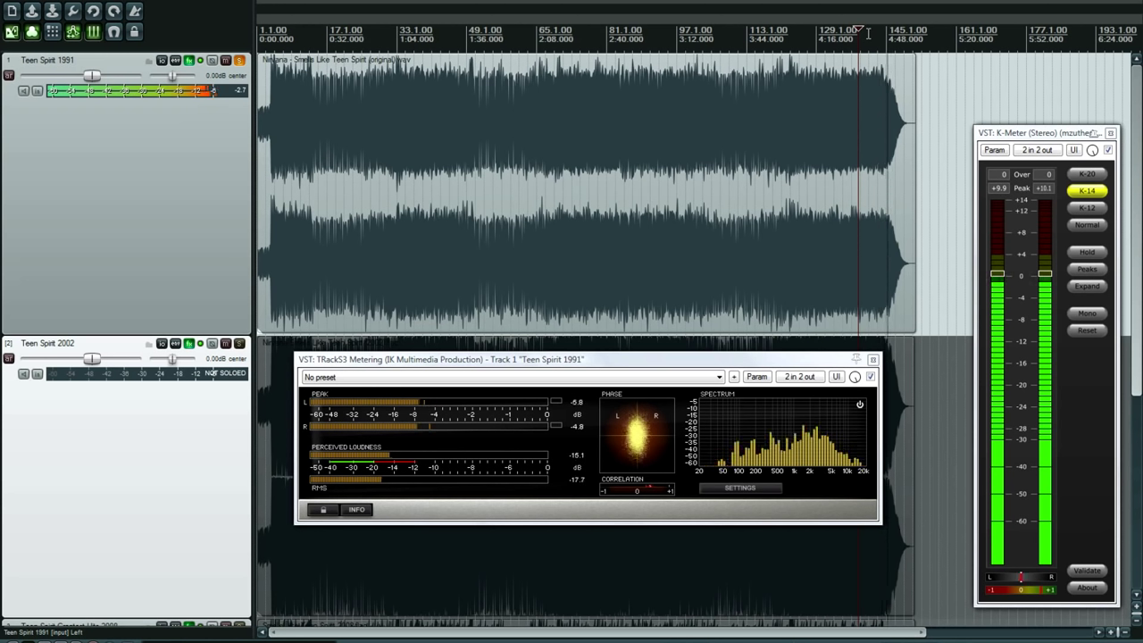
key(space)
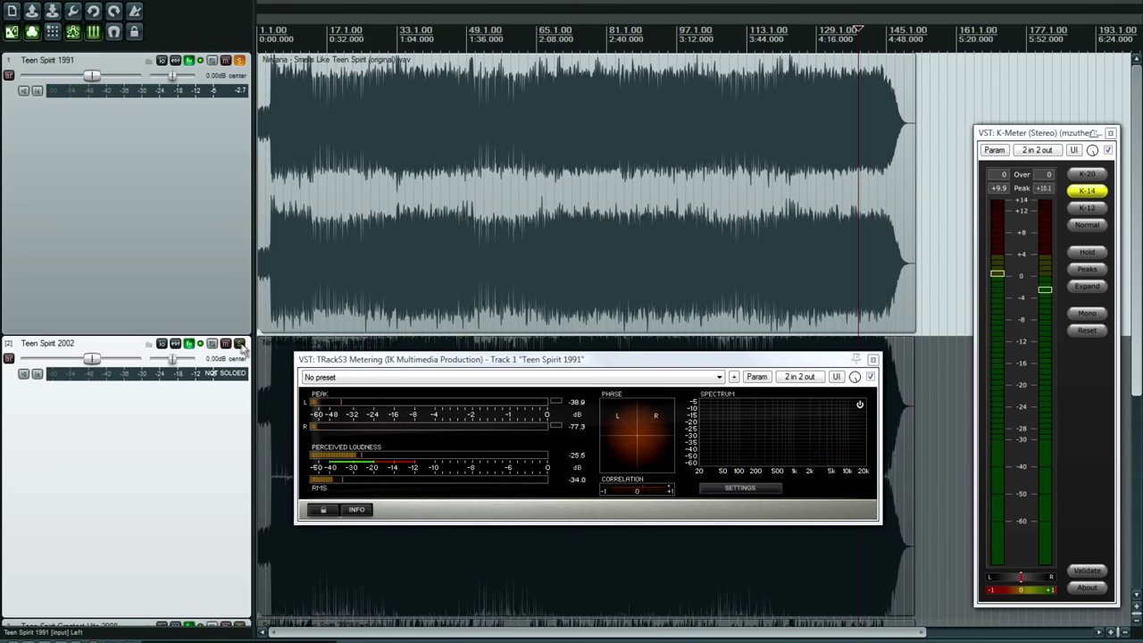
Switch the solo to Teen Spirit 2002, close the 1991 track's metering, and play from the beginning.
click(241, 345)
click(240, 60)
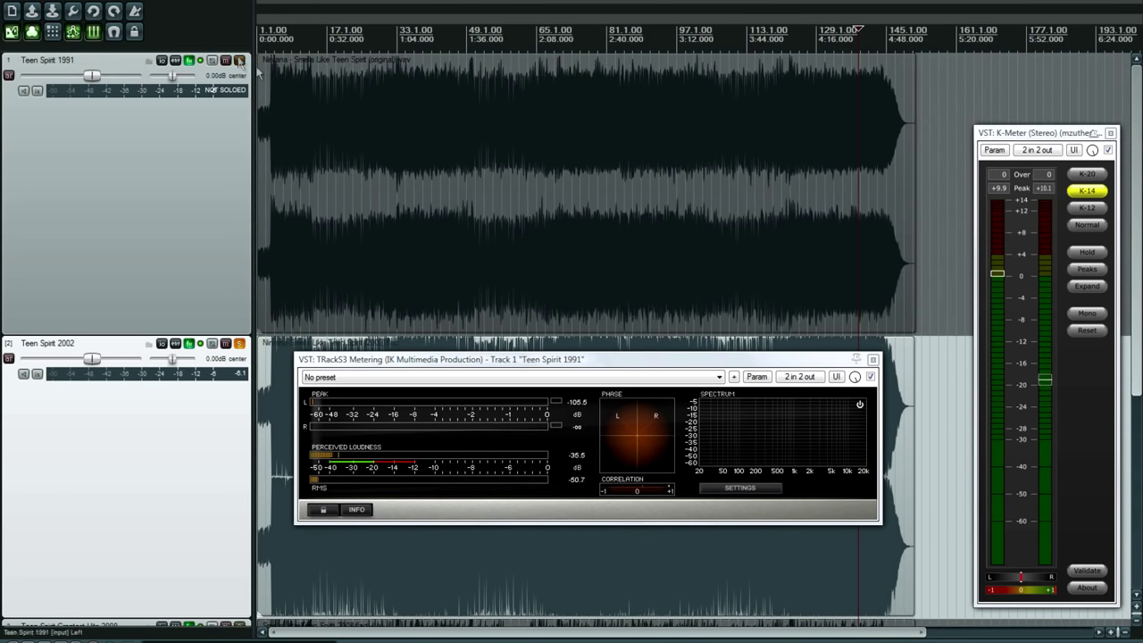
click(872, 360)
click(447, 389)
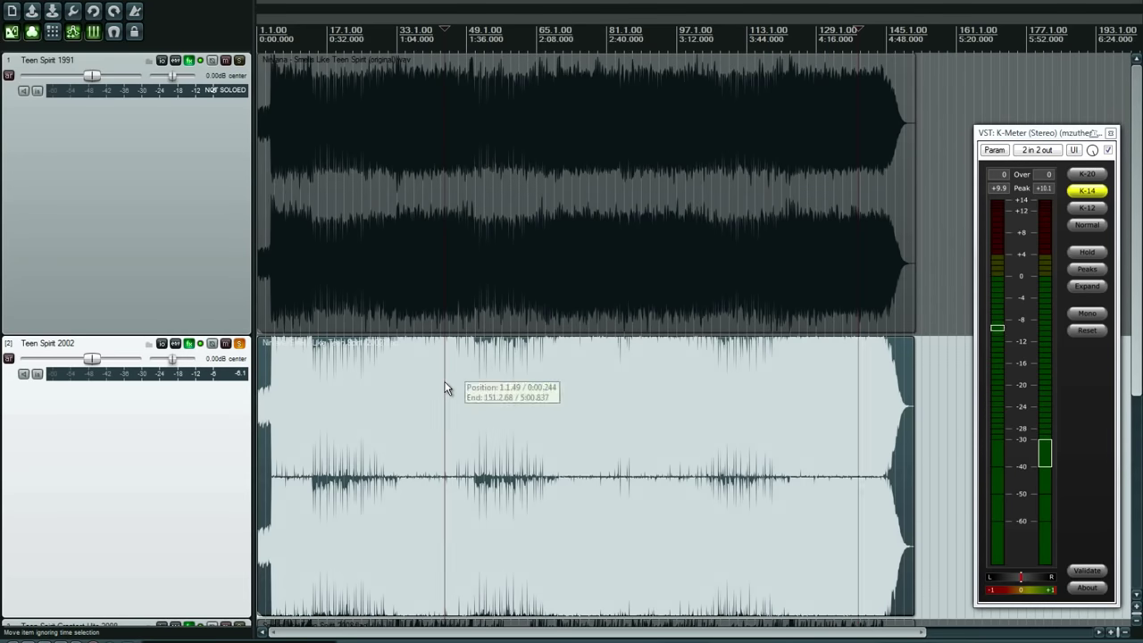
key(Home)
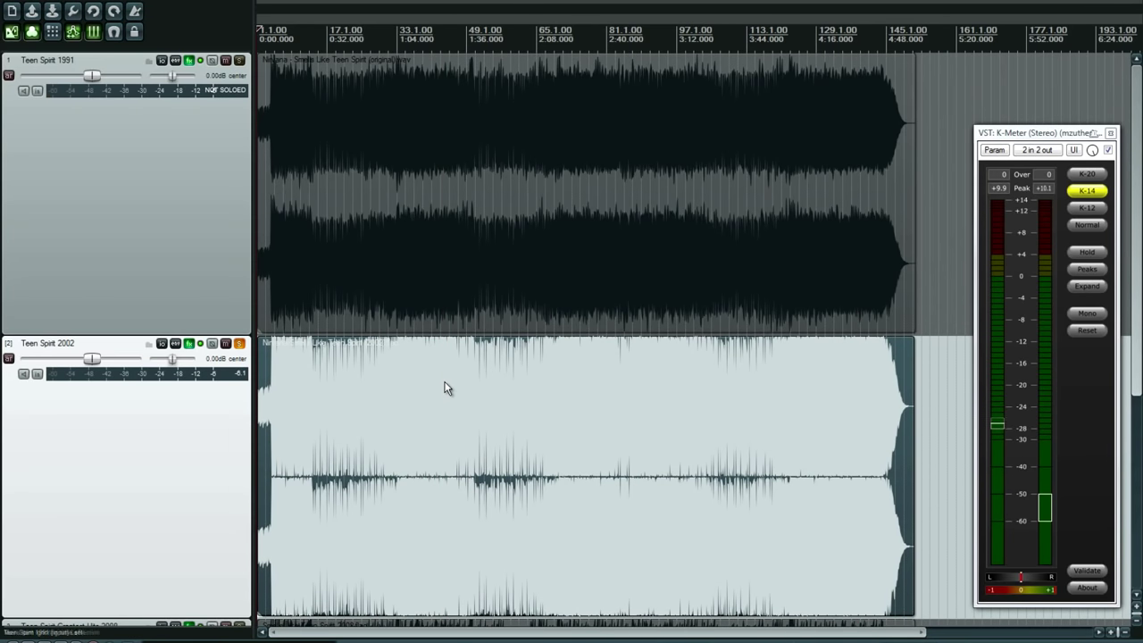
key(space)
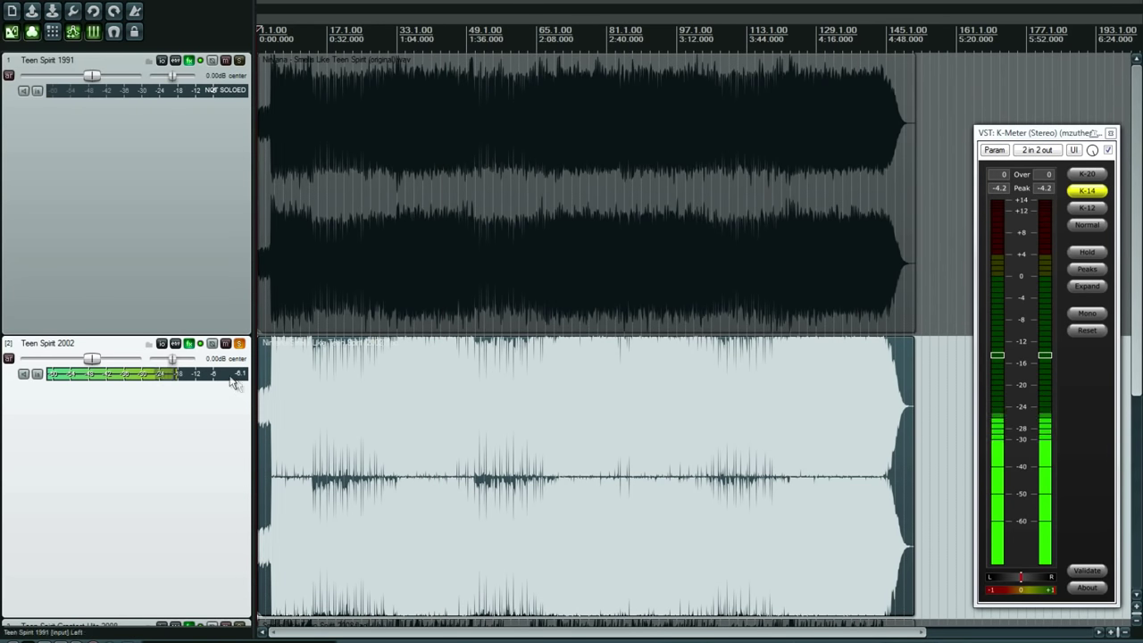
Float the T-RackS metering of Teen Spirit 2002, close its effects chain, and place the meter beside the K-Meter.
click(189, 345)
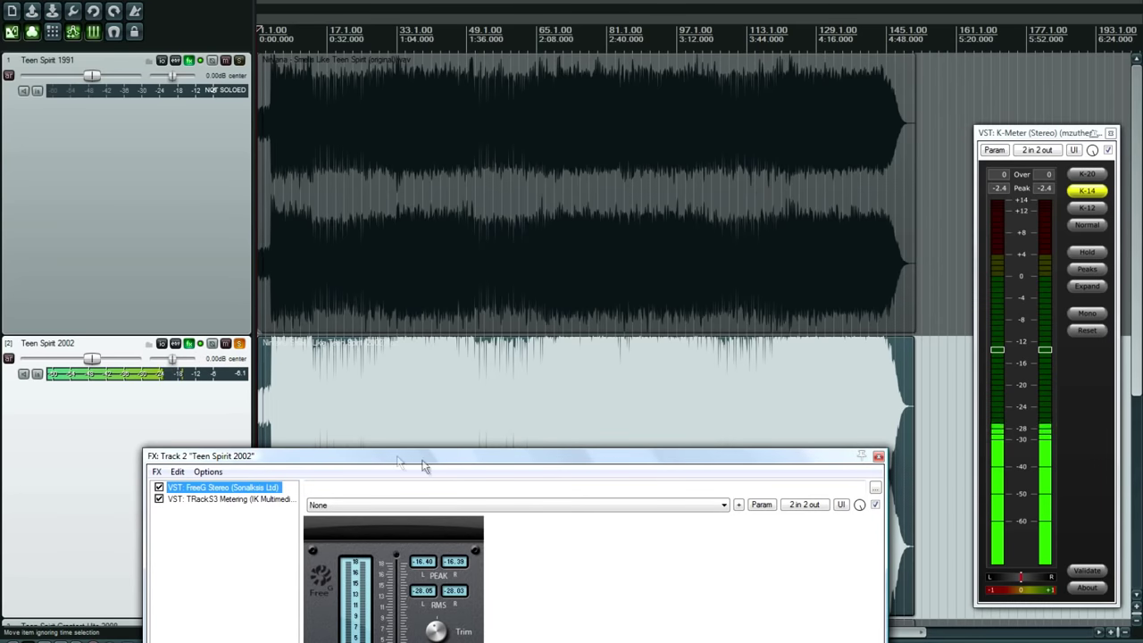
drag(446, 456, 453, 353)
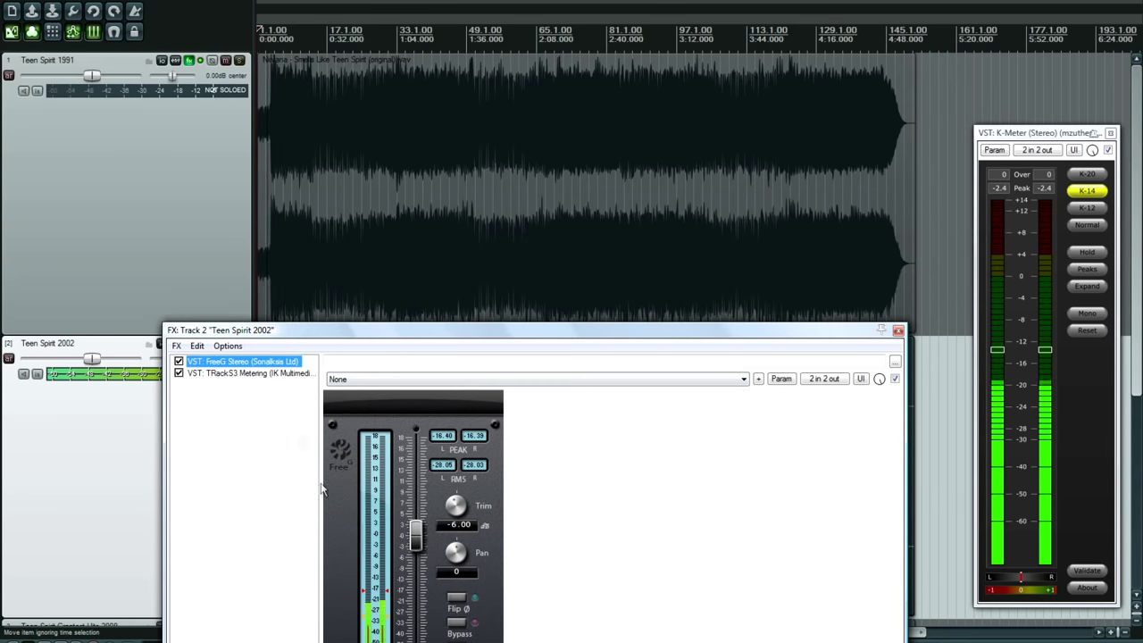
double_click(236, 376)
click(206, 440)
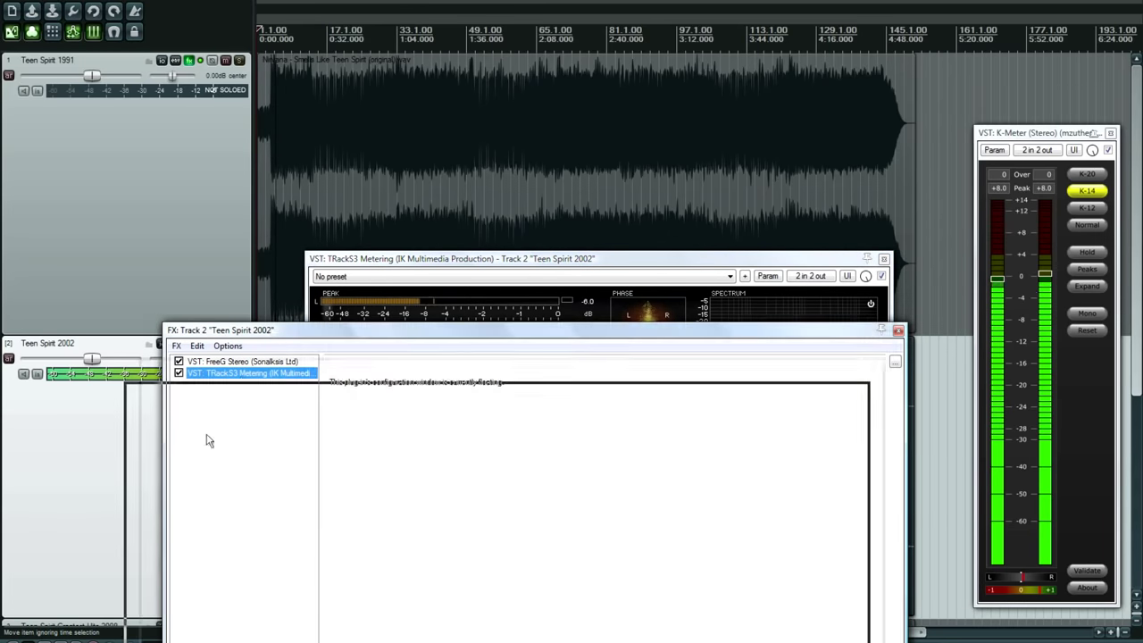
drag(358, 330, 295, 602)
click(834, 615)
drag(630, 259, 641, 229)
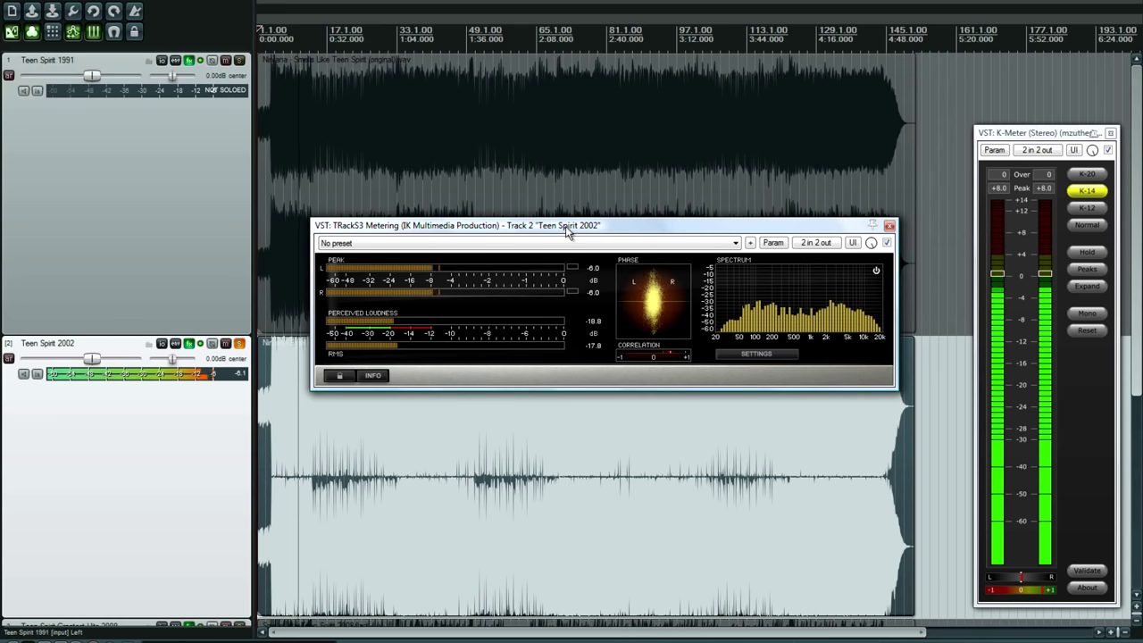
drag(433, 227, 670, 246)
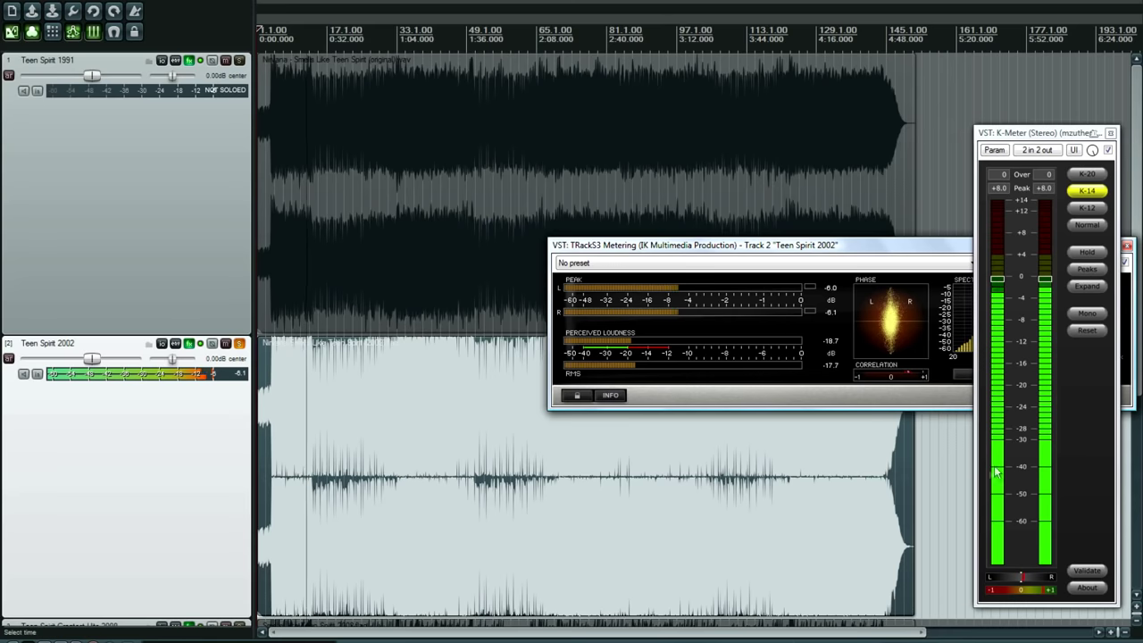
Stop the playback of Teen Spirit 2002 and set the playback position to about 1:47.
click(942, 472)
key(space)
click(491, 32)
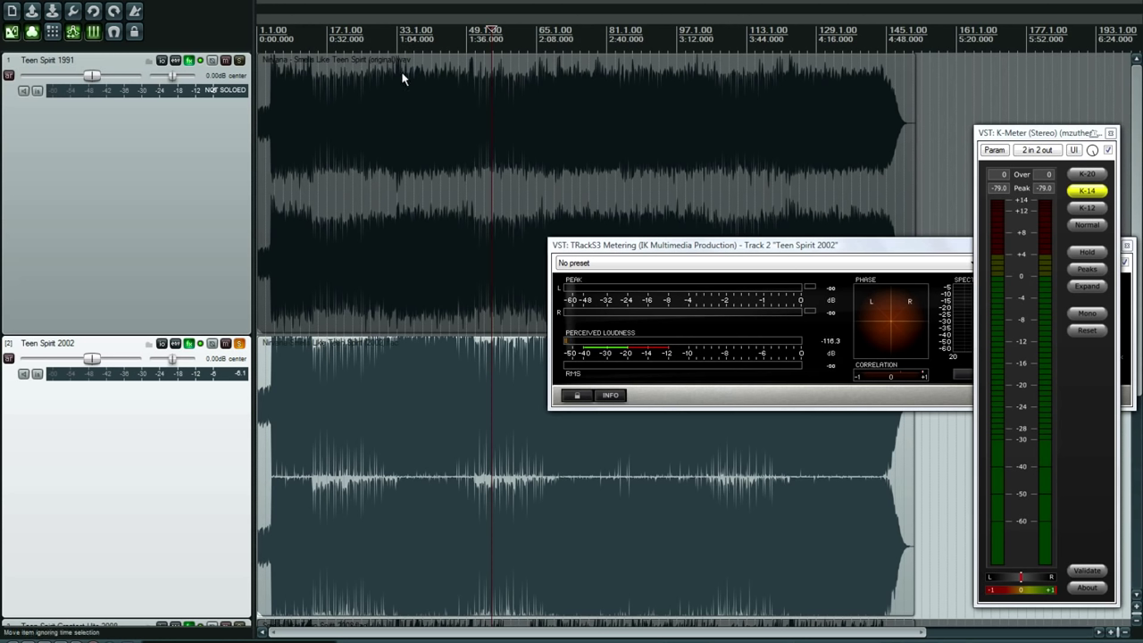
Examine the opening peaks of Teen Spirit 2002 at sample level, moving the floating meter clear of its waveform.
click(283, 388)
scroll(455, 397, up, 6)
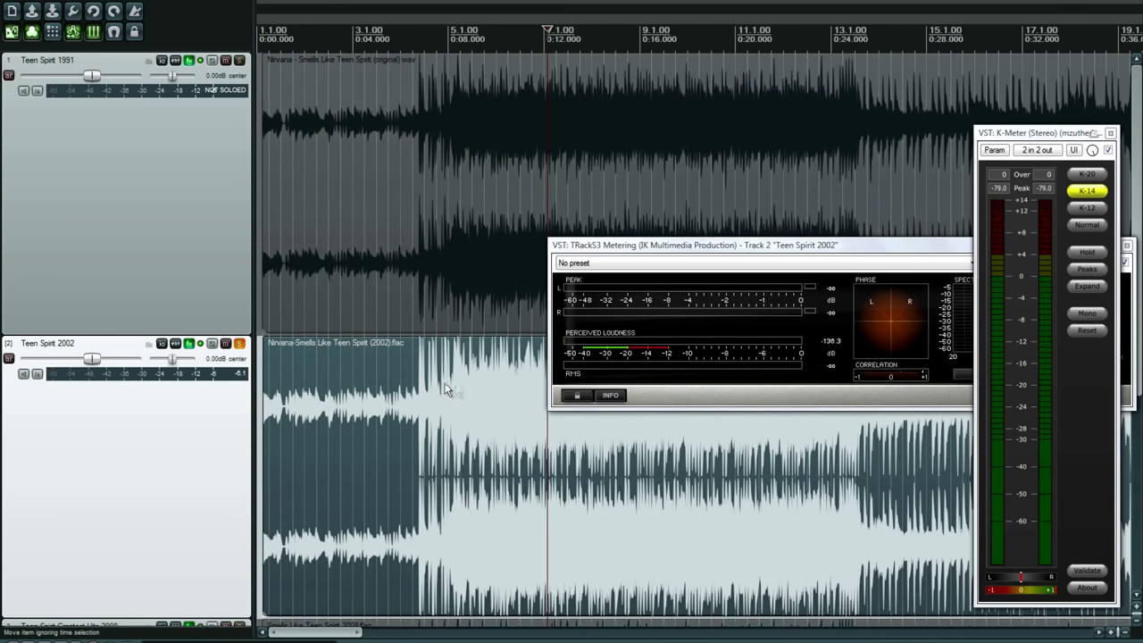
scroll(501, 393, up, 5)
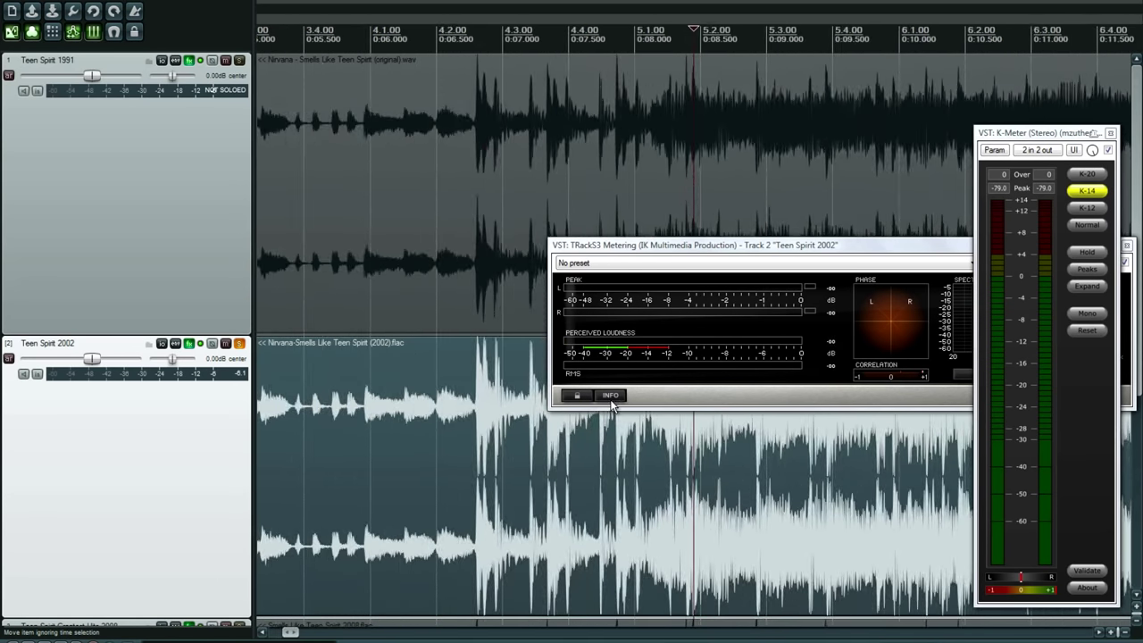
scroll(500, 398, up, 5)
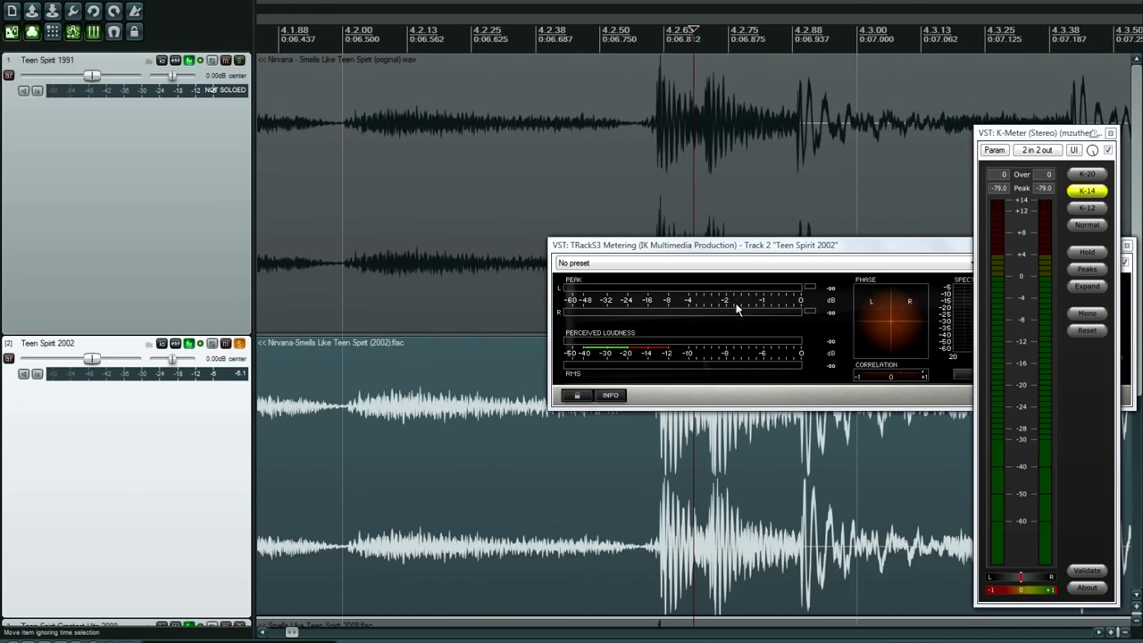
drag(720, 247, 304, 87)
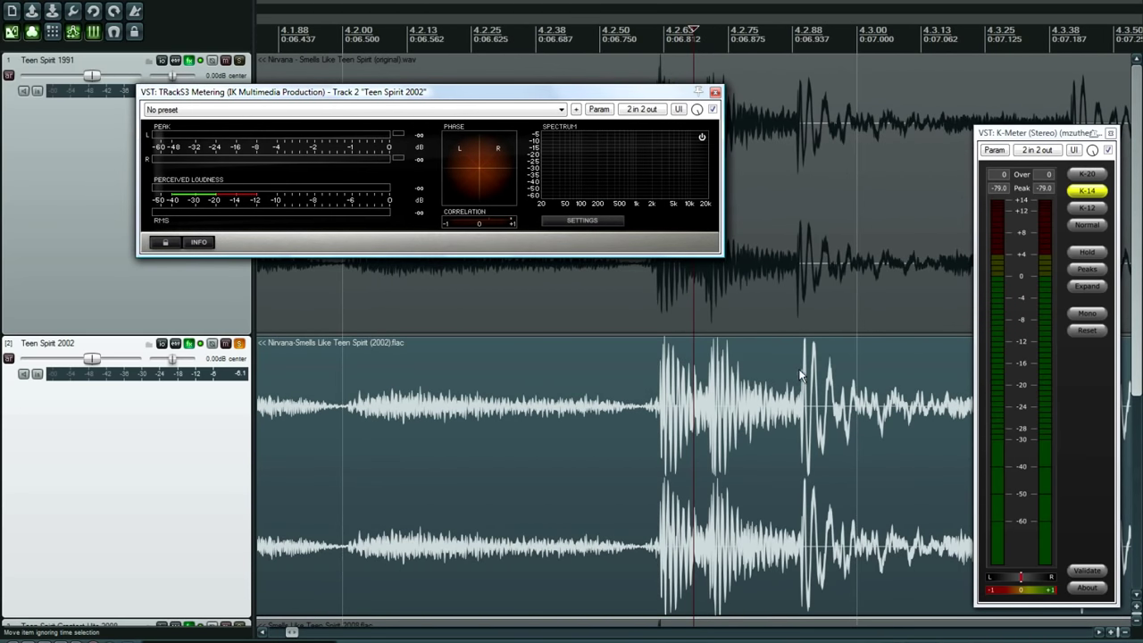
scroll(801, 375, up, 5)
scroll(722, 379, up, 5)
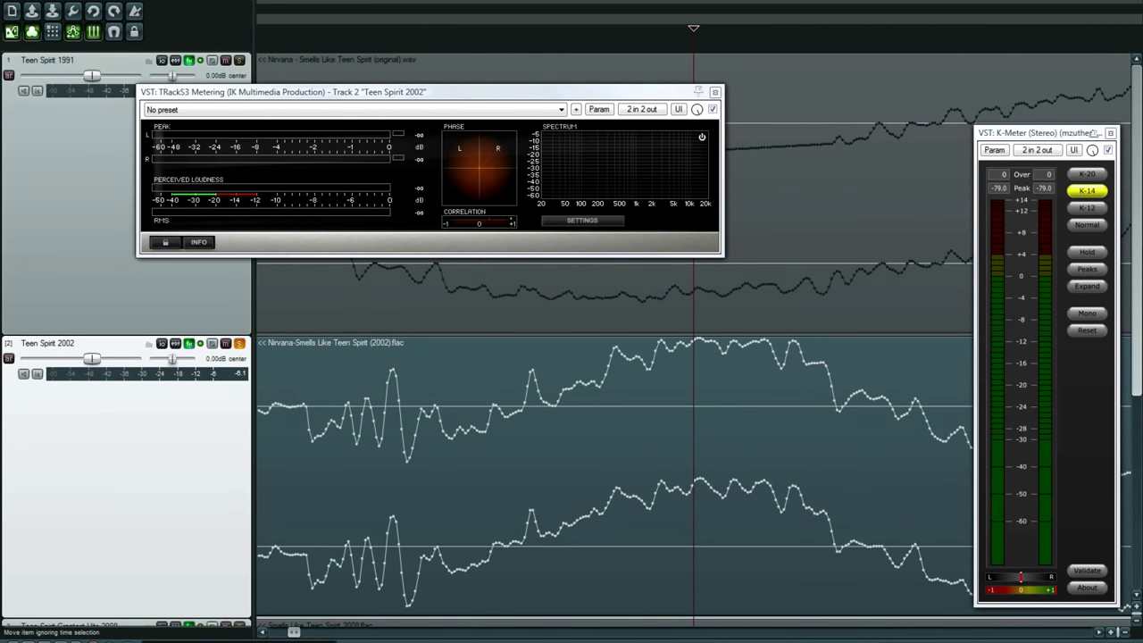
Compare the 1991 and 2002 waveforms up close around 0:08.5, moving the floating meter off the 1991 track.
click(698, 307)
scroll(672, 327, down, 3)
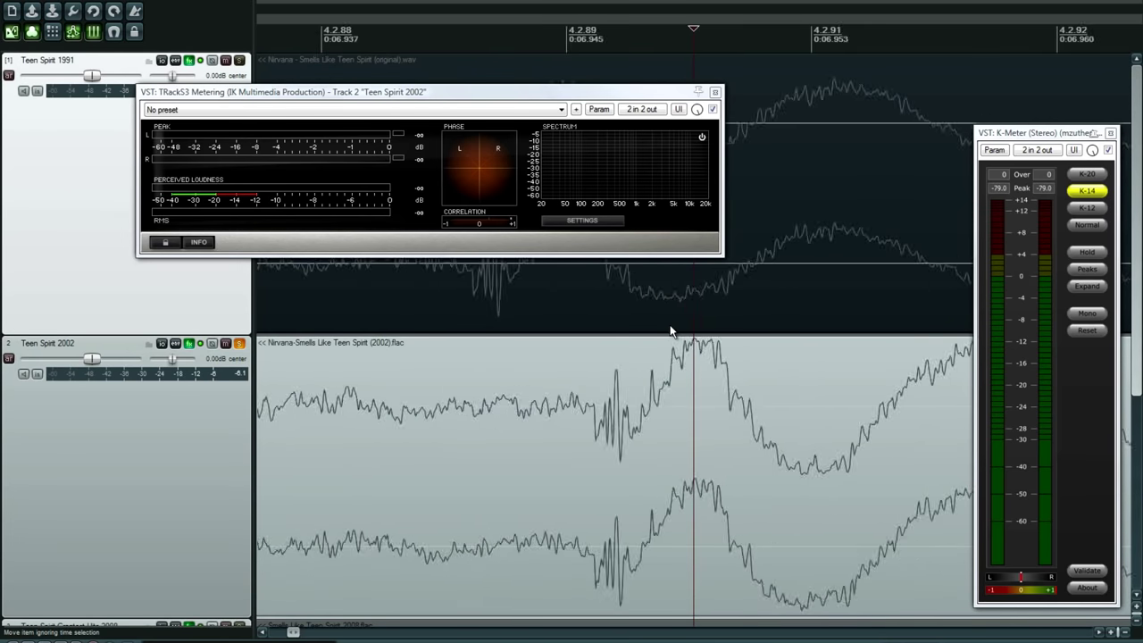
scroll(652, 318, down, 10)
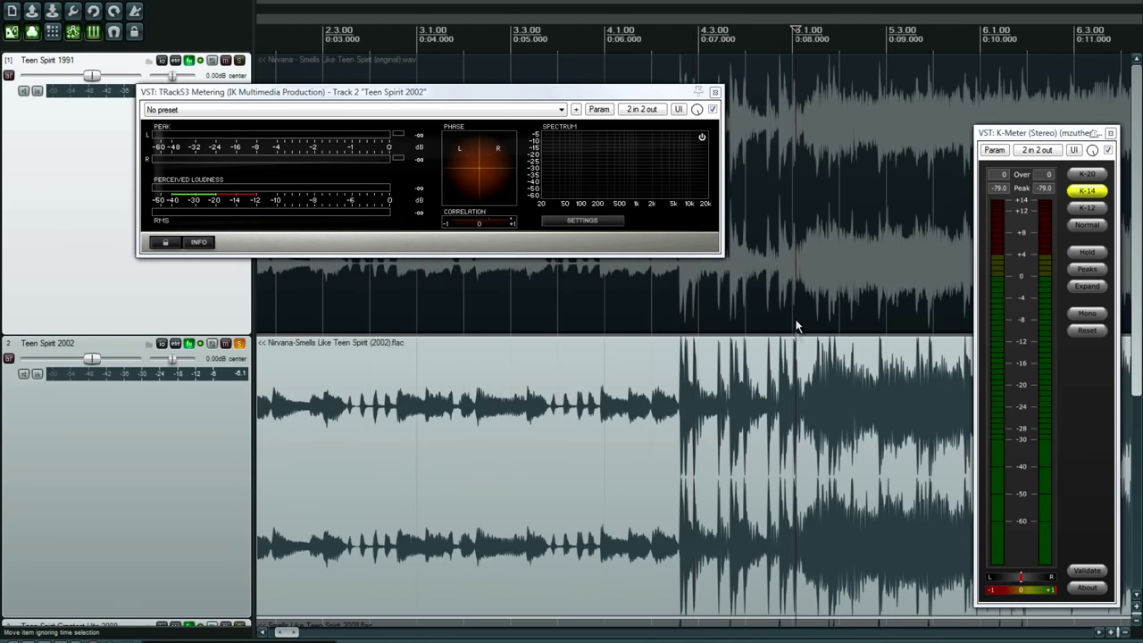
scroll(796, 327, up, 5)
scroll(794, 335, down, 3)
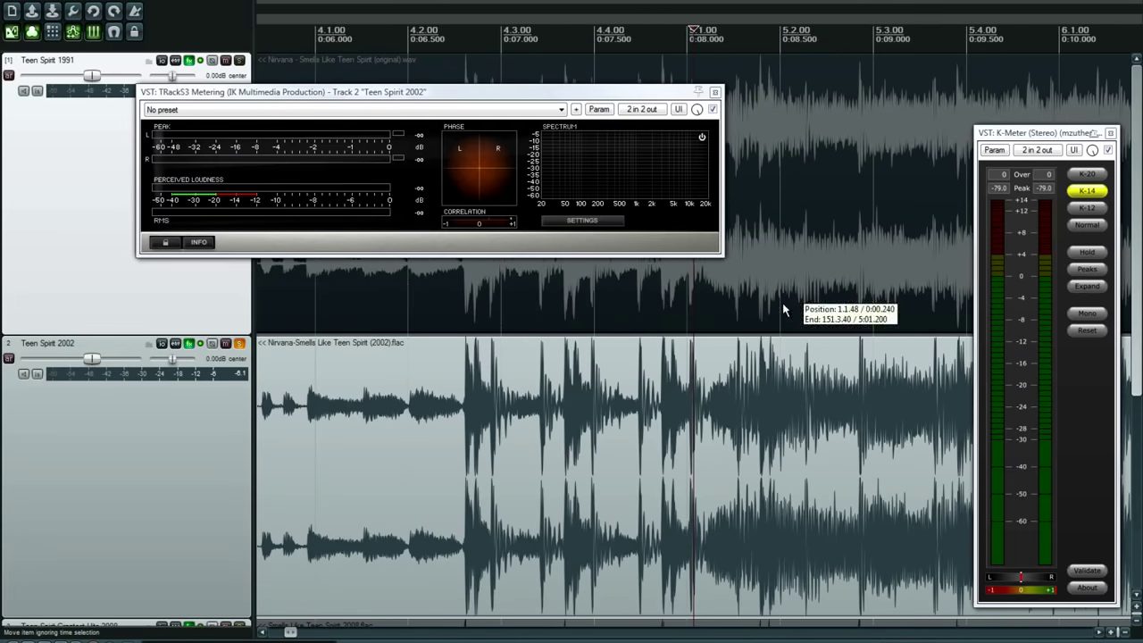
scroll(826, 367, up, 5)
scroll(840, 376, up, 4)
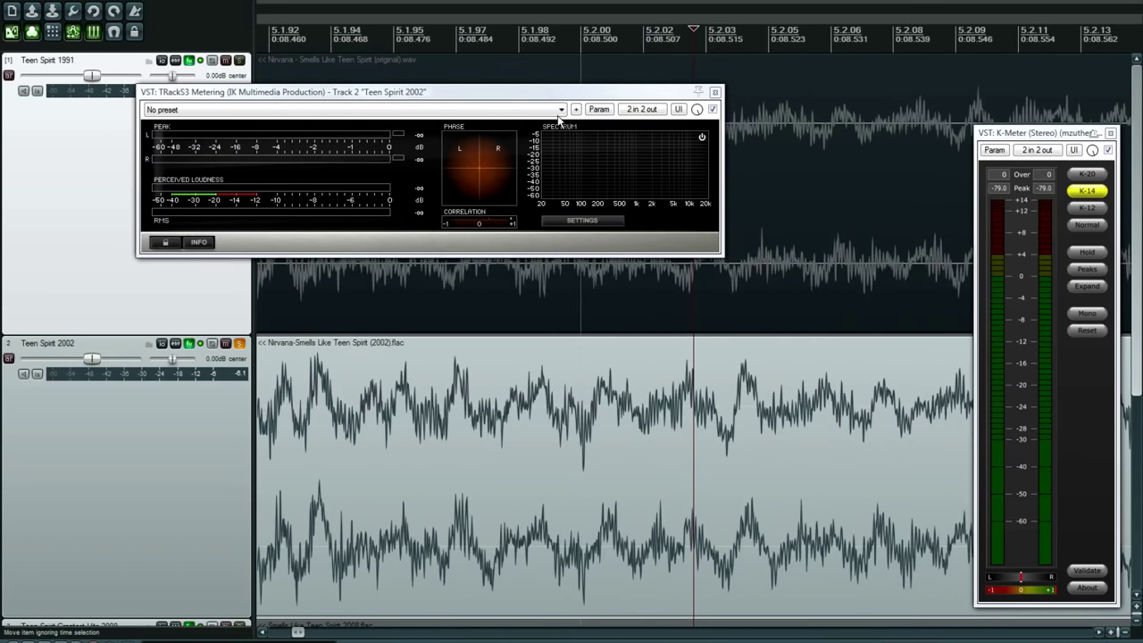
drag(561, 91, 563, 462)
scroll(643, 314, up, 2)
scroll(663, 320, down, 12)
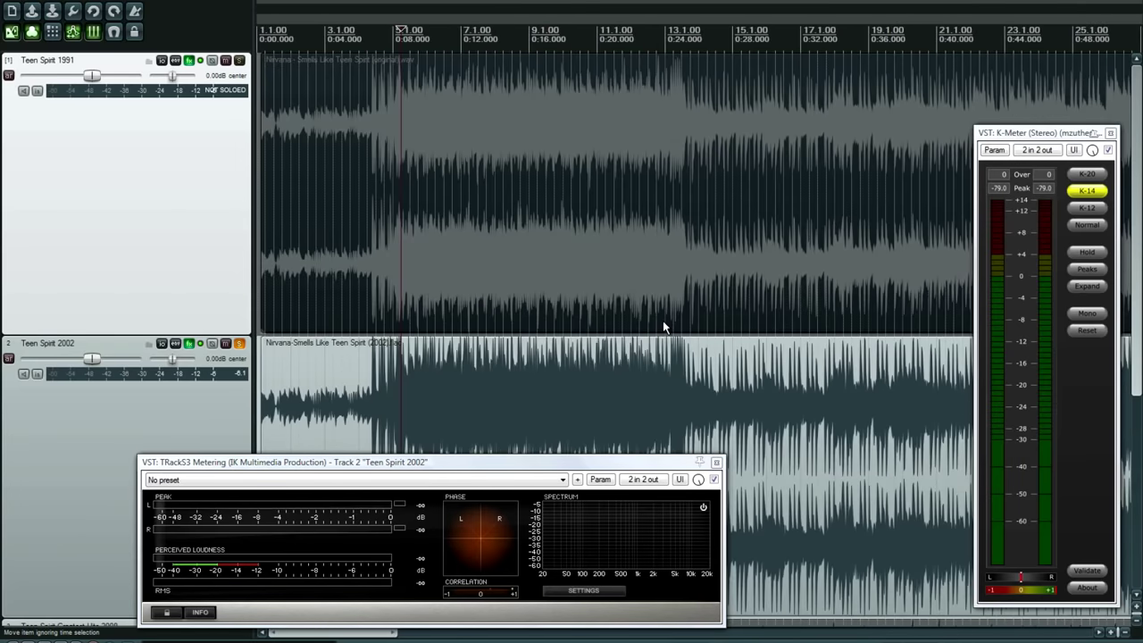
Unsolo Teen Spirit 2002 and examine the peaks of Teen Spirit 1991 at sample level around 4:04.
click(238, 345)
click(611, 295)
scroll(608, 294, down, 6)
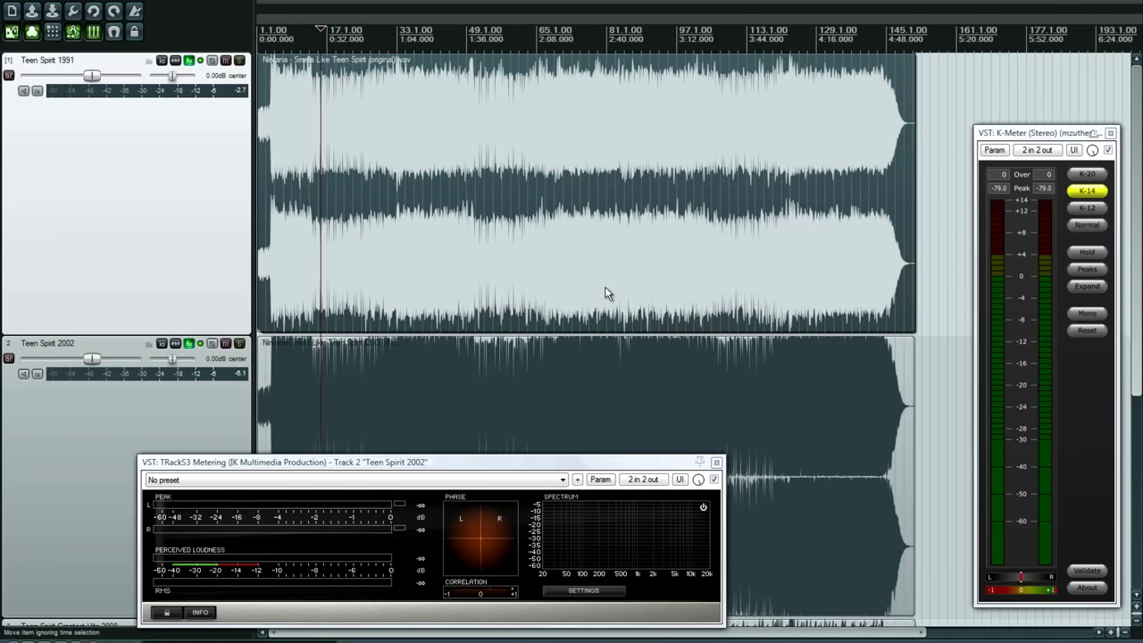
click(793, 271)
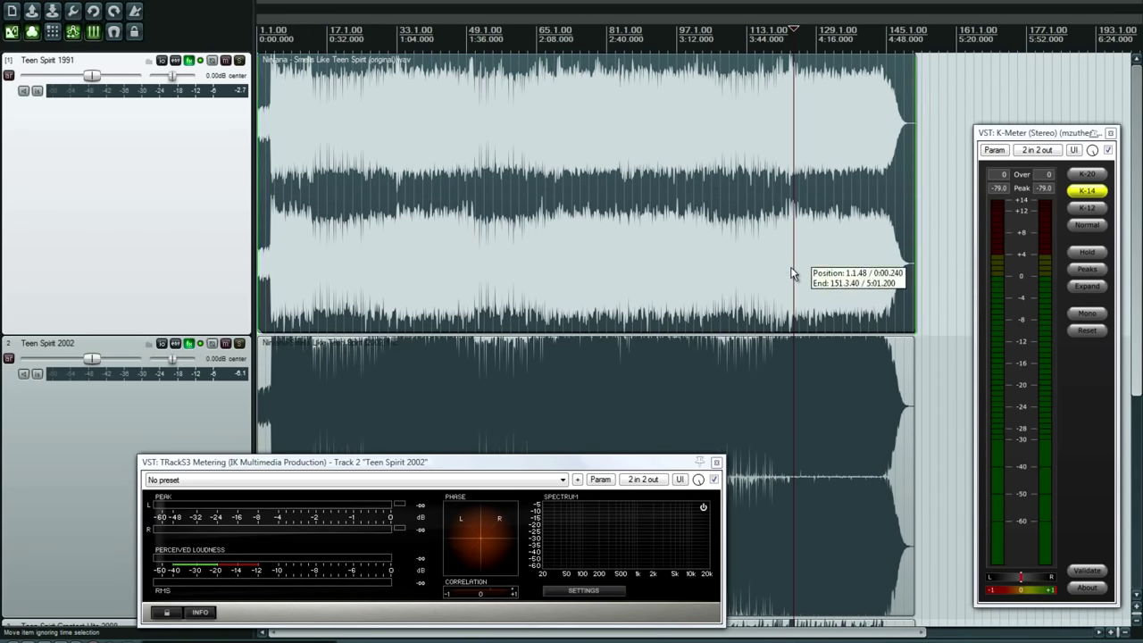
scroll(790, 273, up, 8)
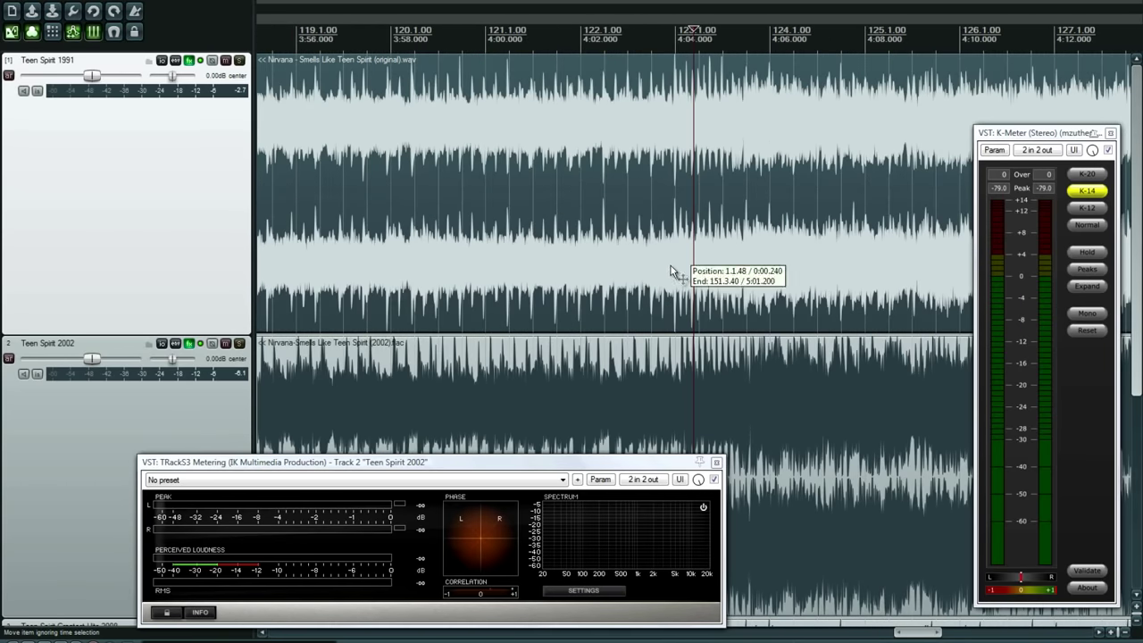
scroll(706, 279, up, 5)
scroll(728, 286, up, 6)
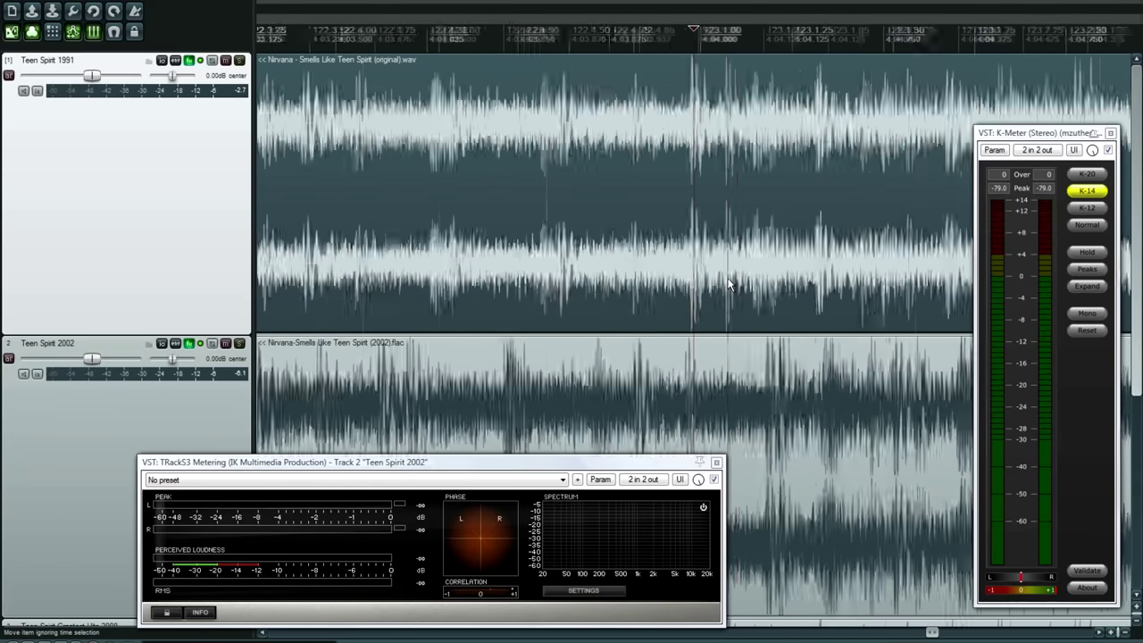
scroll(702, 291, up, 6)
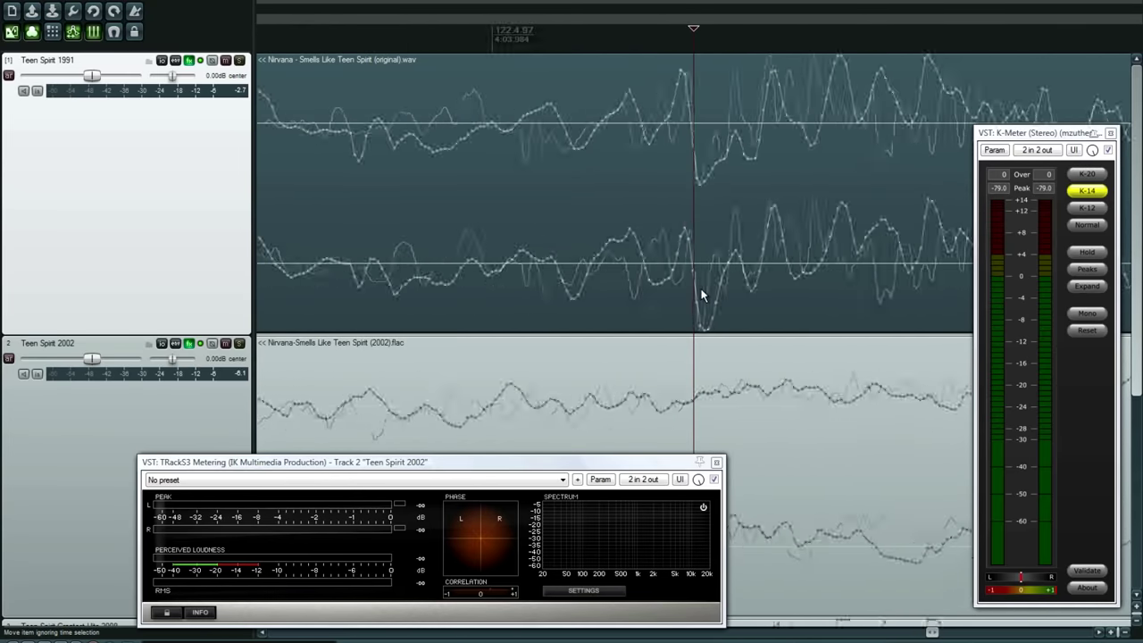
scroll(700, 290, down, 5)
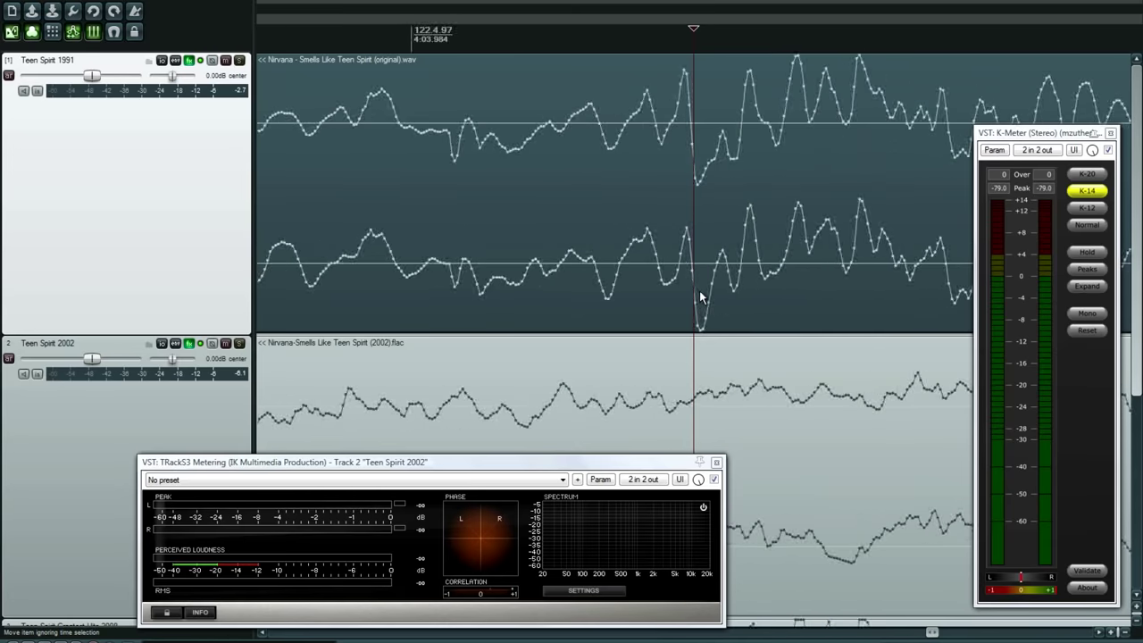
scroll(700, 290, down, 8)
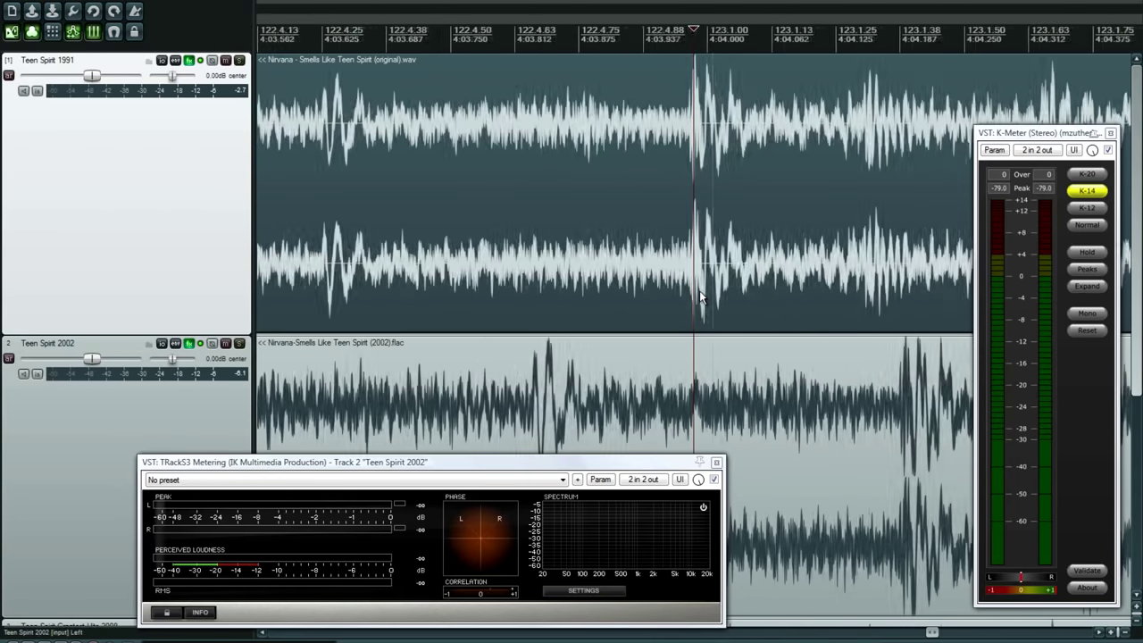
scroll(699, 291, down, 6)
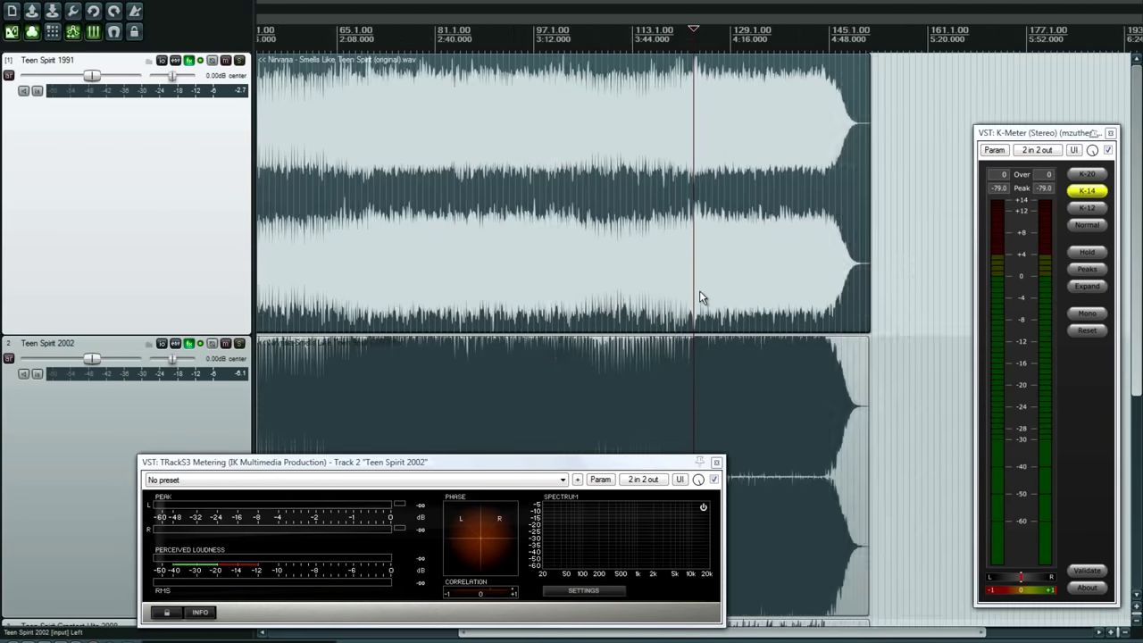
Play Teen Spirit 2002 soloed from about 4:06, switch the solo to Teen Spirit 1991 for comparison, and clear it.
click(707, 384)
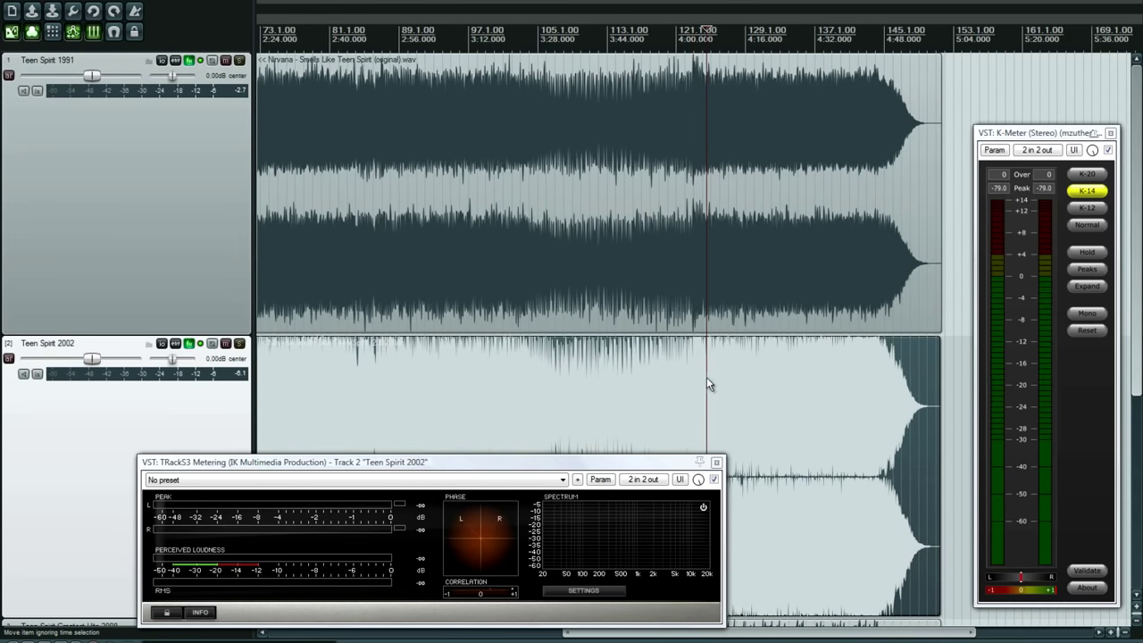
click(240, 344)
key(space)
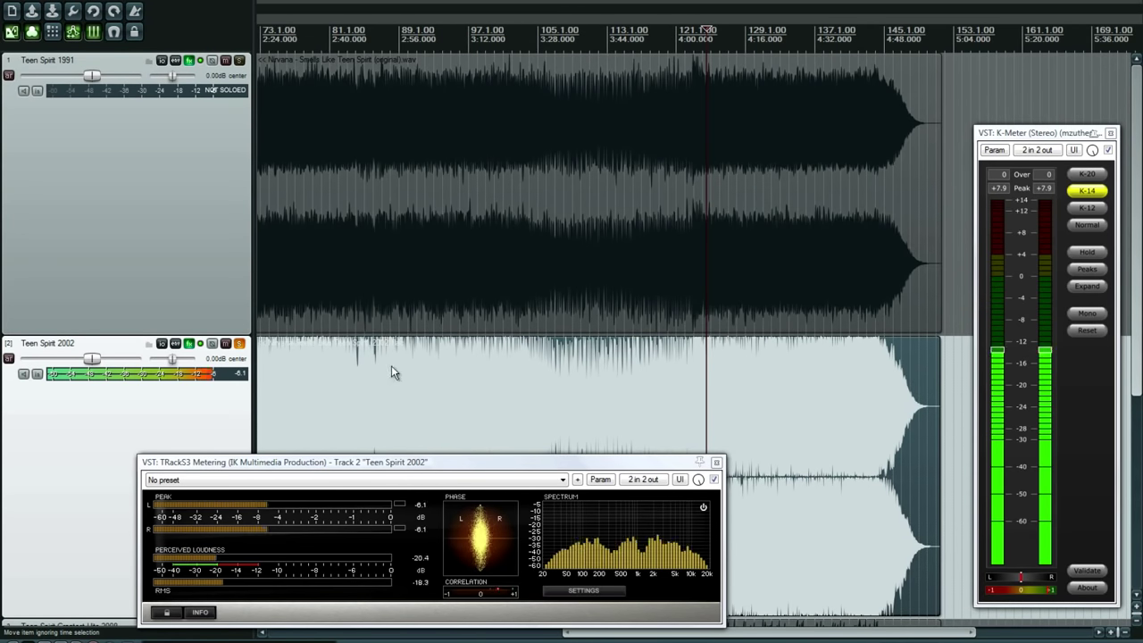
click(239, 346)
click(239, 61)
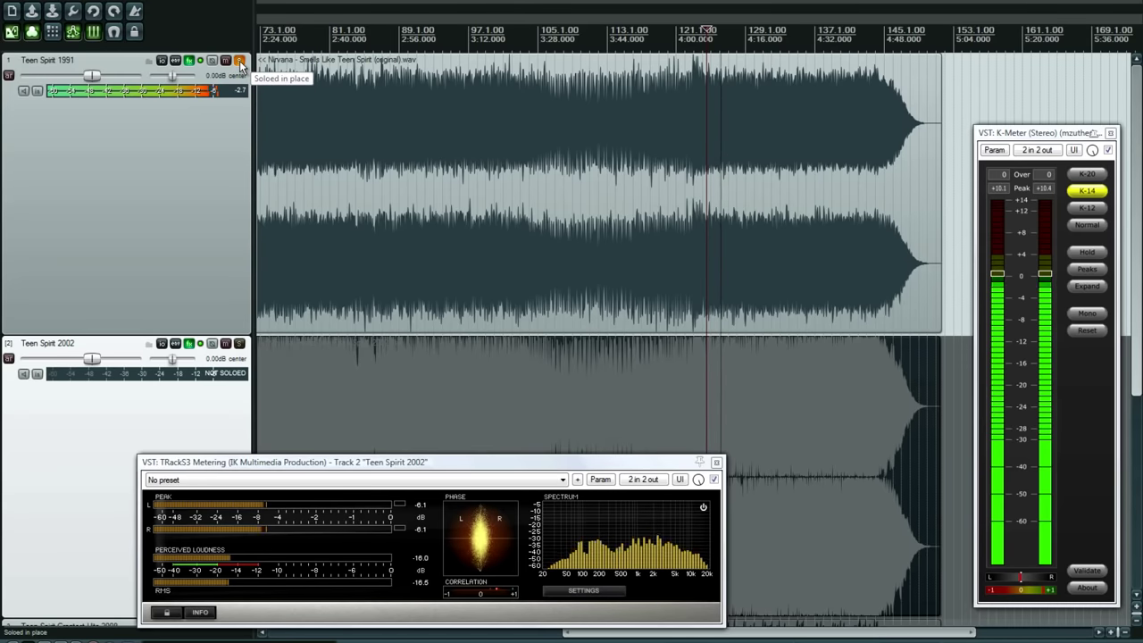
click(239, 60)
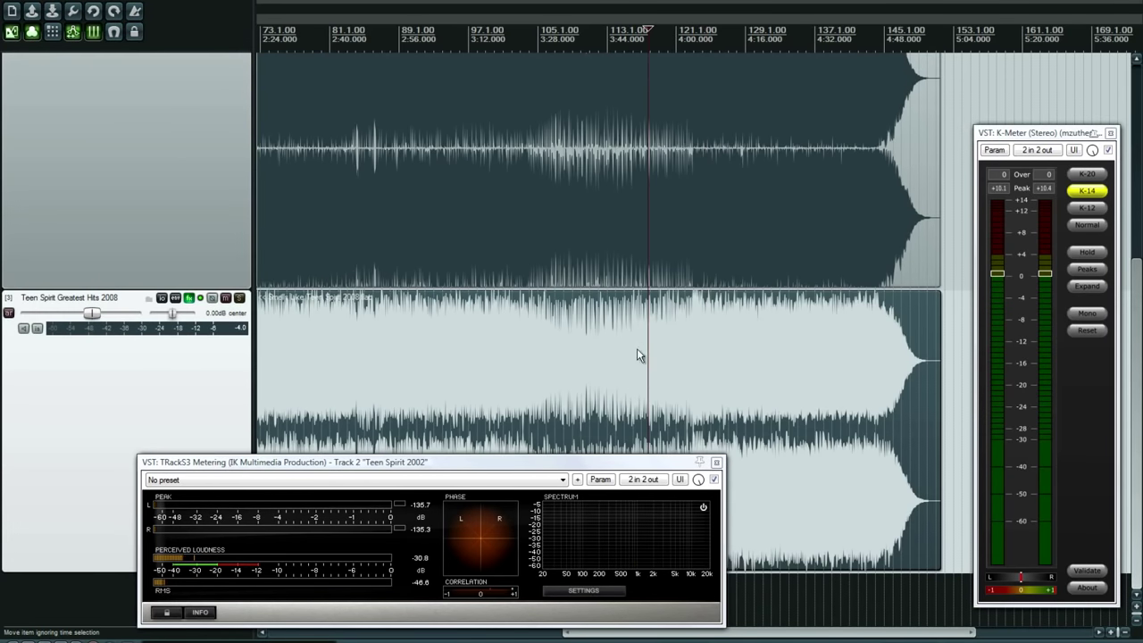
Compare the Teen Spirit Greatest Hits 2008 waveform with the 2002 and 1991 versions, from the whole song to the opening section.
key(Home)
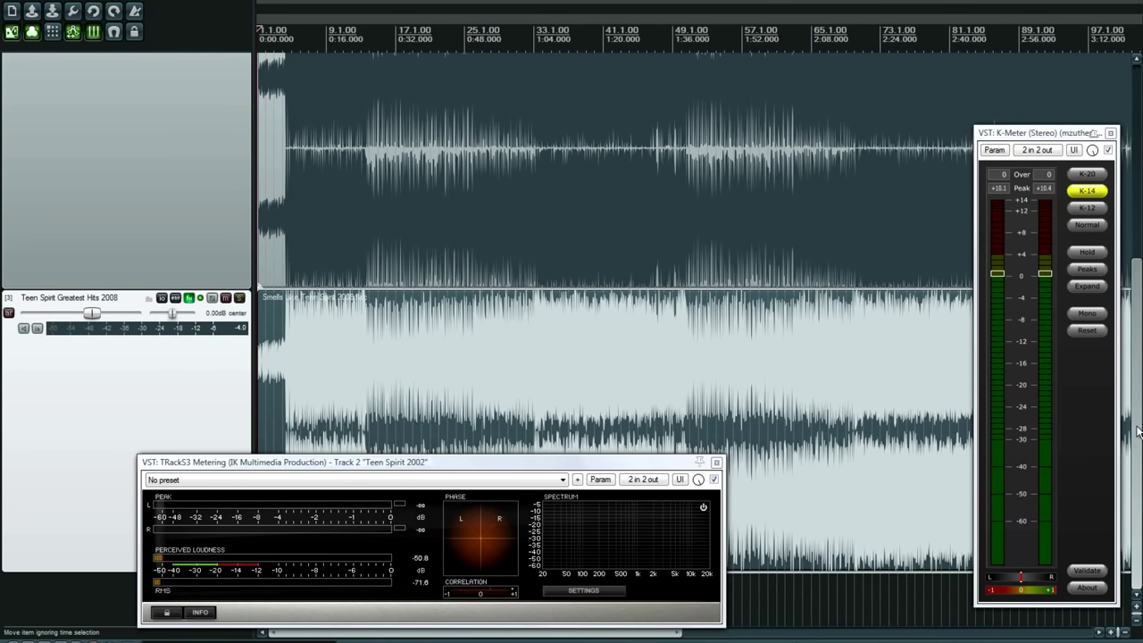
scroll(346, 160, up, 3)
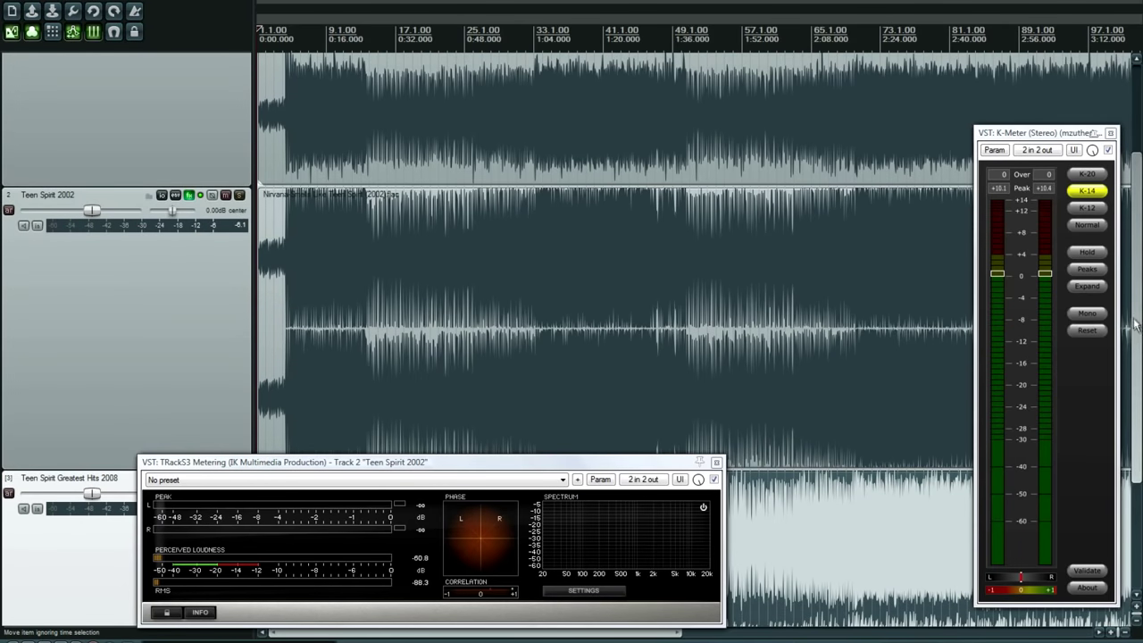
scroll(1136, 331, down, 3)
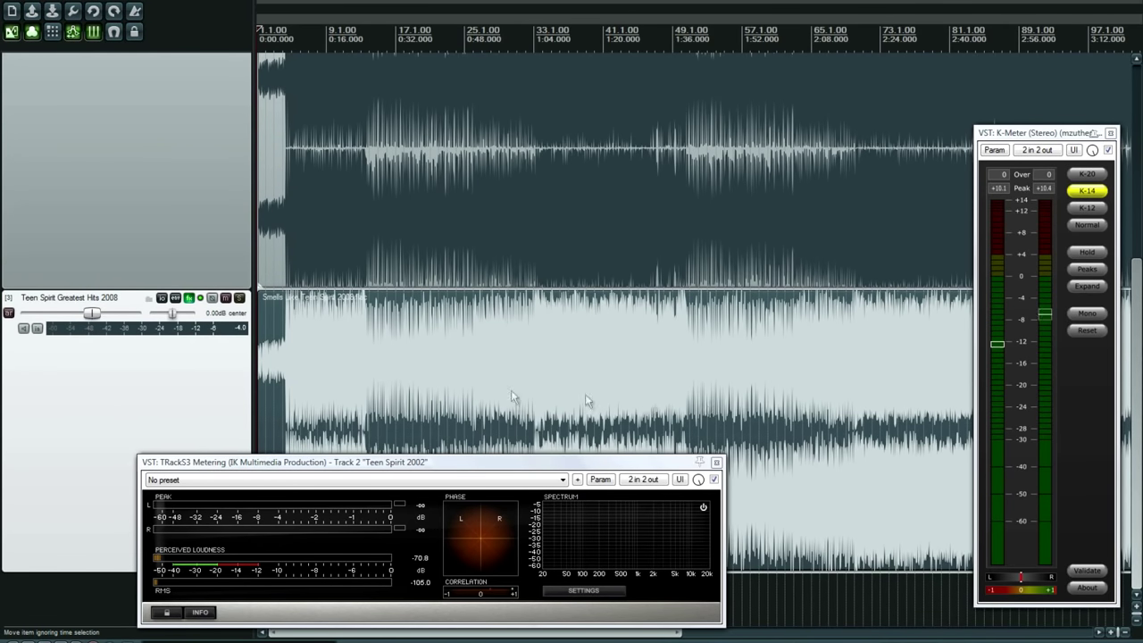
drag(1139, 432, 1140, 395)
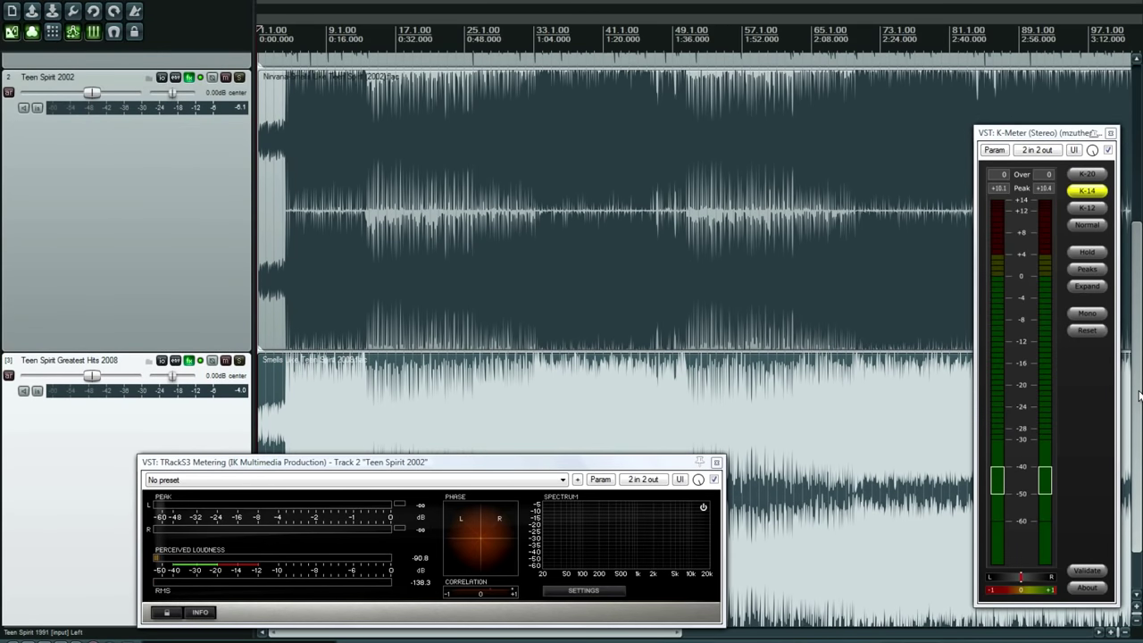
click(390, 390)
scroll(435, 389, up, 3)
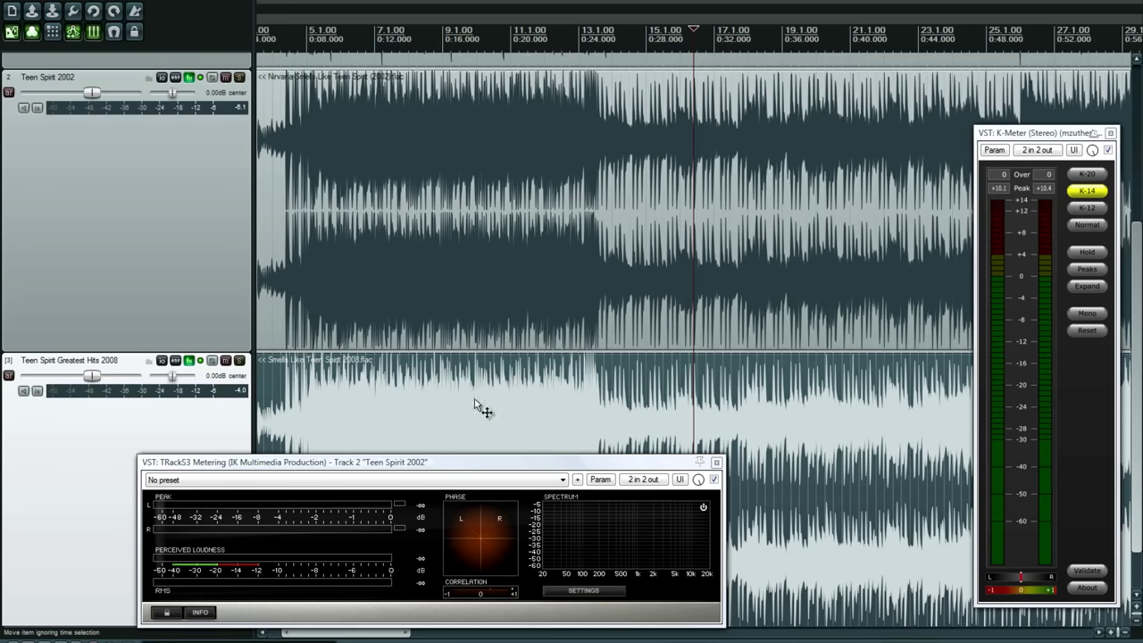
drag(1140, 387, 1140, 211)
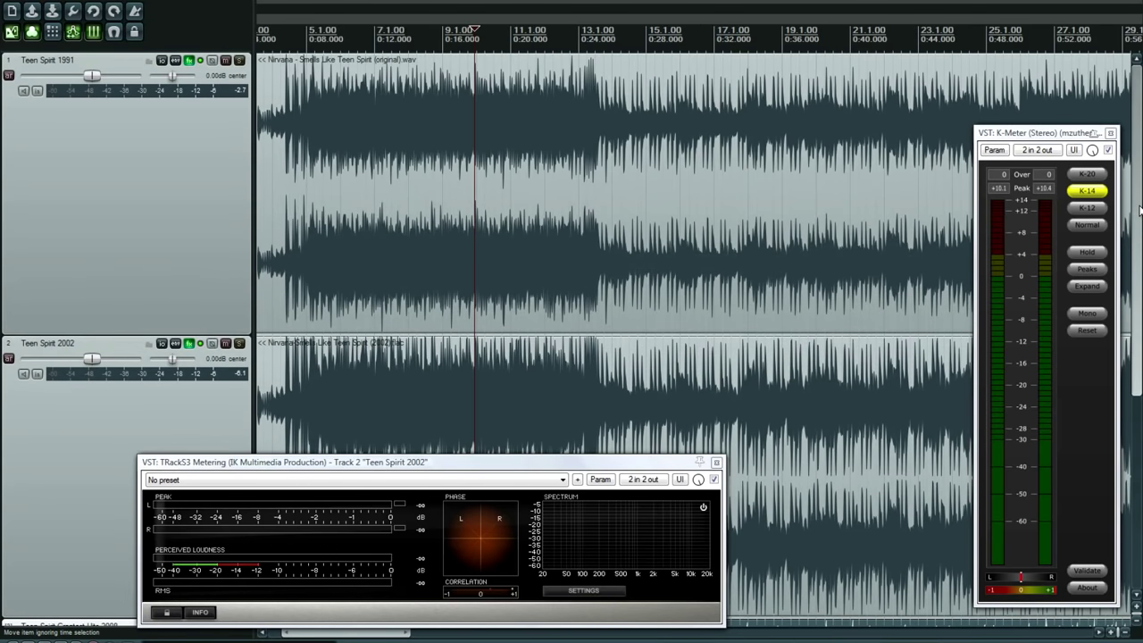
drag(1140, 291, 1140, 393)
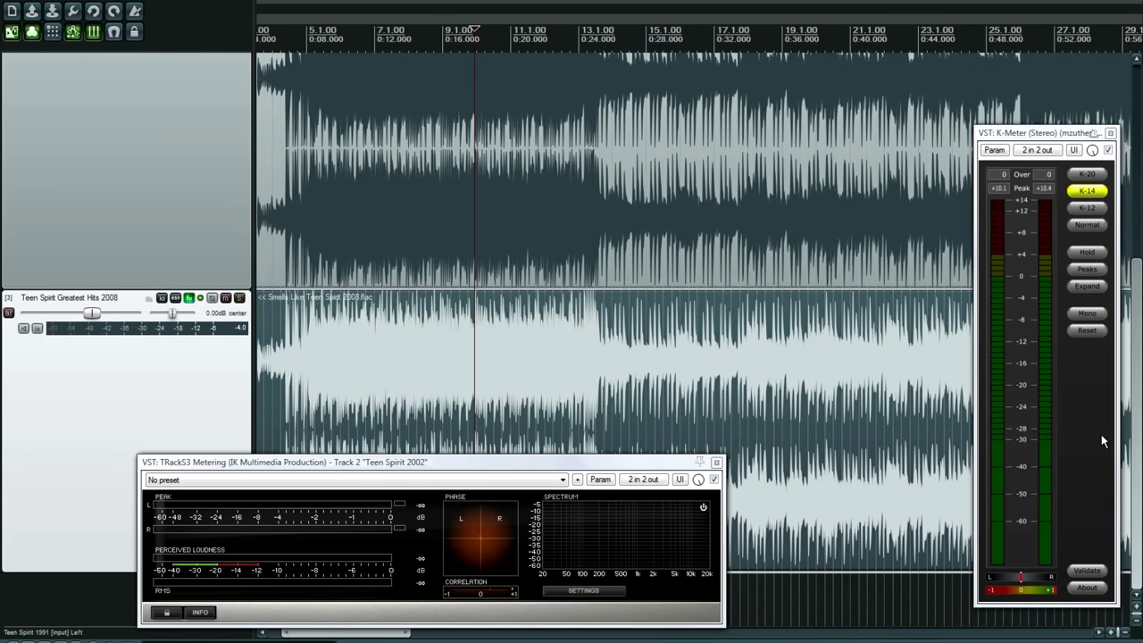
Play Teen Spirit Greatest Hits 2008 soloed from the beginning of the song.
scroll(353, 368, down, 5)
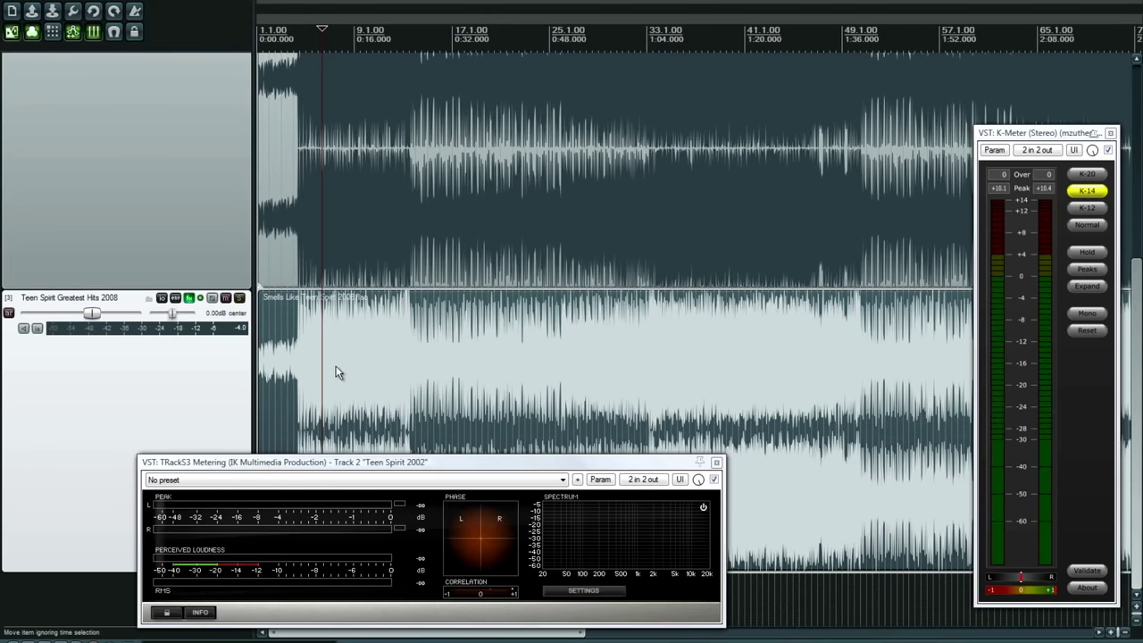
click(259, 318)
key(space)
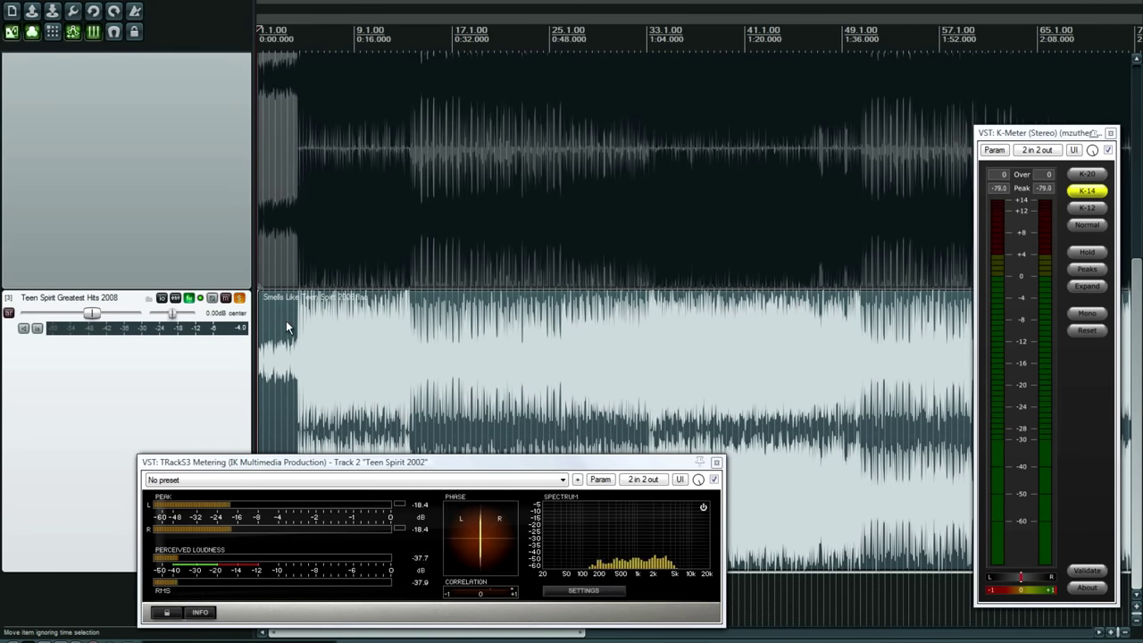
Float the T-RackS Metering of Teen Spirit Greatest Hits 2008 over the track above it, closing its FX window and the 2002 track's meter.
click(189, 298)
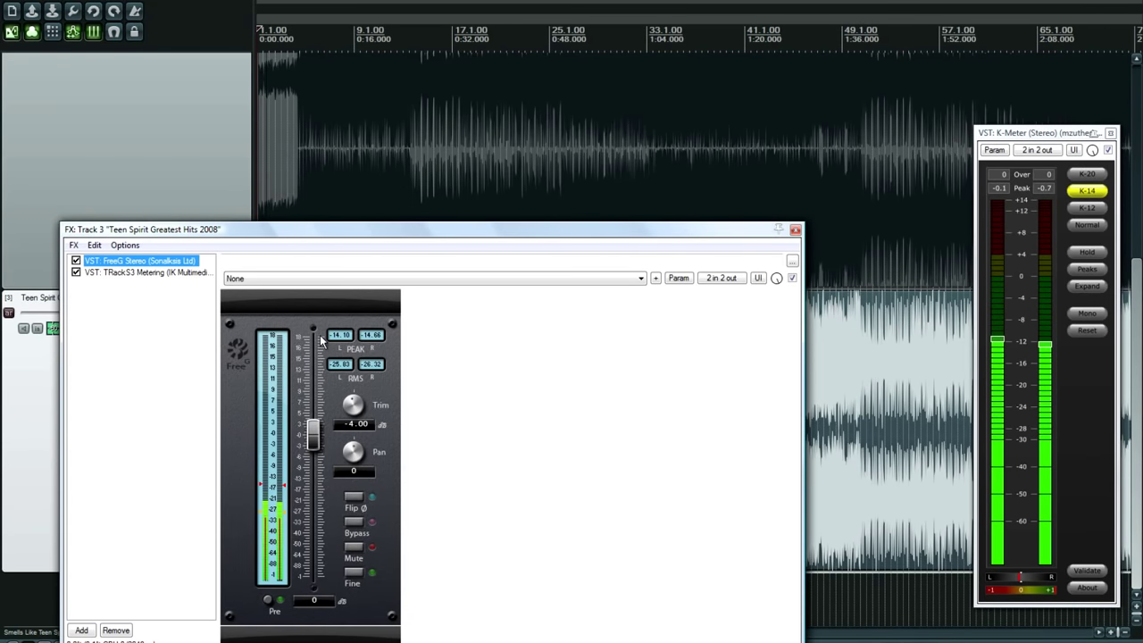
double_click(138, 272)
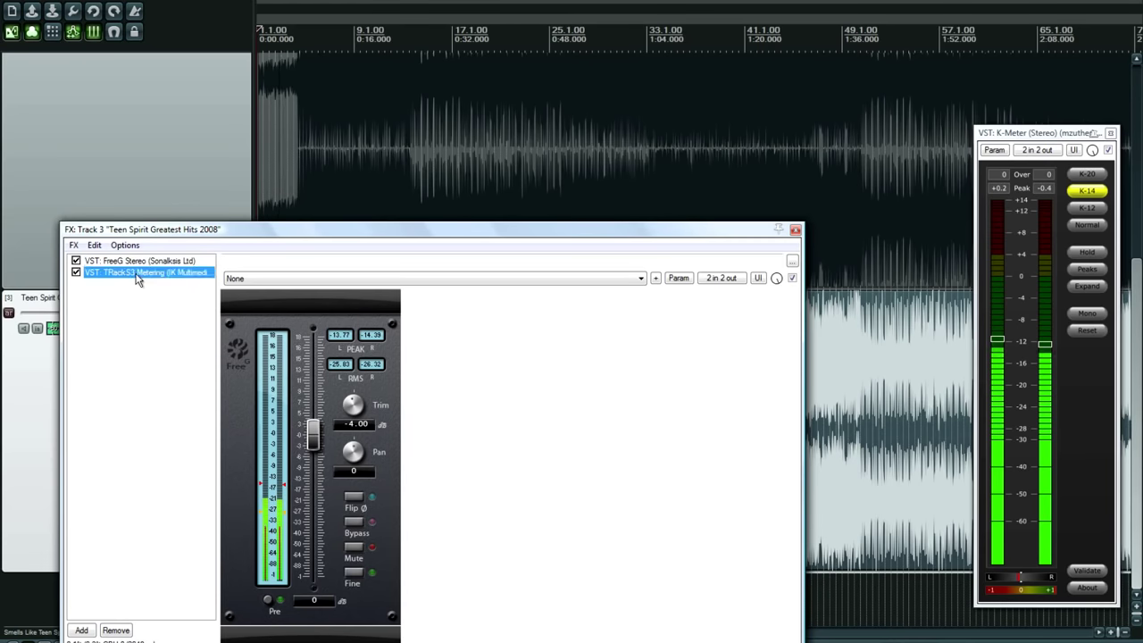
click(795, 229)
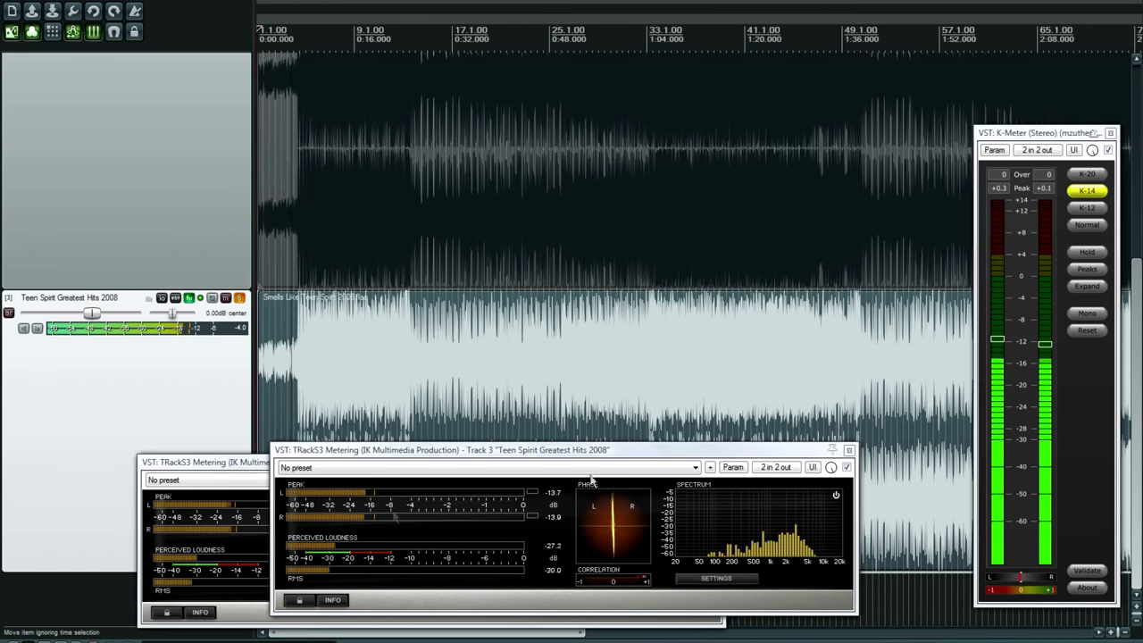
click(249, 470)
click(720, 462)
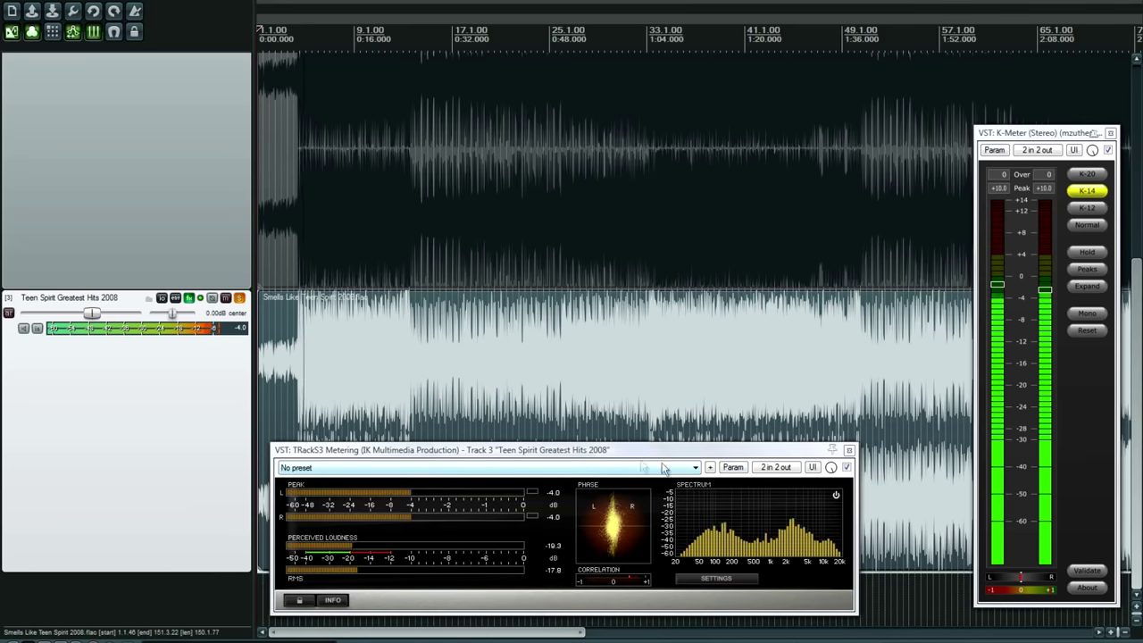
drag(606, 454, 616, 91)
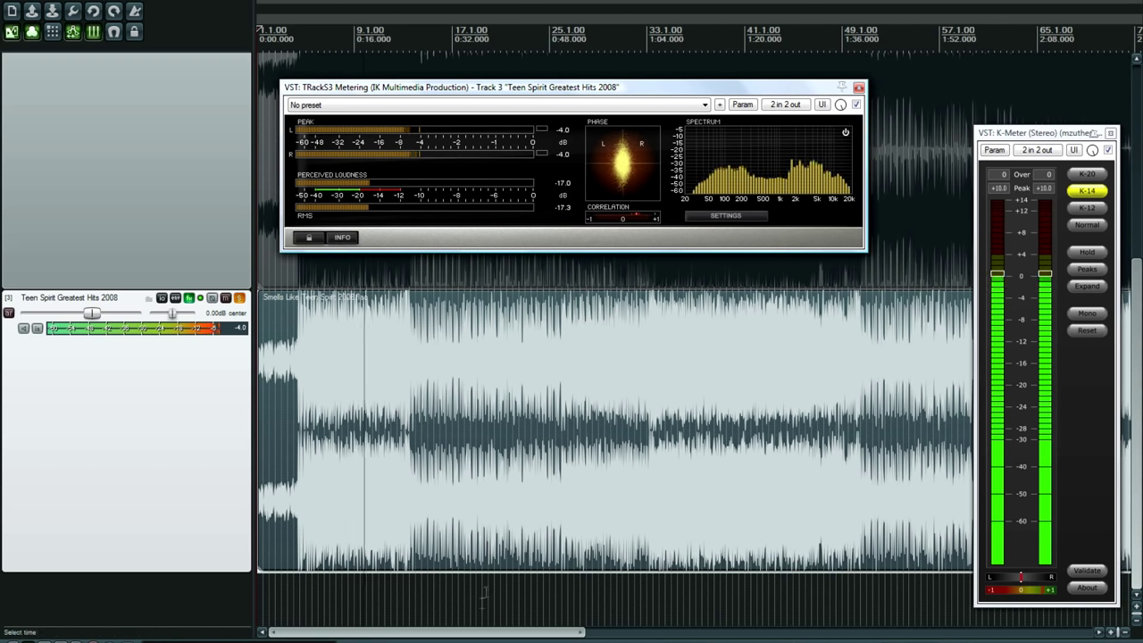
Play Teen Spirit Greatest Hits 2008 from about 4:25, move its floating meter over the lower waveform, and clear the solo.
drag(485, 634, 897, 638)
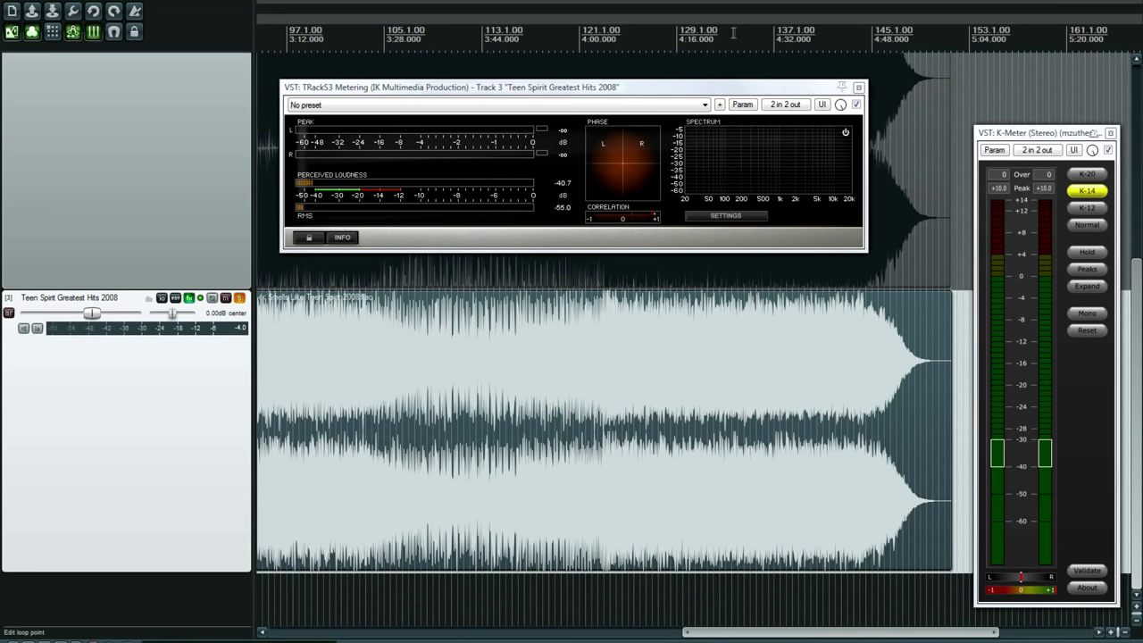
key(space)
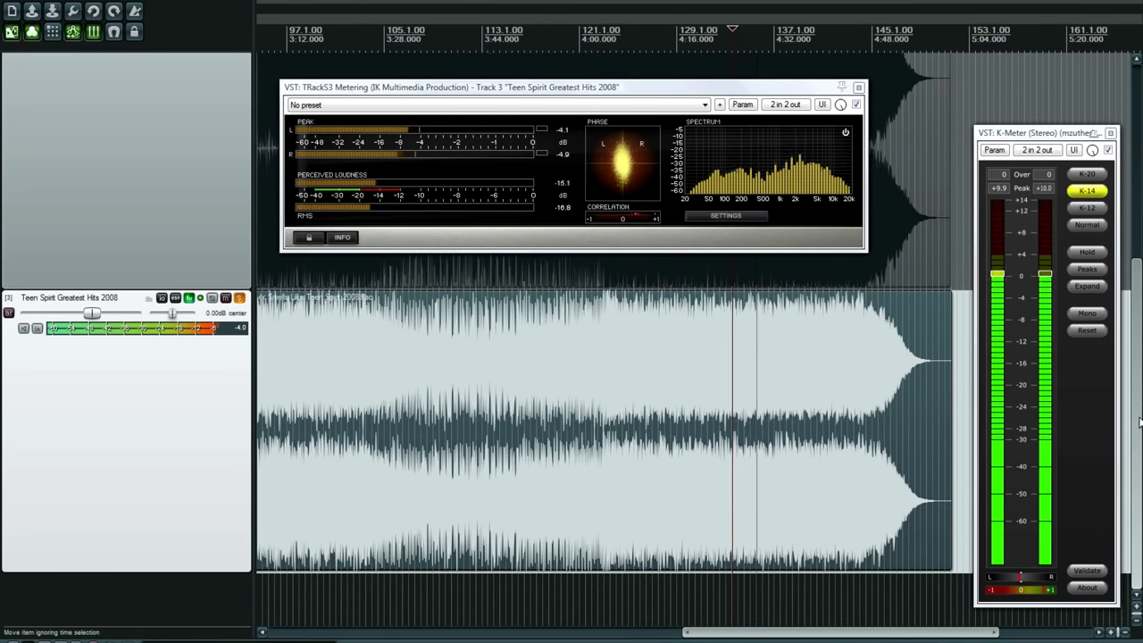
drag(630, 98, 627, 417)
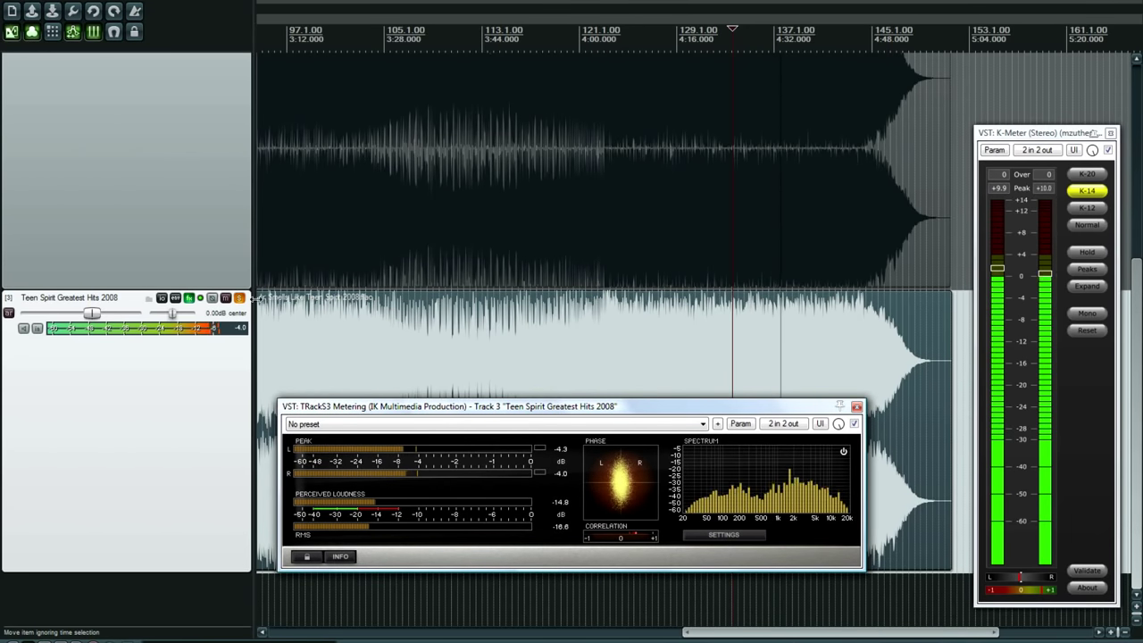
click(239, 302)
key(space)
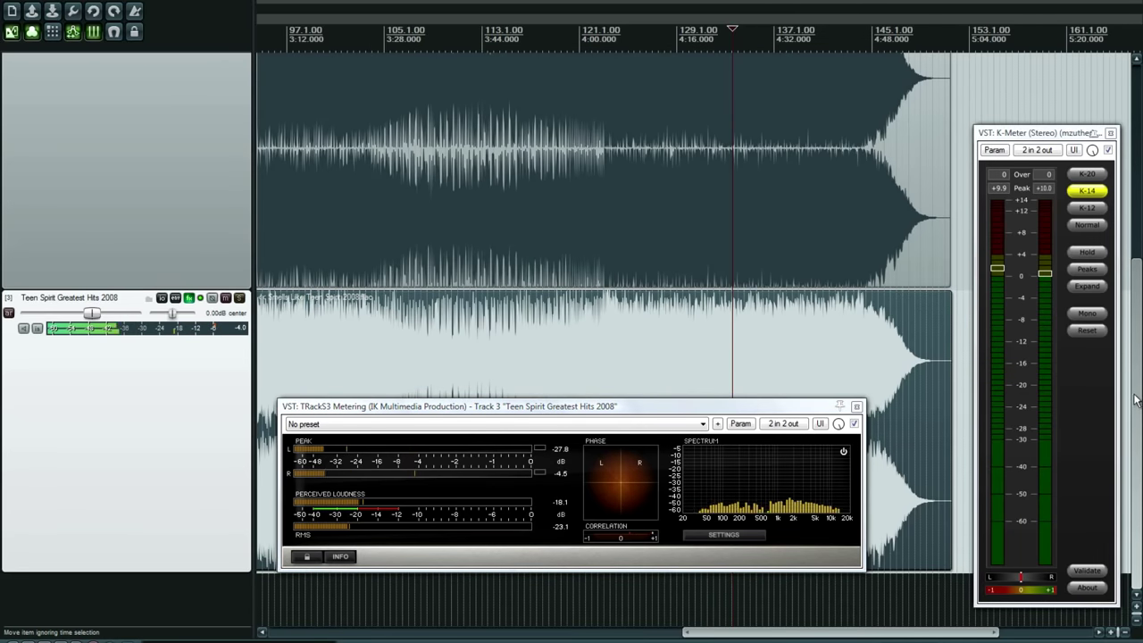
Play Teen Spirit 1991 soloed from about 4:25 while watching the K-Meter.
scroll(1141, 85, up, 5)
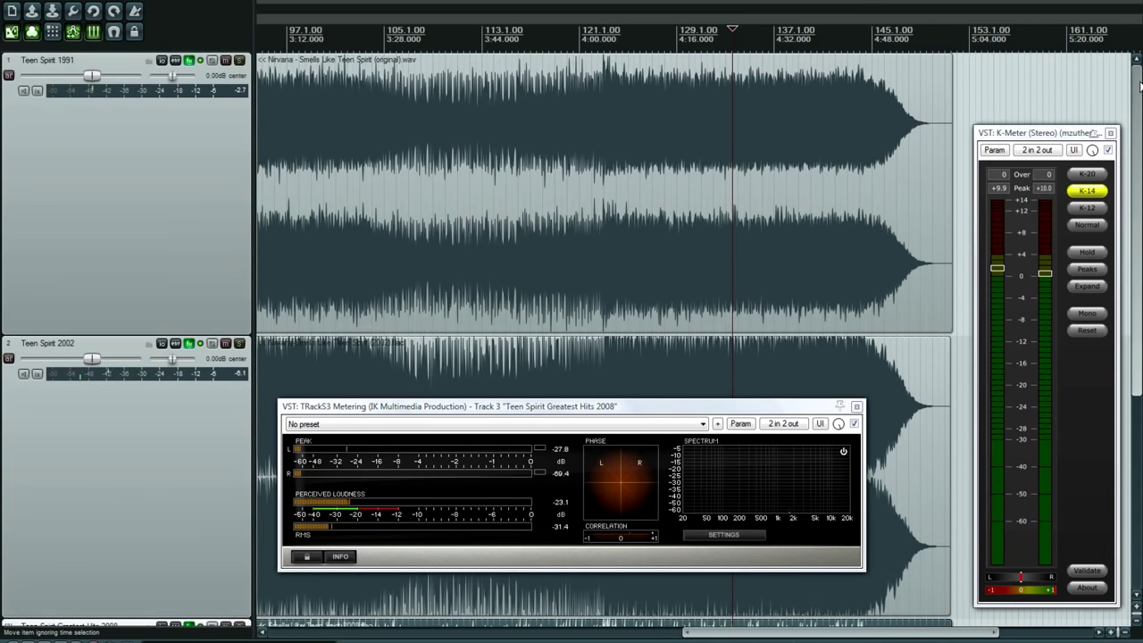
click(239, 61)
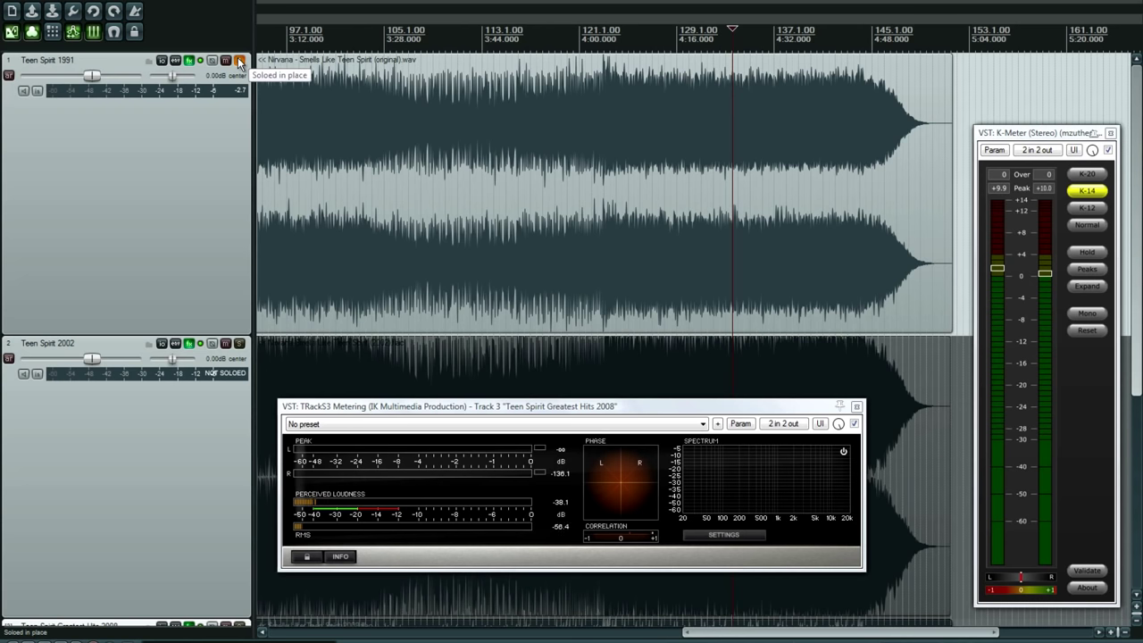
key(space)
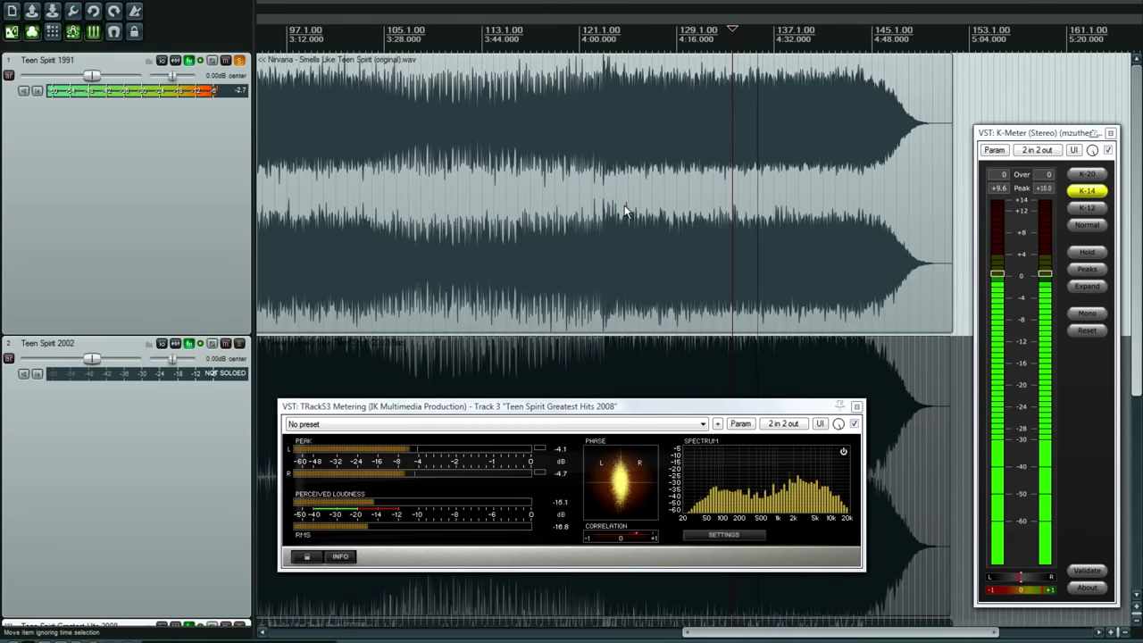
key(space)
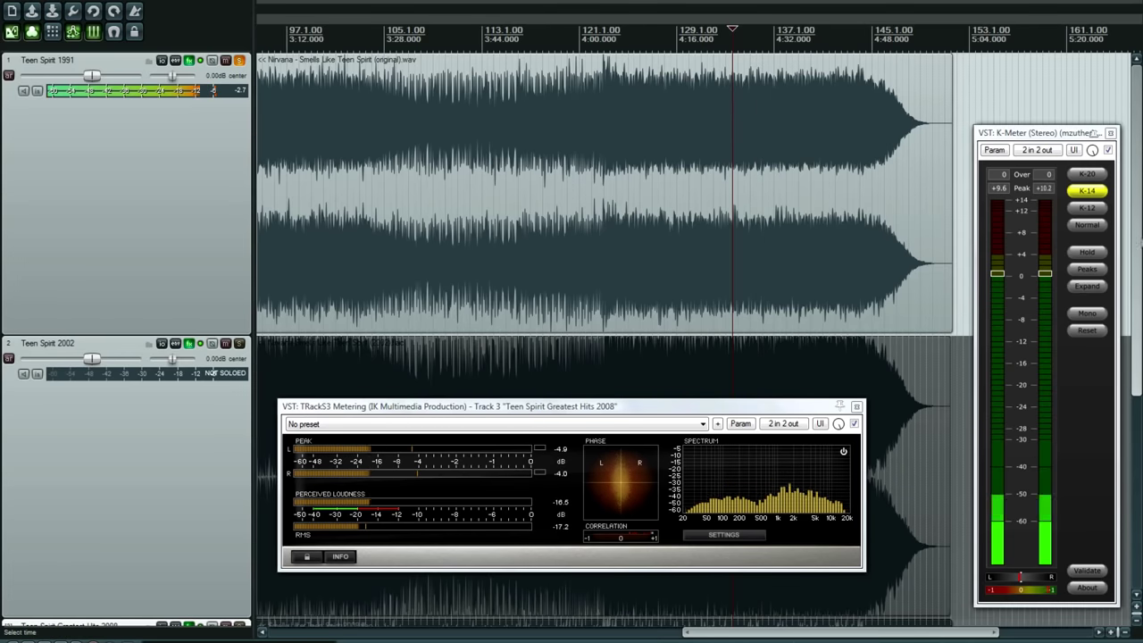
Switch the solo from Teen Spirit 1991 to Greatest Hits 2008 and play the same section from about 4:25.
scroll(625, 212, down, 5)
scroll(347, 335, down, 2)
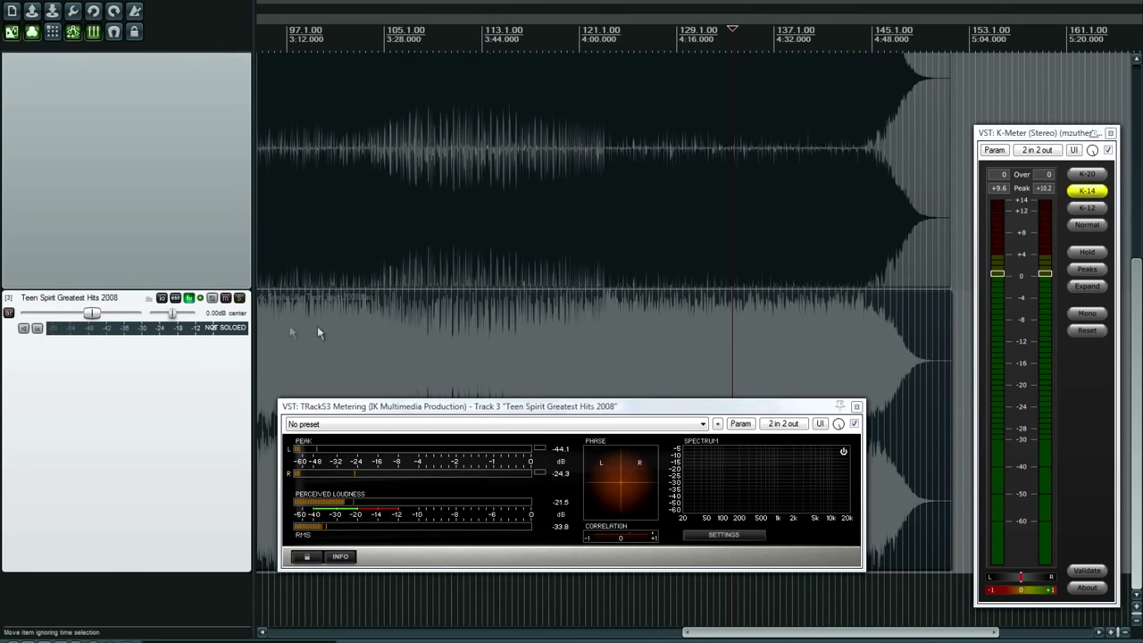
click(243, 306)
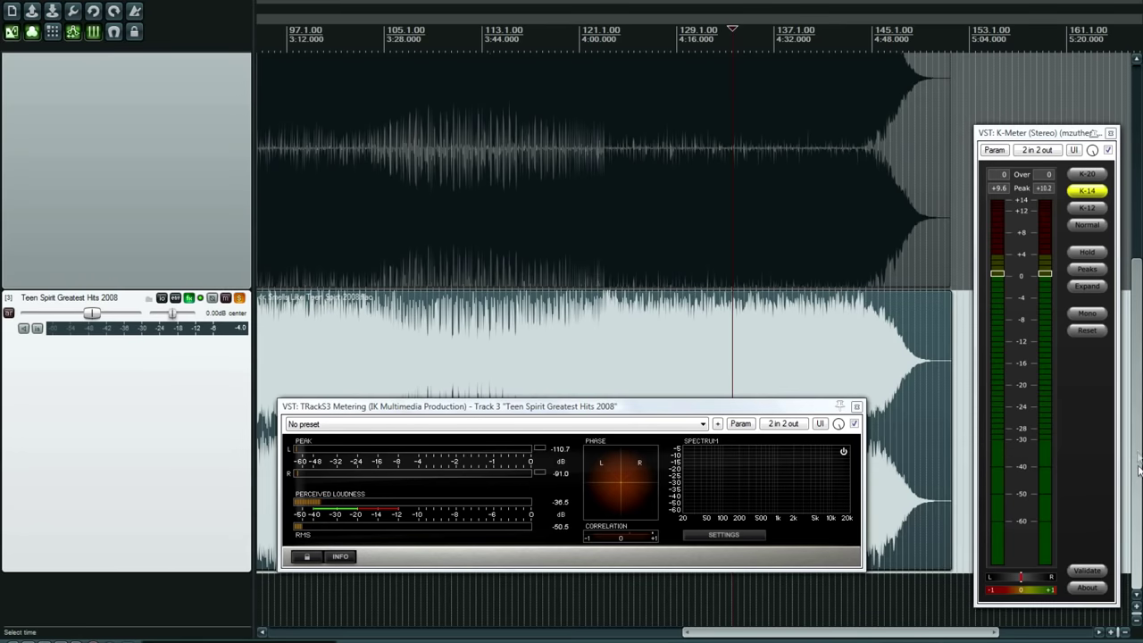
scroll(1138, 473, up, 10)
click(118, 125)
click(238, 62)
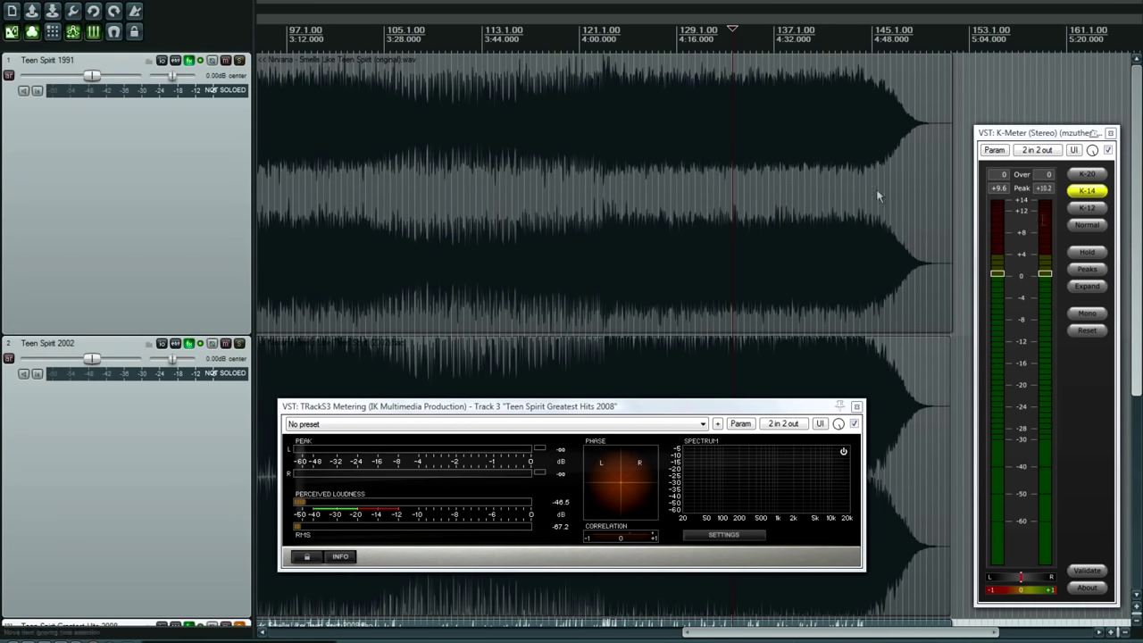
scroll(1139, 261, down, 5)
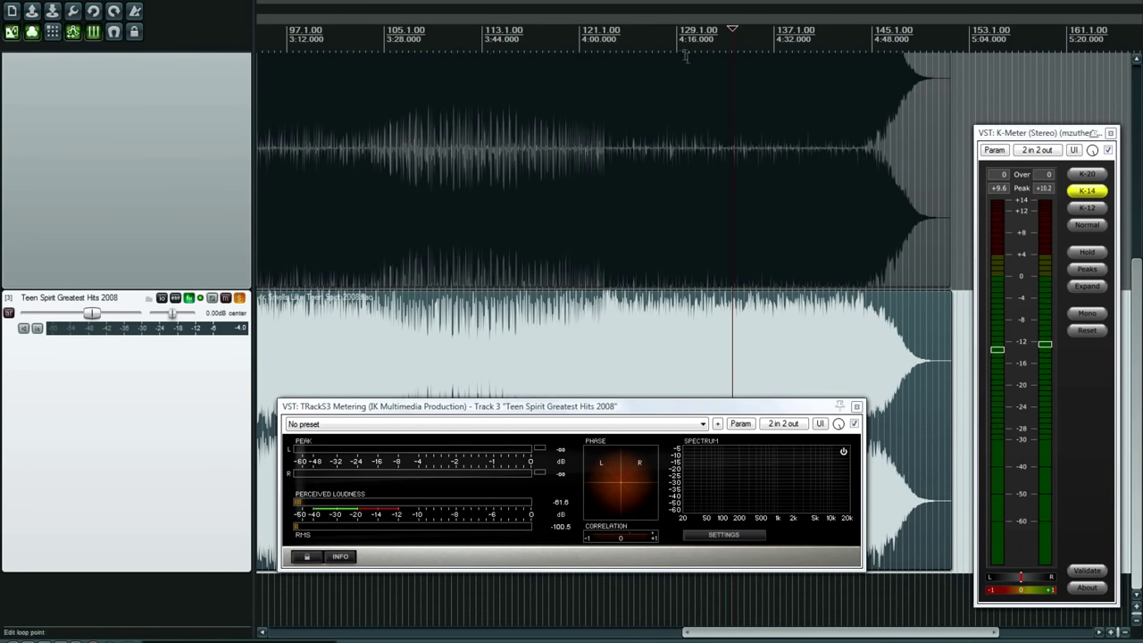
key(space)
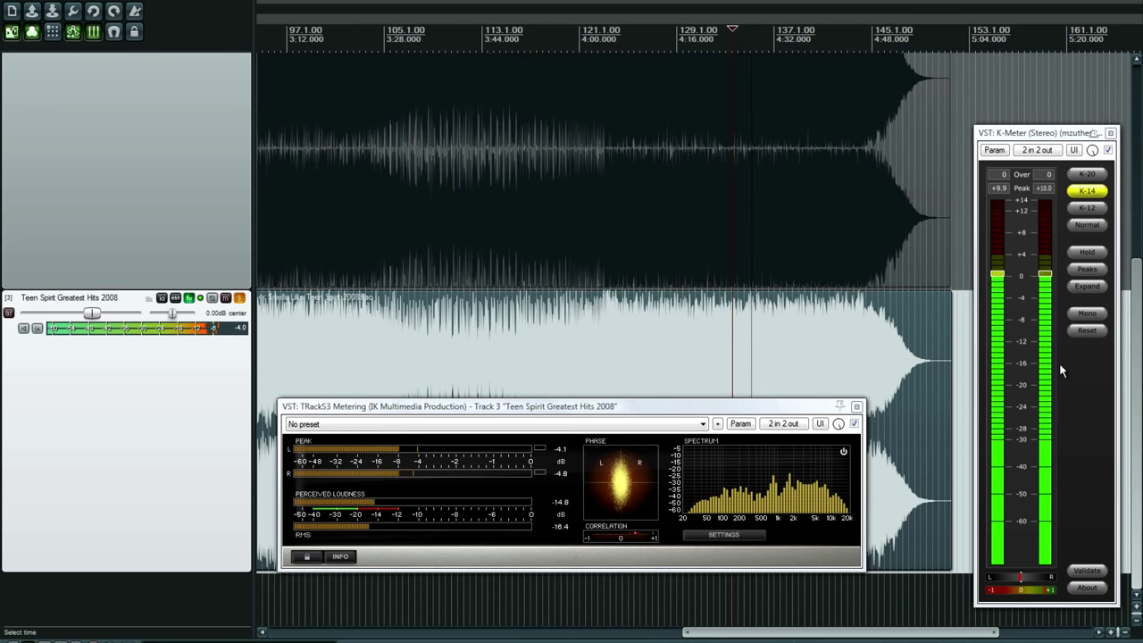
key(space)
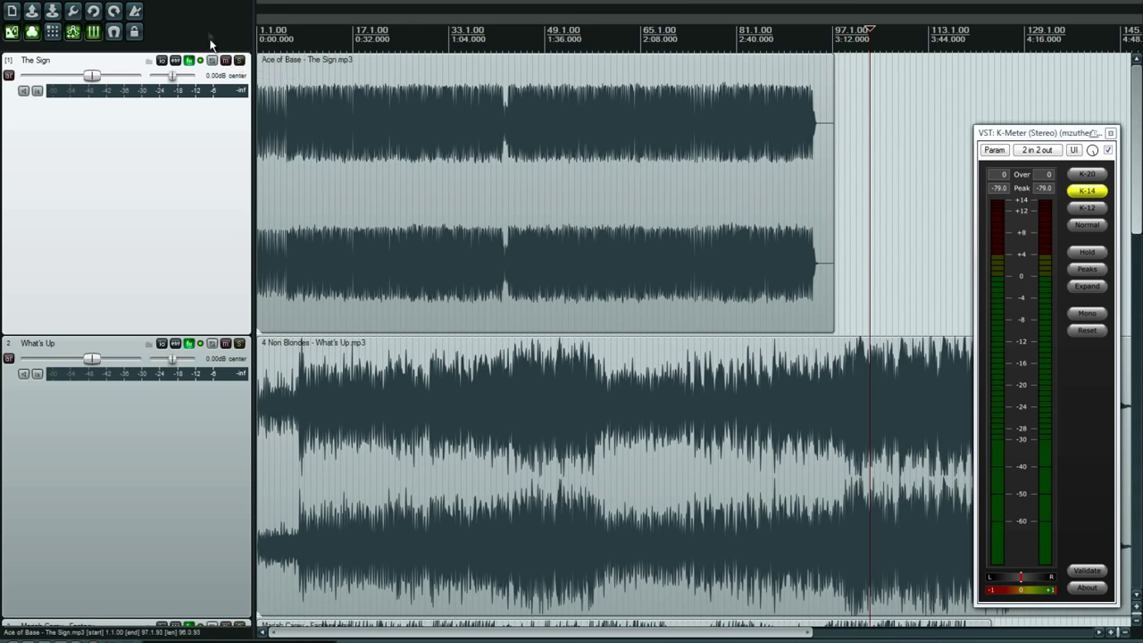
Play The Sign soloed from the start and float its T-RackS Metering over the What's Up track, closing the FX window.
click(238, 61)
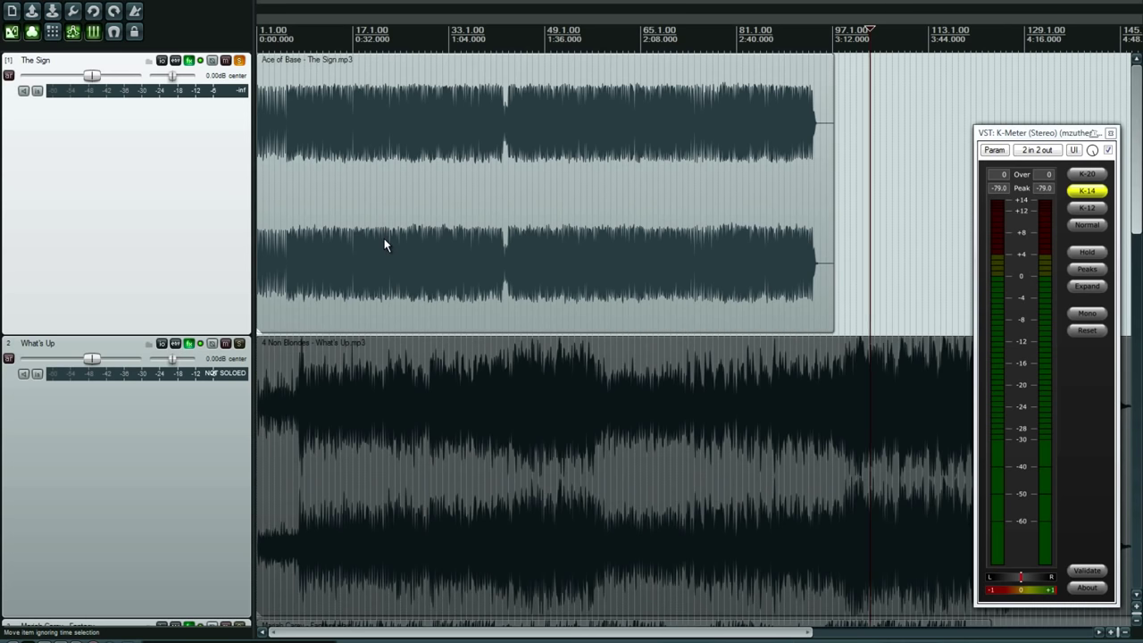
key(space)
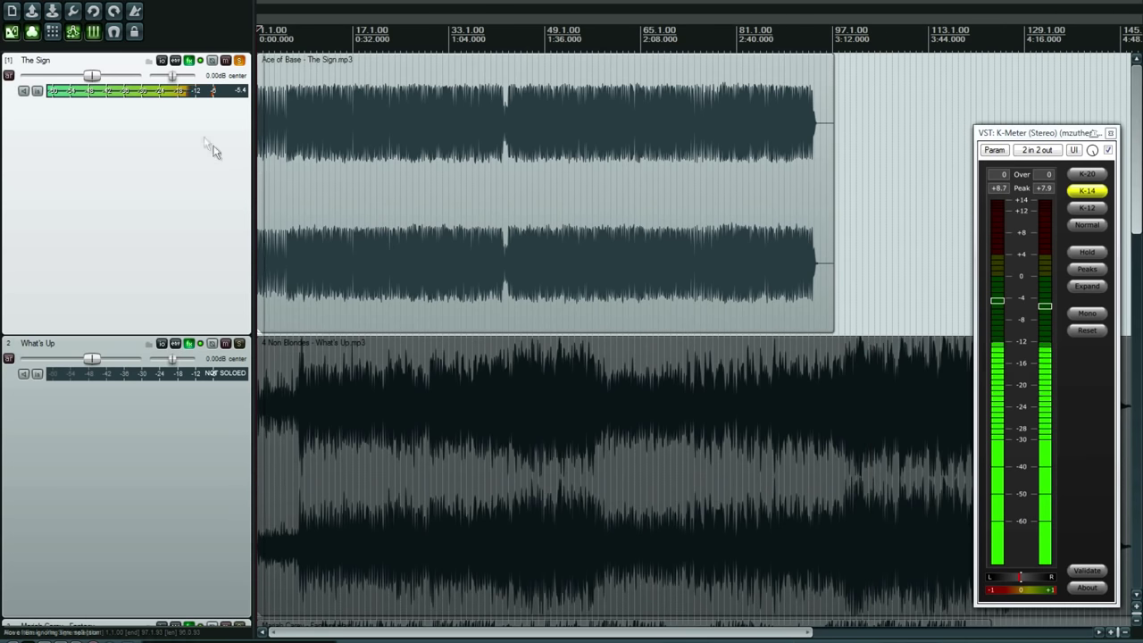
click(189, 62)
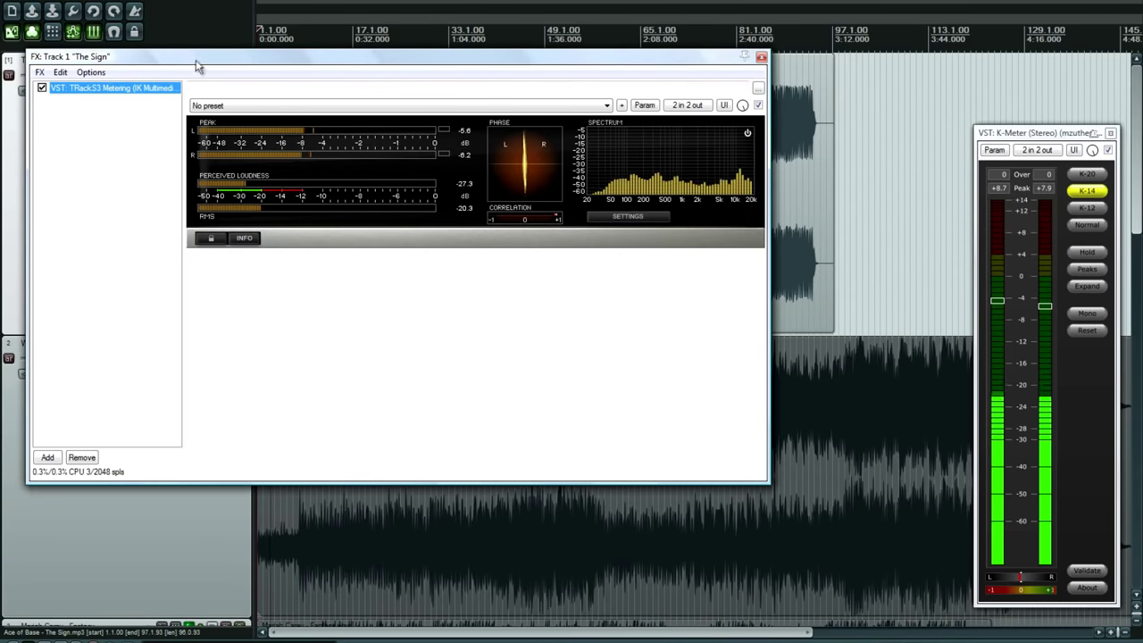
drag(205, 54, 229, 286)
double_click(169, 293)
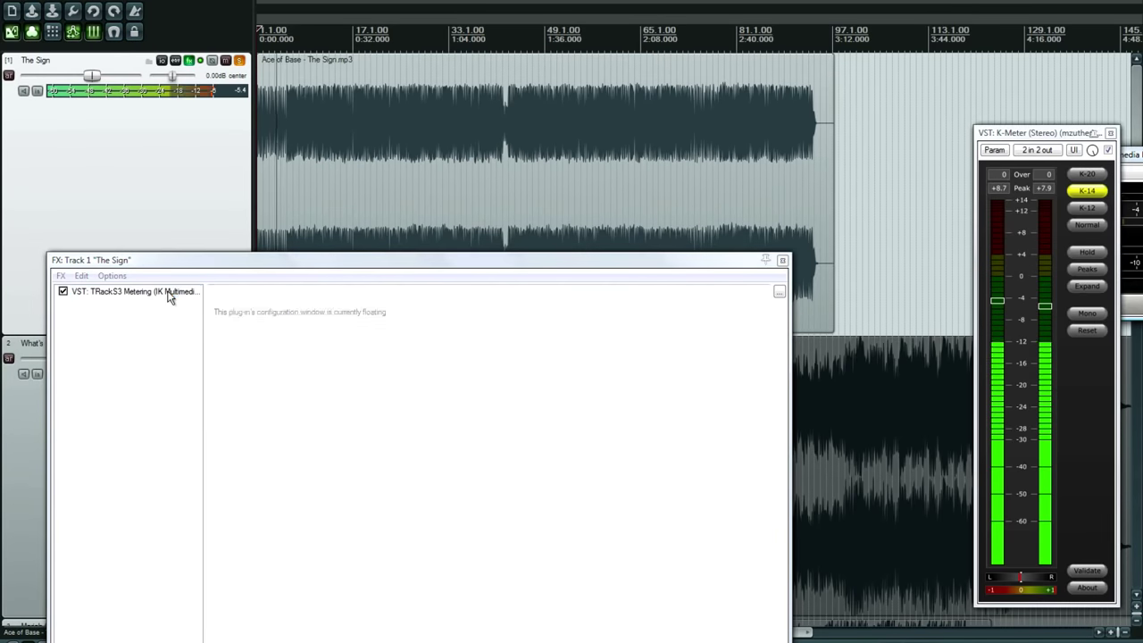
click(782, 260)
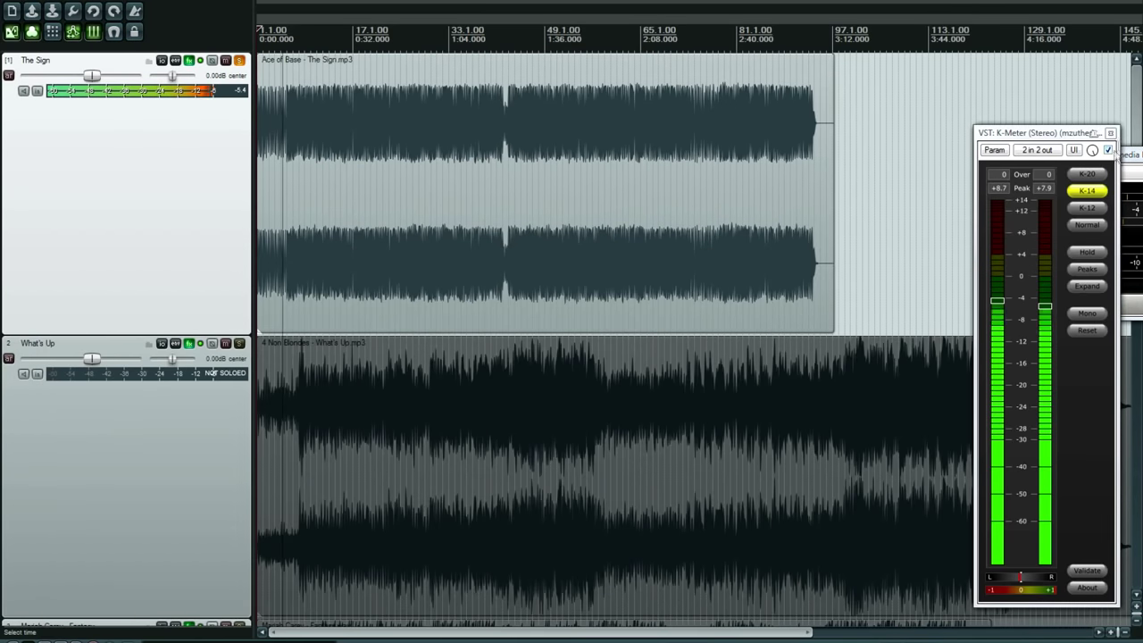
drag(1112, 161, 451, 377)
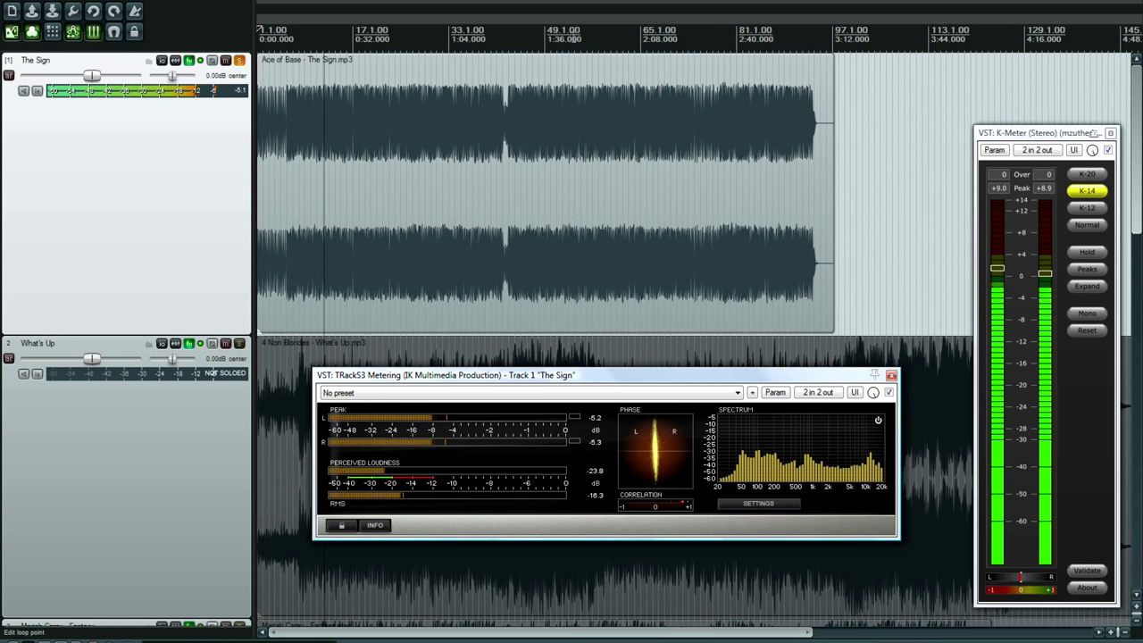
Play The Sign from about 1:51, stop, and examine its waveform from the whole song down to the beats around 0:53.
click(591, 33)
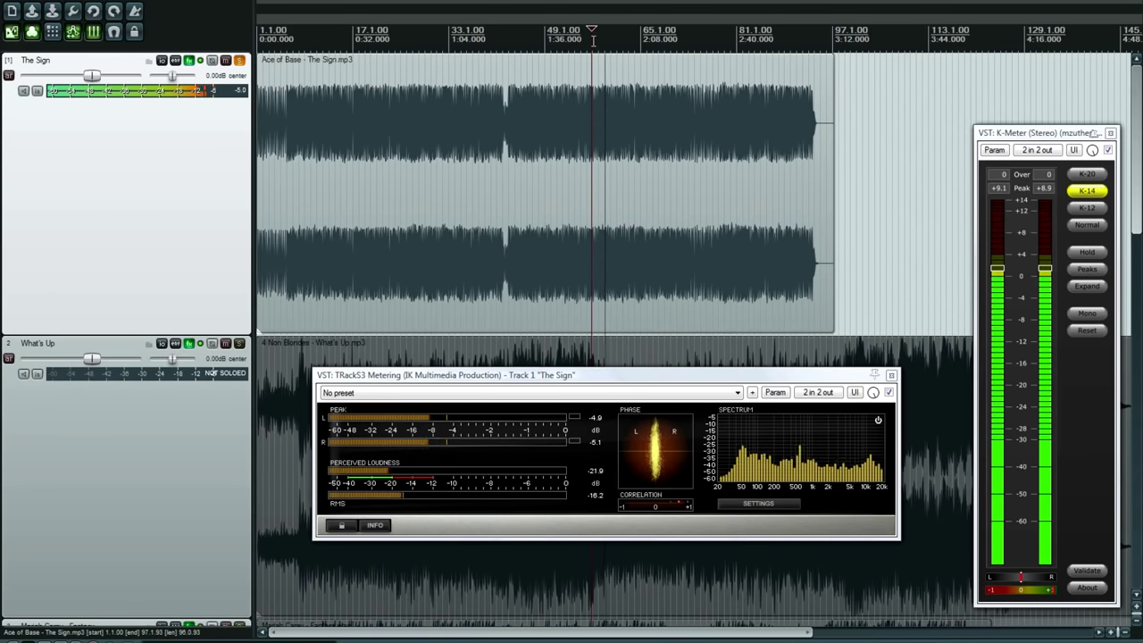
key(space)
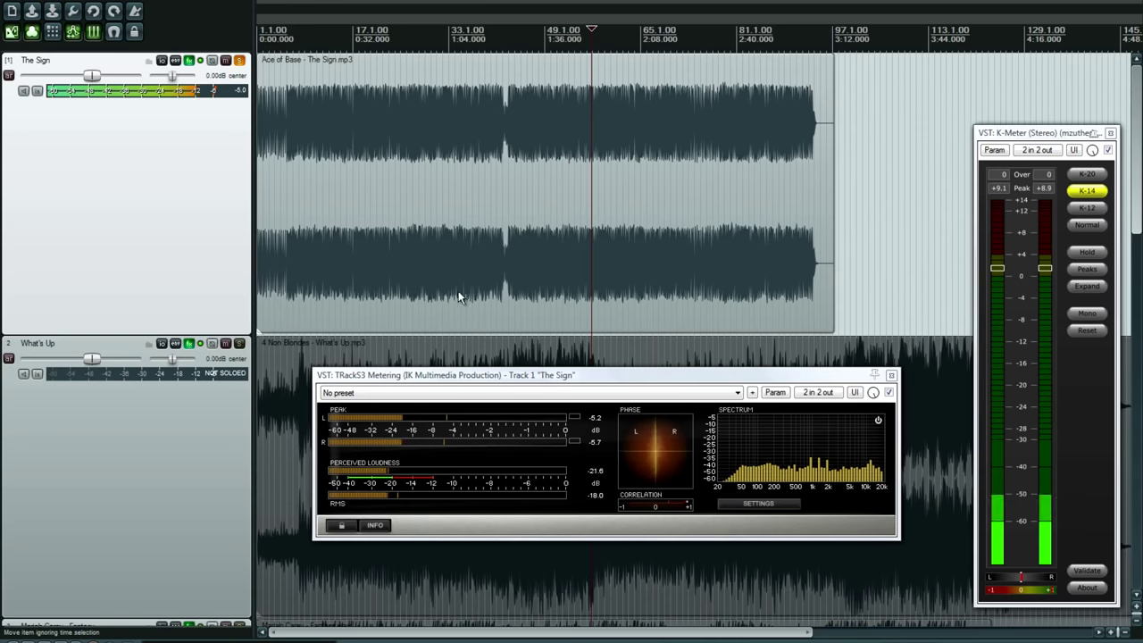
click(389, 267)
scroll(401, 263, up, 8)
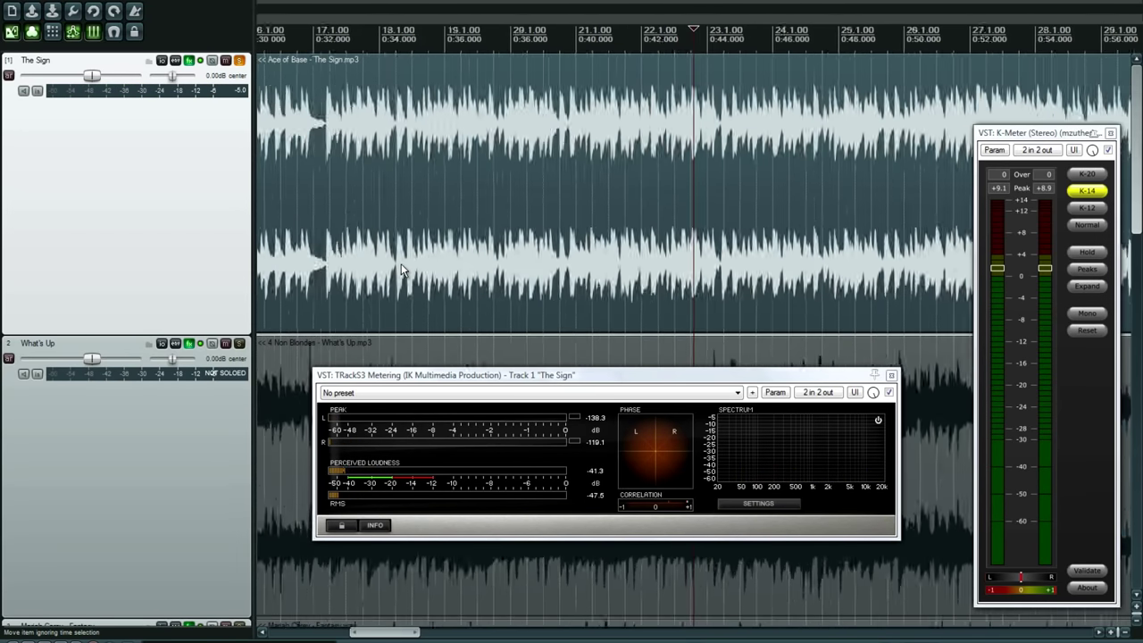
click(488, 245)
scroll(494, 249, down, 5)
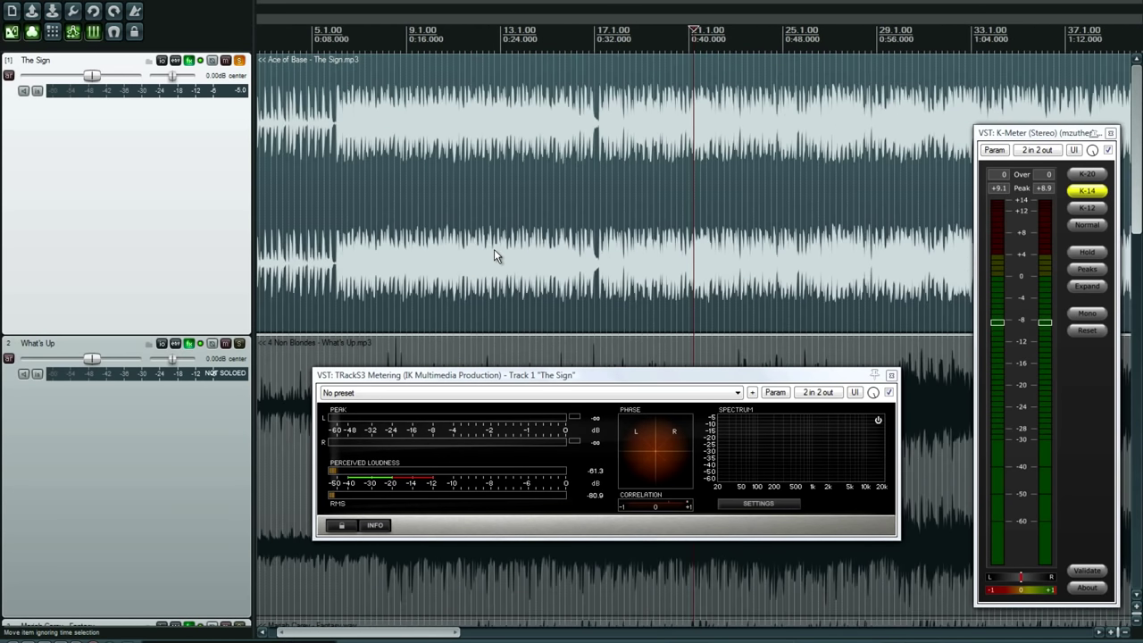
scroll(625, 252, down, 2)
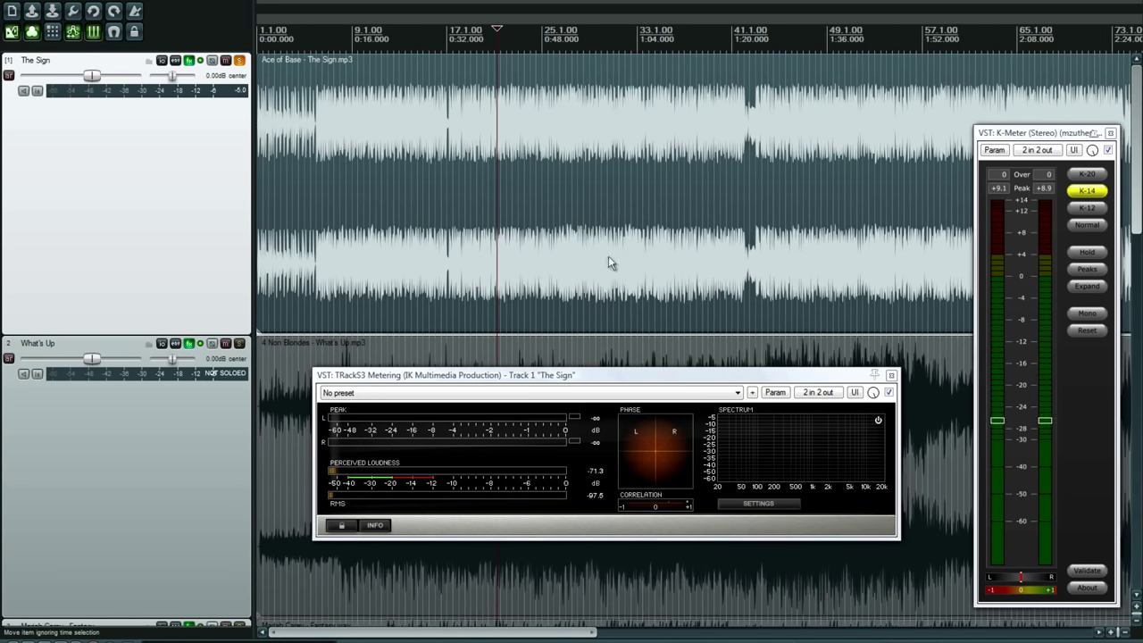
scroll(603, 265, down, 1)
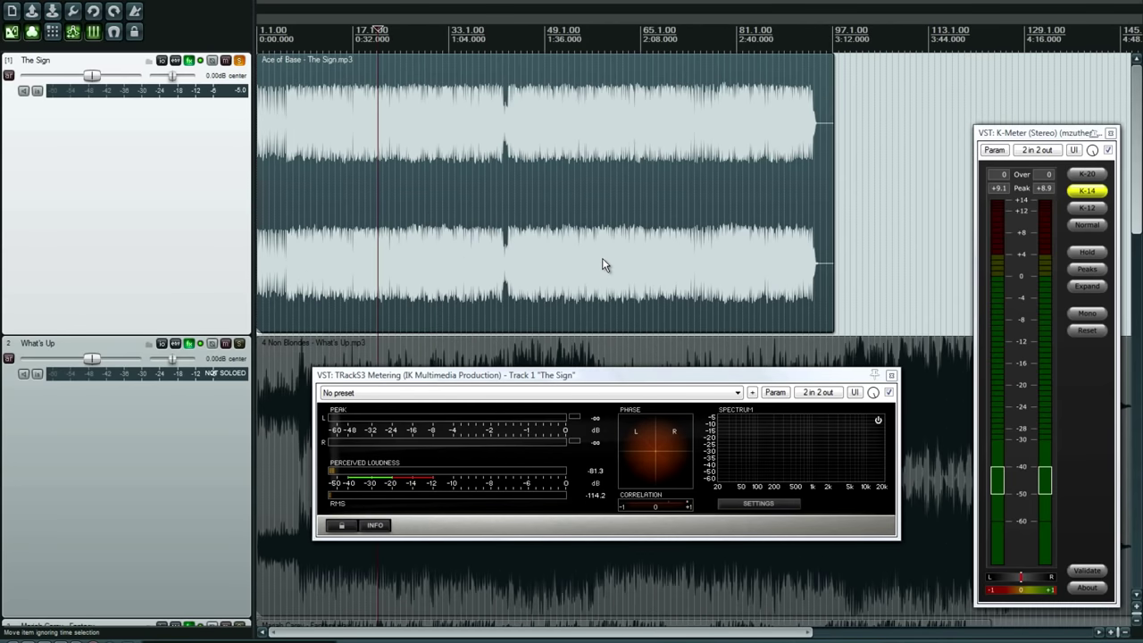
scroll(603, 265, up, 1)
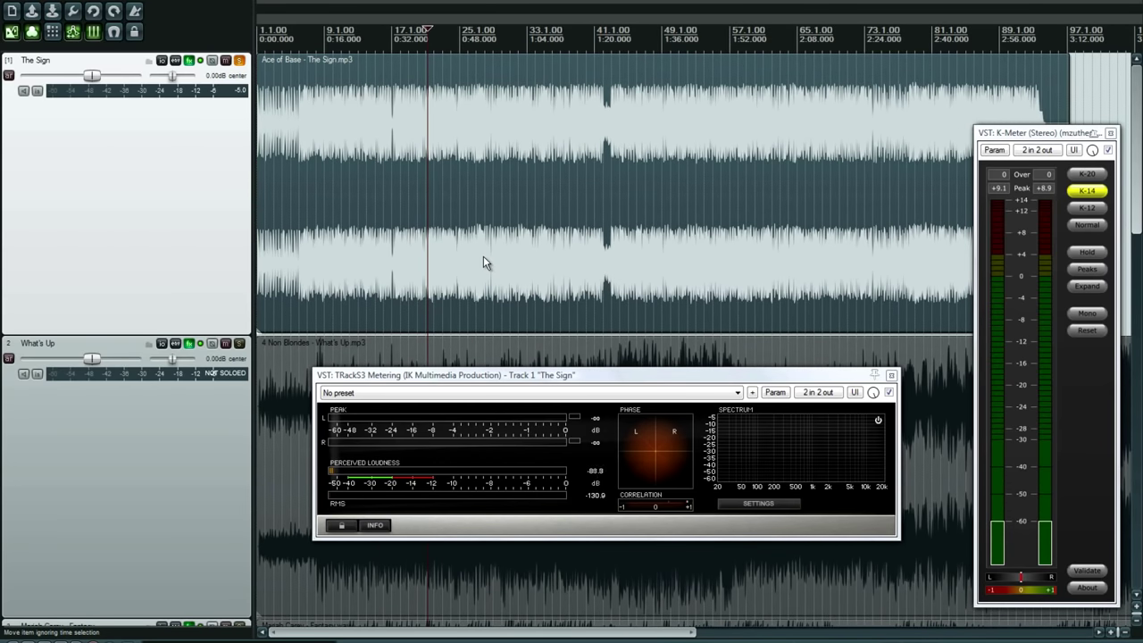
scroll(575, 293, up, 7)
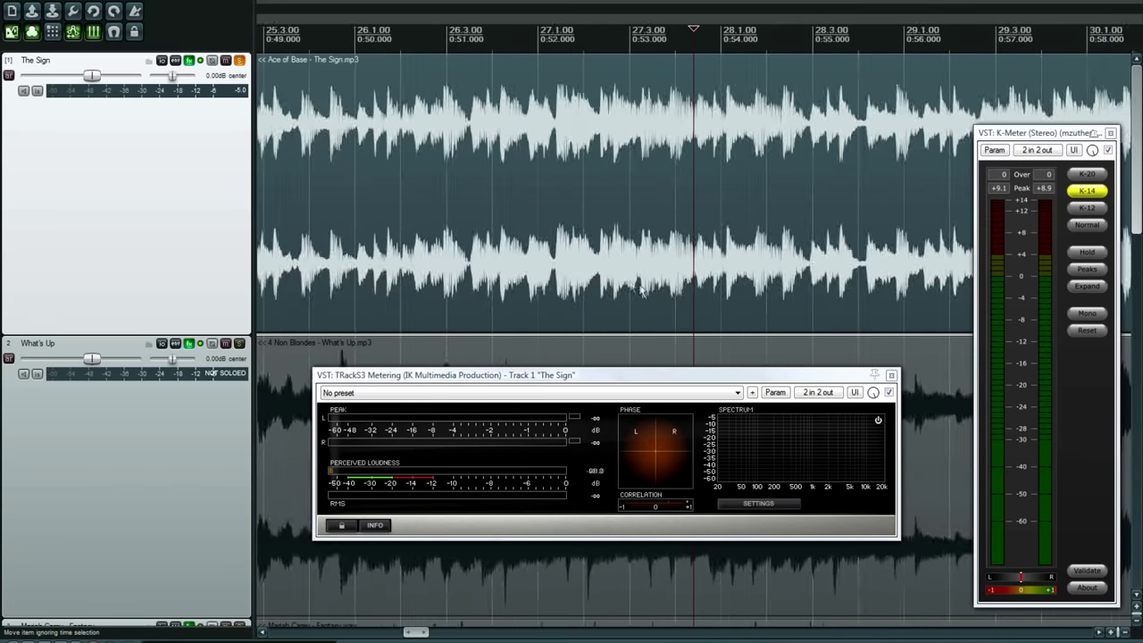
Examine The Sign's waveform zoomed out to most of the song, play it from about 0:43 while watching the meters, and stop.
scroll(626, 286, up, 2)
scroll(523, 272, down, 6)
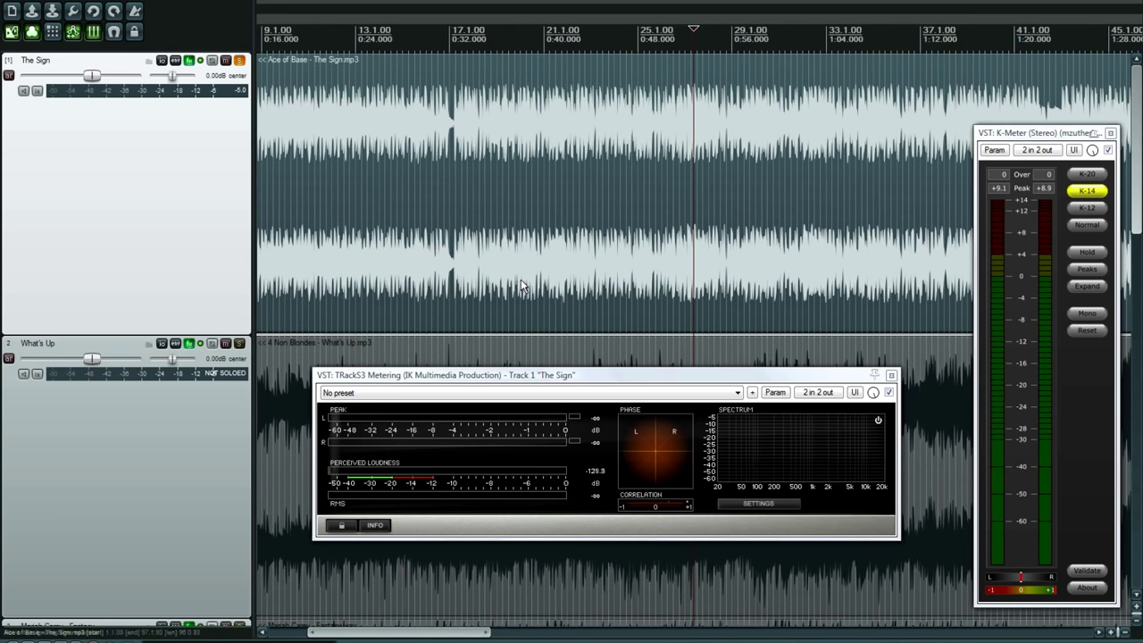
scroll(523, 284, down, 1)
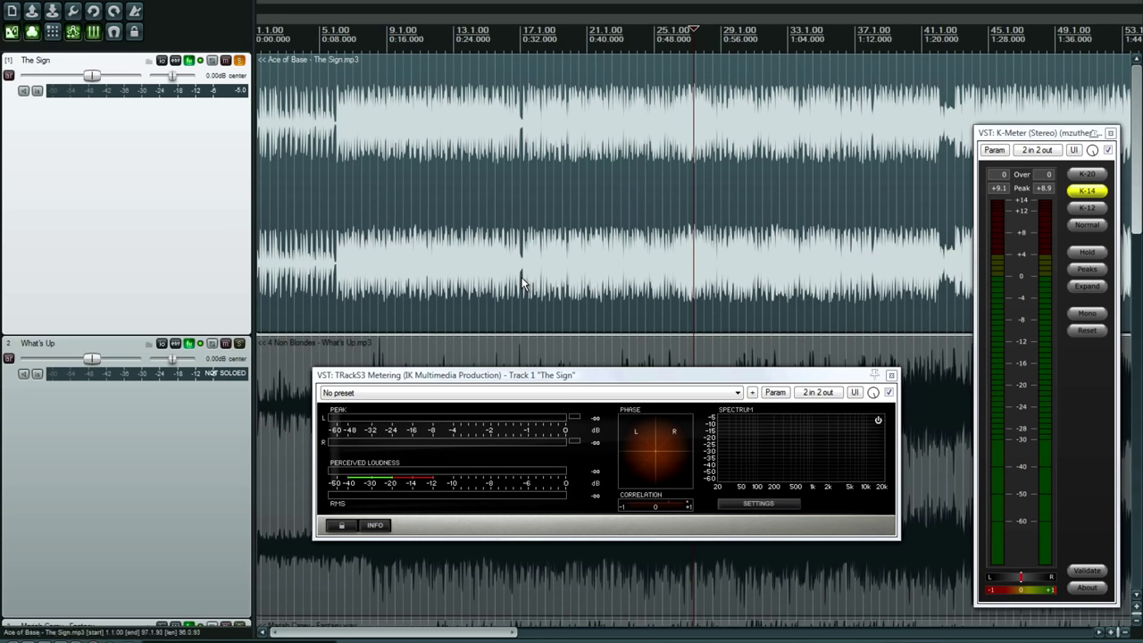
key(Home)
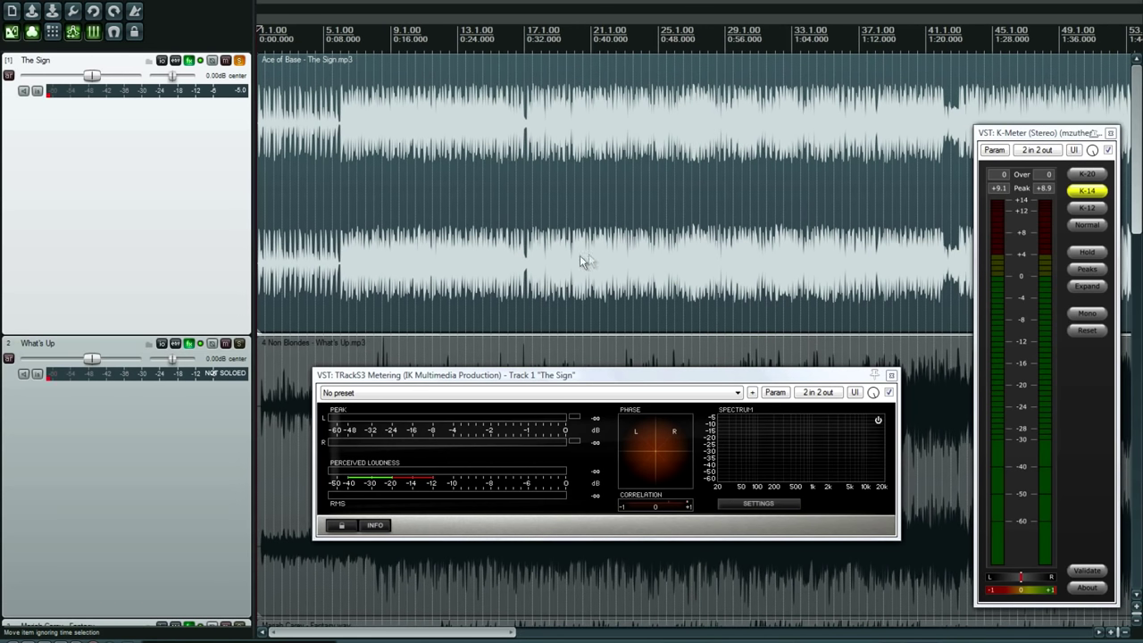
click(482, 253)
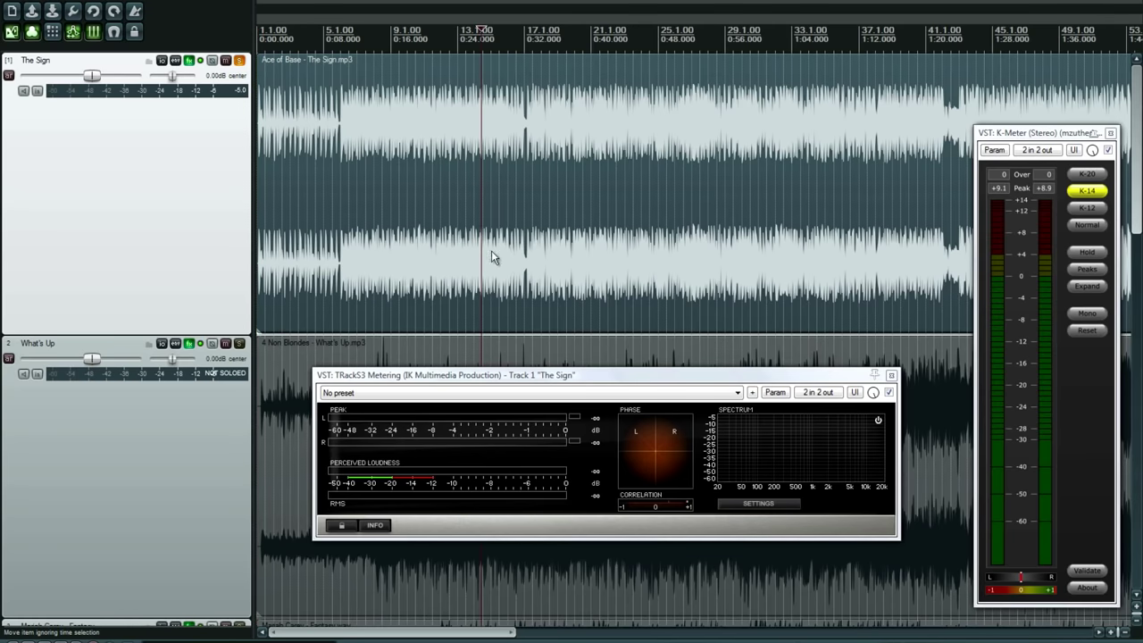
click(618, 276)
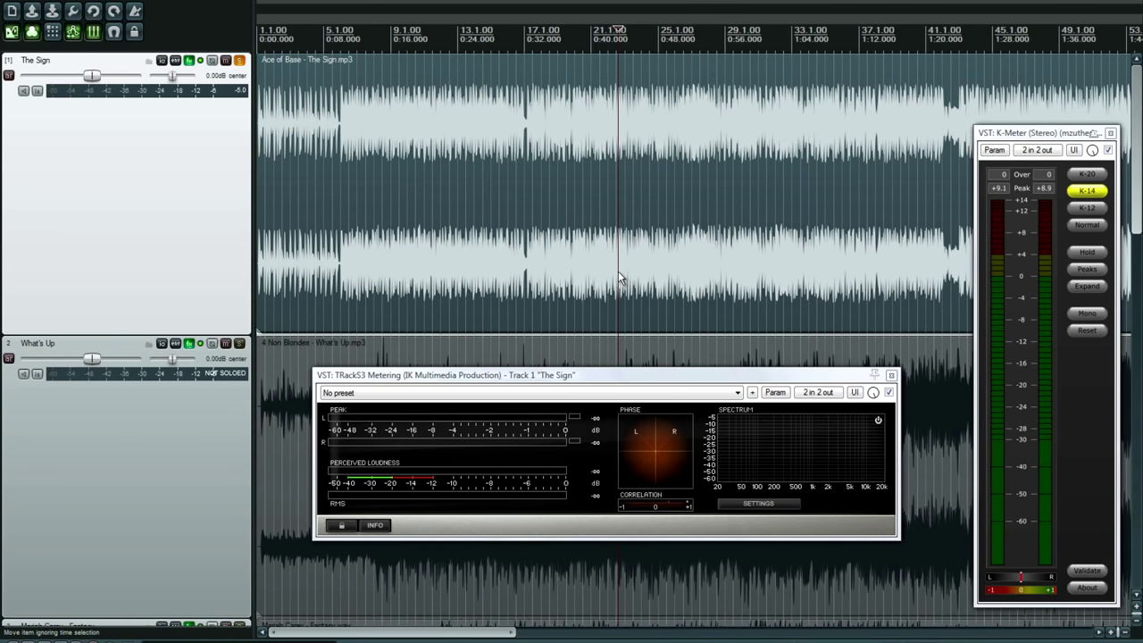
key(space)
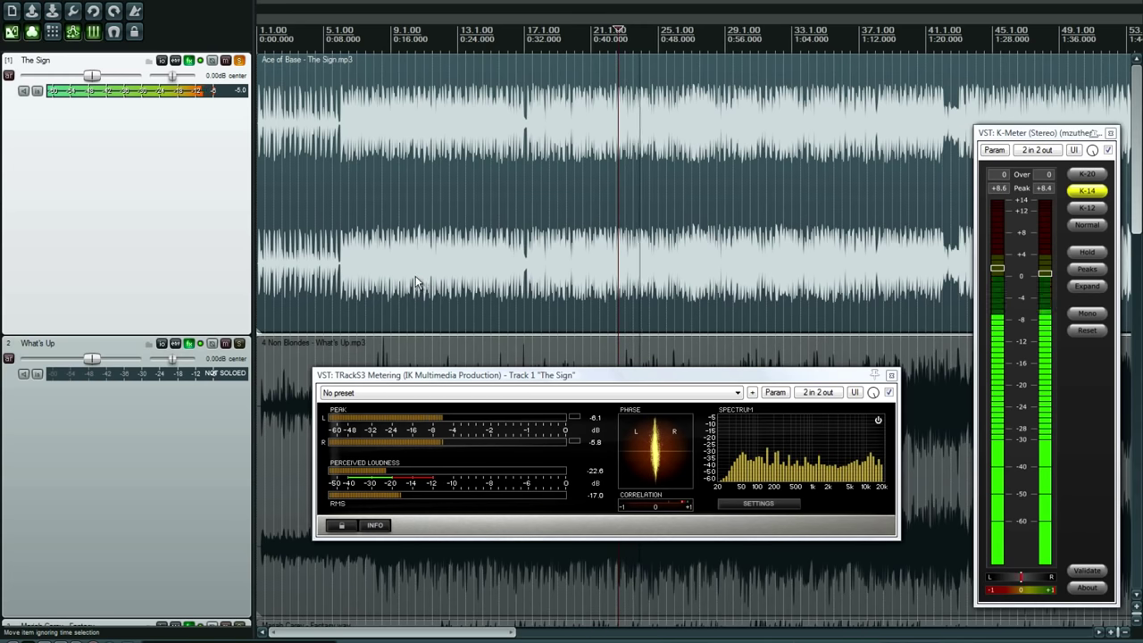
key(space)
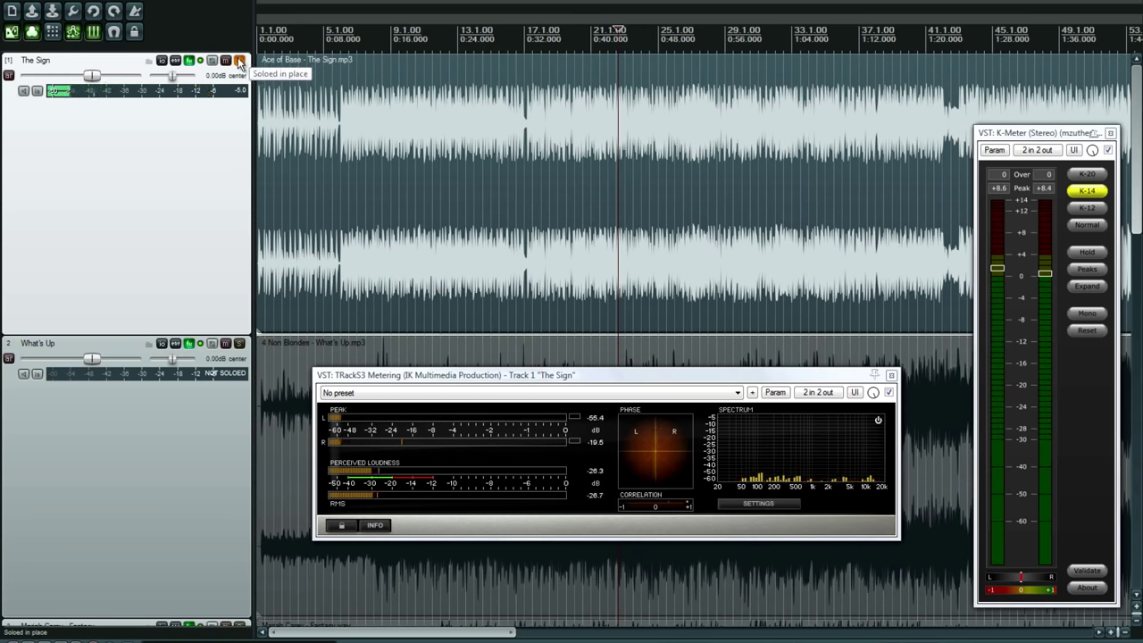
Switch the solo from The Sign to What's Up and play it from the start.
click(239, 61)
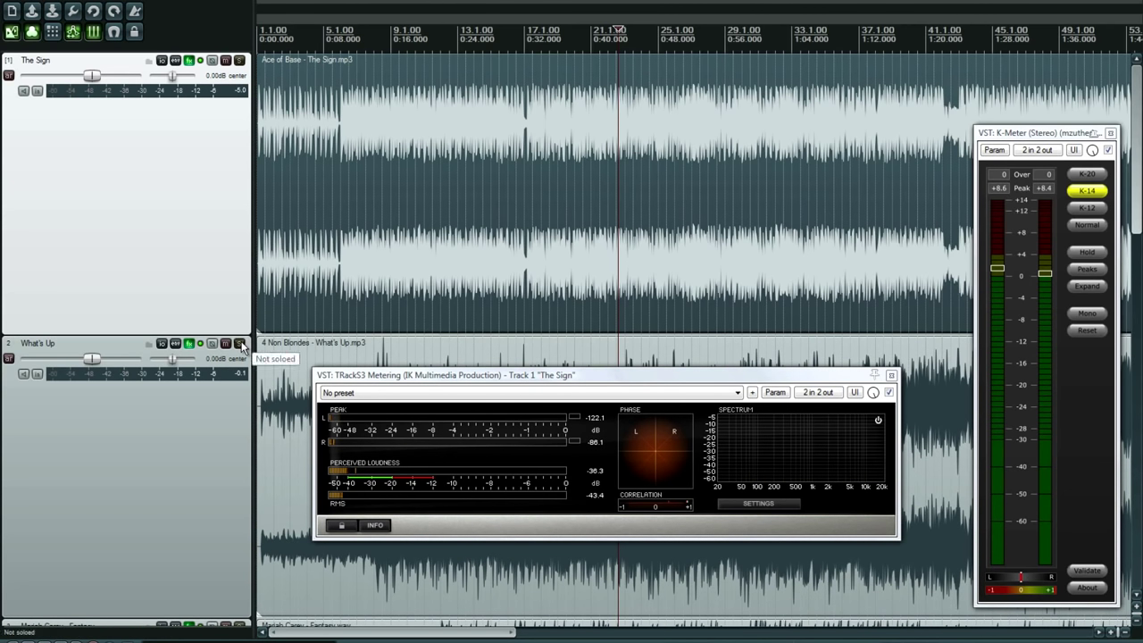
click(239, 344)
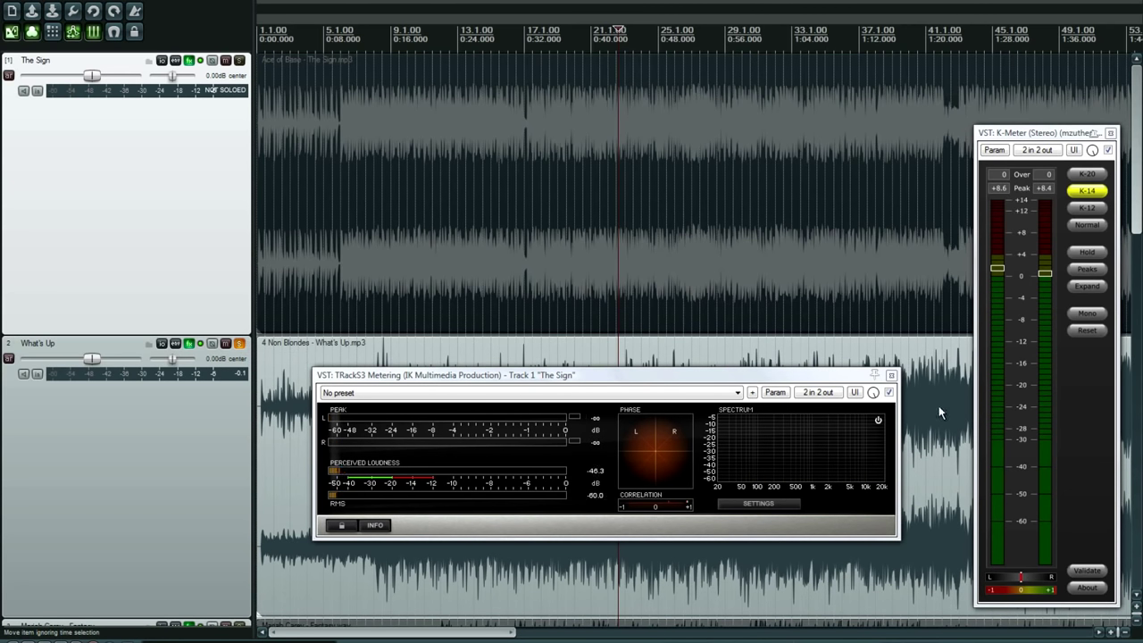
key(Home)
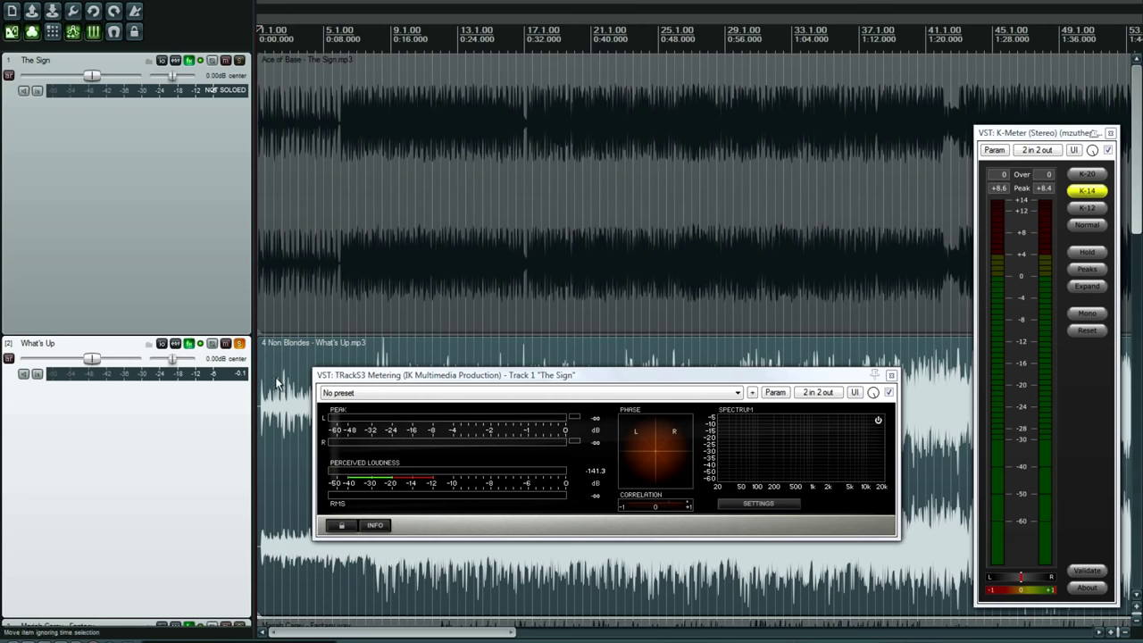
key(space)
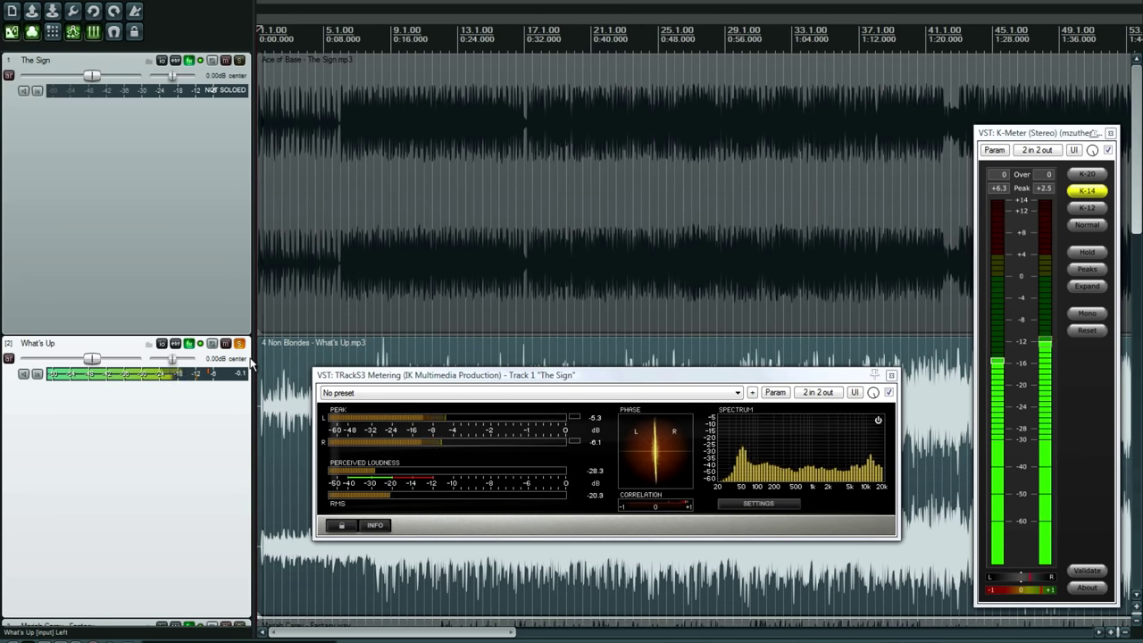
Float What's Up's T-RackS Metering over The Sign track, closing the FX window and The Sign's metering window.
click(189, 344)
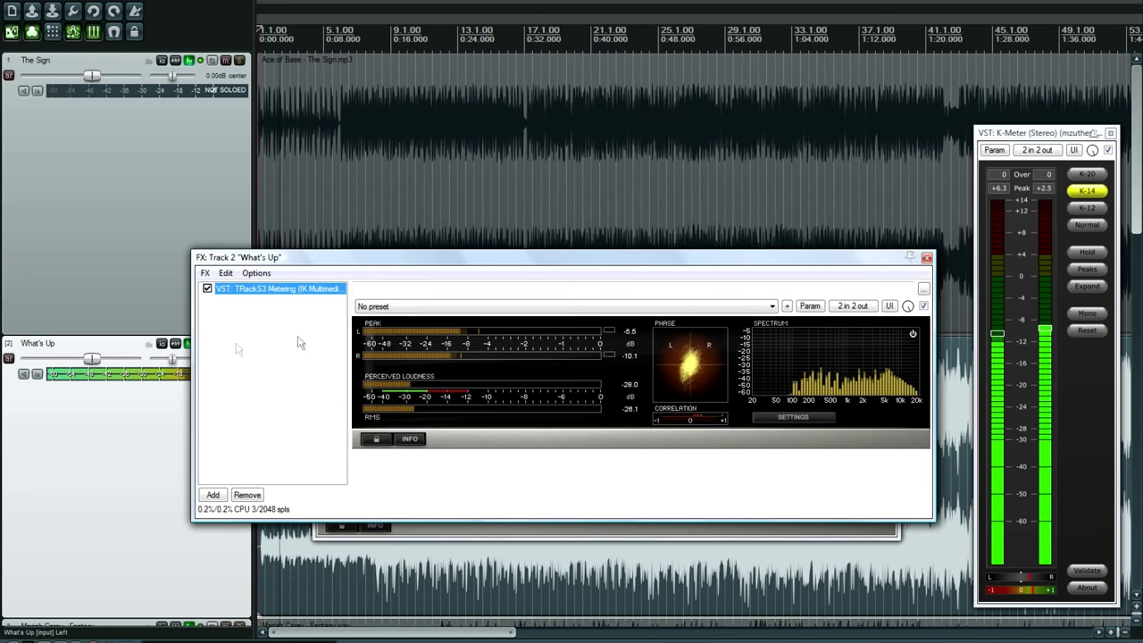
drag(428, 258, 418, 371)
double_click(295, 389)
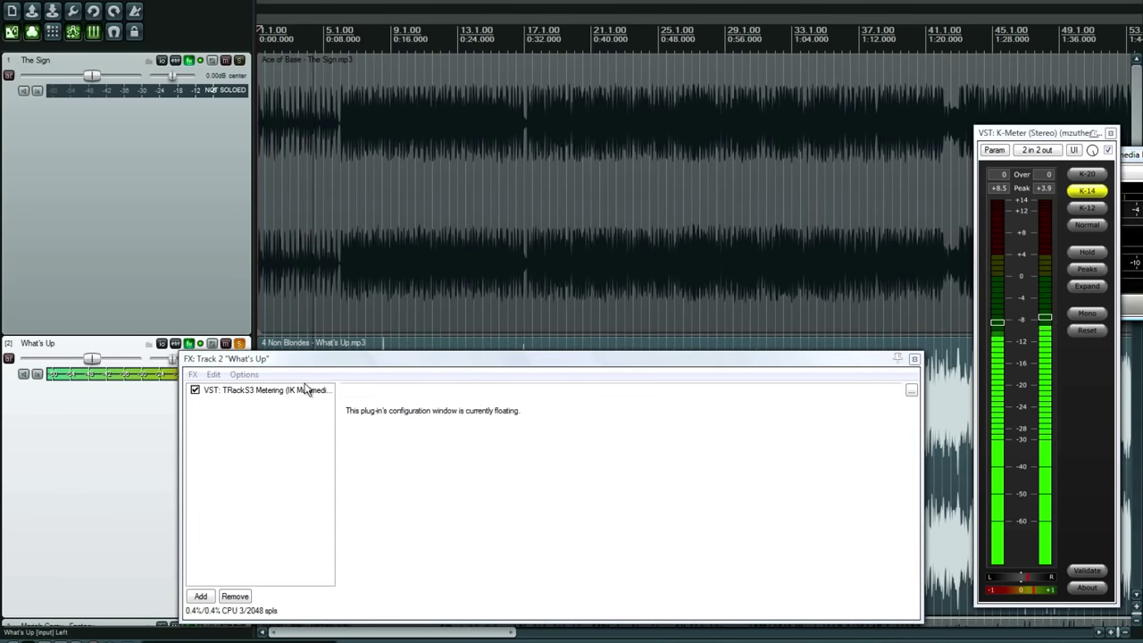
click(914, 359)
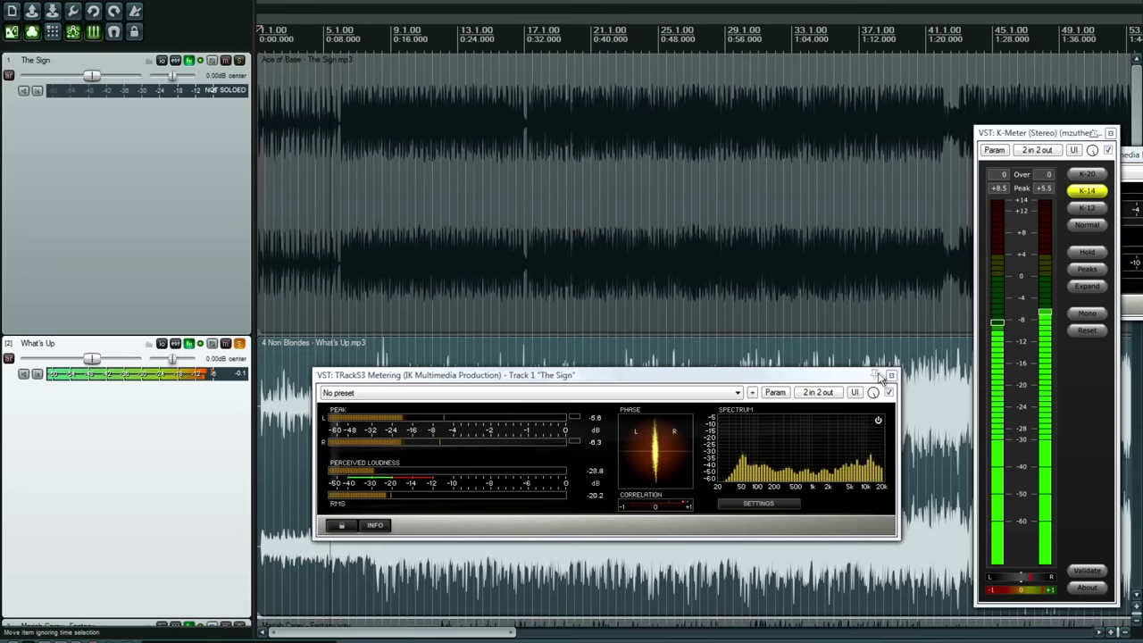
click(890, 380)
drag(804, 375, 489, 81)
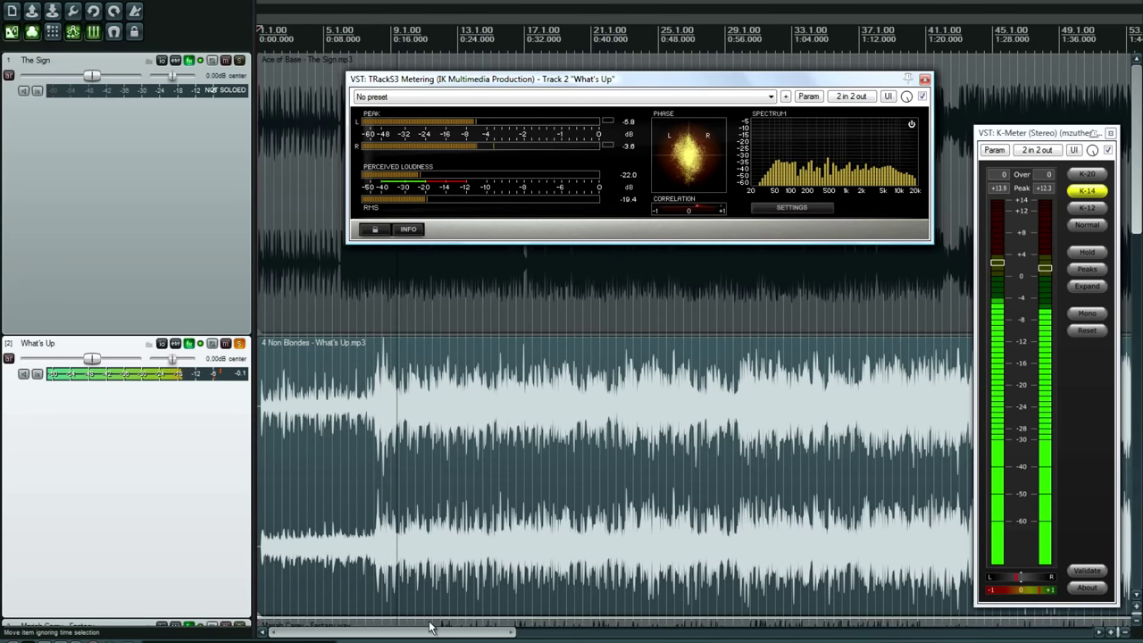
Examine the whole What's Up waveform during playback, play the sections from about 2:33 and 3:15, and stop.
drag(429, 634, 601, 642)
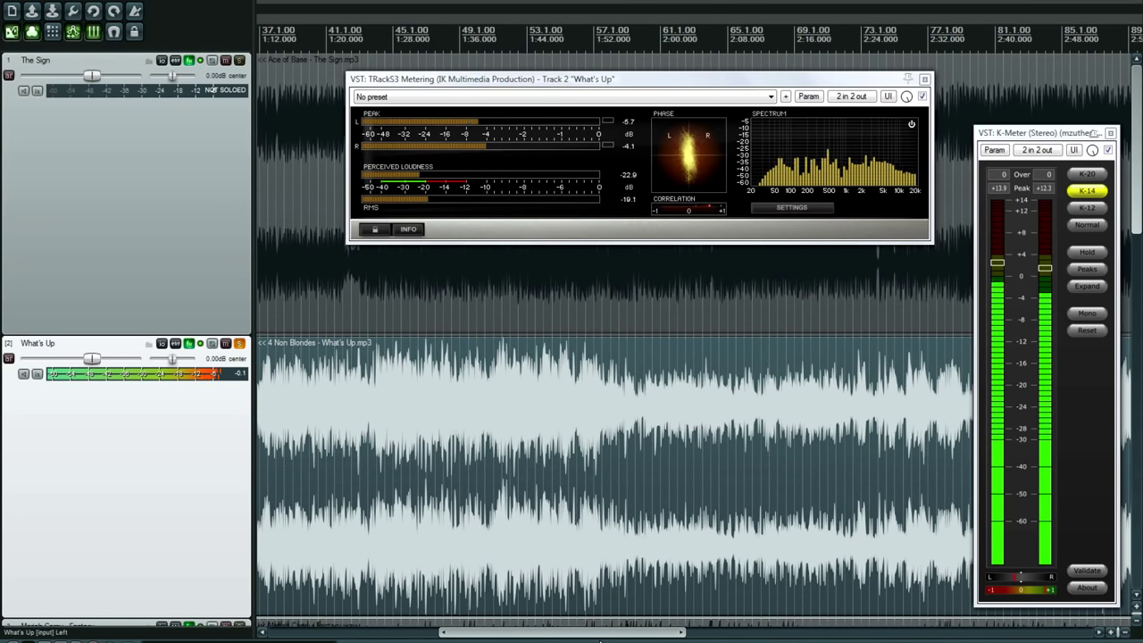
scroll(565, 541, down, 6)
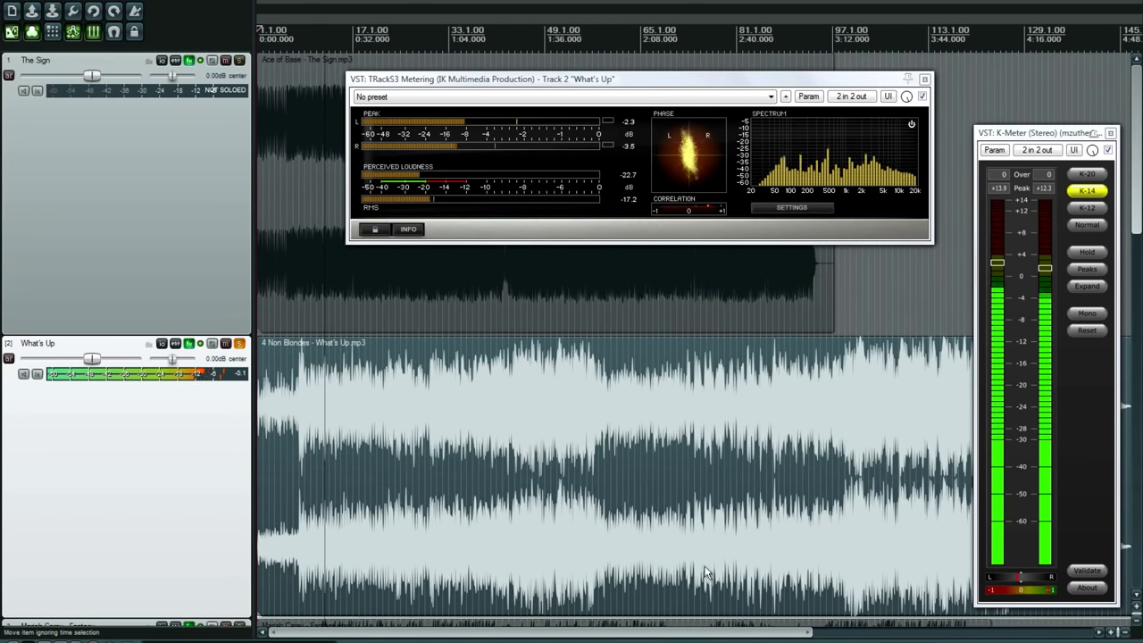
mouse_move(665, 636)
mouse_down()
mouse_move(756, 639)
mouse_move(658, 639)
mouse_up()
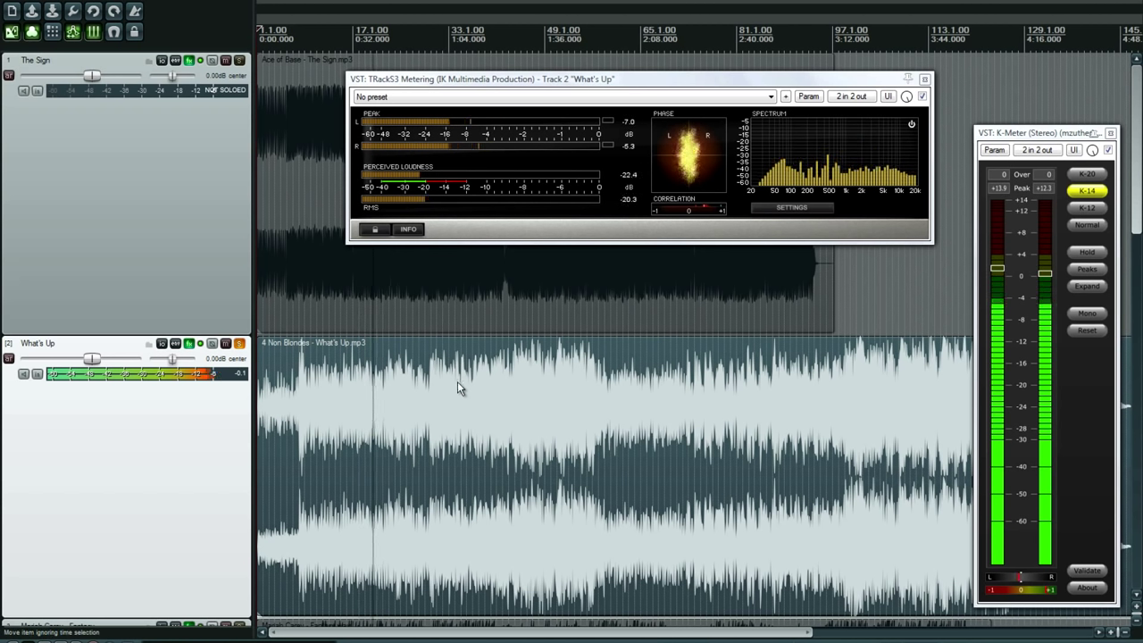
click(717, 40)
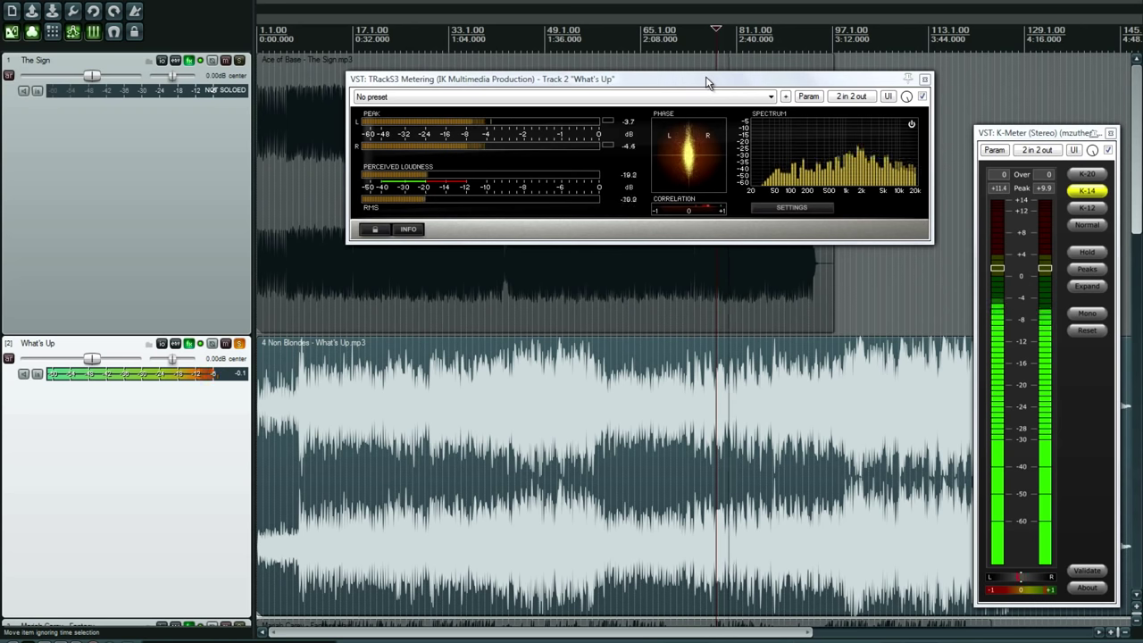
click(842, 32)
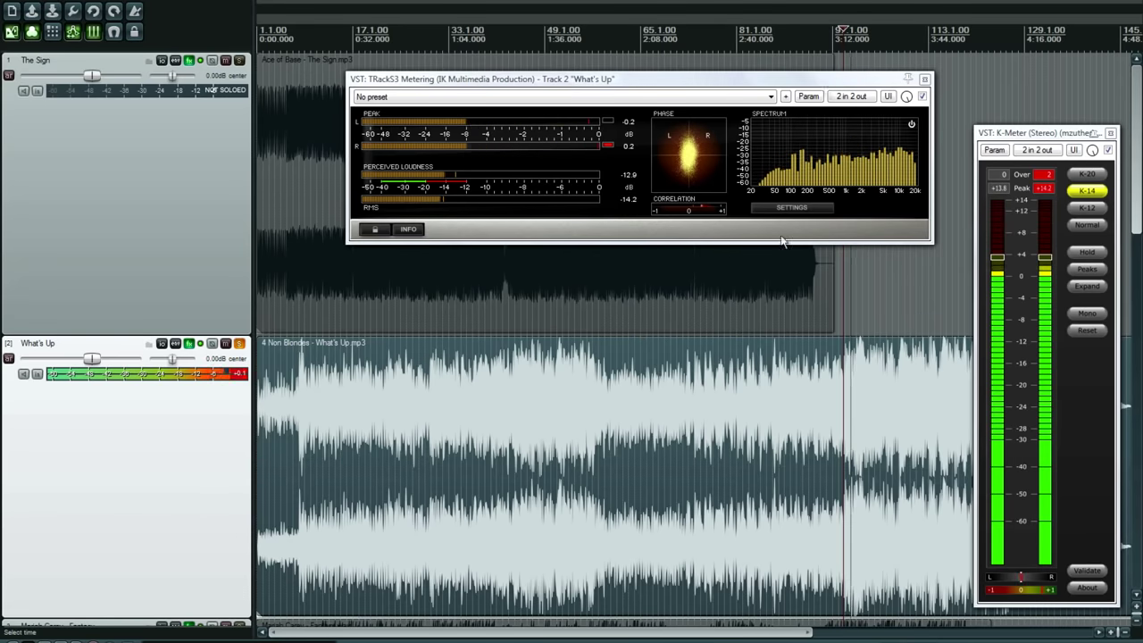
drag(775, 638, 788, 638)
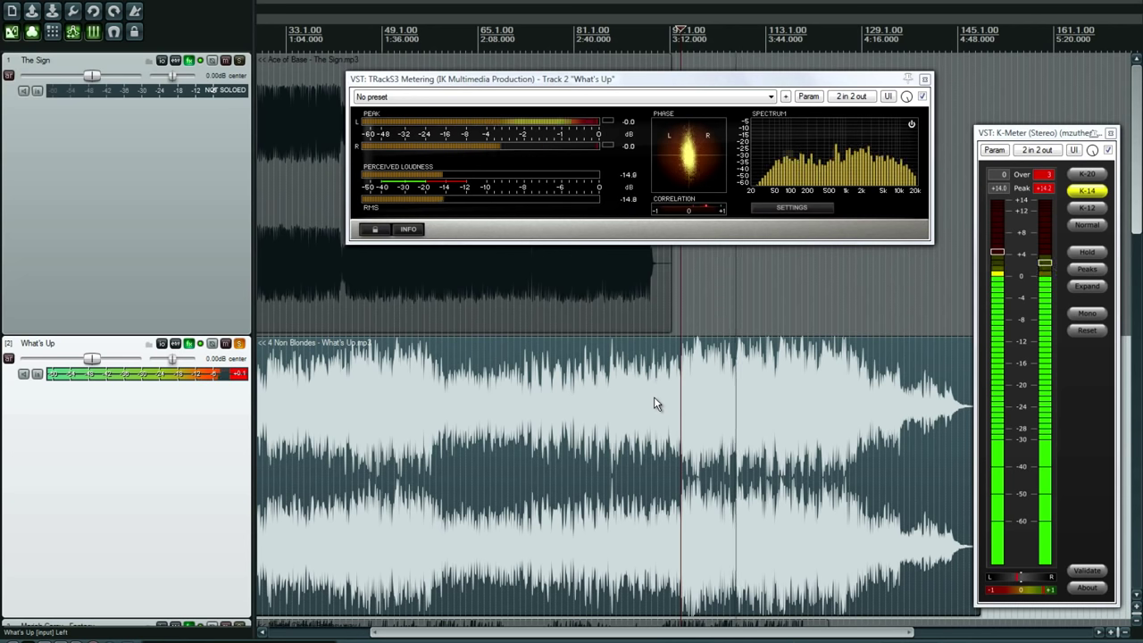
key(space)
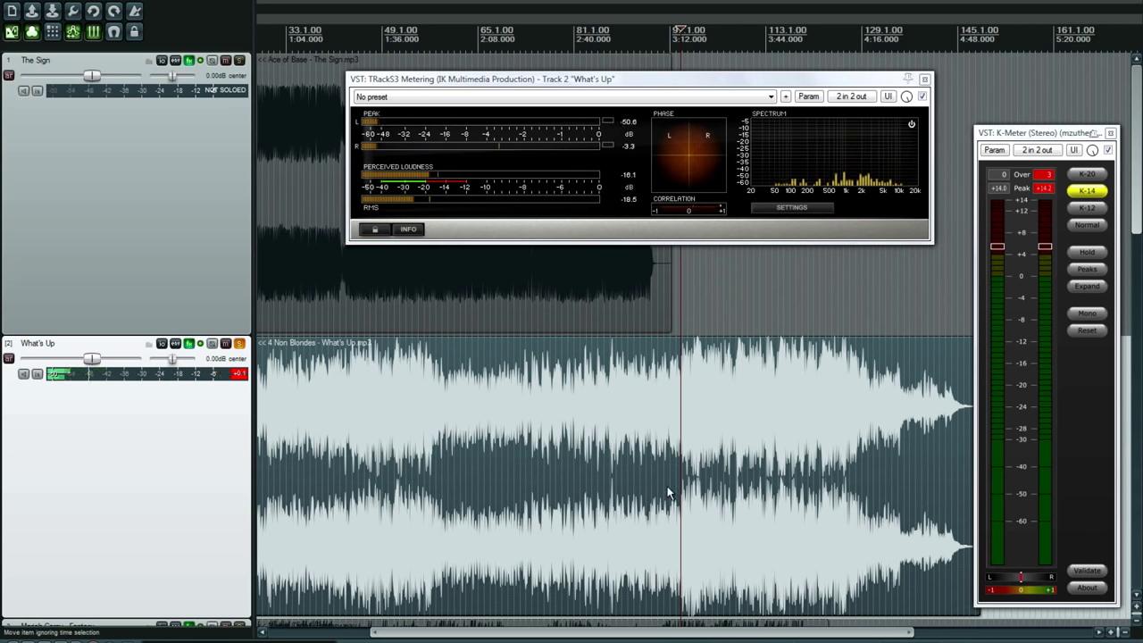
Compare the What's Up intro from about 0:04 with the loud section from about 3:17 on the meters, and stop playback.
drag(710, 638, 610, 635)
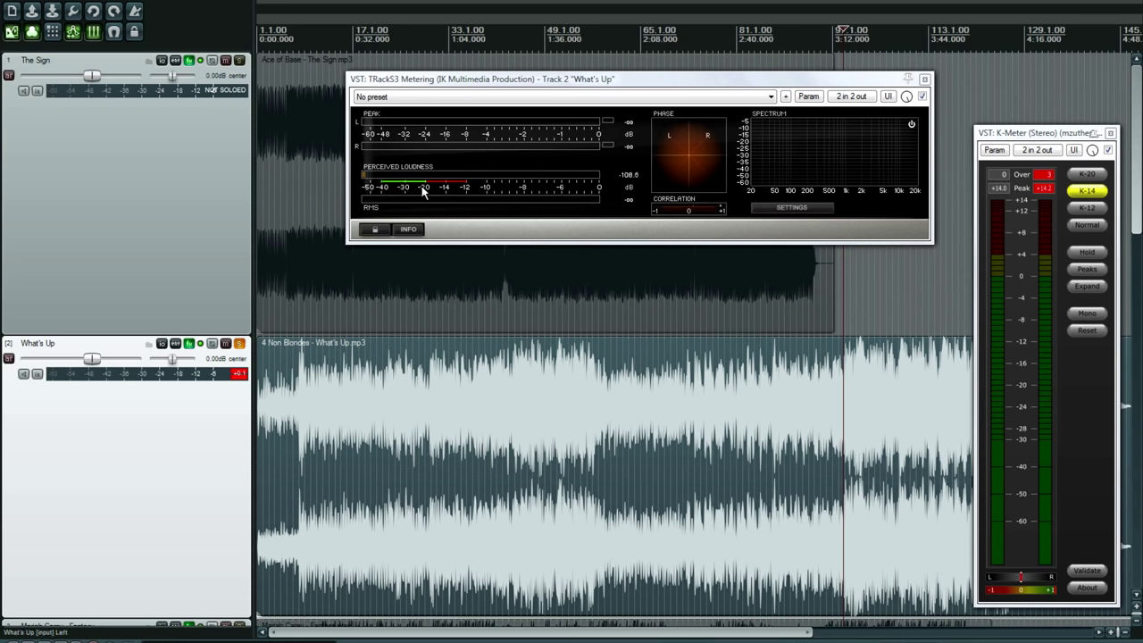
click(269, 421)
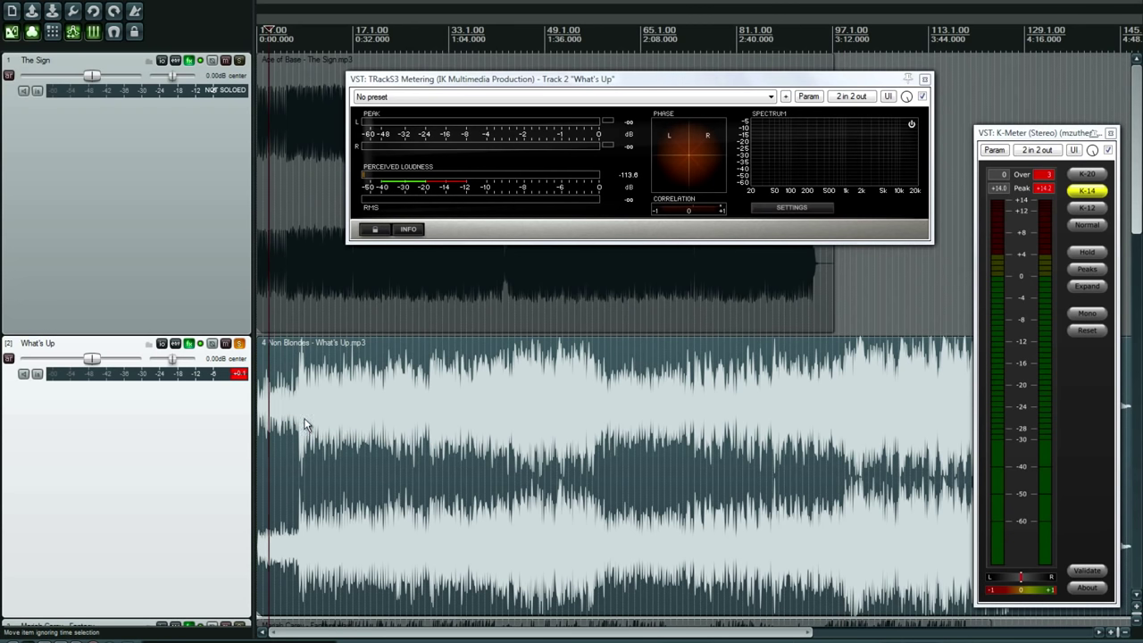
key(space)
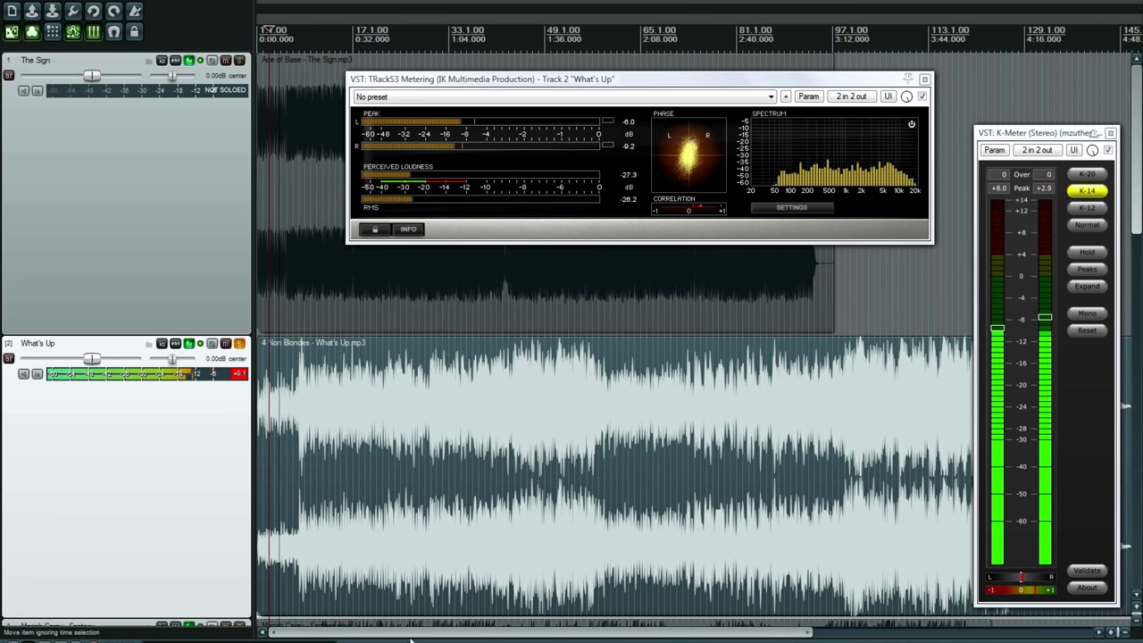
drag(411, 633, 563, 633)
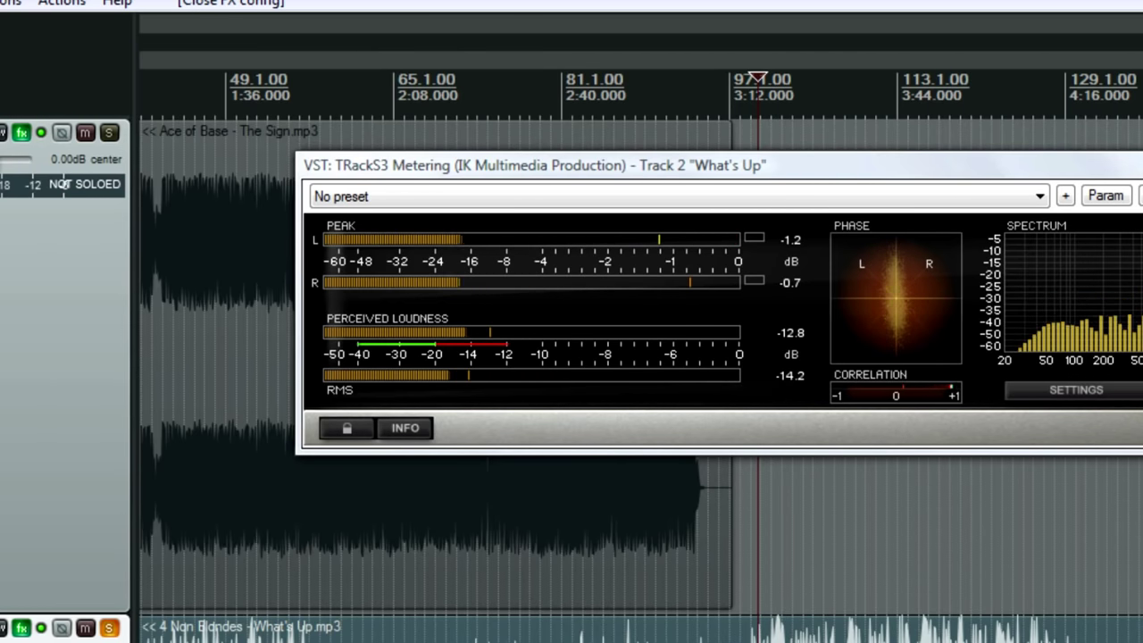
key(space)
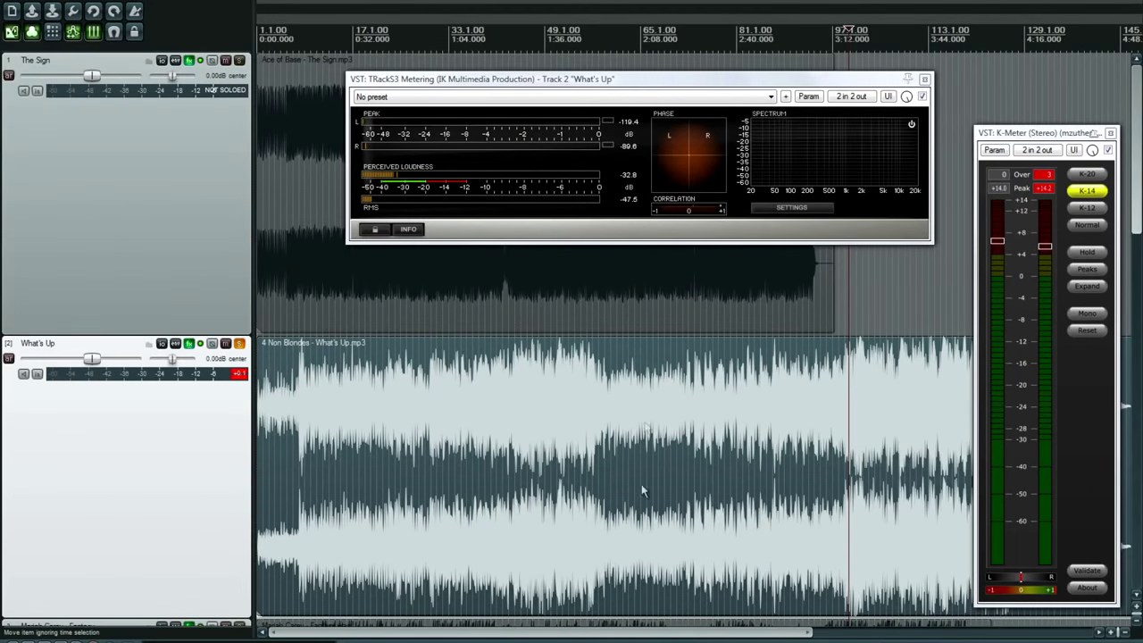
Switch the solo from What's Up to Mariah Carey - Fantasy and play it from the start.
click(239, 345)
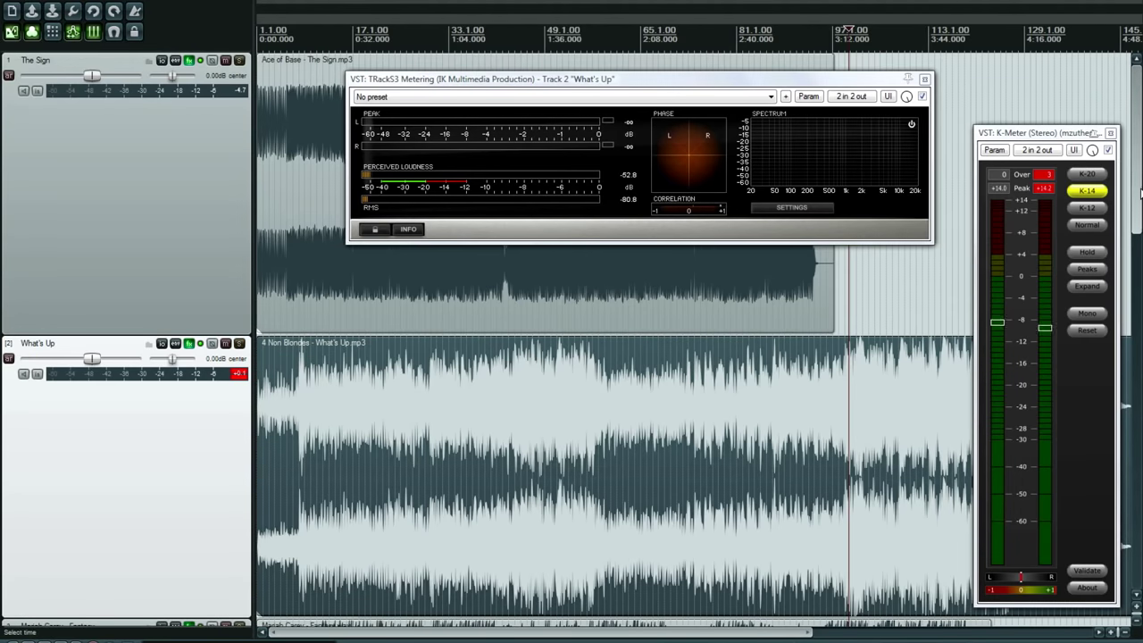
drag(1140, 192, 1127, 302)
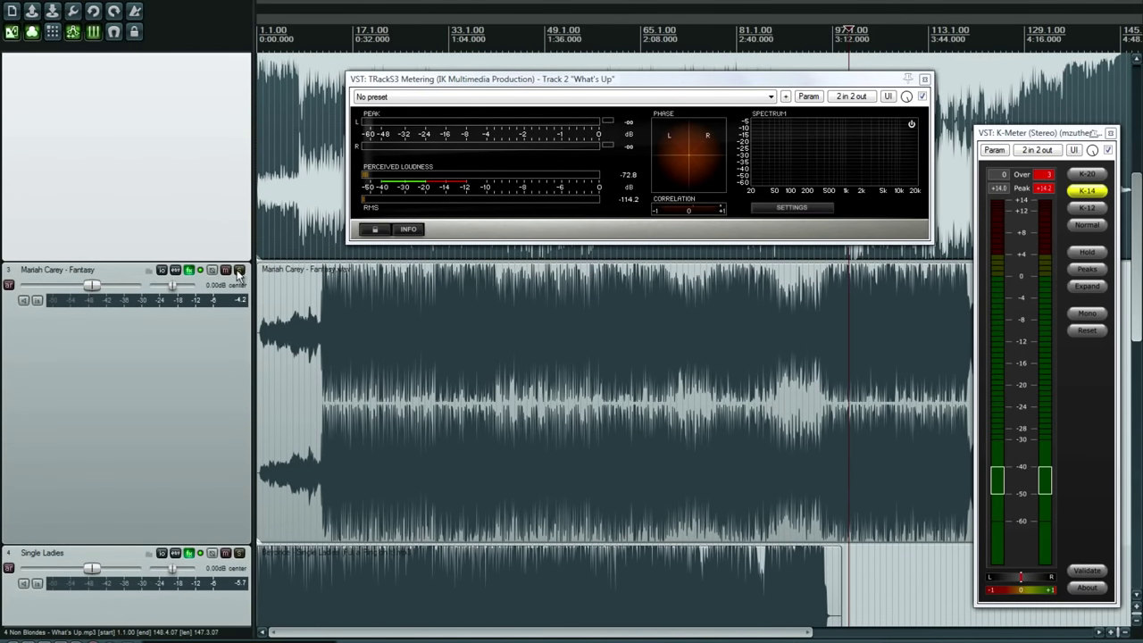
click(240, 270)
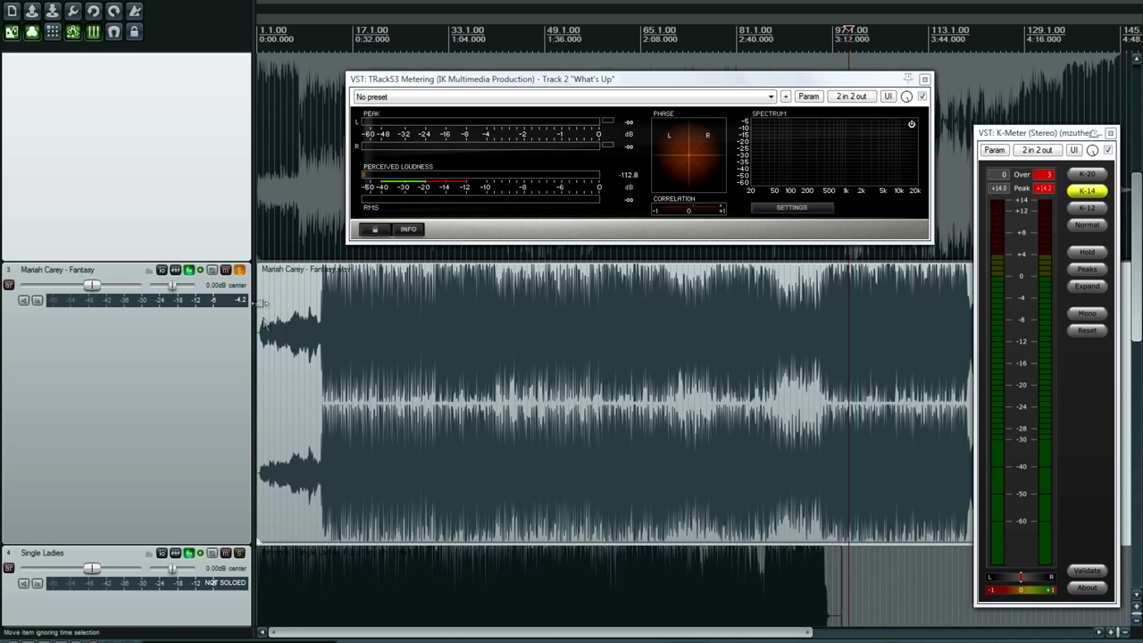
click(307, 352)
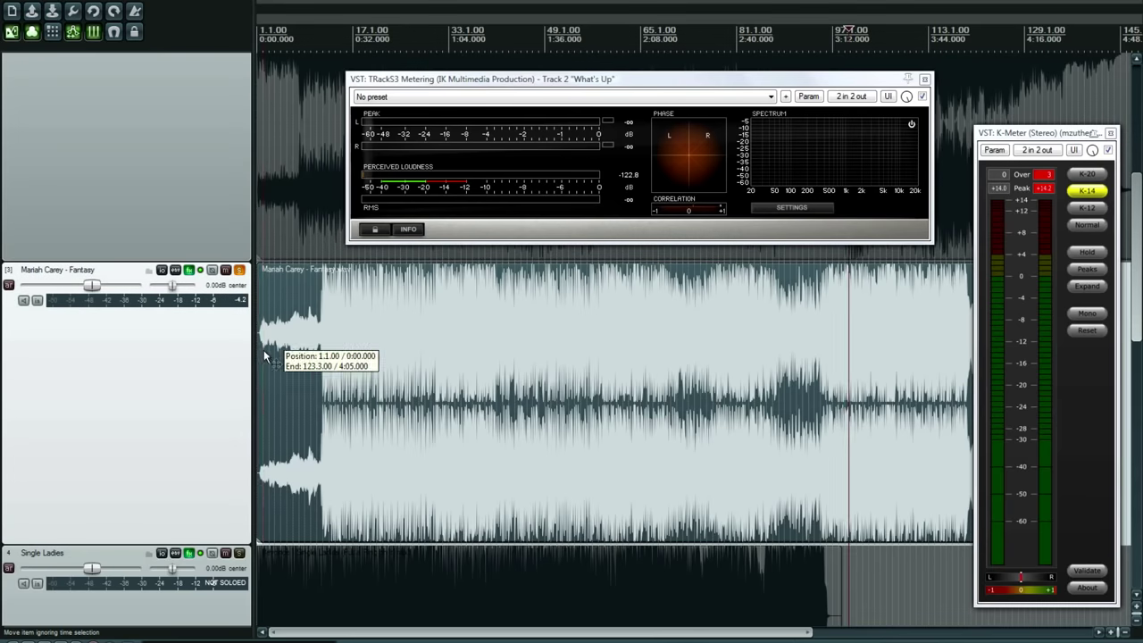
key(space)
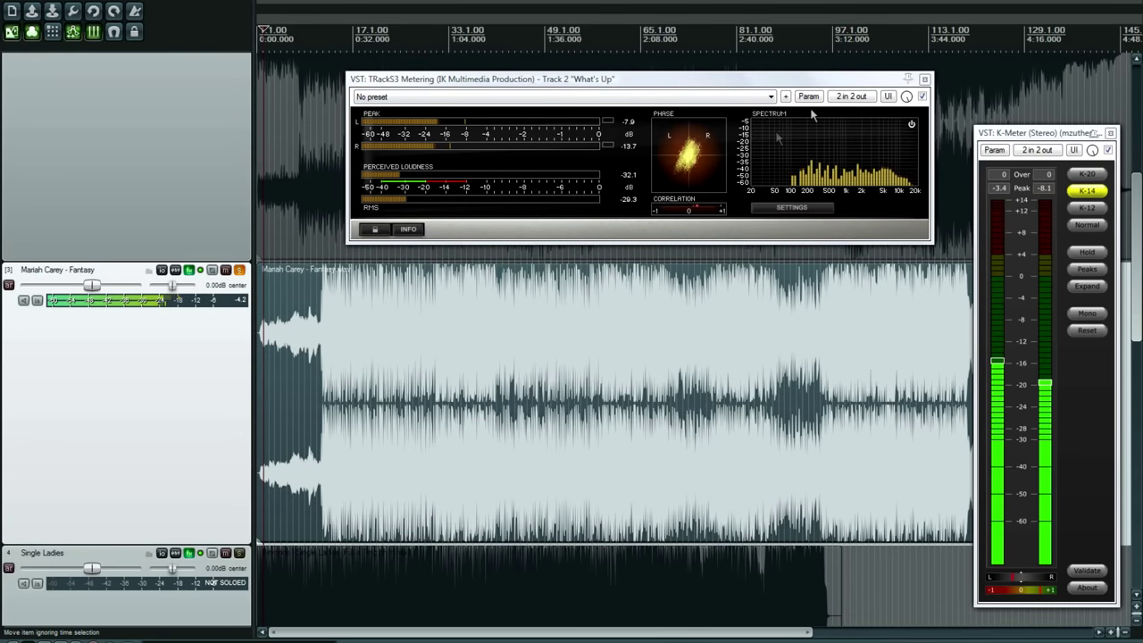
Close What's Up's metering window and float the T-RackS Metering of the Mariah Carey - Fantasy track from its FX chain.
click(925, 78)
click(189, 270)
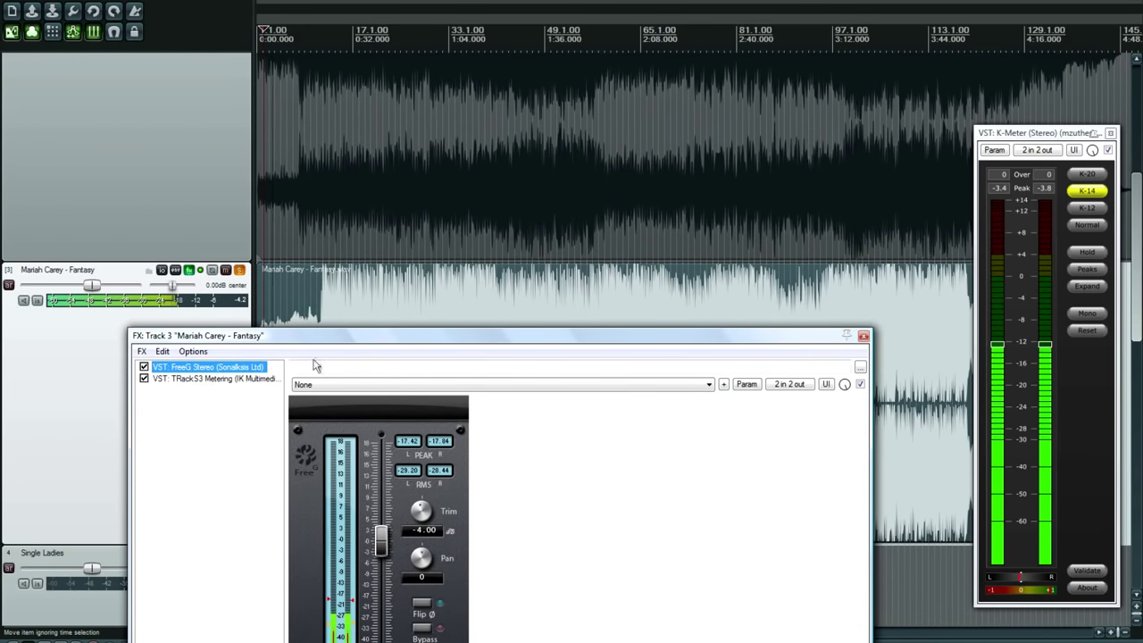
drag(306, 338, 438, 158)
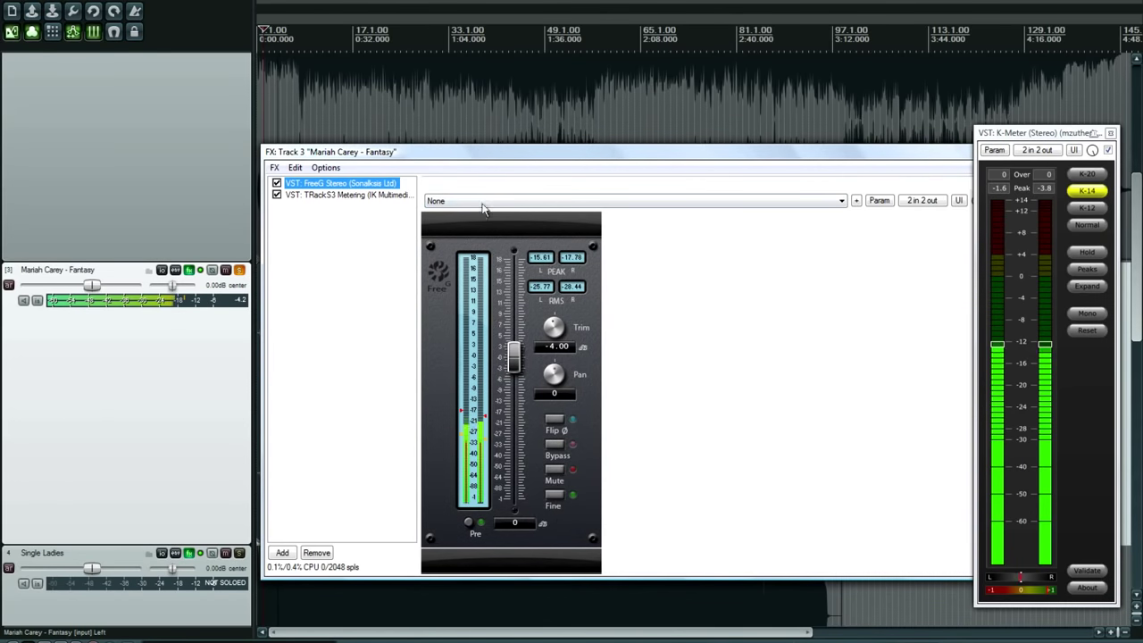
double_click(344, 196)
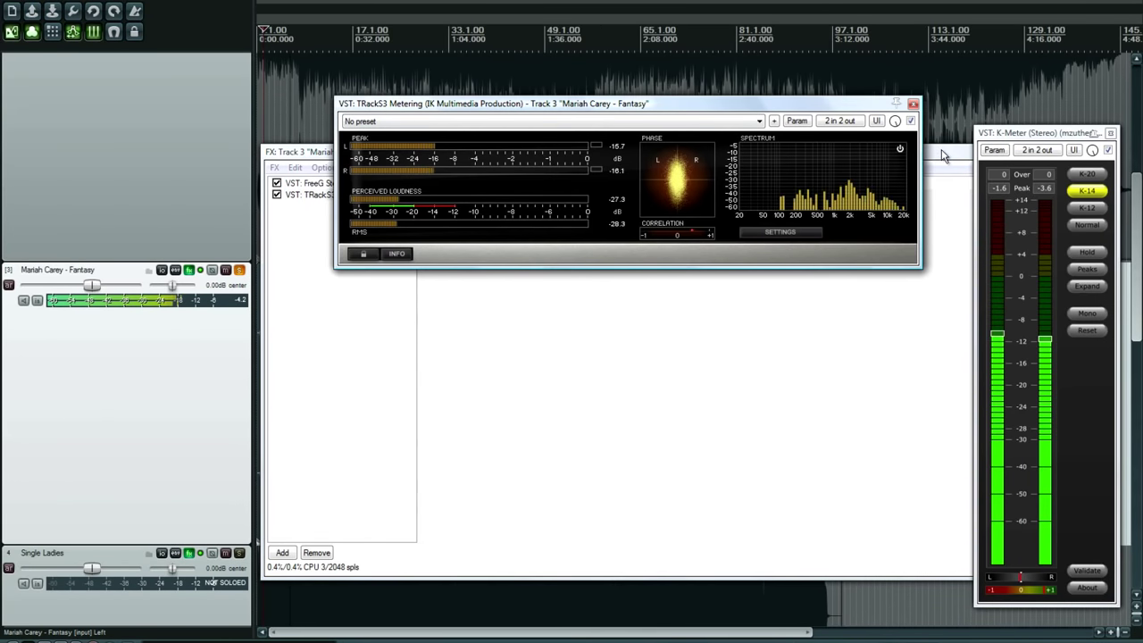
Close the FX chain window, move the metering window above the Mariah Carey - Fantasy waveform, and stop playback.
drag(944, 156, 622, 272)
click(620, 295)
drag(616, 105, 590, 37)
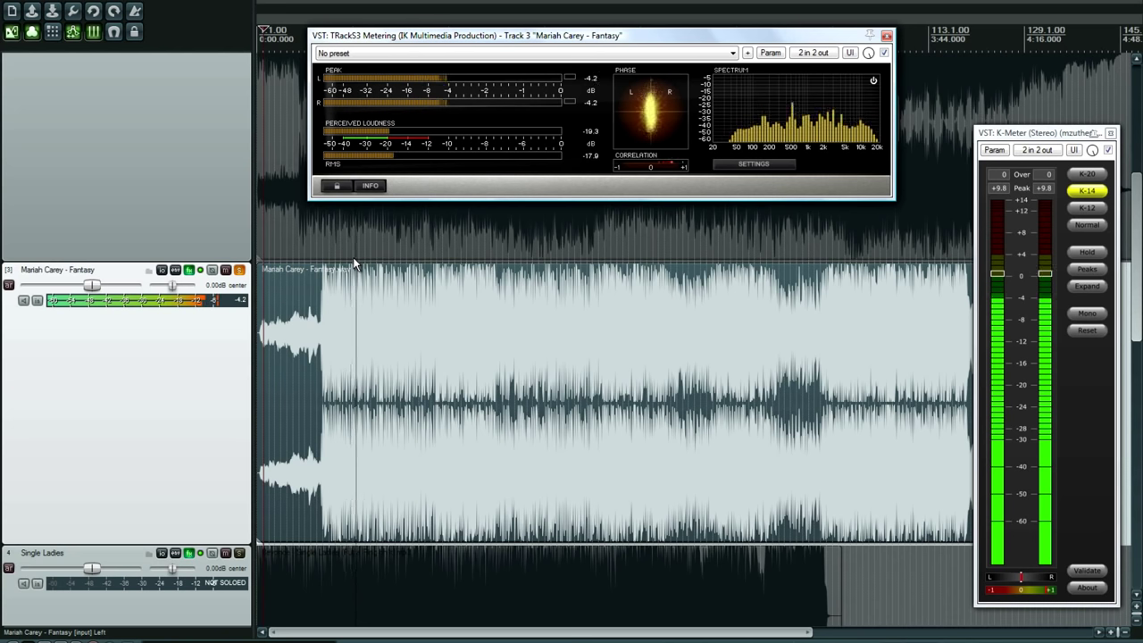
key(space)
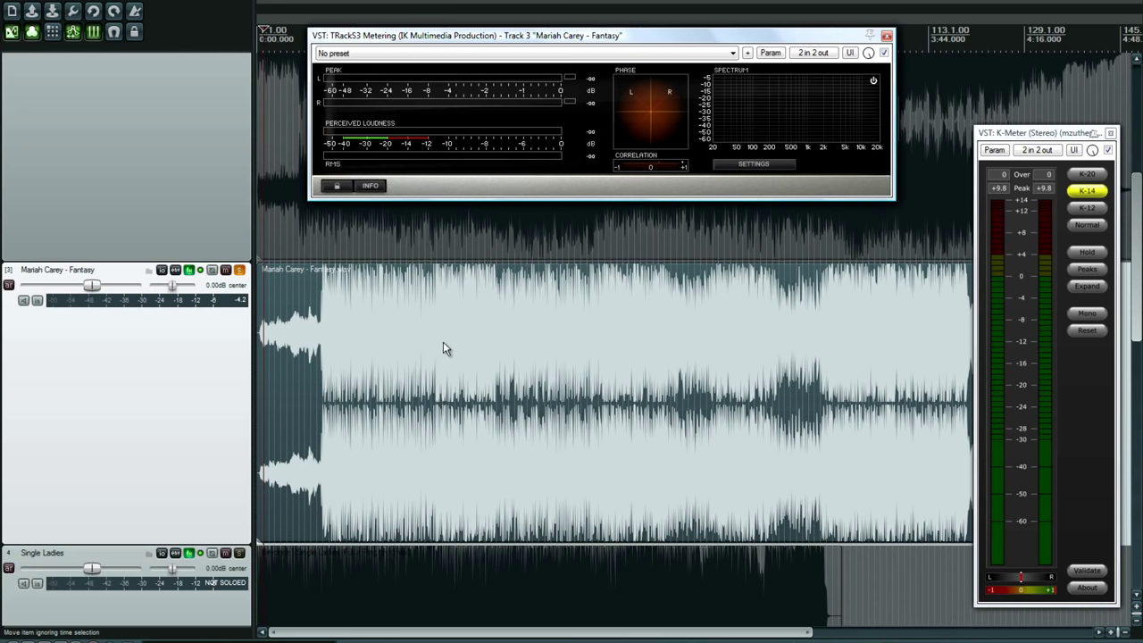
Play Mariah Carey - Fantasy from about 1:15 and from about 2:39 while watching the meters, and stop playback.
click(444, 343)
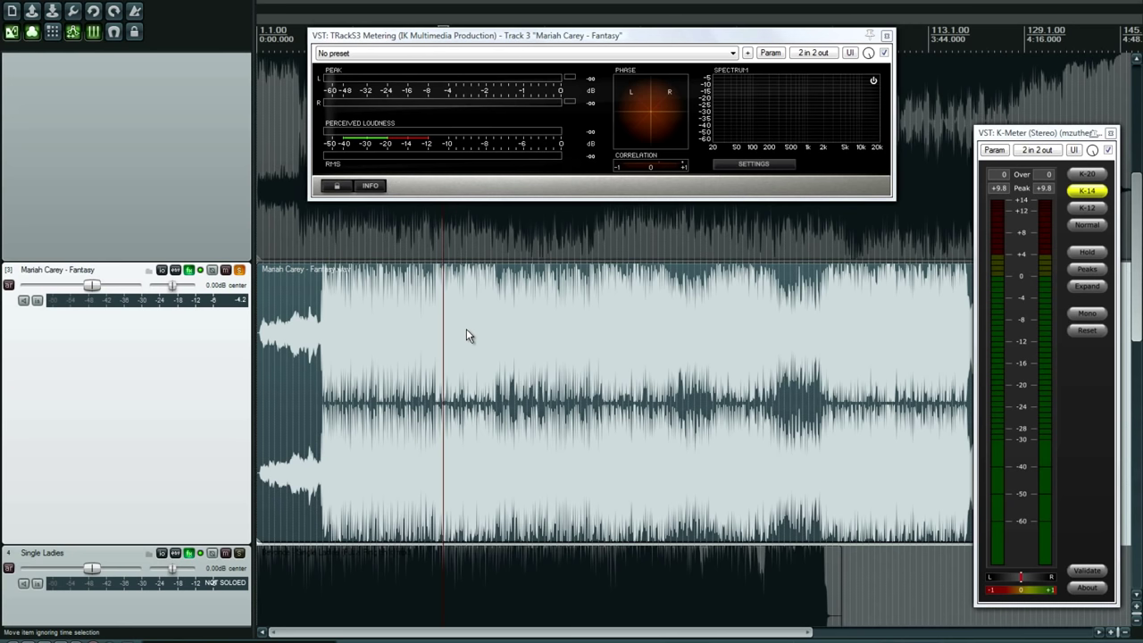
click(460, 335)
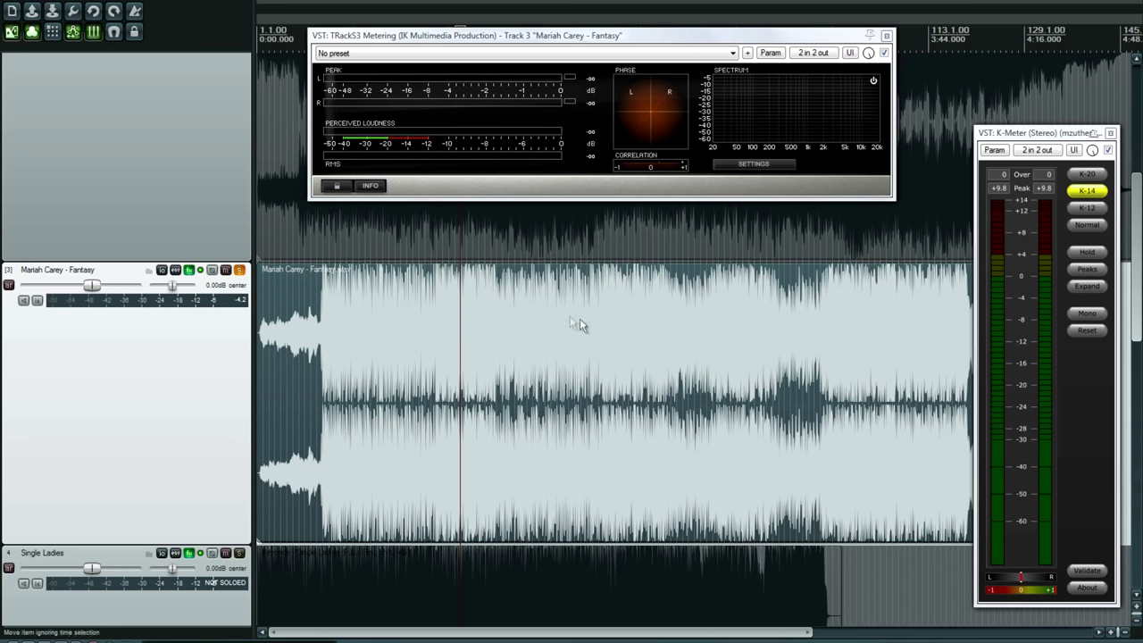
click(472, 325)
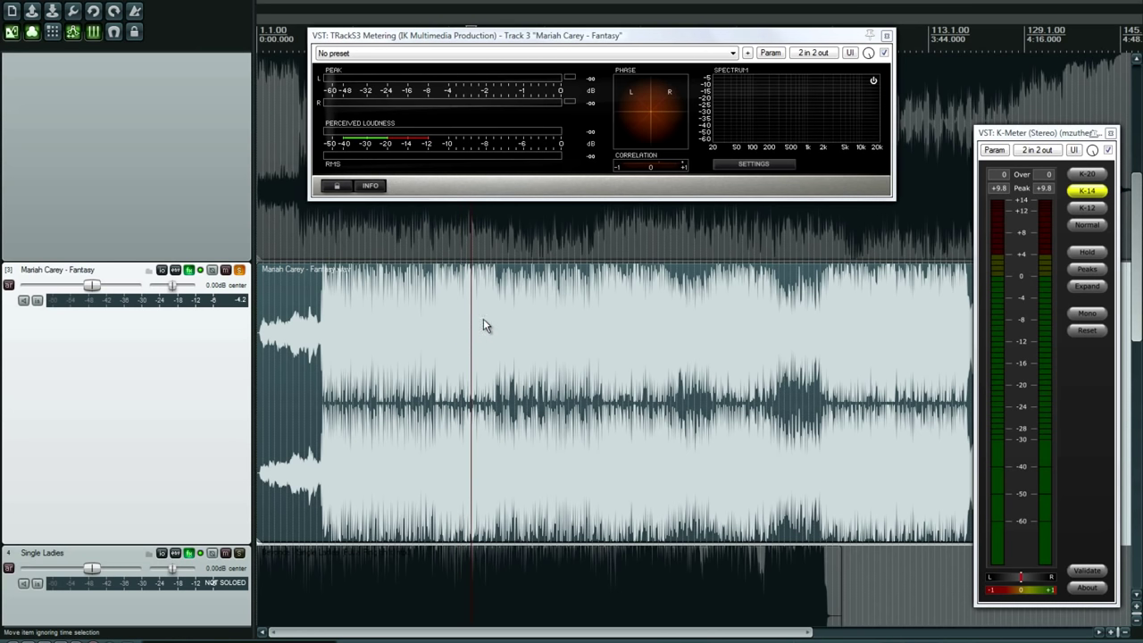
click(483, 325)
key(space)
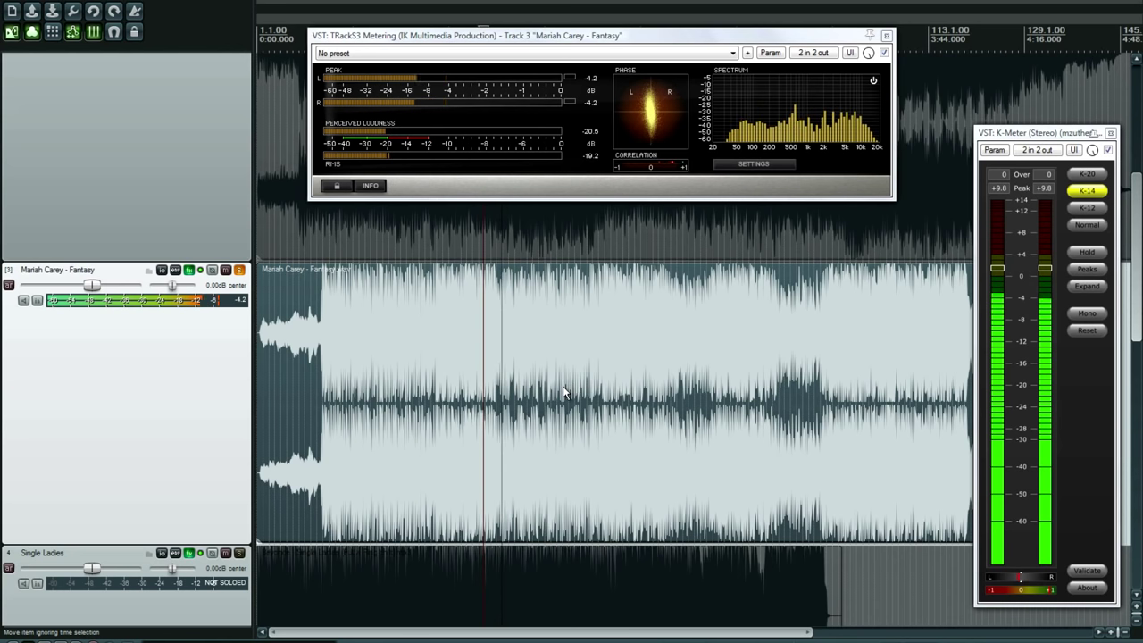
click(734, 386)
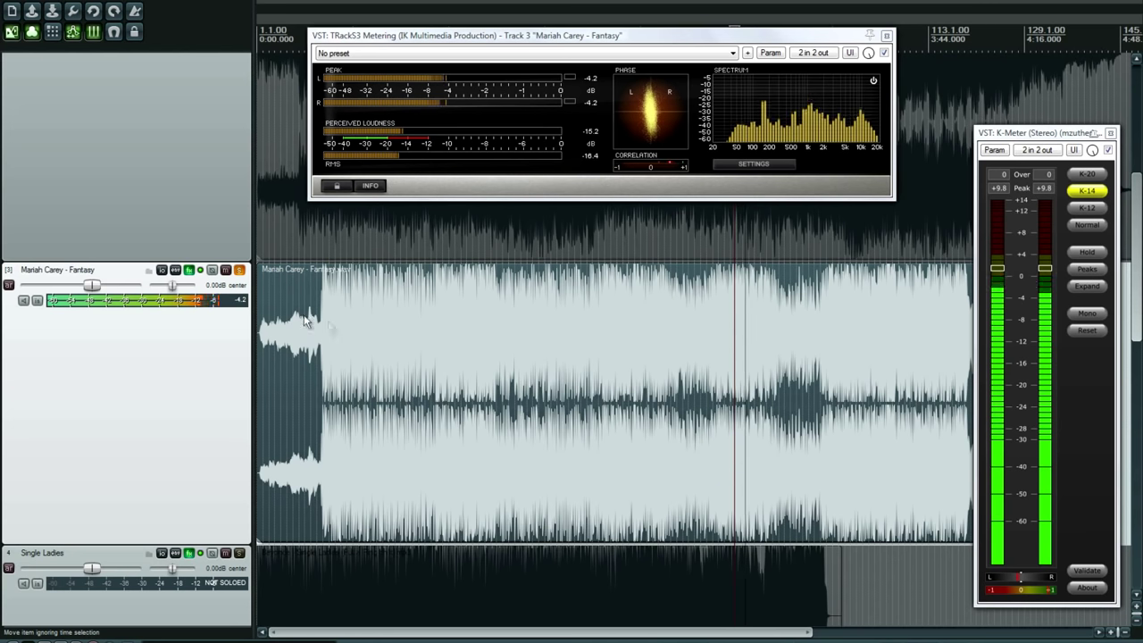
key(space)
Switch the solo from Mariah Carey - Fantasy to Single Ladies.
click(241, 270)
drag(1133, 312, 1099, 389)
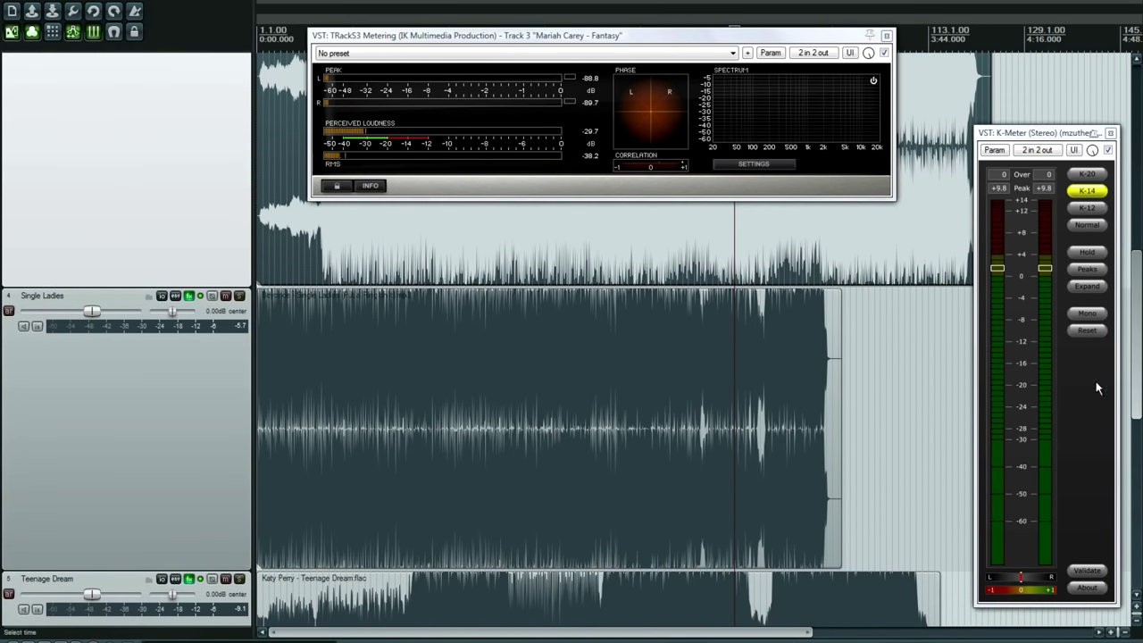
click(240, 299)
key(Delete)
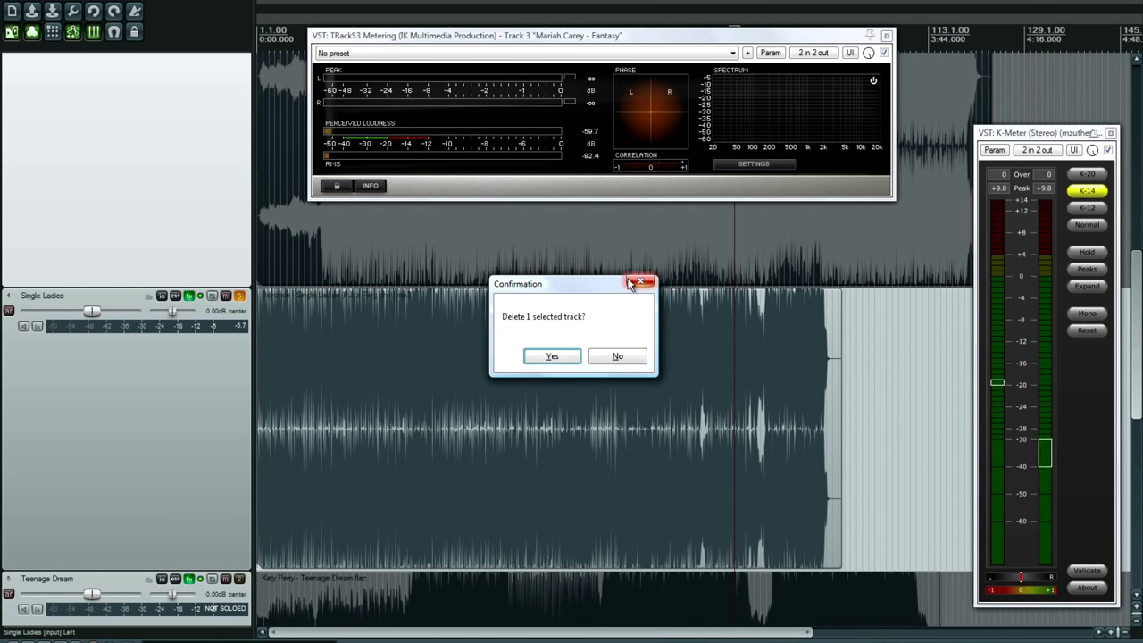
click(630, 355)
click(626, 357)
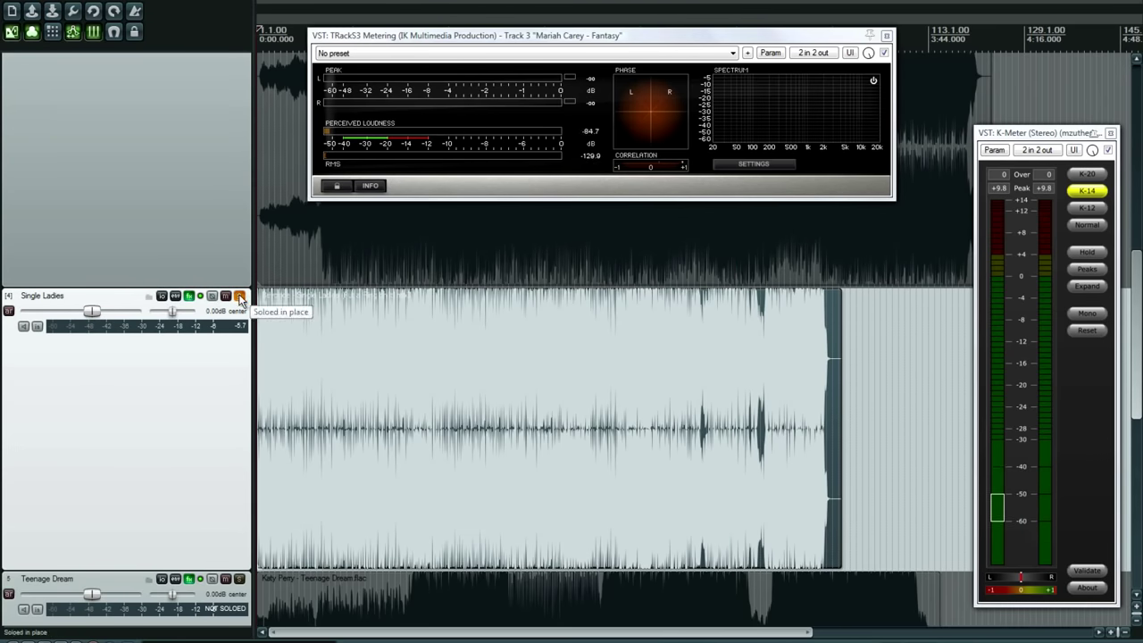
Play Single Ladies from the start and replace Mariah Carey - Fantasy's metering window with the floating T-RackS Metering from Single Ladies' FX chain.
key(space)
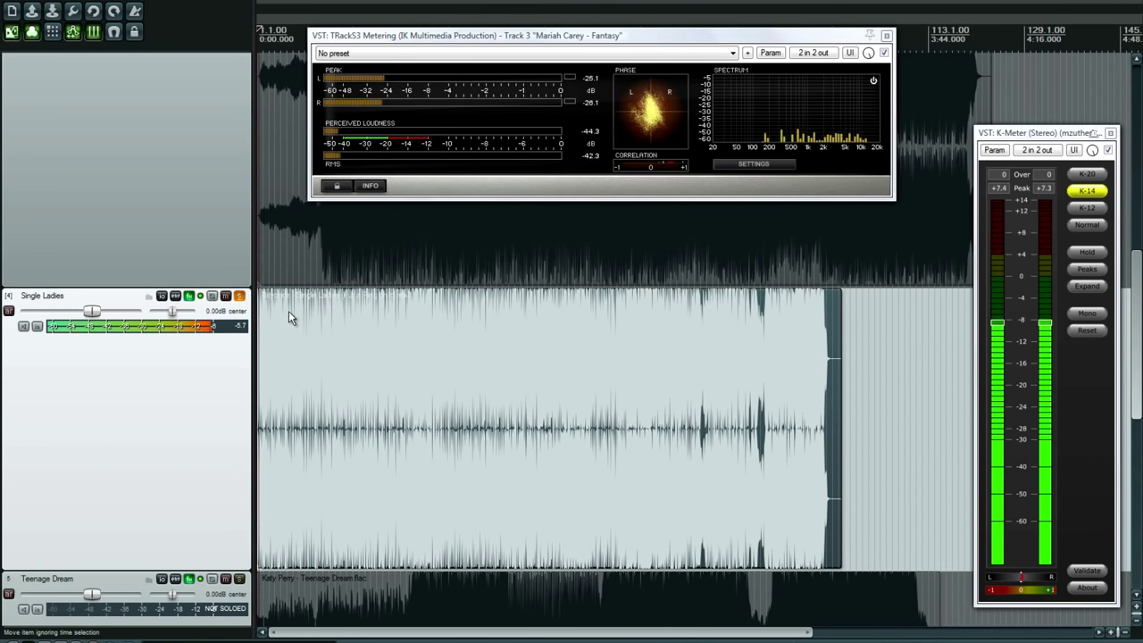
click(189, 296)
click(200, 395)
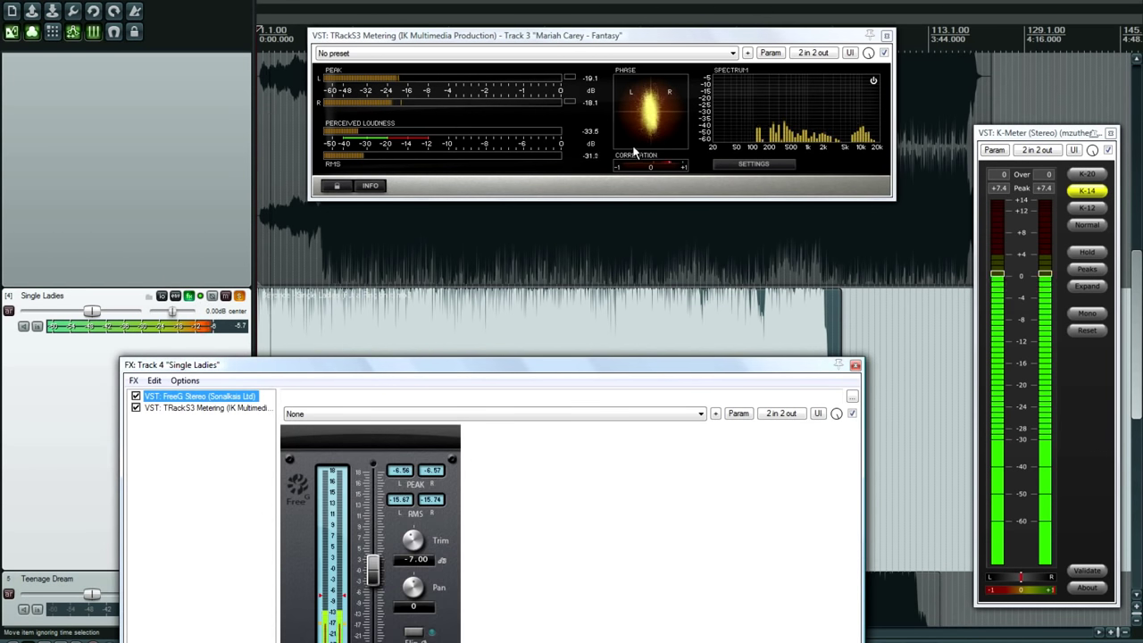
click(886, 36)
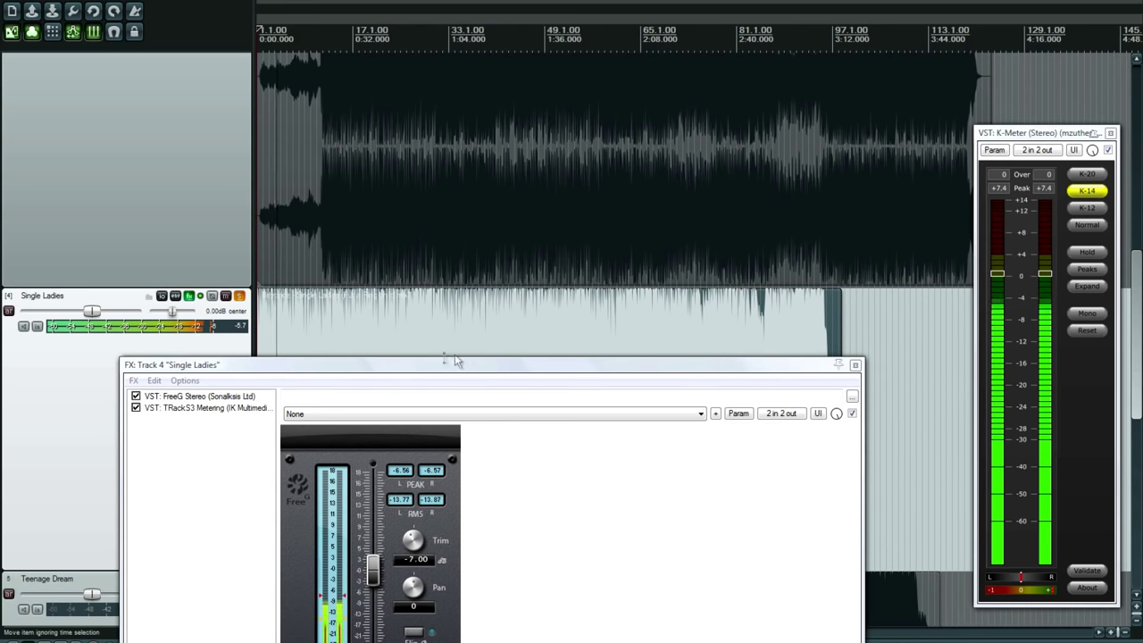
double_click(209, 409)
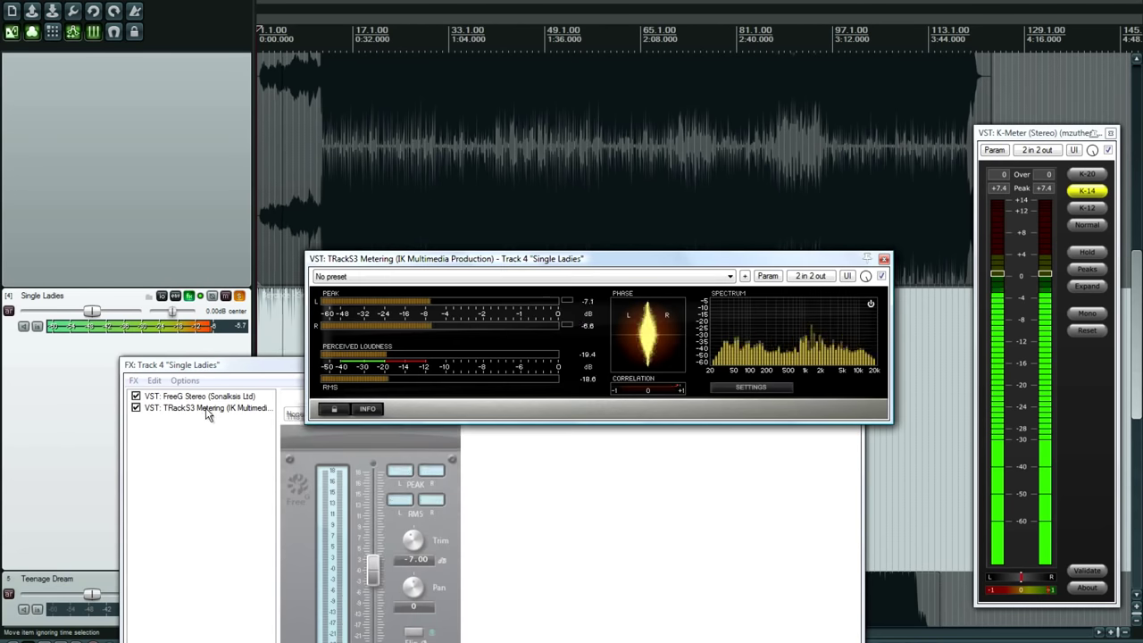
click(248, 434)
drag(250, 365, 223, 470)
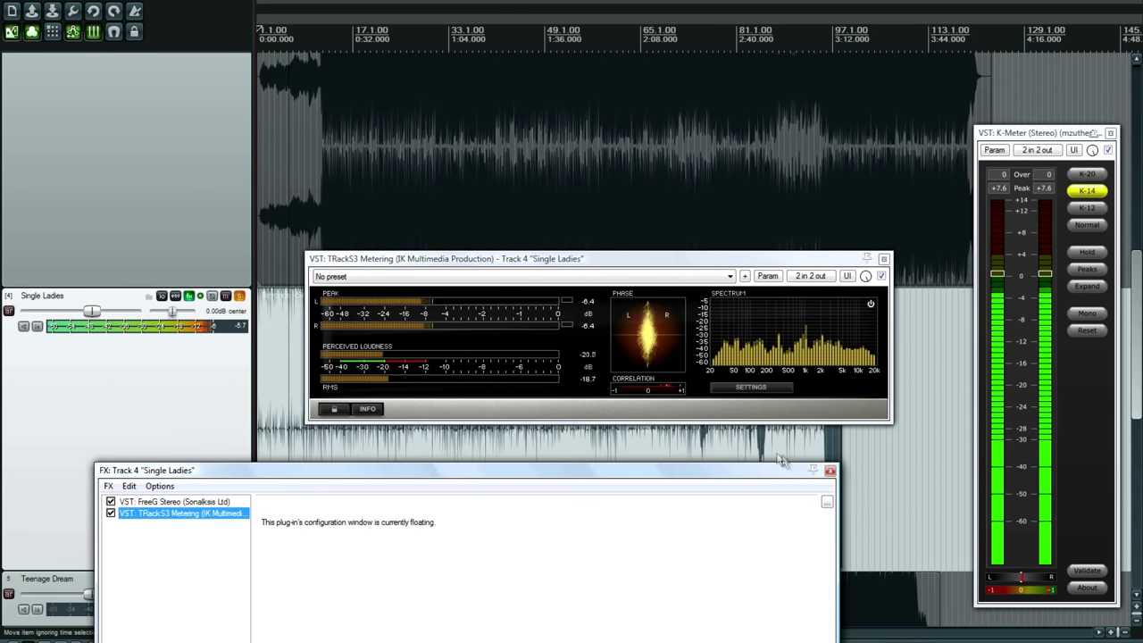
click(830, 471)
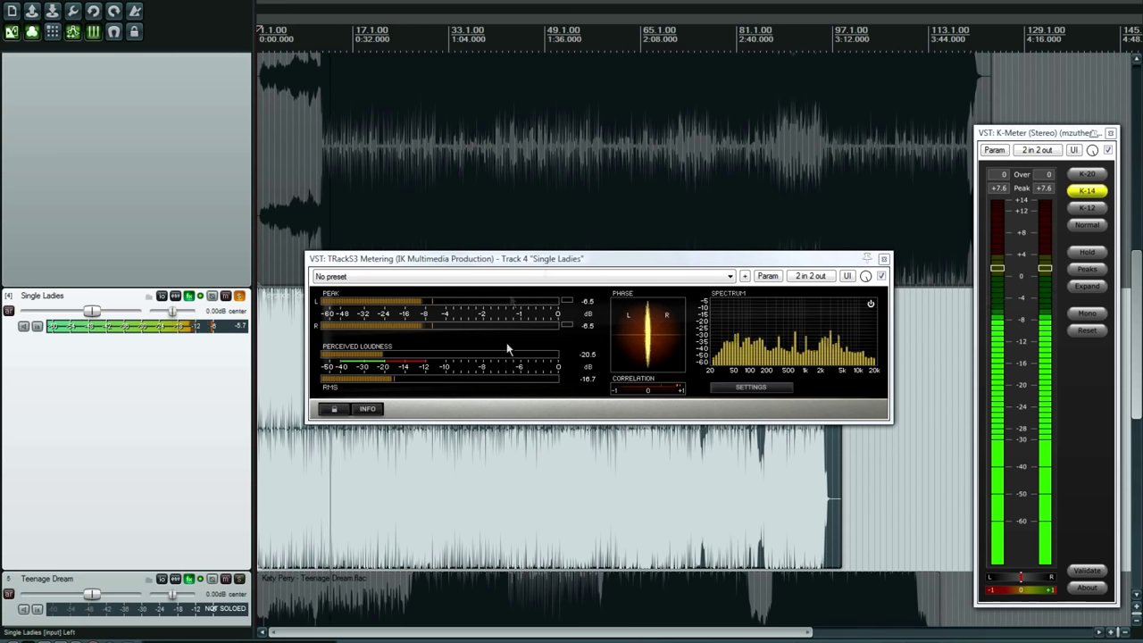
Check Single Ladies on the meters from about 1:34 and 1:50, stop playback, and move the metering window above its waveform.
click(540, 32)
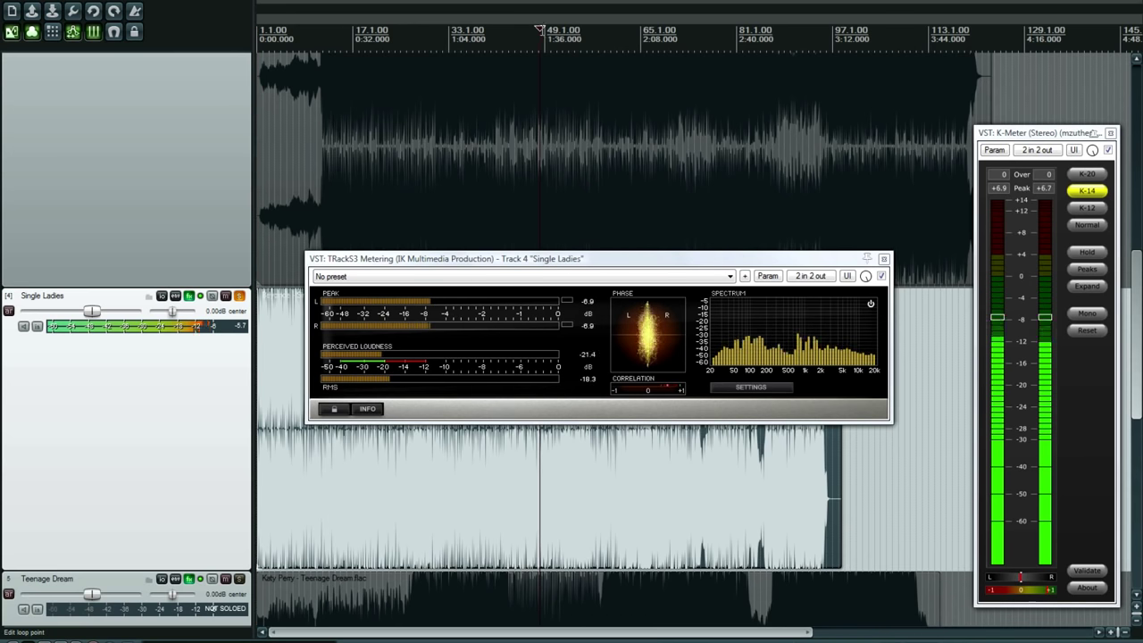
click(589, 30)
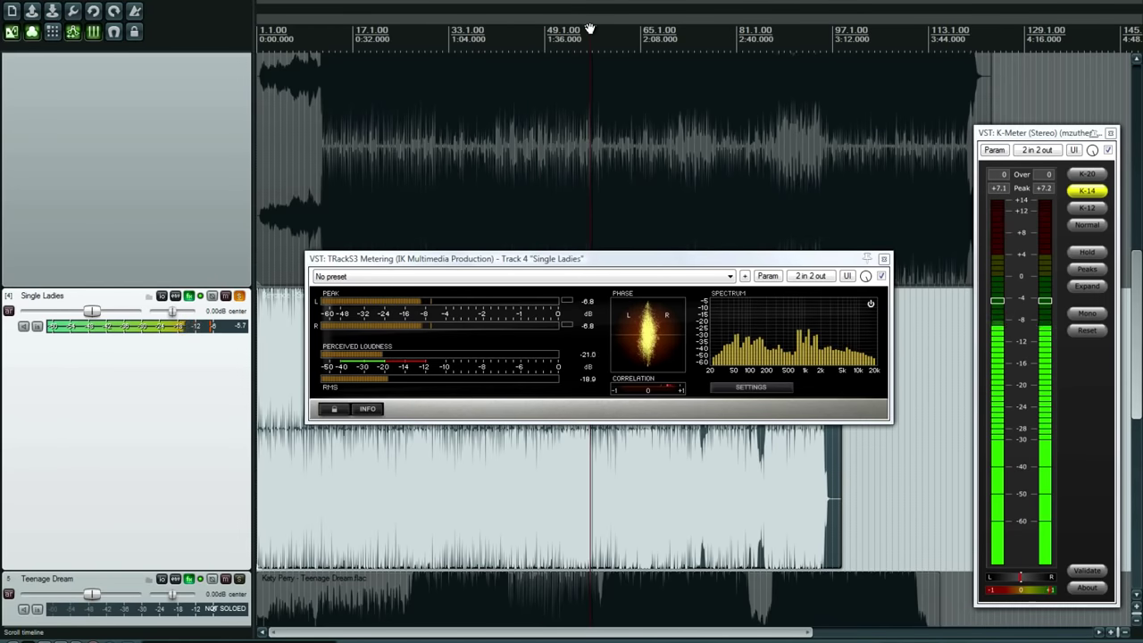
key(space)
drag(569, 264, 576, 73)
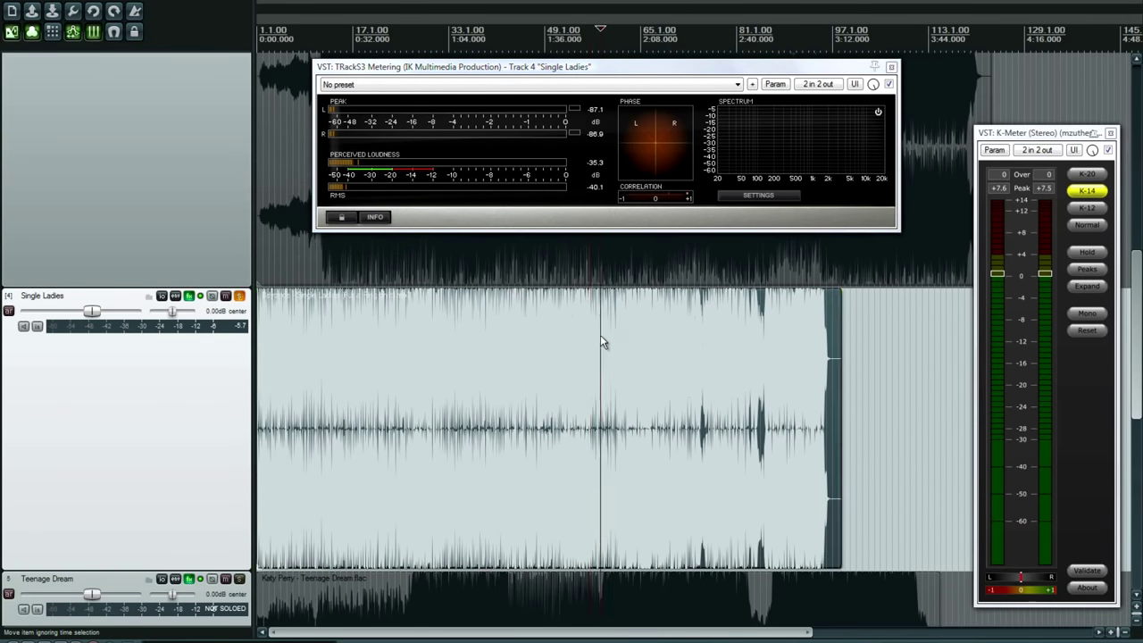
Inspect the Single Ladies waveform around 1:54, play the track from about 2:47 against the meters, and stop playback.
scroll(638, 333, up, 8)
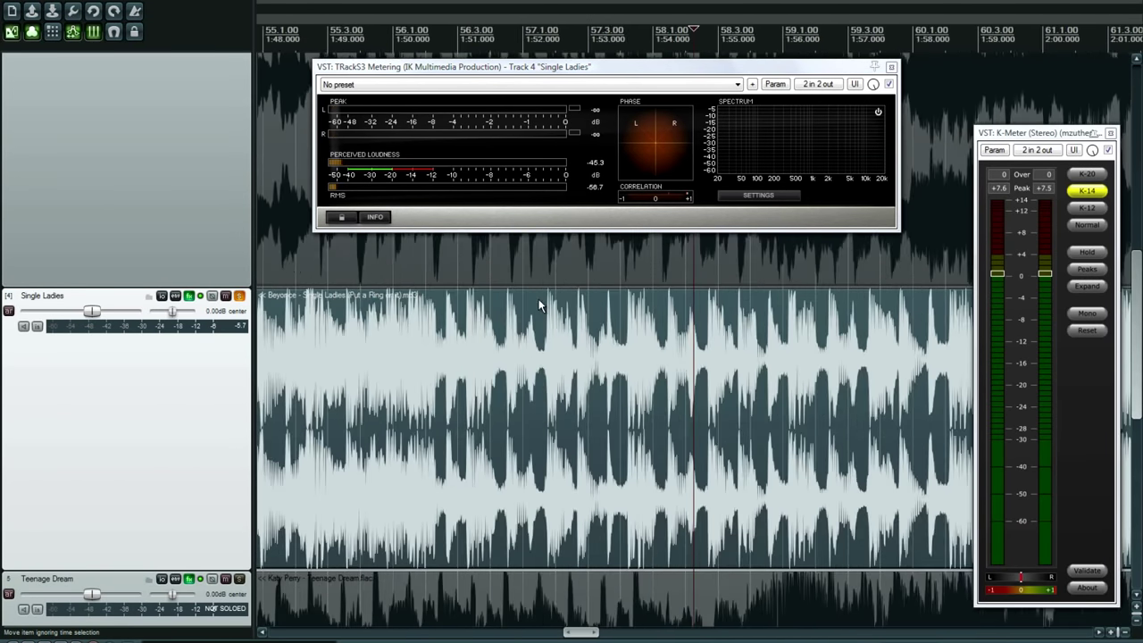
scroll(529, 347, down, 2)
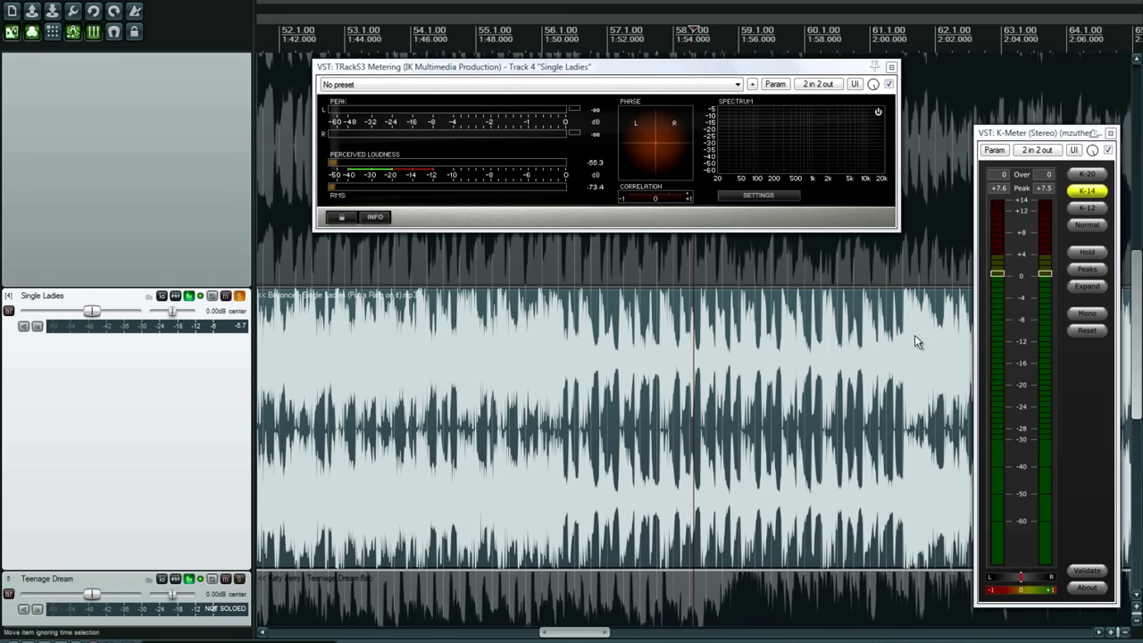
scroll(901, 335, up, 3)
scroll(816, 362, down, 6)
scroll(816, 360, down, 3)
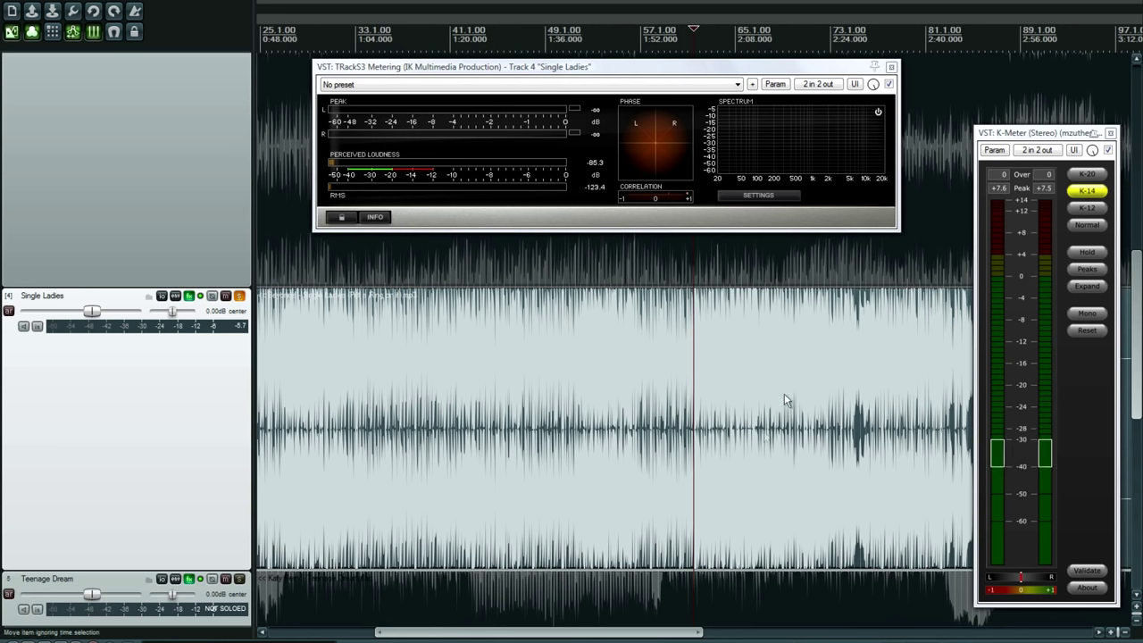
drag(613, 634, 702, 630)
click(731, 36)
key(space)
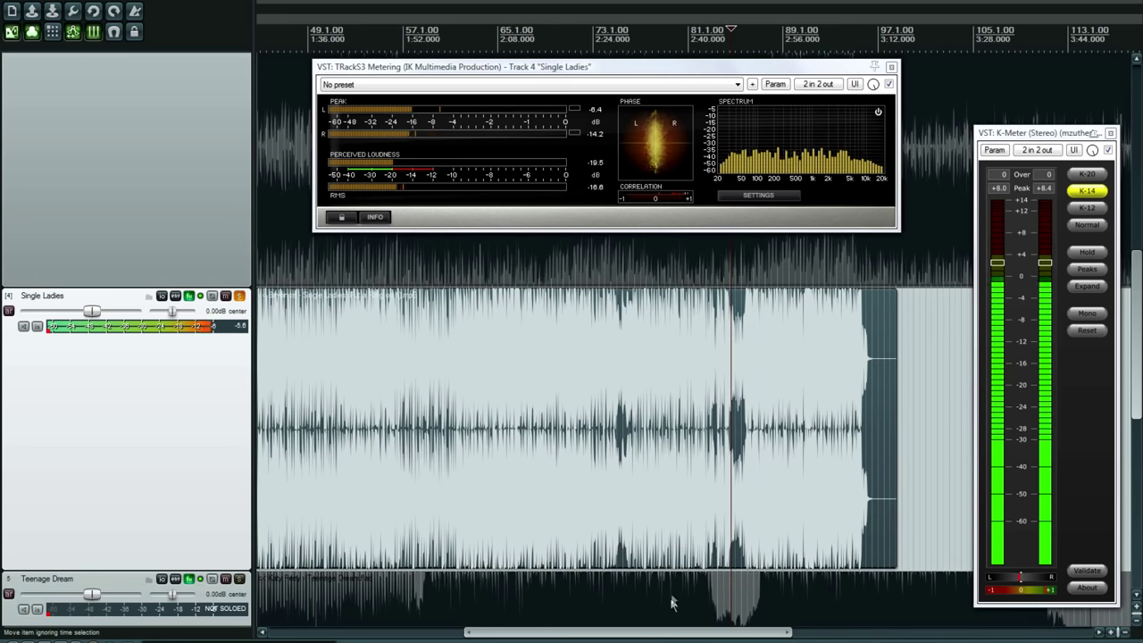
key(space)
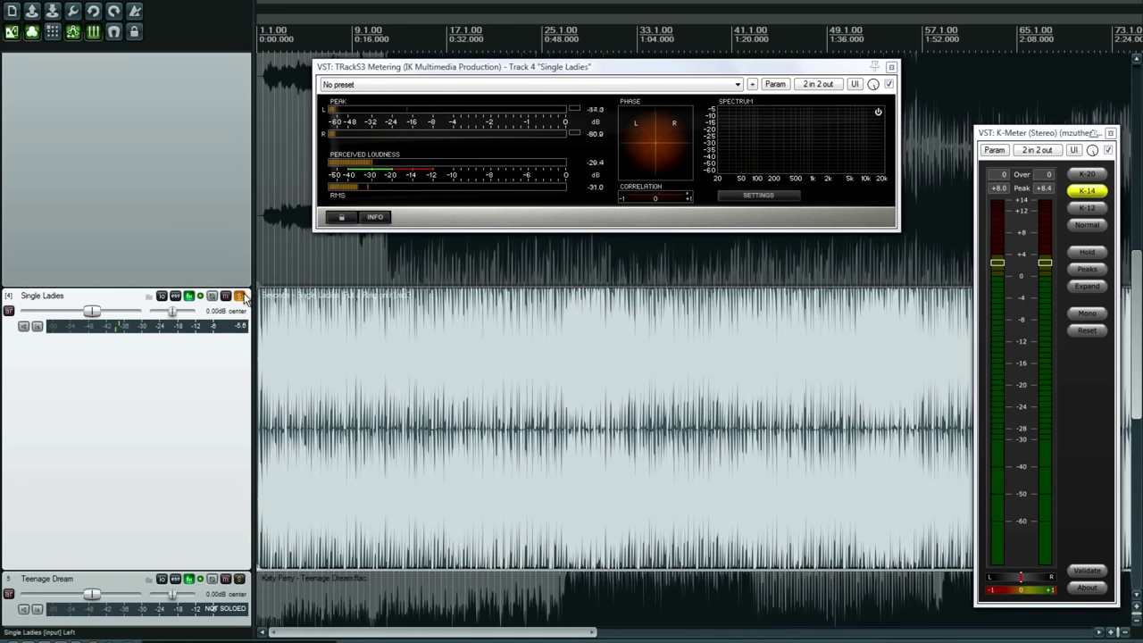
Unsolo Single Ladies, solo the Teenage Dream track and play it from the beginning.
click(239, 296)
scroll(369, 360, down, 5)
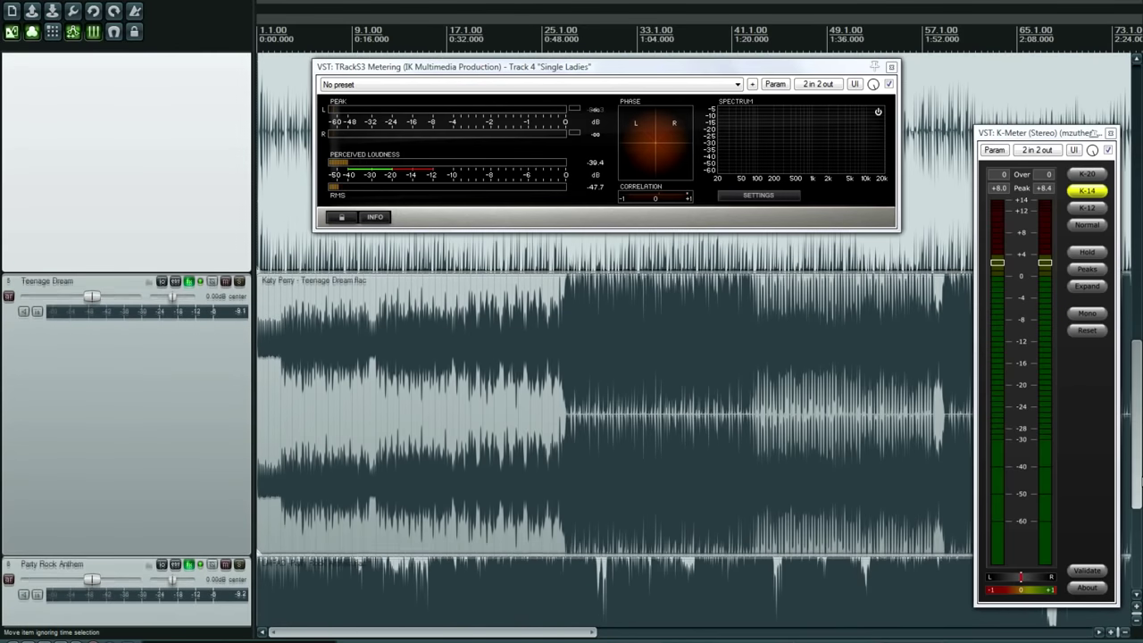
click(239, 301)
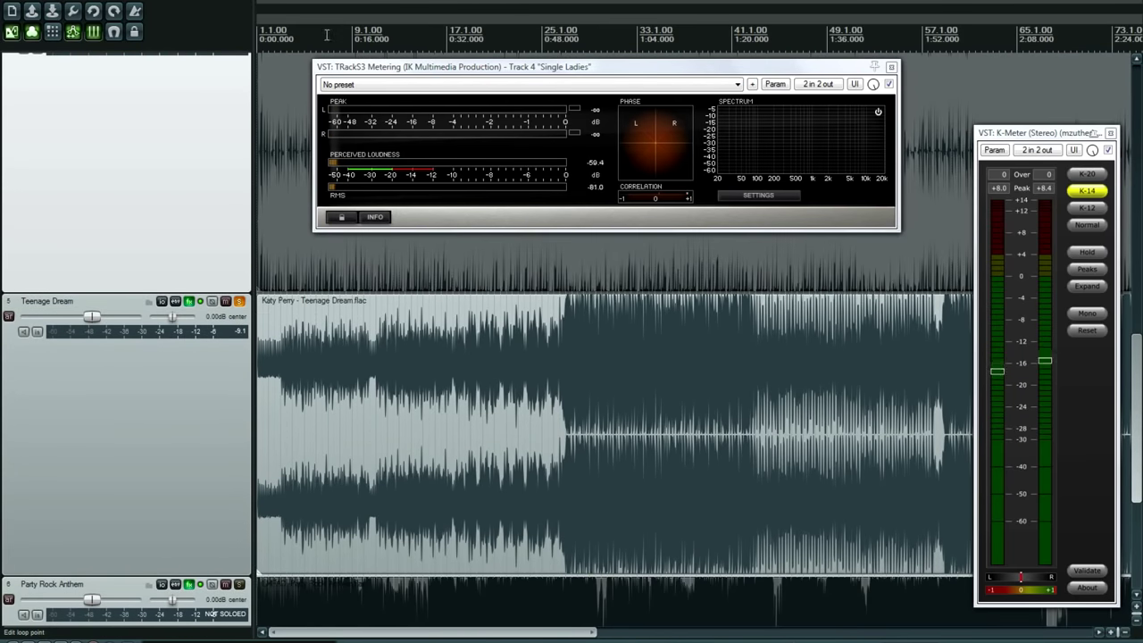
key(space)
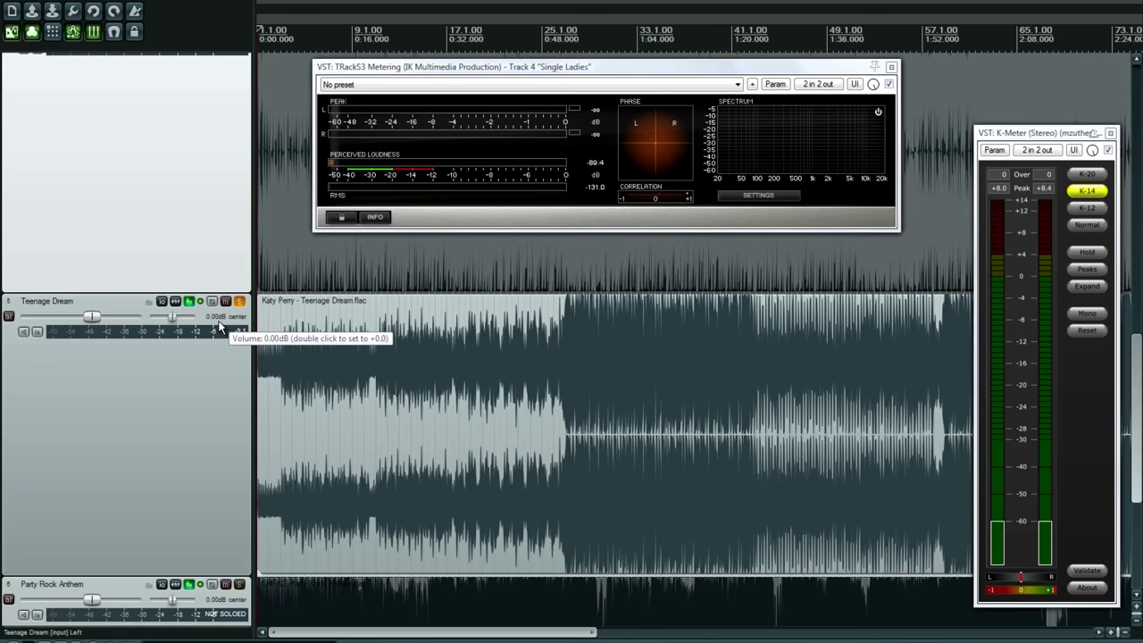
key(space)
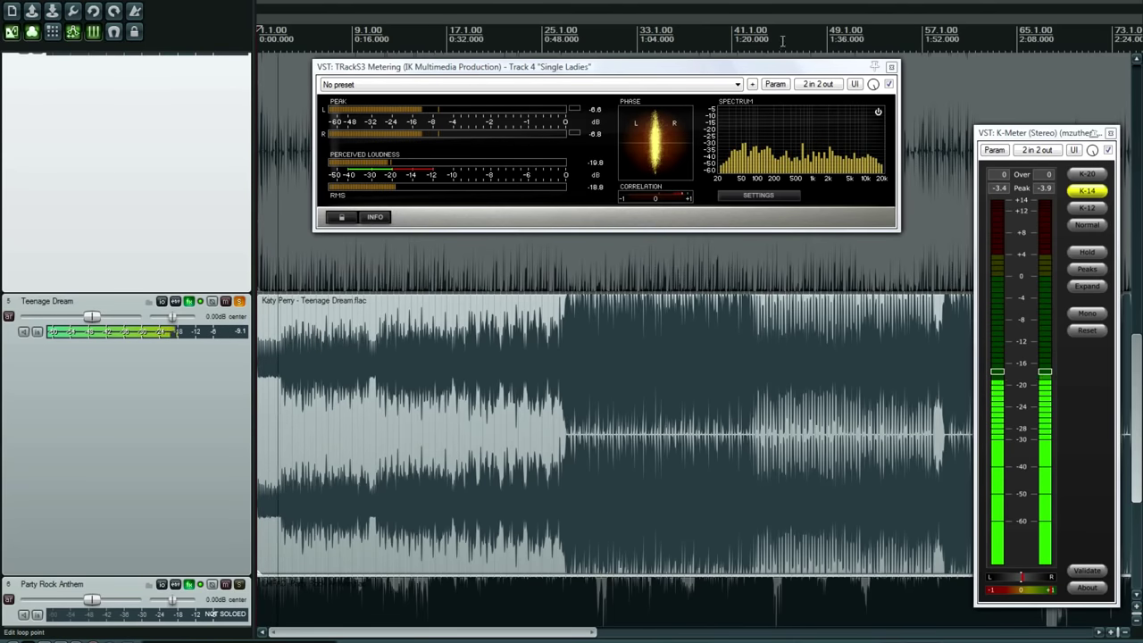
Replace the Single Ladies metering window with Teenage Dream's floating TRackS3 Metering window, placed above its waveform.
click(891, 68)
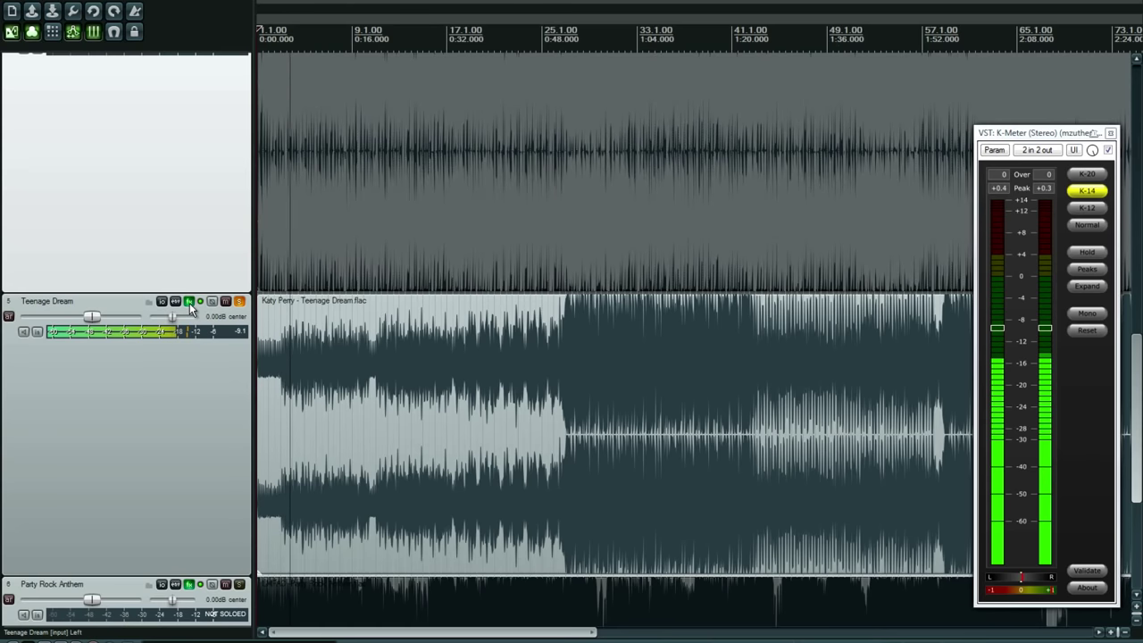
click(189, 302)
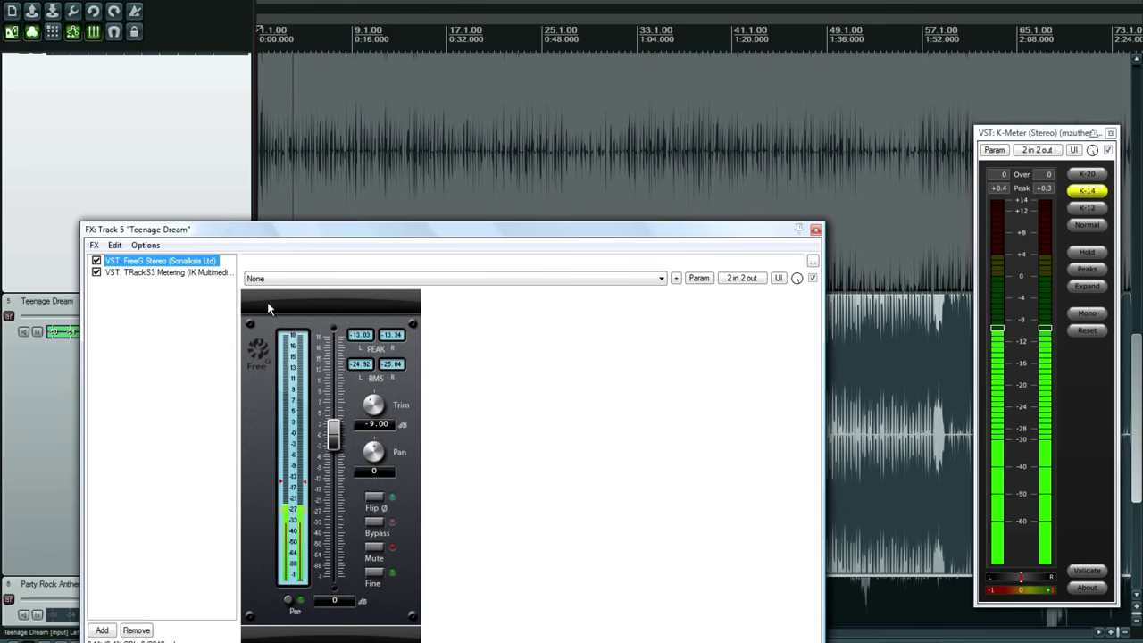
double_click(143, 275)
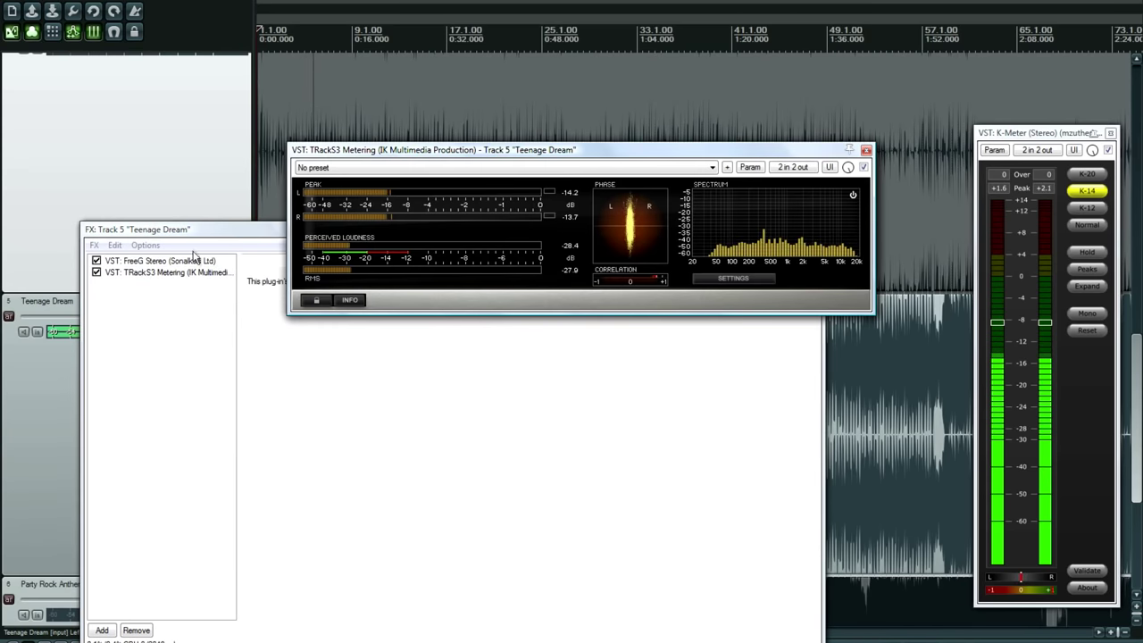
drag(232, 231, 216, 426)
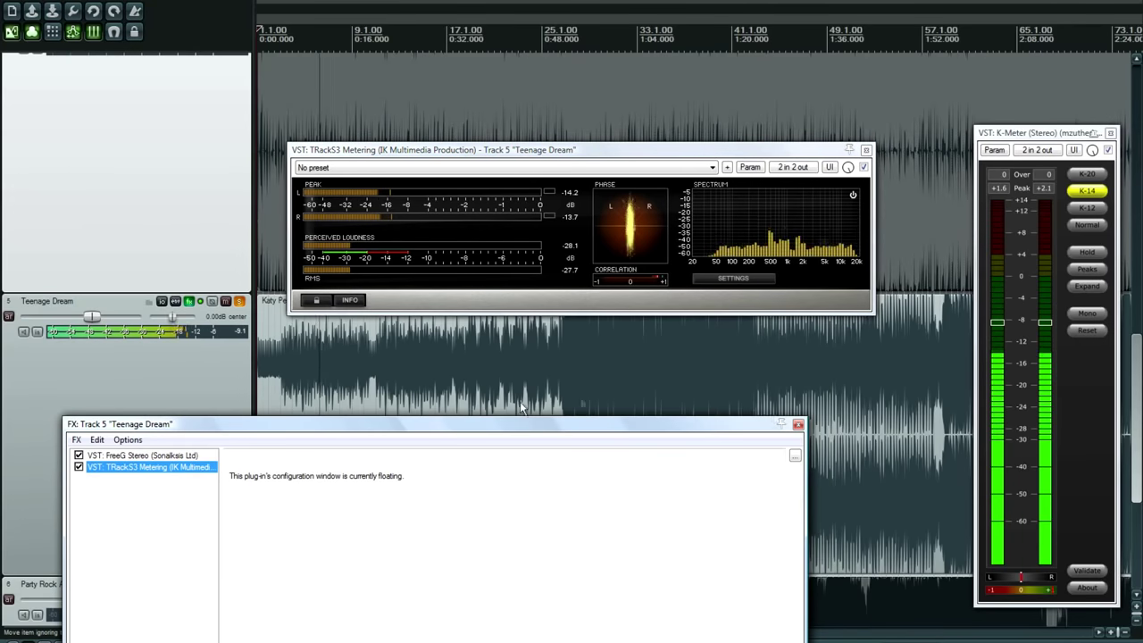
click(797, 425)
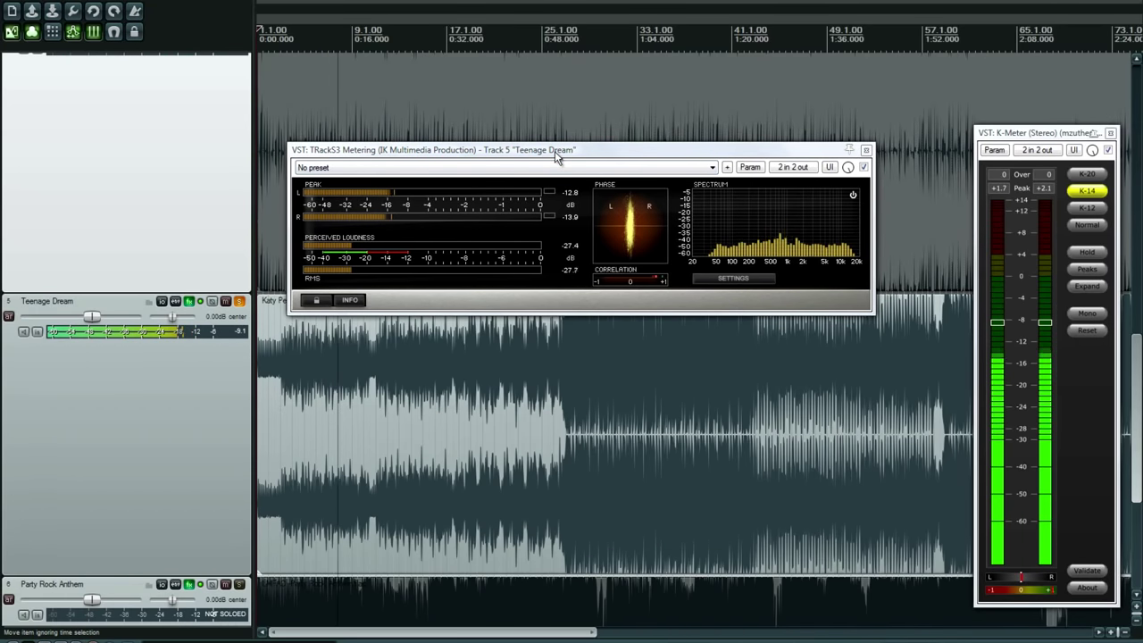
drag(556, 156, 568, 79)
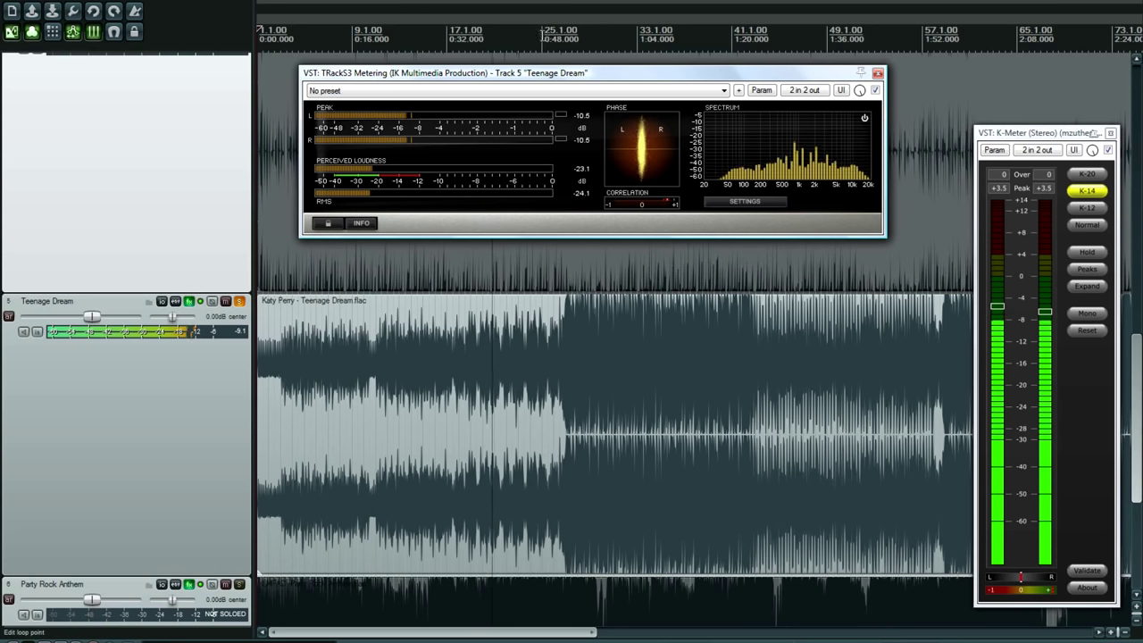
Listen to Teenage Dream from about 0:48, 2:15 and 3:12 against the meters, and stop playback.
click(546, 36)
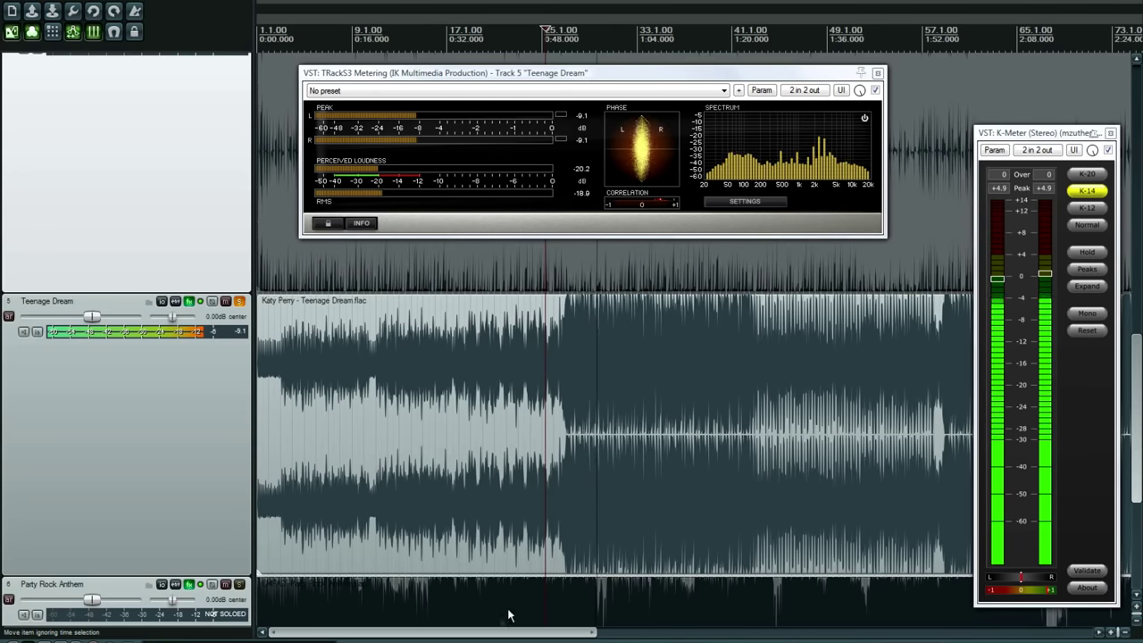
drag(497, 636, 564, 635)
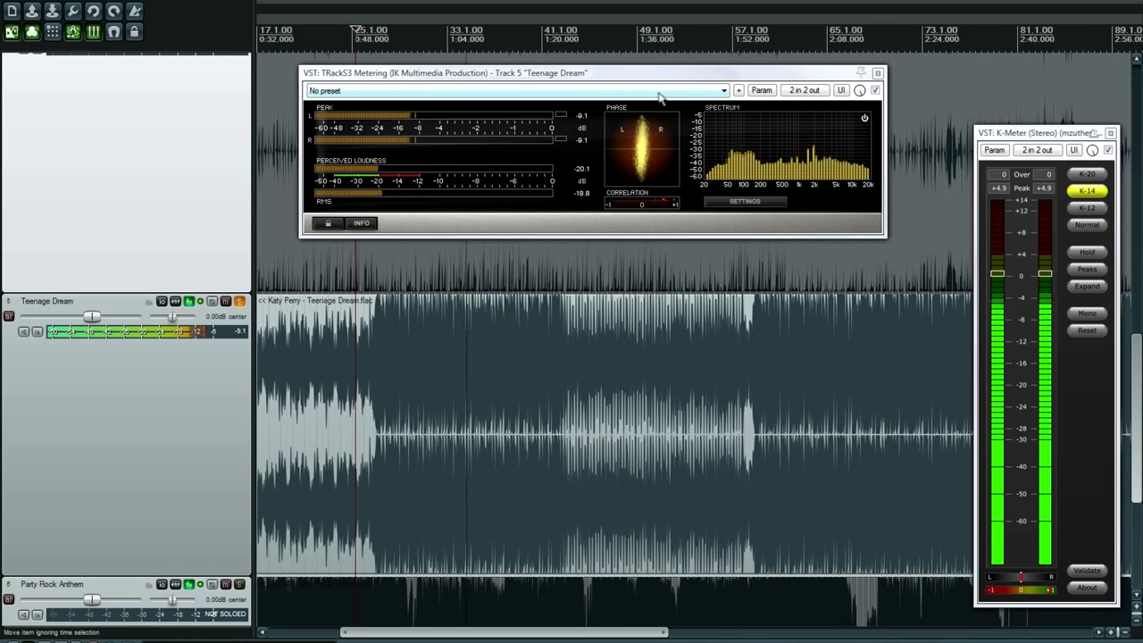
click(871, 32)
drag(544, 635, 661, 635)
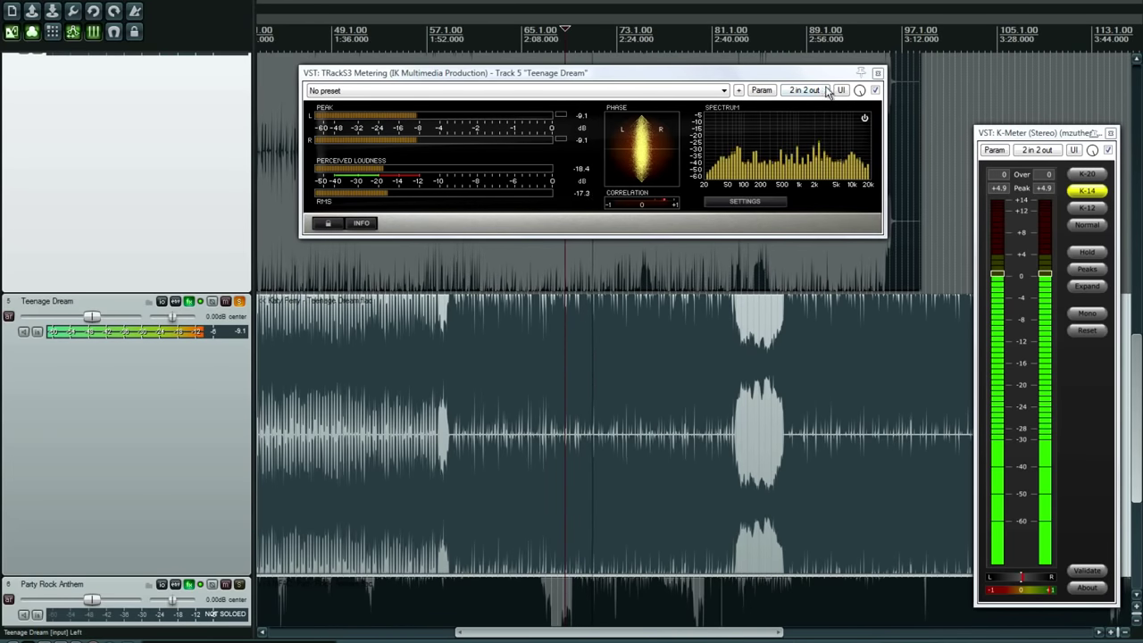
click(904, 33)
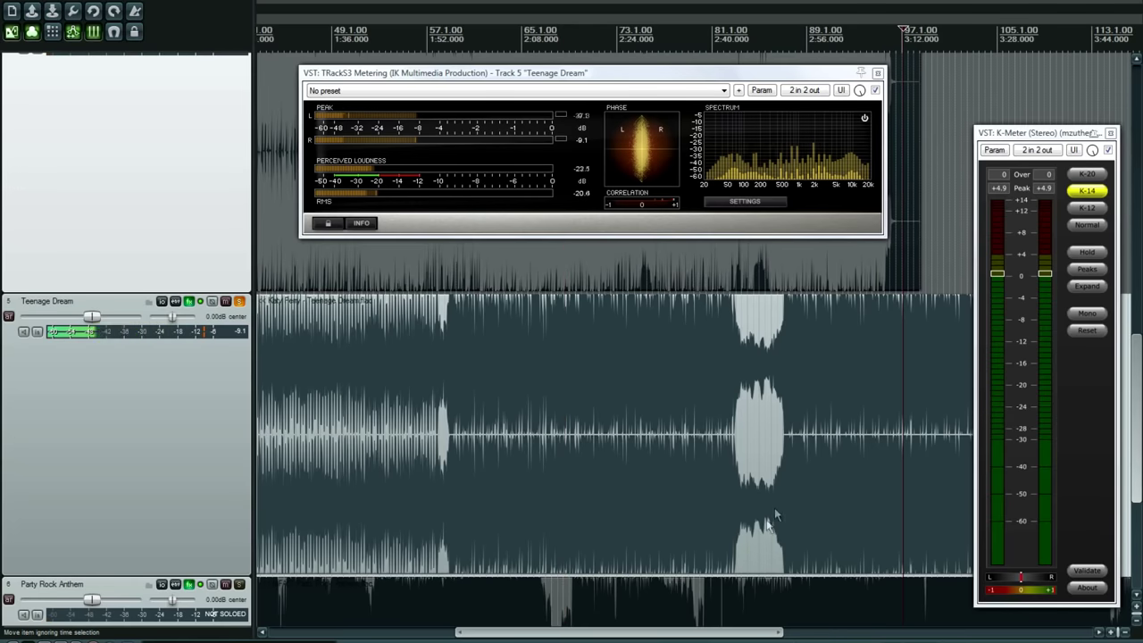
drag(677, 636, 775, 636)
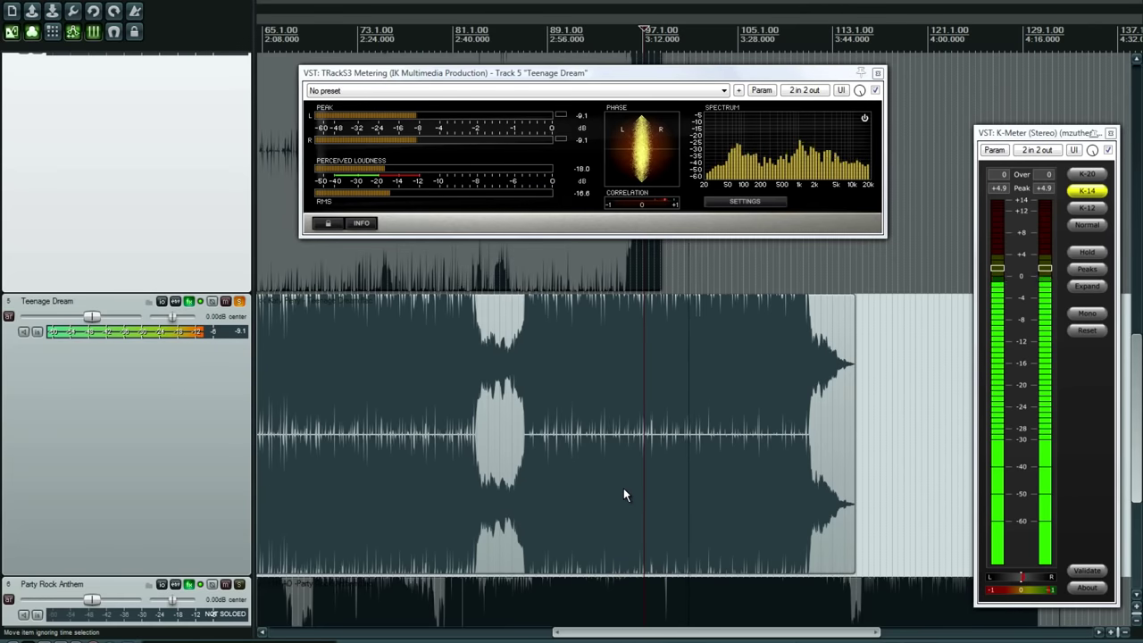
key(space)
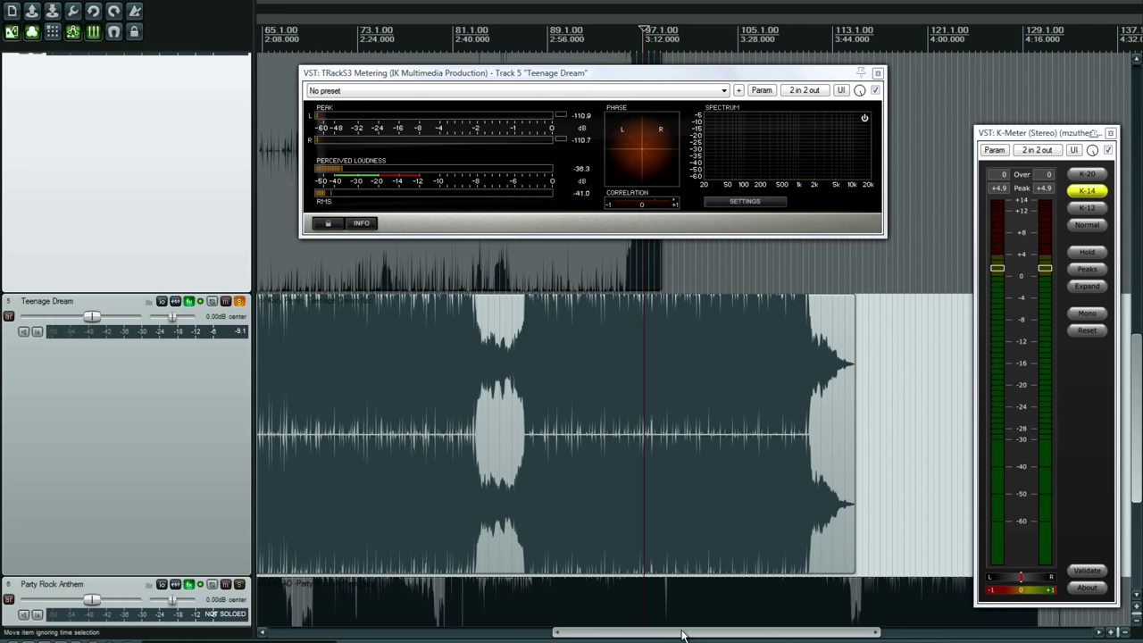
Switch the solo from Teenage Dream to What's Up and play it from about 1:48 and about 1:02.
drag(679, 636, 487, 635)
mouse_move(1137, 468)
mouse_down()
mouse_move(1138, 402)
mouse_move(1138, 482)
mouse_up()
click(268, 348)
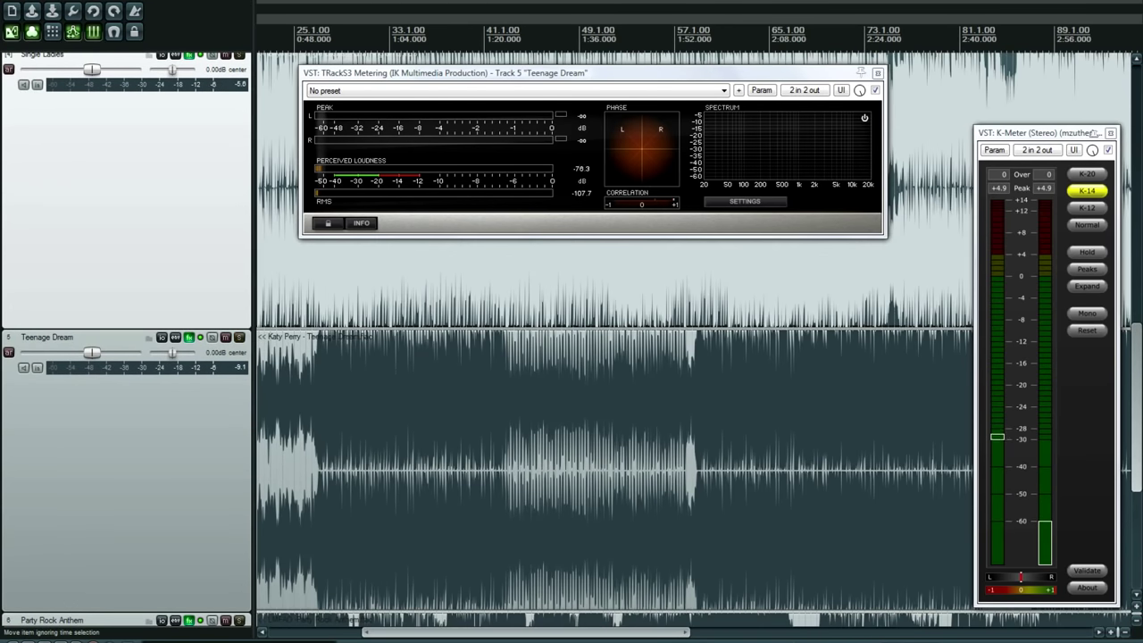
drag(1137, 464, 1136, 241)
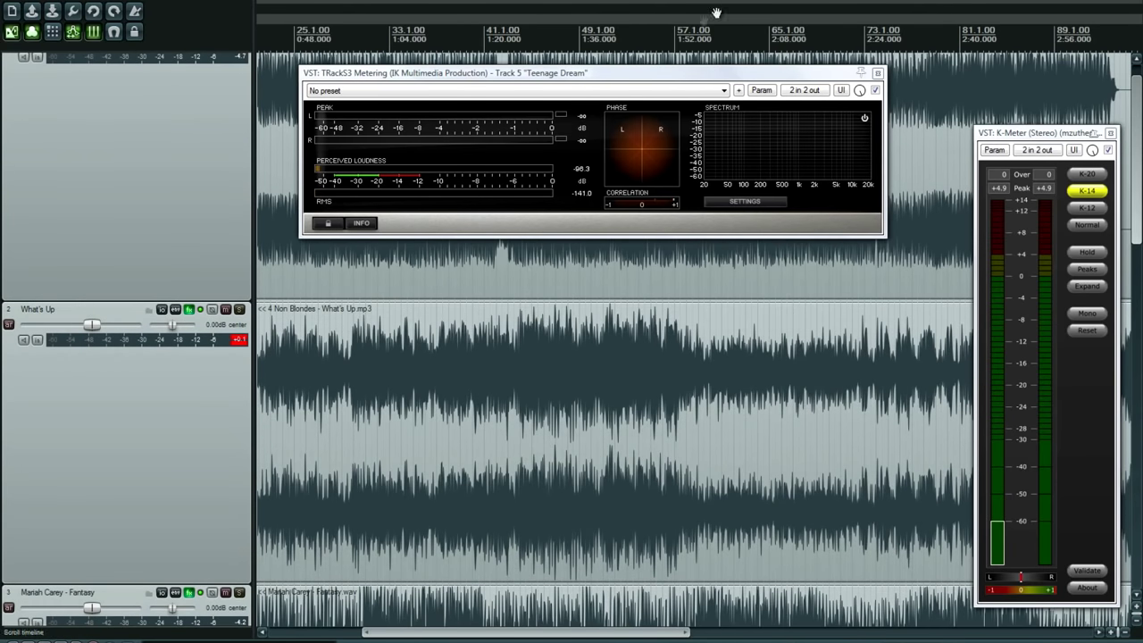
click(649, 36)
click(239, 310)
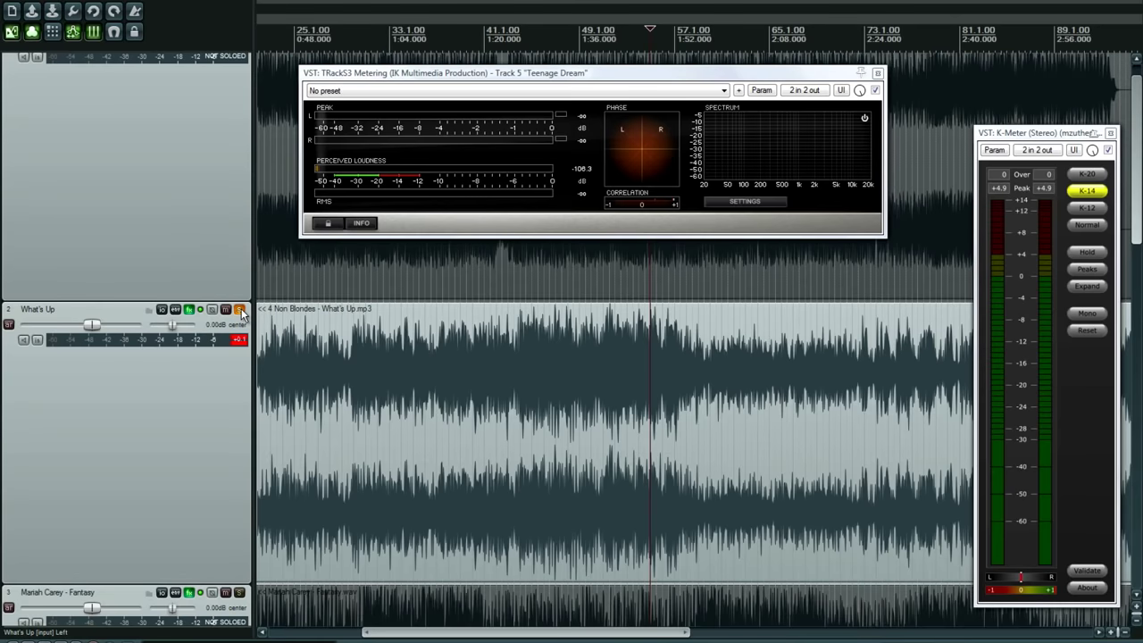
key(space)
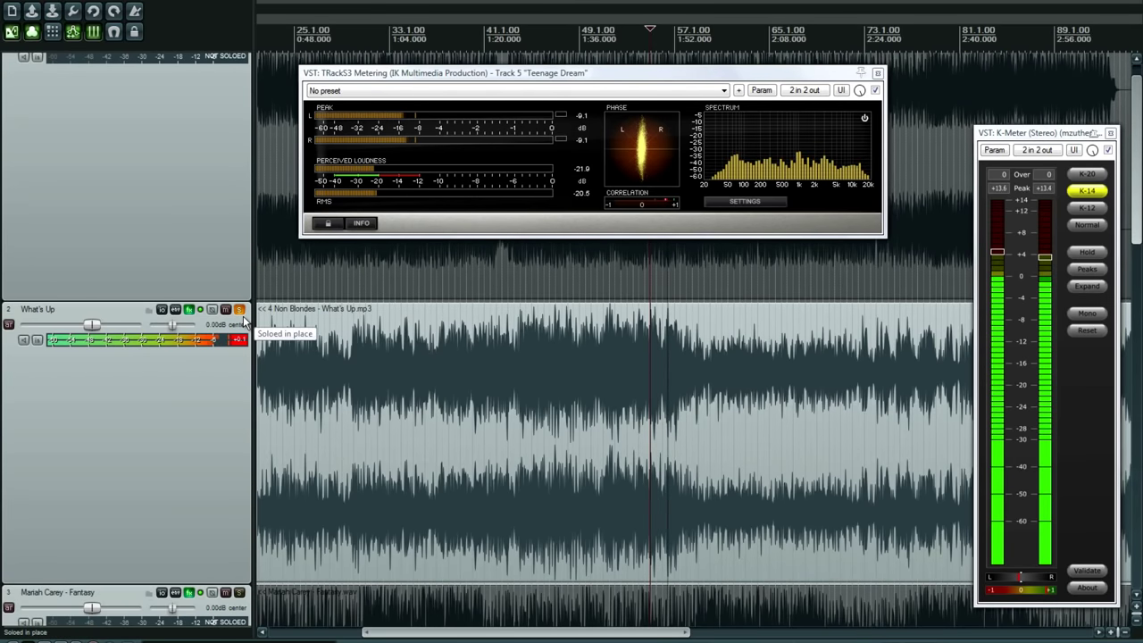
click(378, 34)
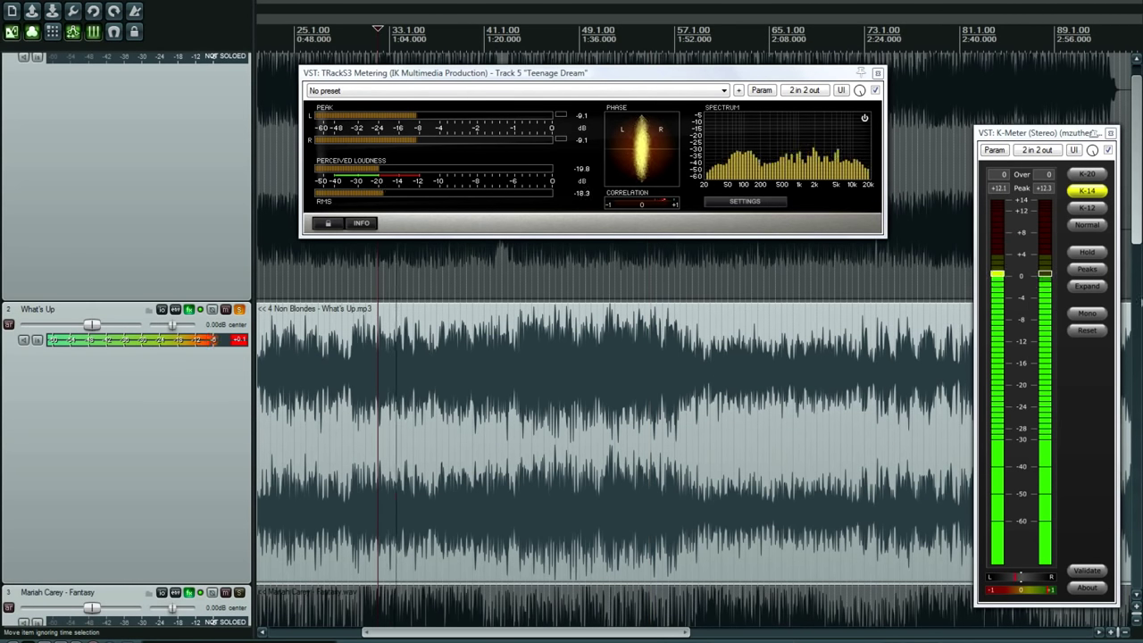
Unsolo What's Up, solo The Sign to check its level on the meters, and unsolo it again.
scroll(1139, 261, up, 1)
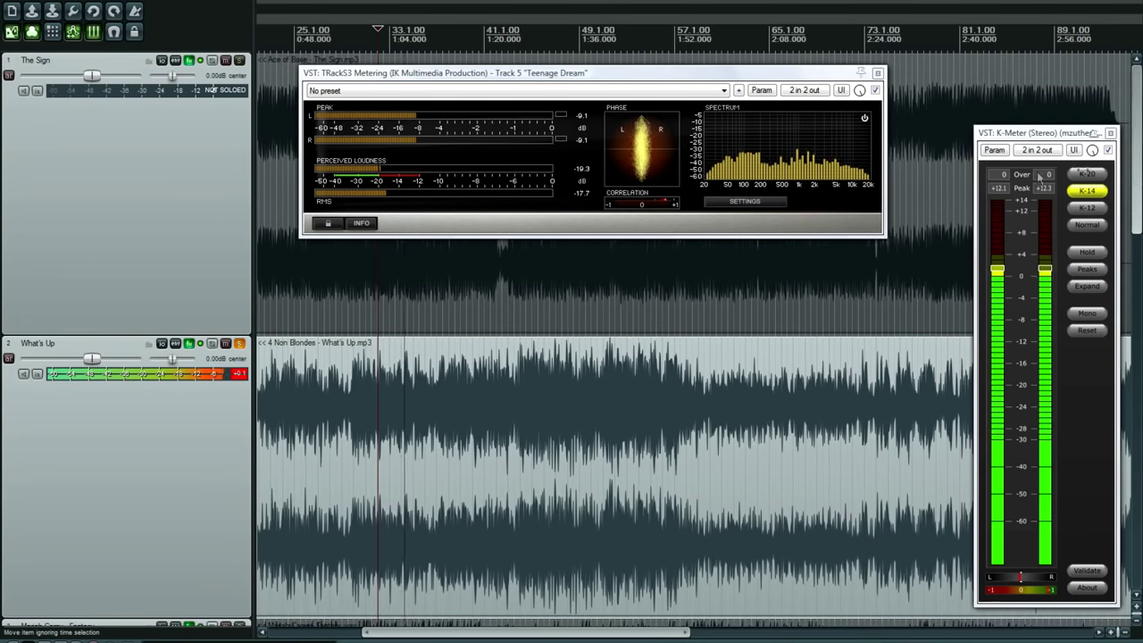
click(240, 344)
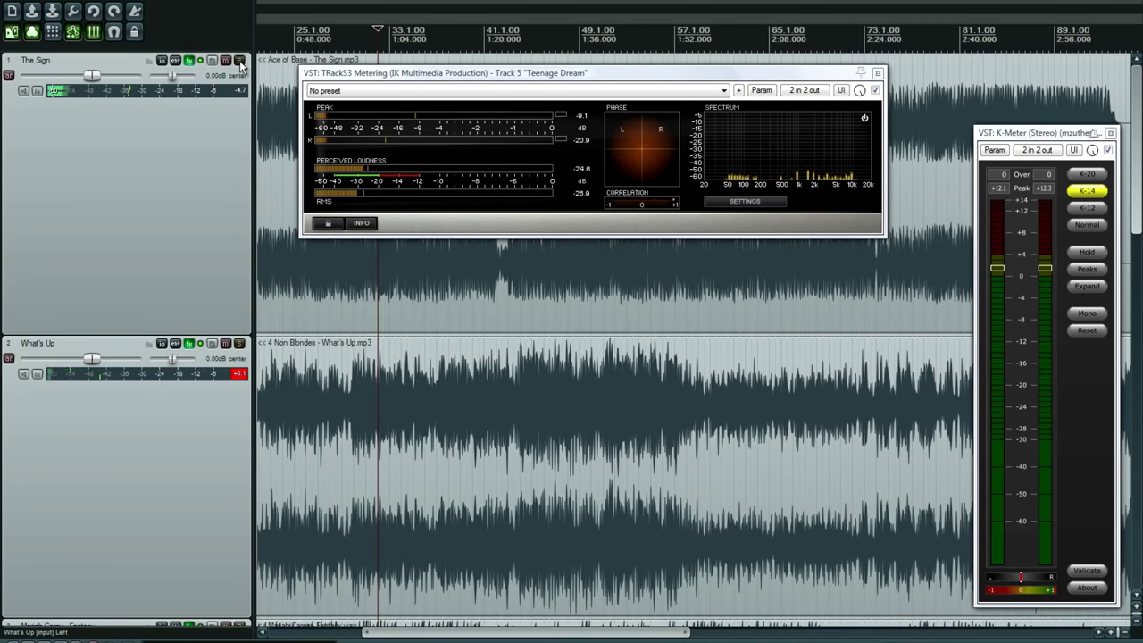
click(240, 61)
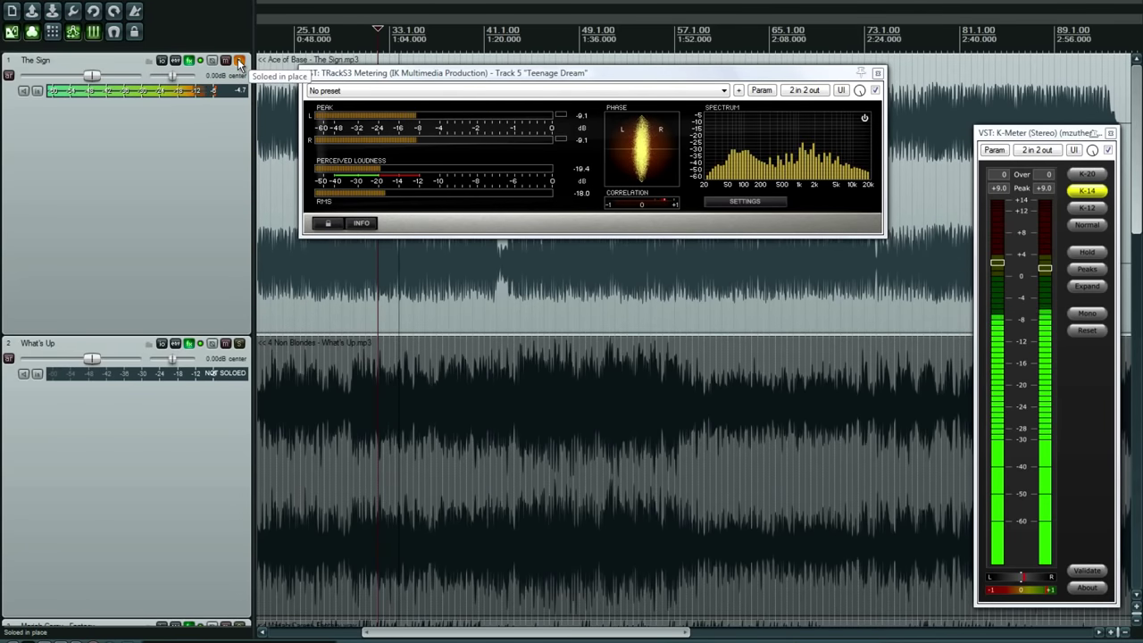
click(240, 61)
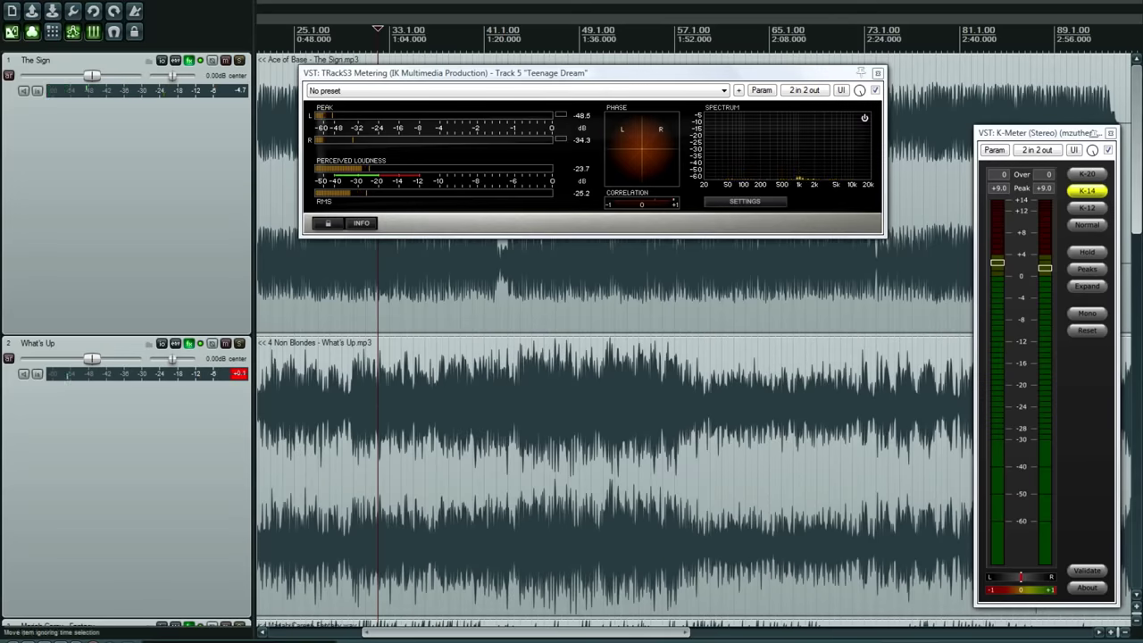
Solo Teenage Dream and play it from about 3:14 against the meters, and end by stopping playback and unsoloing it.
scroll(615, 339, down, 10)
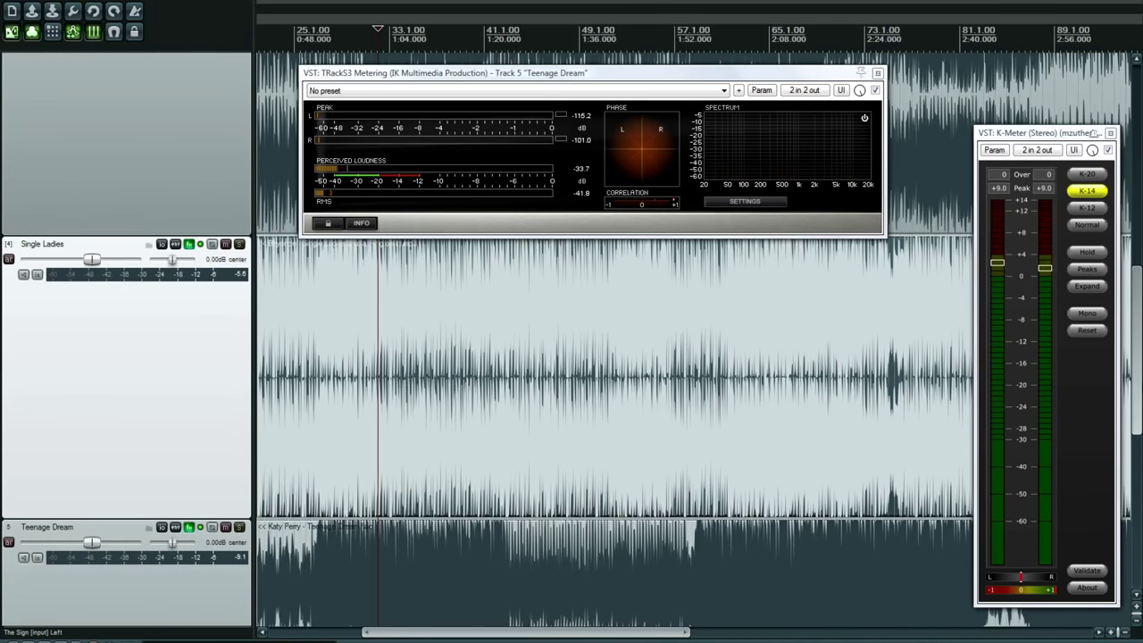
scroll(1127, 451, down, 5)
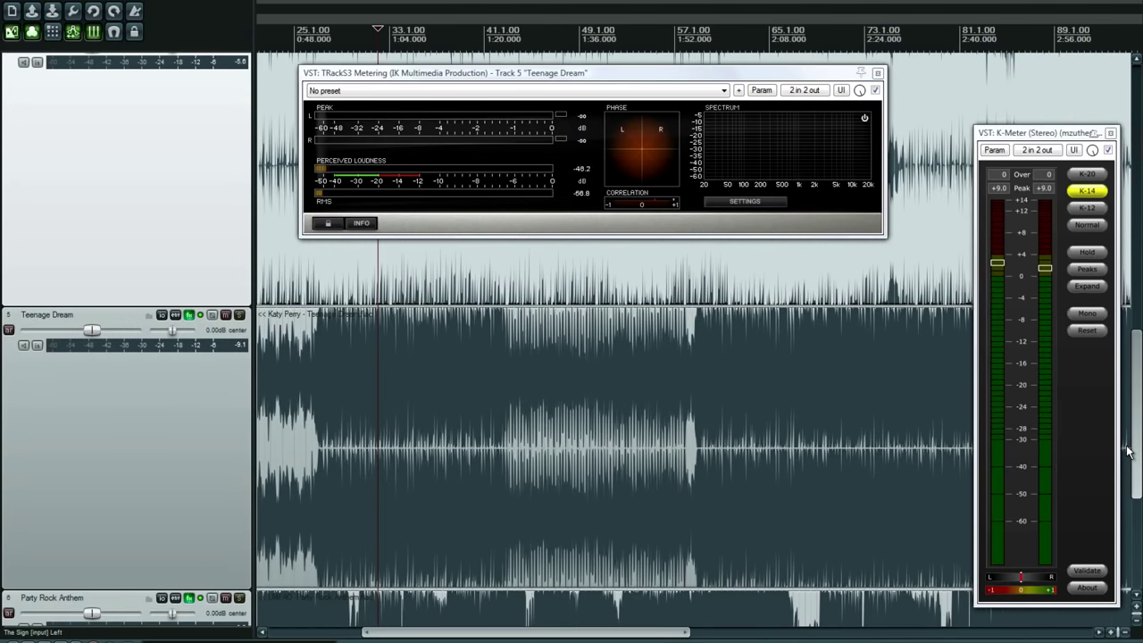
scroll(1127, 451, down, 3)
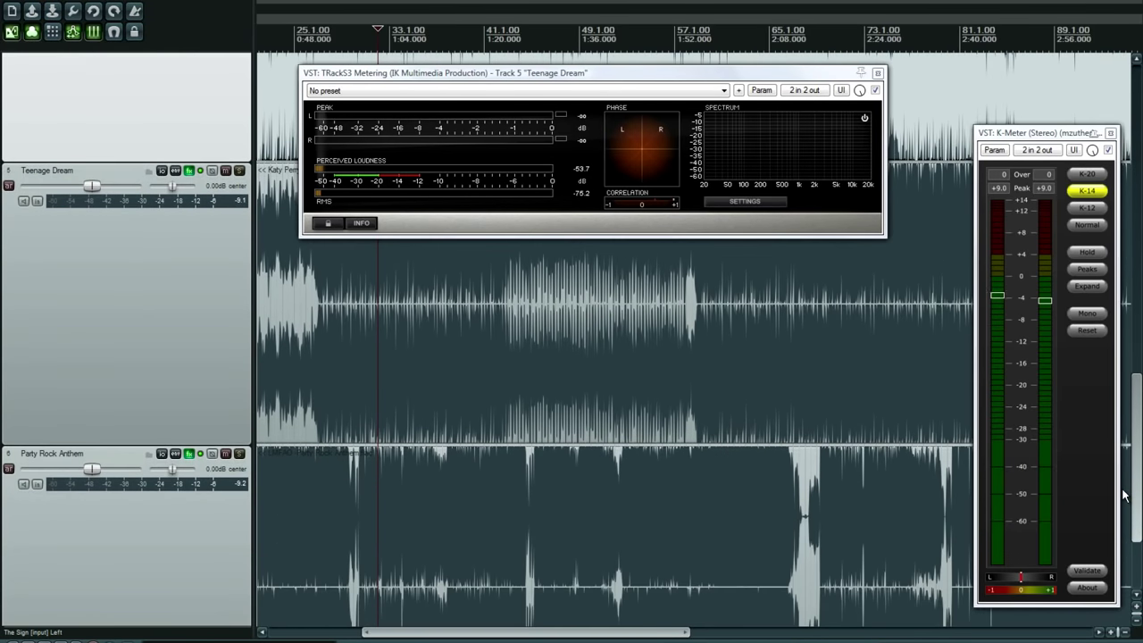
scroll(500, 451, up, 2)
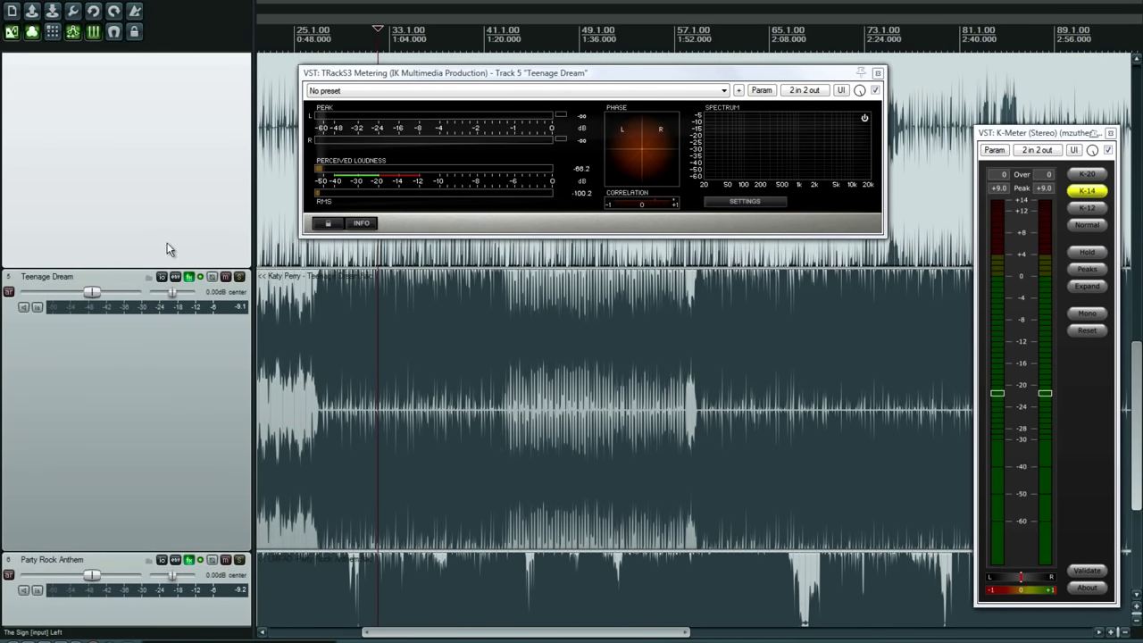
click(239, 278)
click(950, 29)
scroll(563, 637, right, 5)
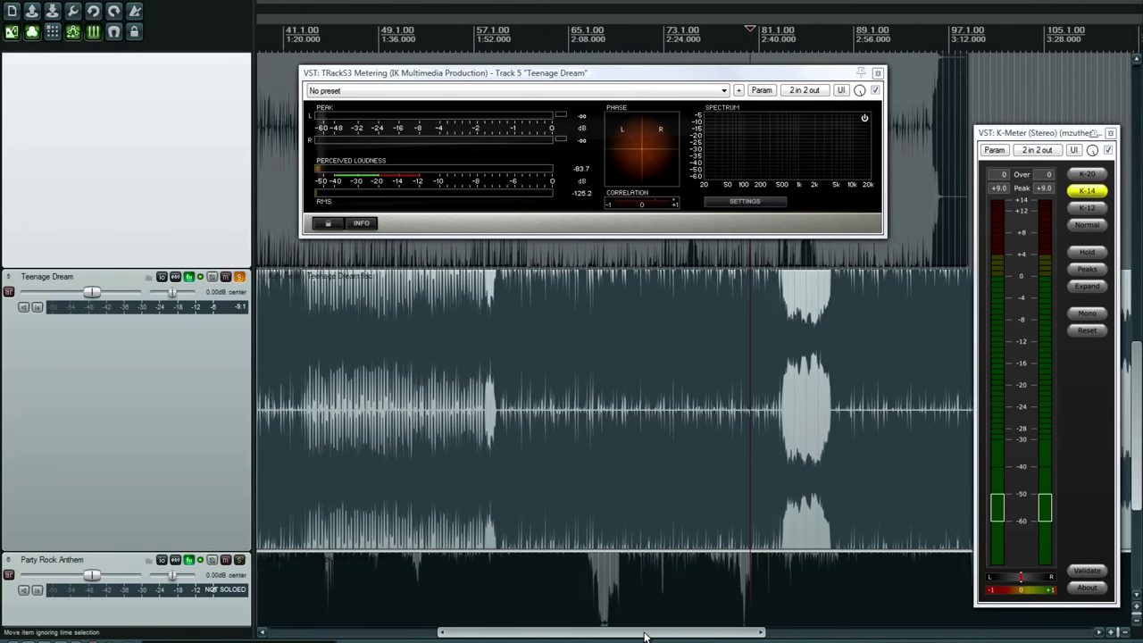
click(960, 31)
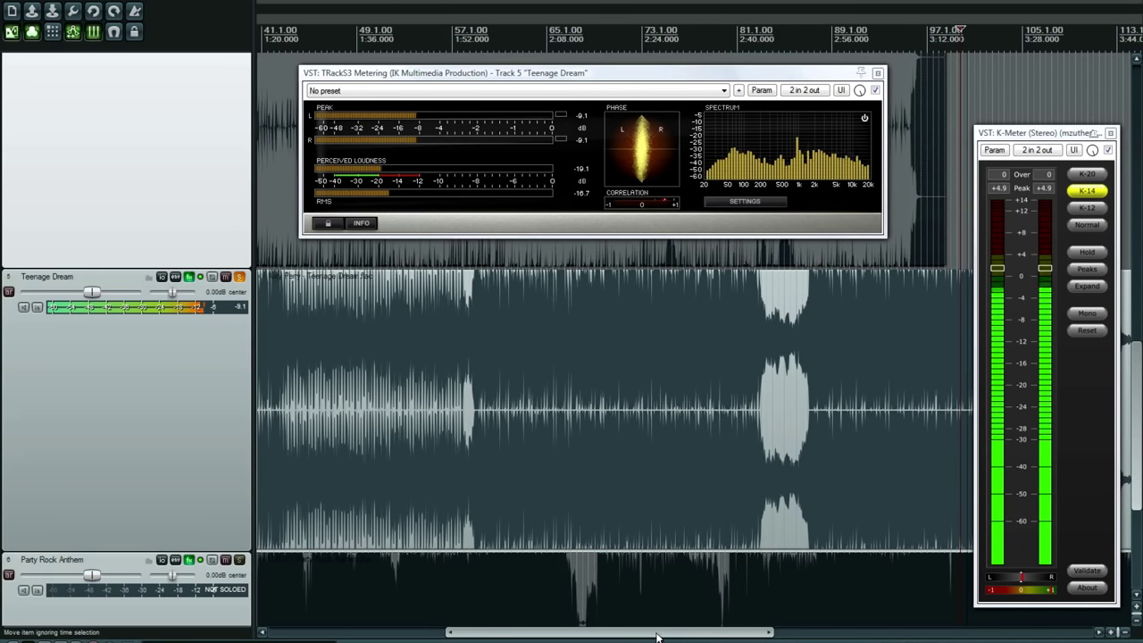
drag(676, 633, 728, 634)
scroll(728, 637, right, 2)
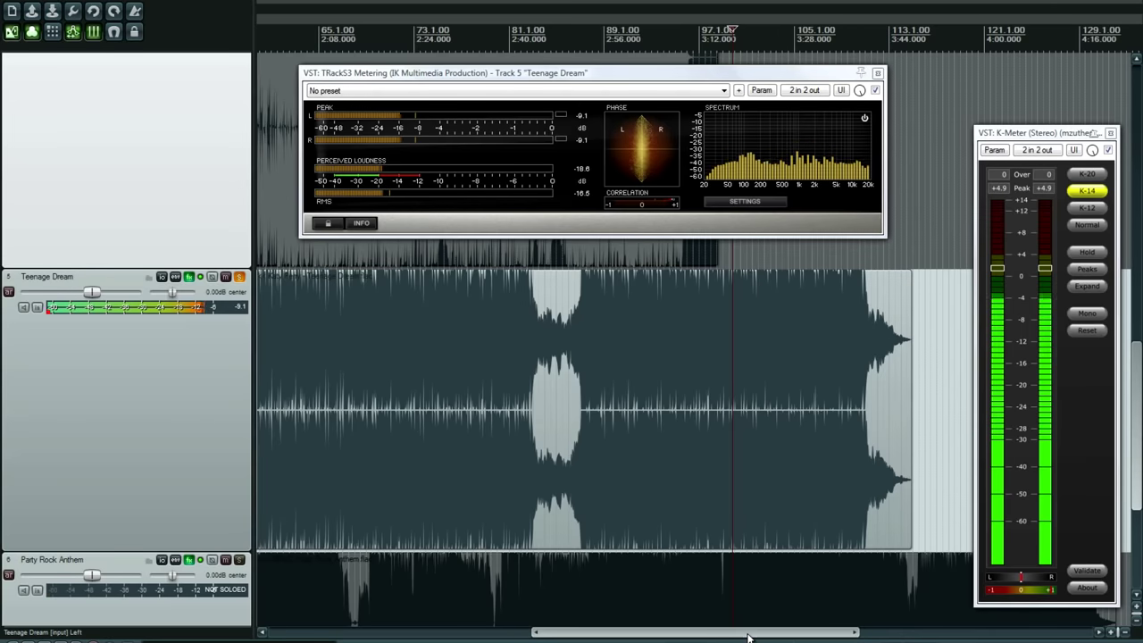
drag(741, 636, 527, 632)
key(space)
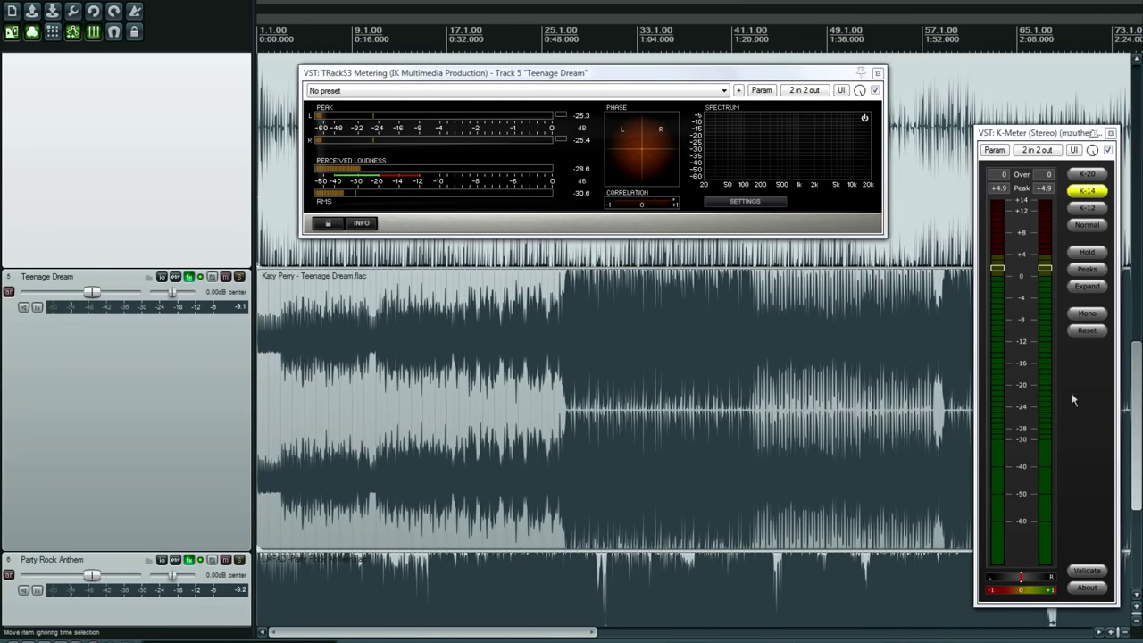
Solo Party Rock Anthem and start playing it from the beginning of the song.
scroll(1138, 375, down, 5)
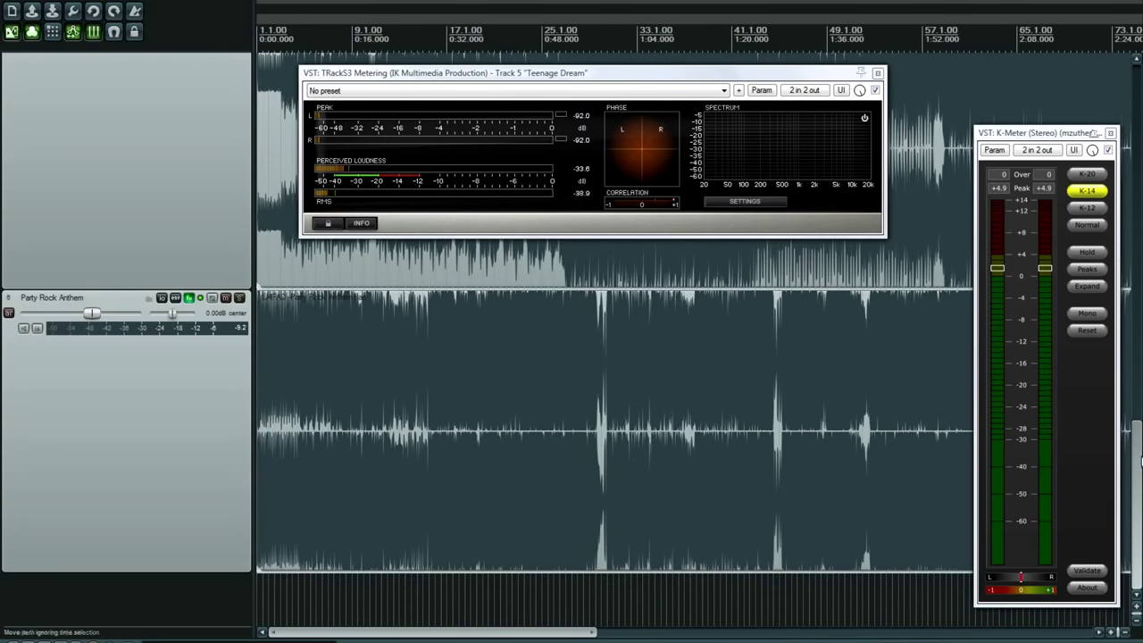
click(240, 299)
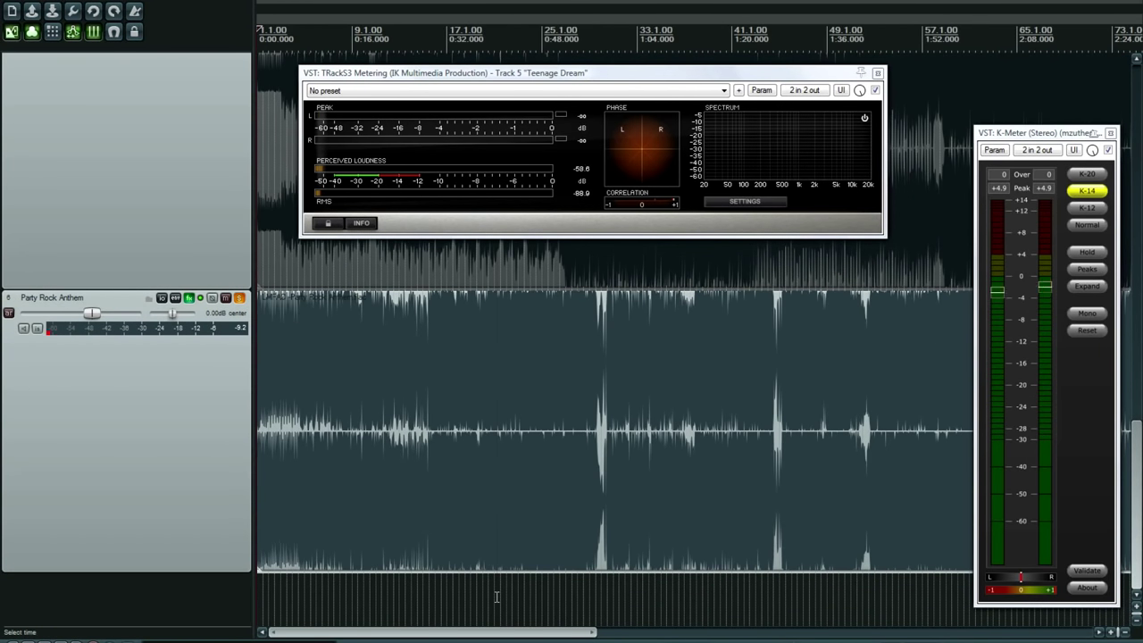
key(space)
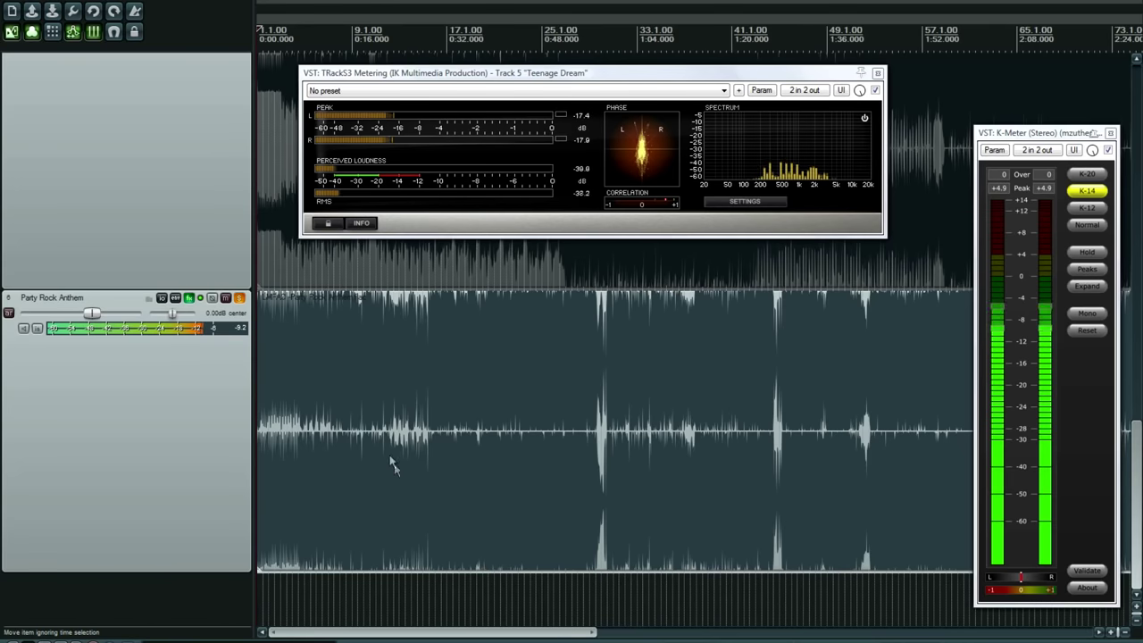
Replace the Teenage Dream metering window with Party Rock Anthem's floating TRackS3 Metering window, placed above its waveform.
click(878, 72)
click(189, 298)
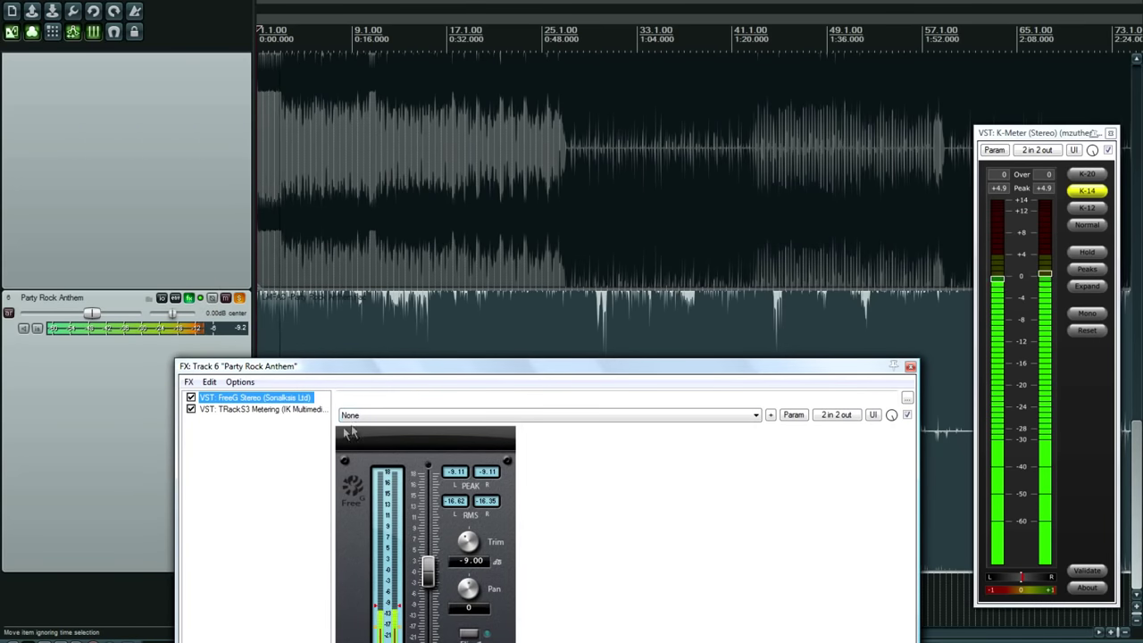
drag(472, 369, 521, 196)
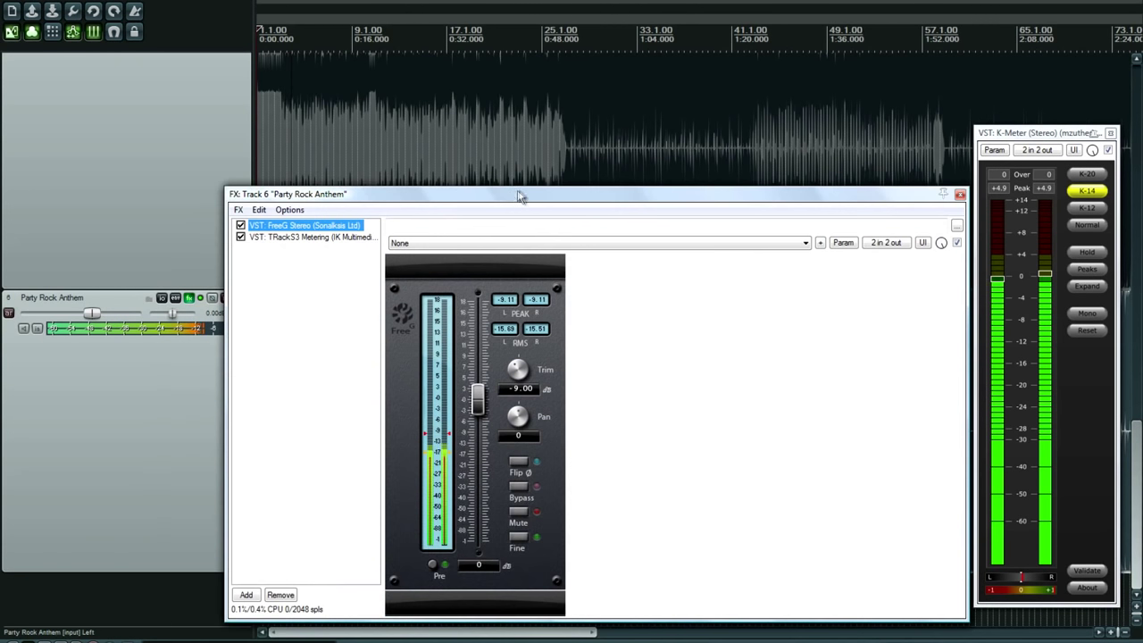
double_click(306, 236)
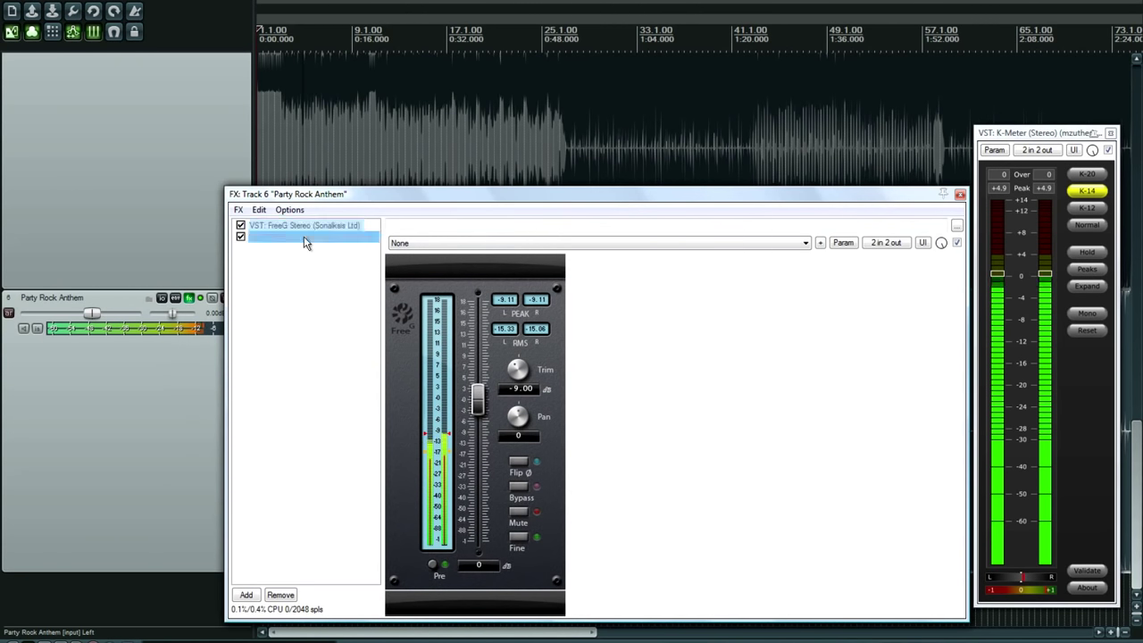
click(853, 186)
click(960, 194)
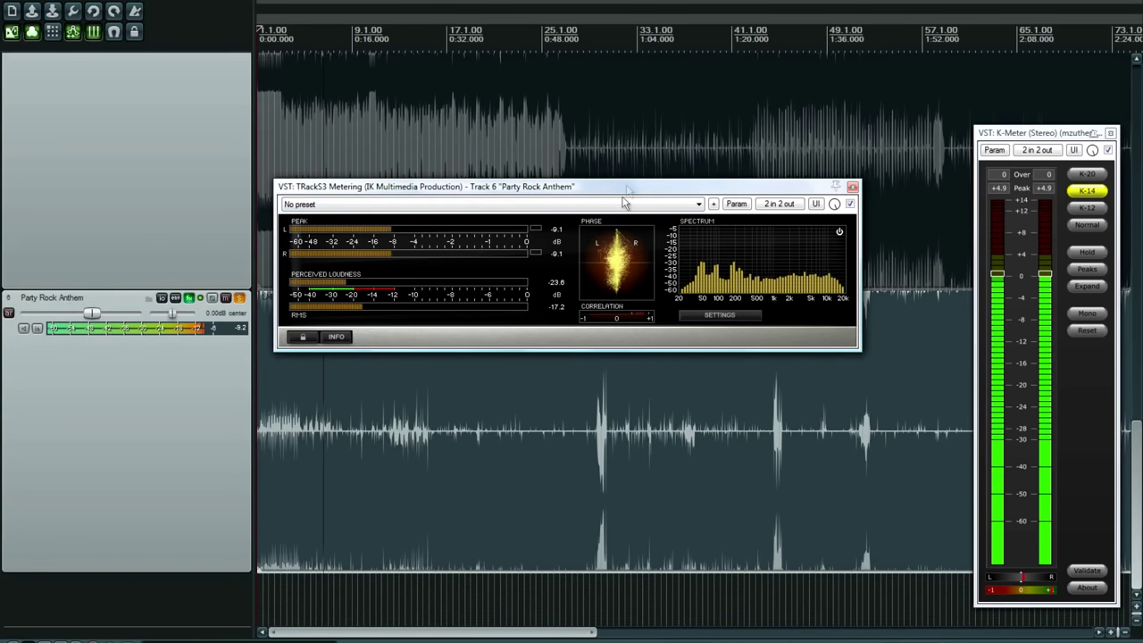
drag(627, 189, 645, 90)
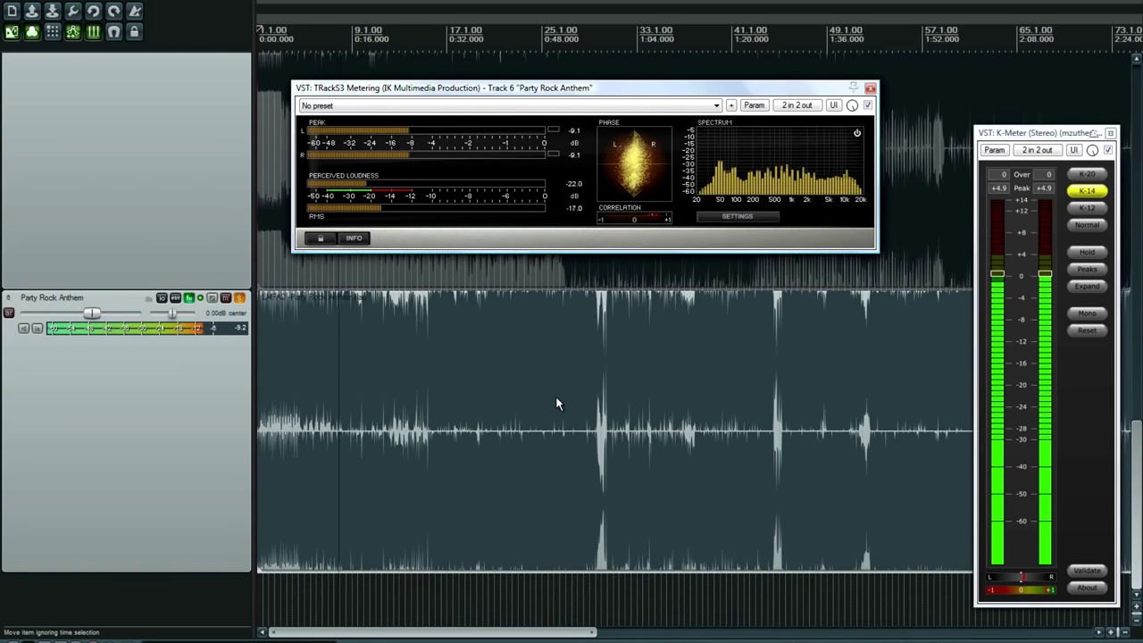
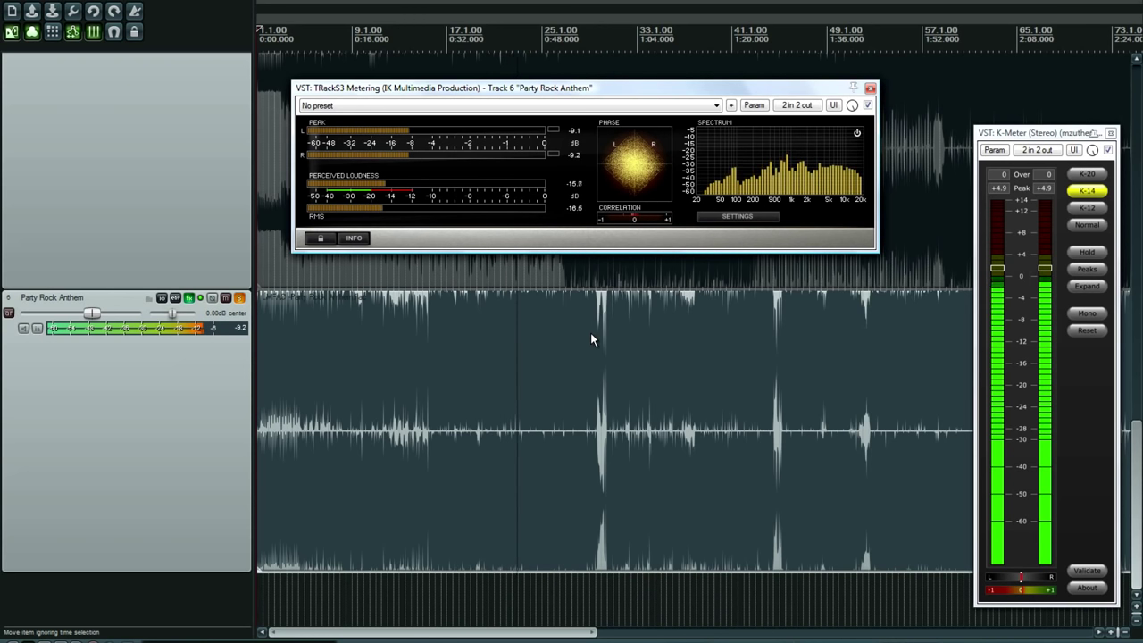
Listen to Party Rock Anthem from about 1:47 and about 2:03 against the meters, and stop playback.
click(765, 32)
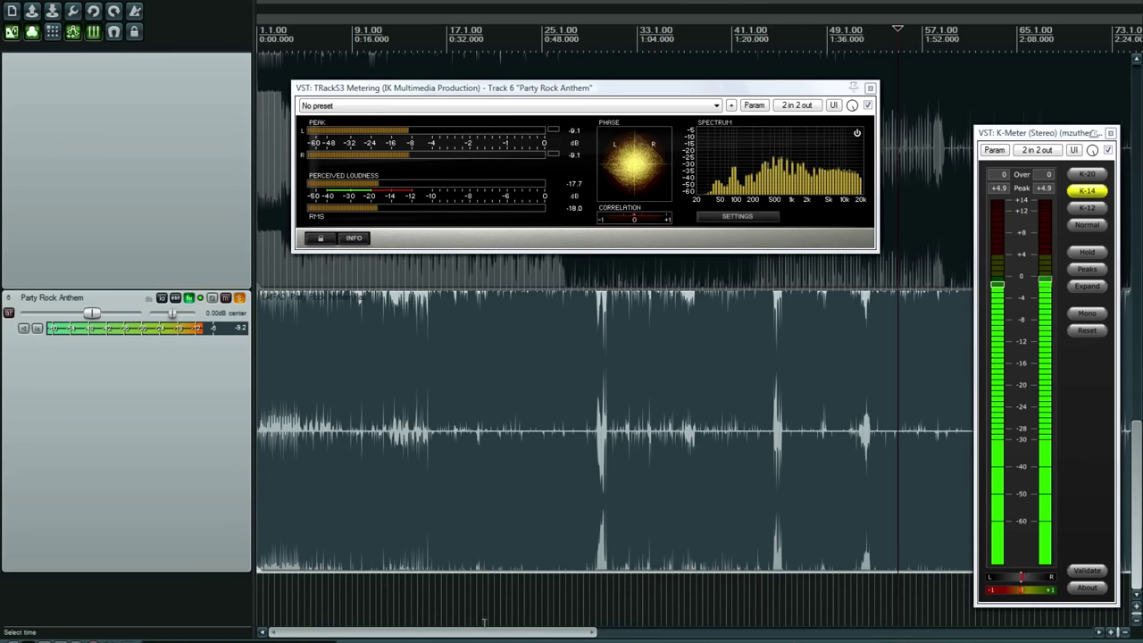
drag(492, 638, 599, 637)
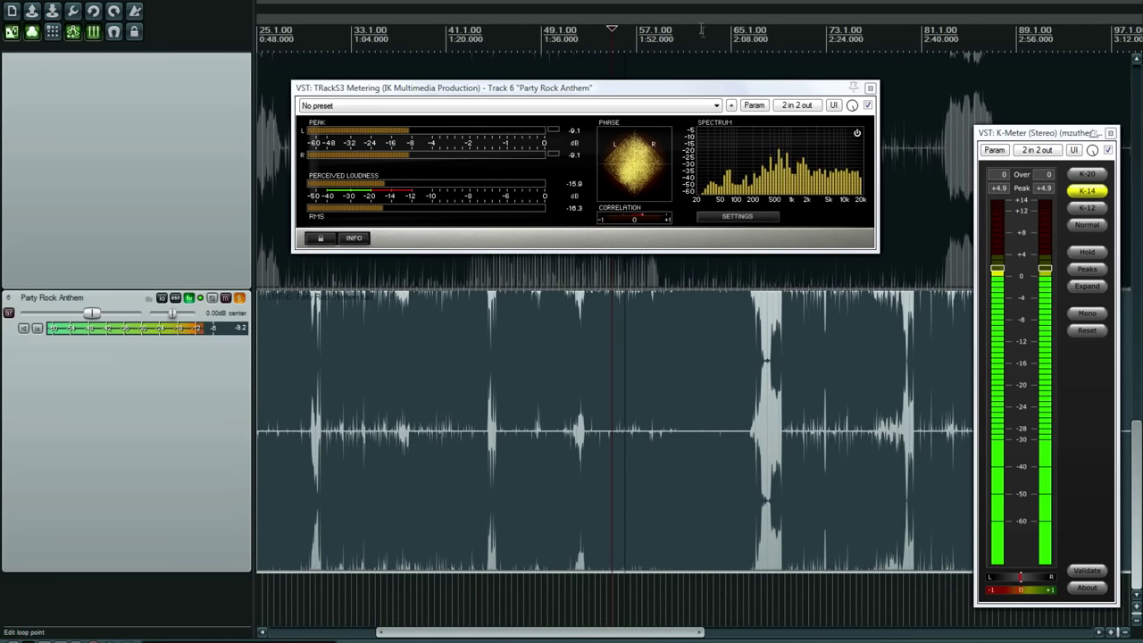
click(701, 28)
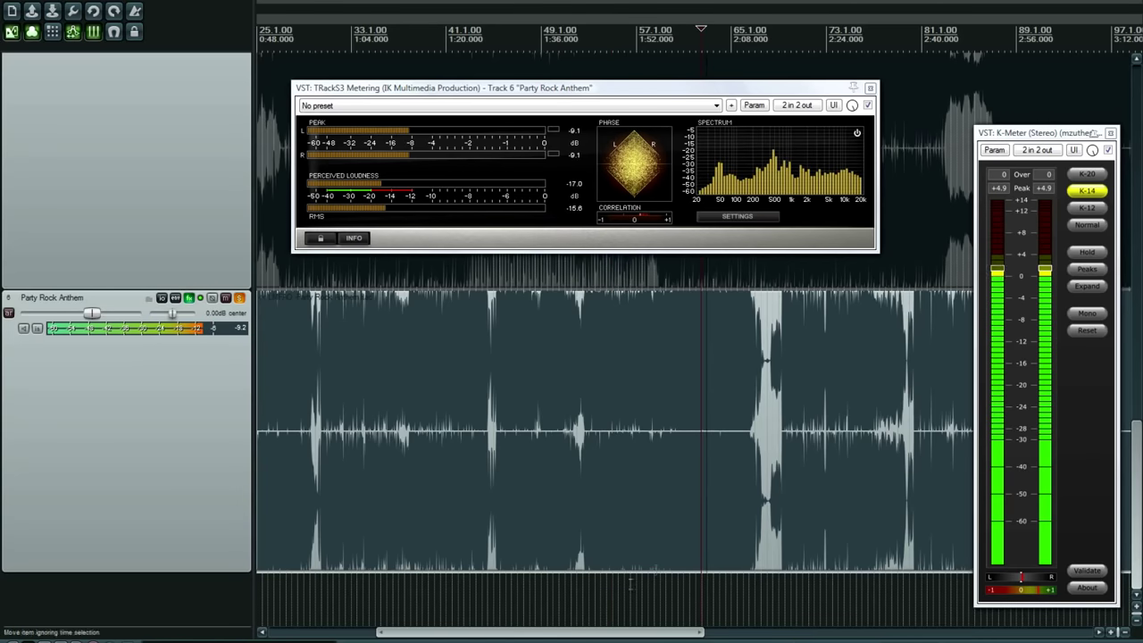
drag(587, 637, 652, 640)
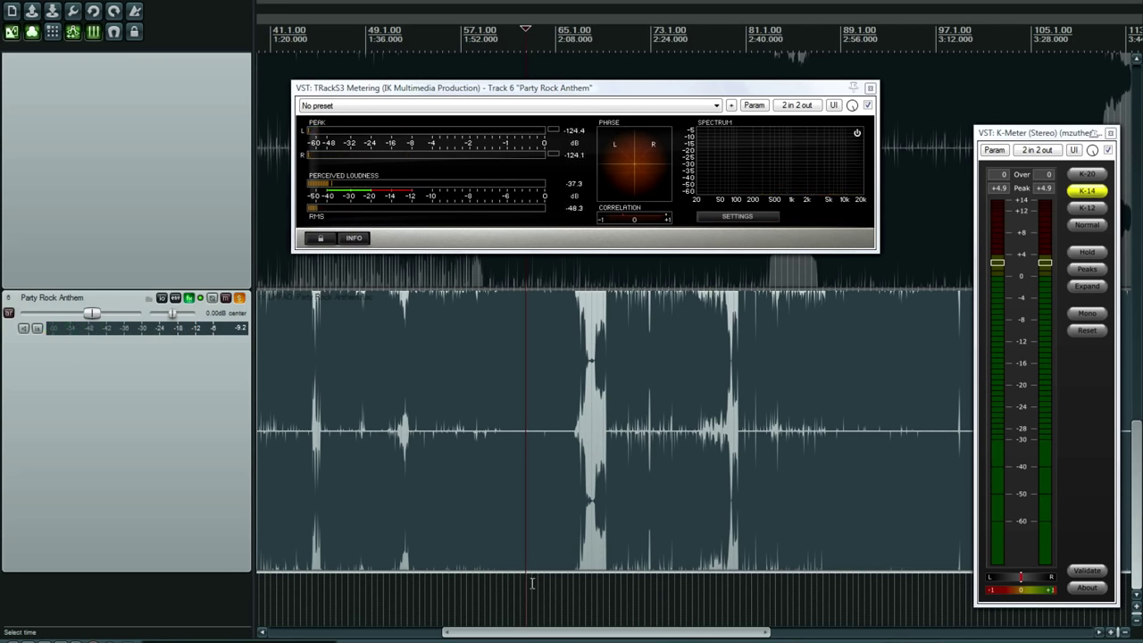
Examine Party Rock Anthem's waveform up close before the 2:12 breakdown, play it from about 2:07, and stop playback.
scroll(579, 582, up, 10)
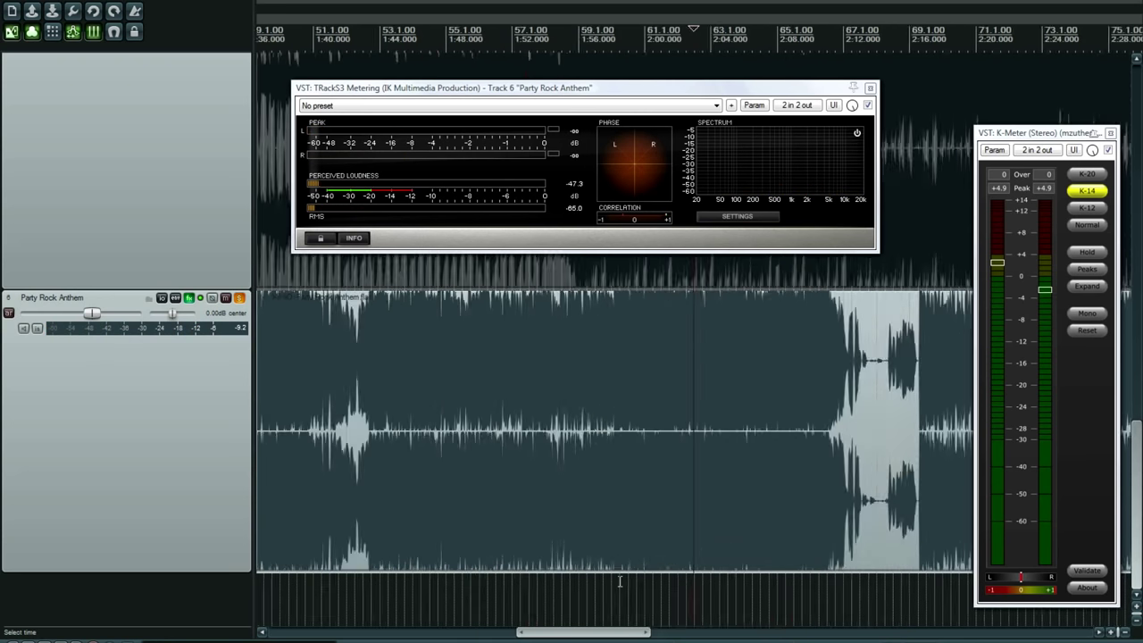
scroll(620, 581, down, 3)
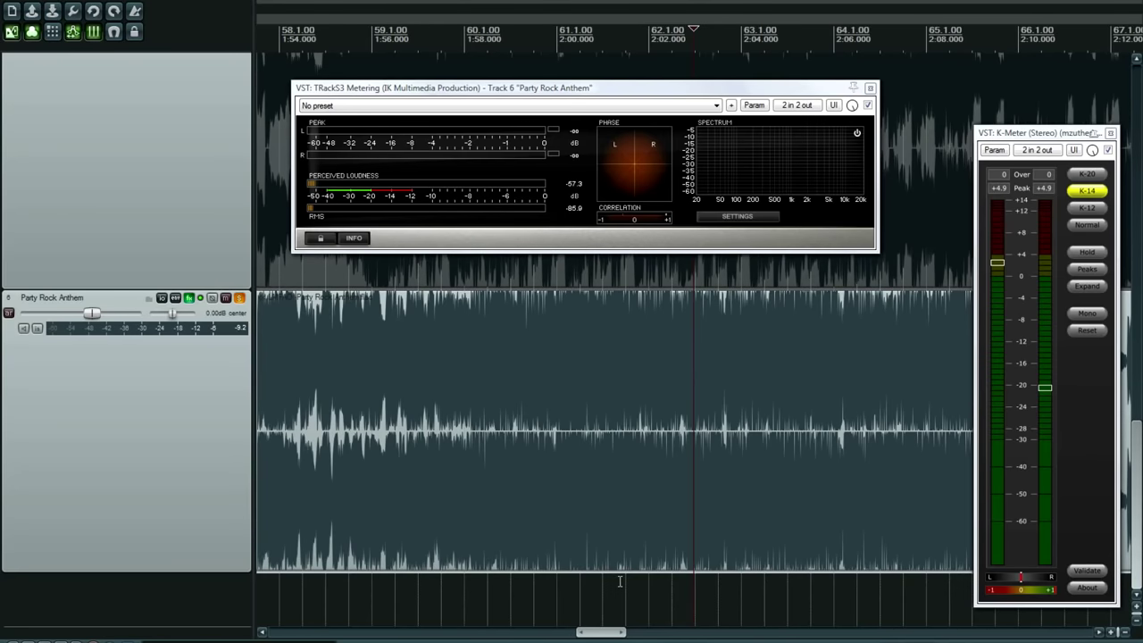
drag(602, 636, 619, 634)
click(602, 609)
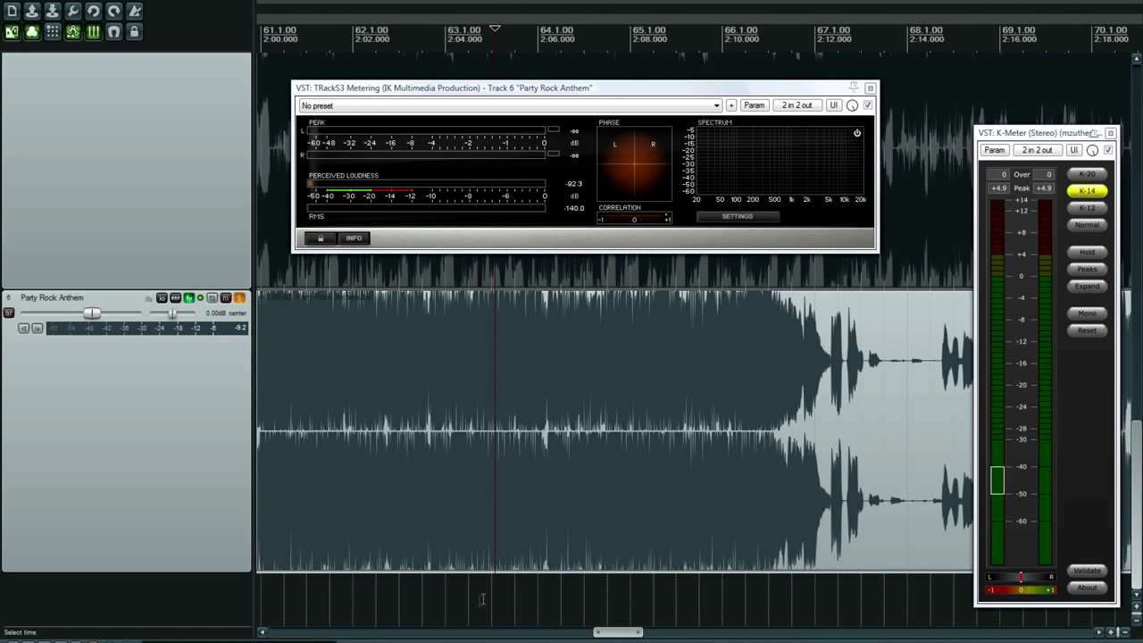
click(442, 599)
click(408, 598)
click(503, 603)
click(587, 607)
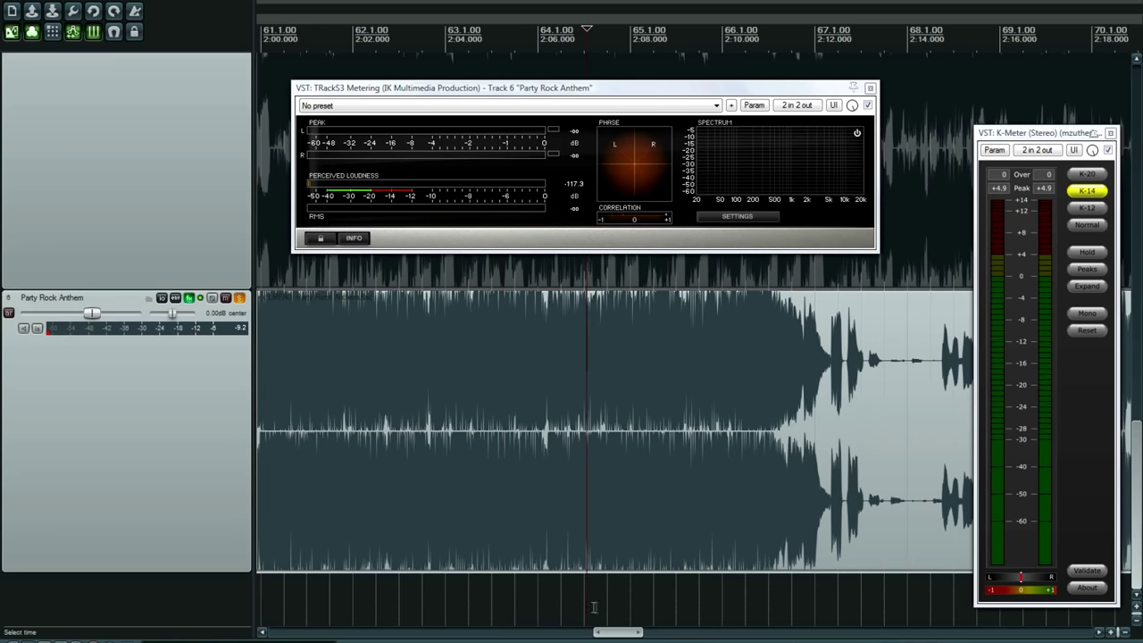
key(space)
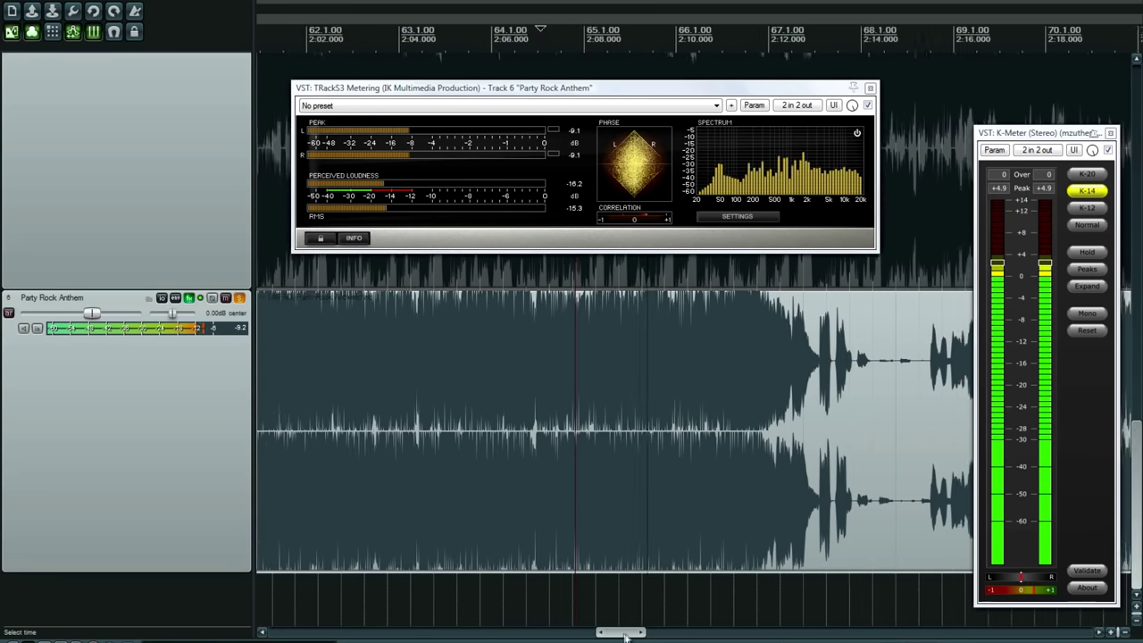
scroll(492, 608, right, 4)
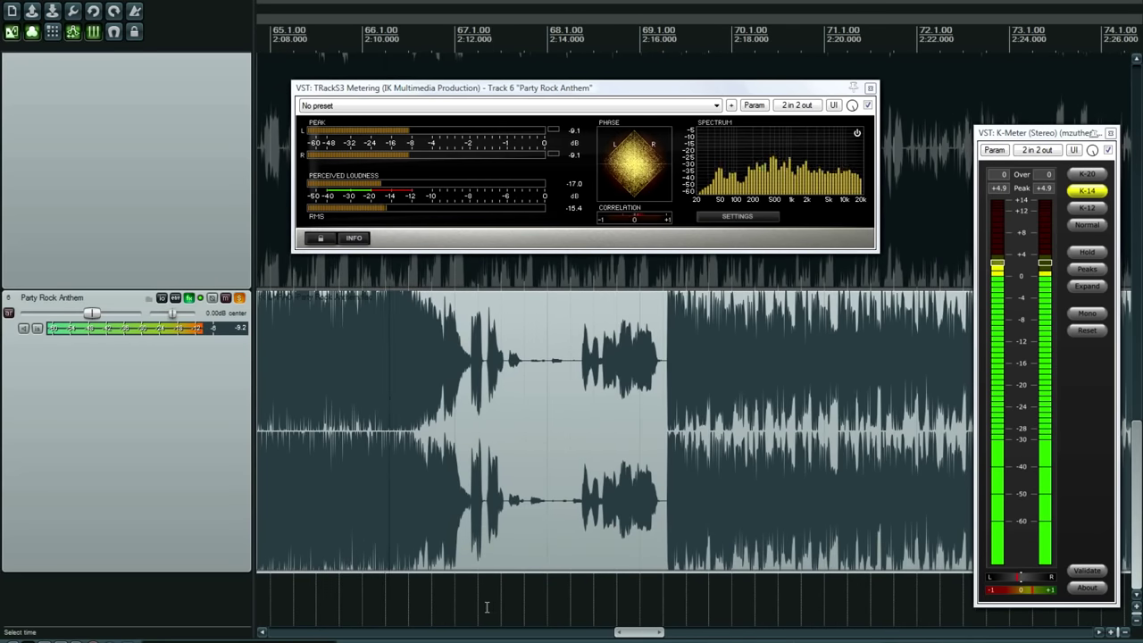
key(space)
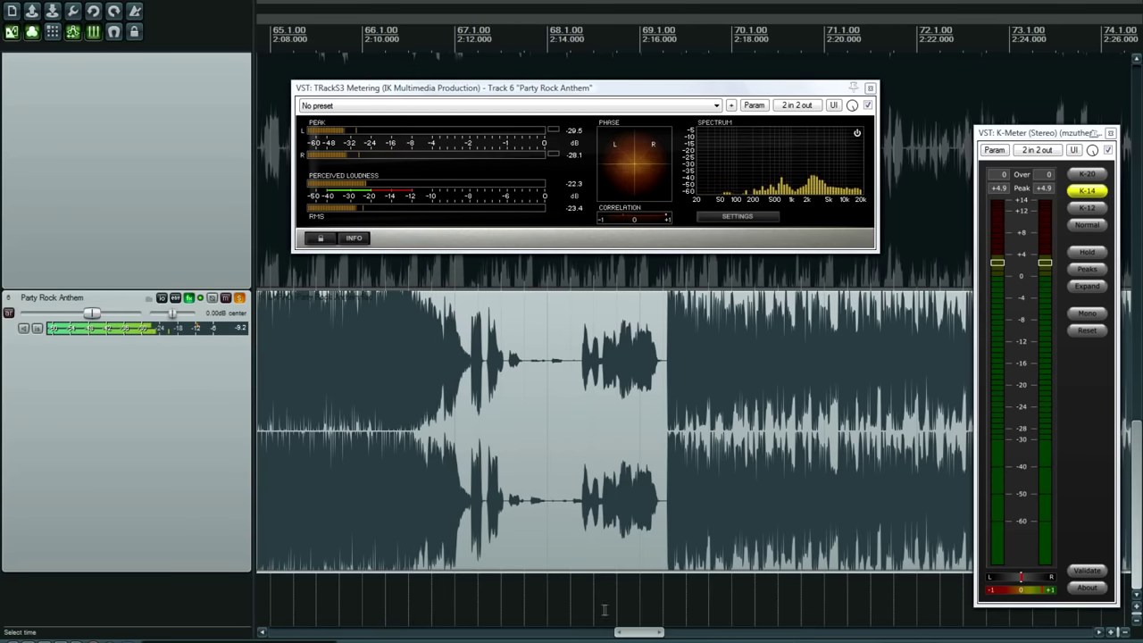
Listen to Party Rock Anthem from about 2:47, 3:00 and 3:10 against the meters, and stop playback.
drag(632, 632, 726, 634)
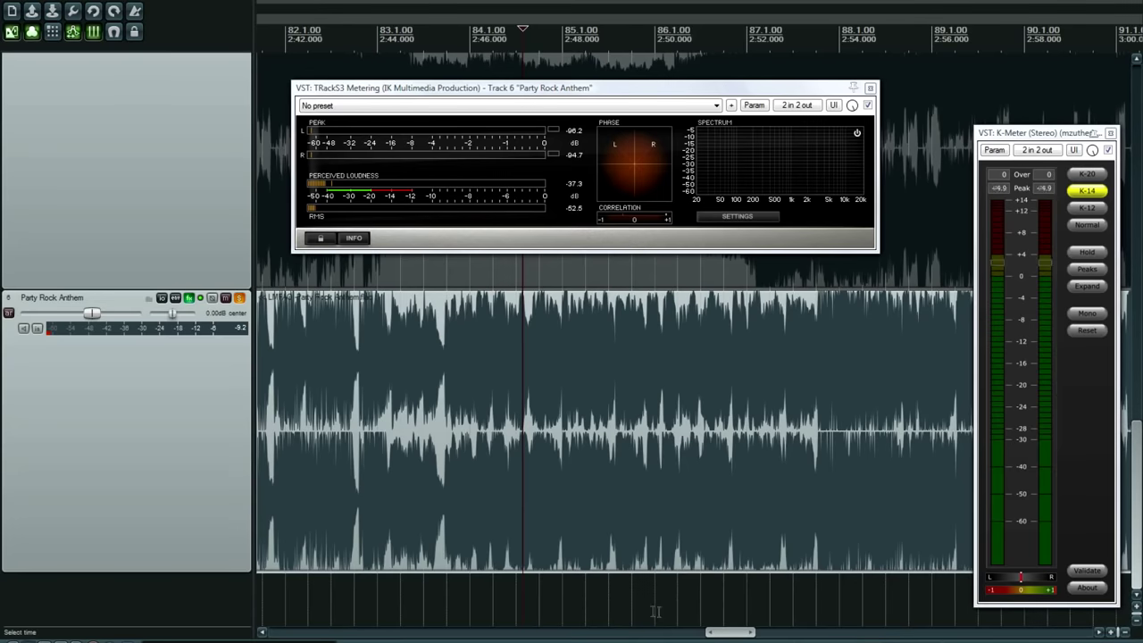
key(space)
scroll(655, 611, down, 4)
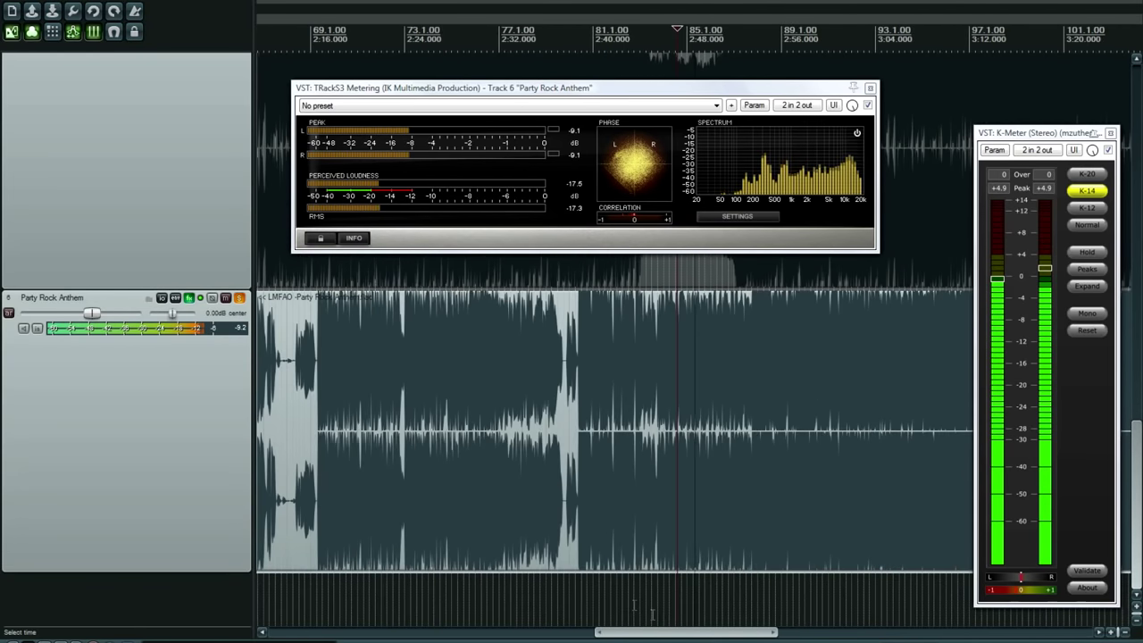
scroll(634, 606, right, 3)
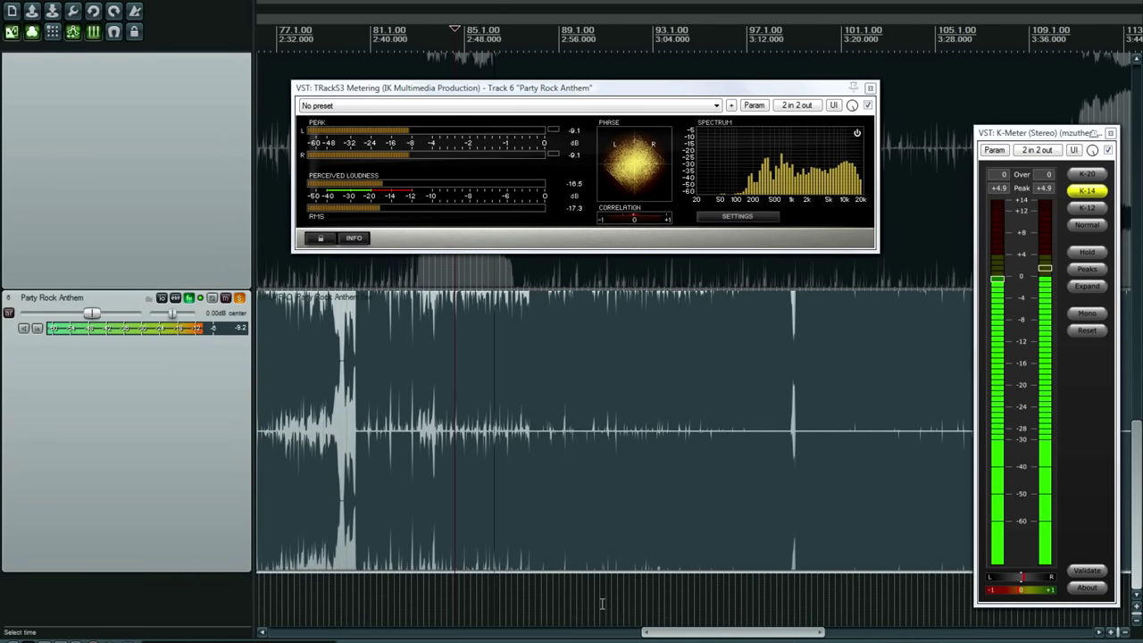
click(602, 605)
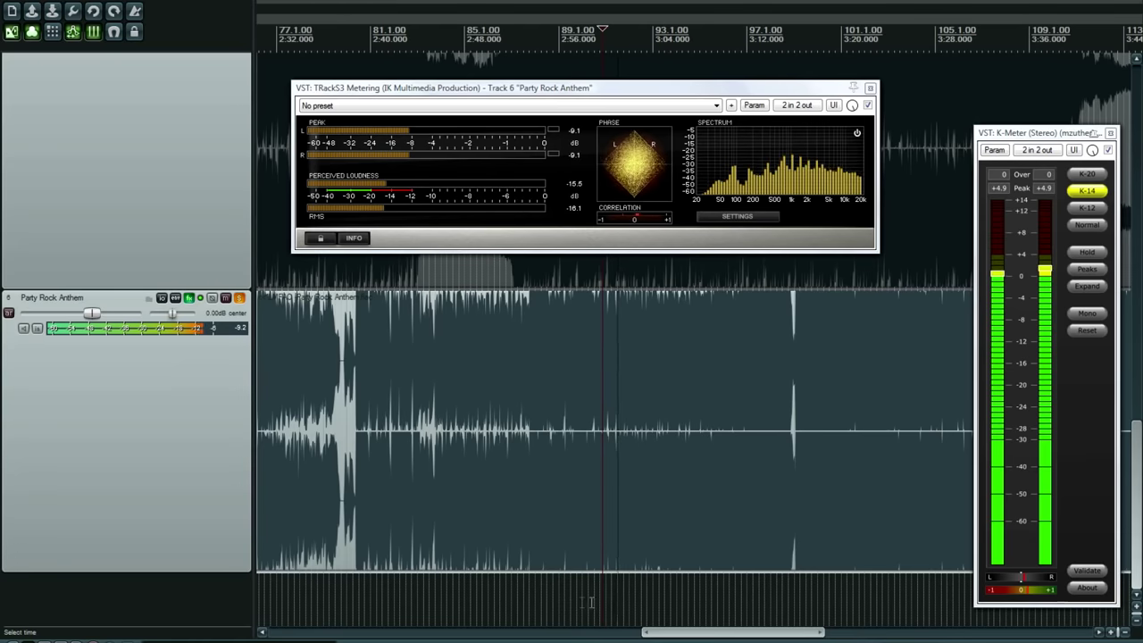
scroll(665, 617, right, 2)
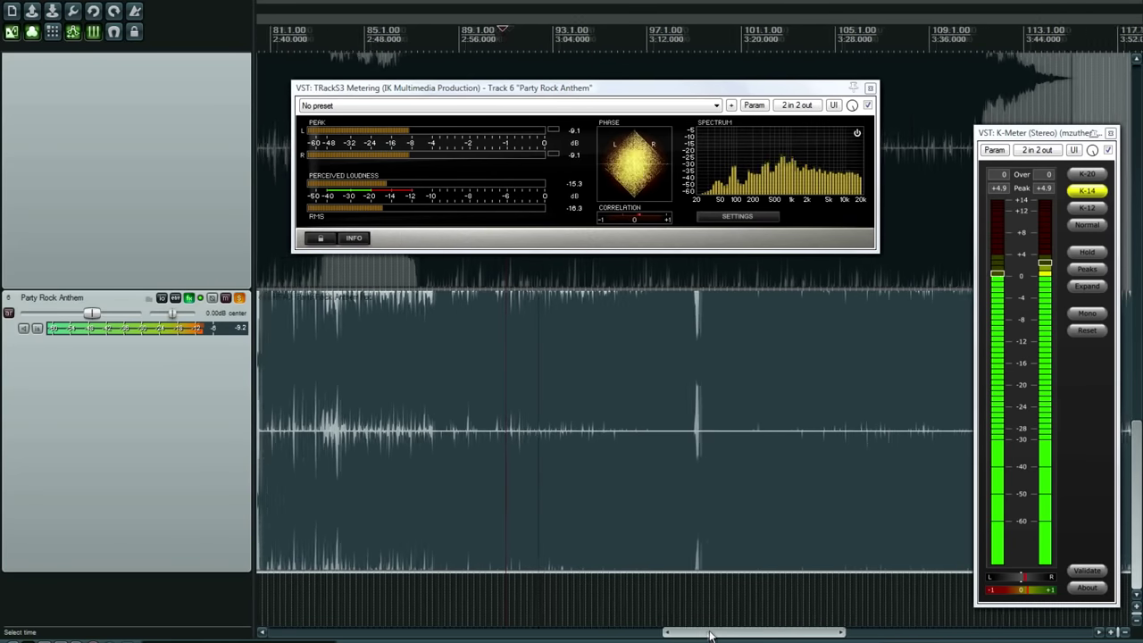
click(602, 612)
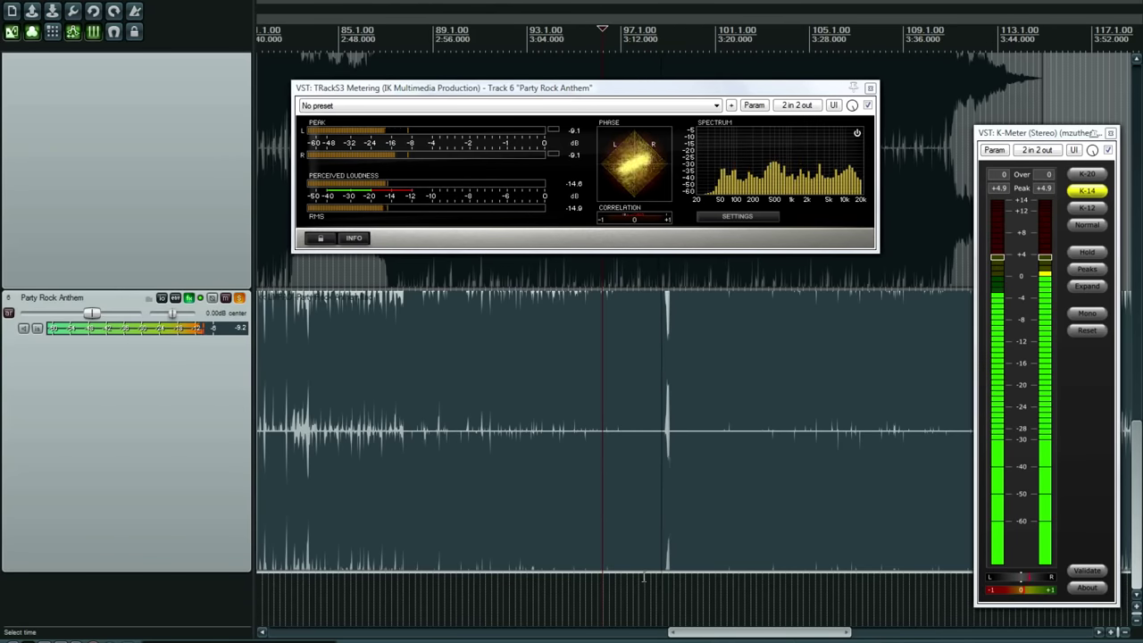
drag(740, 632, 808, 634)
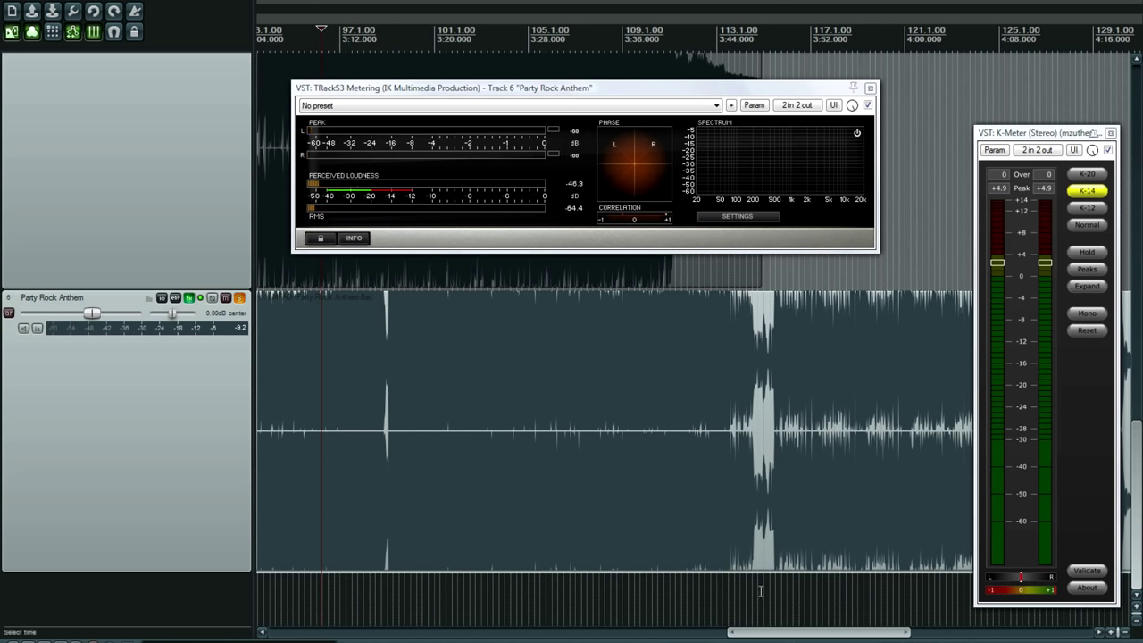
Listen to Party Rock Anthem around the 3:46 breakdown and again from about 4:00 against the meters.
key(space)
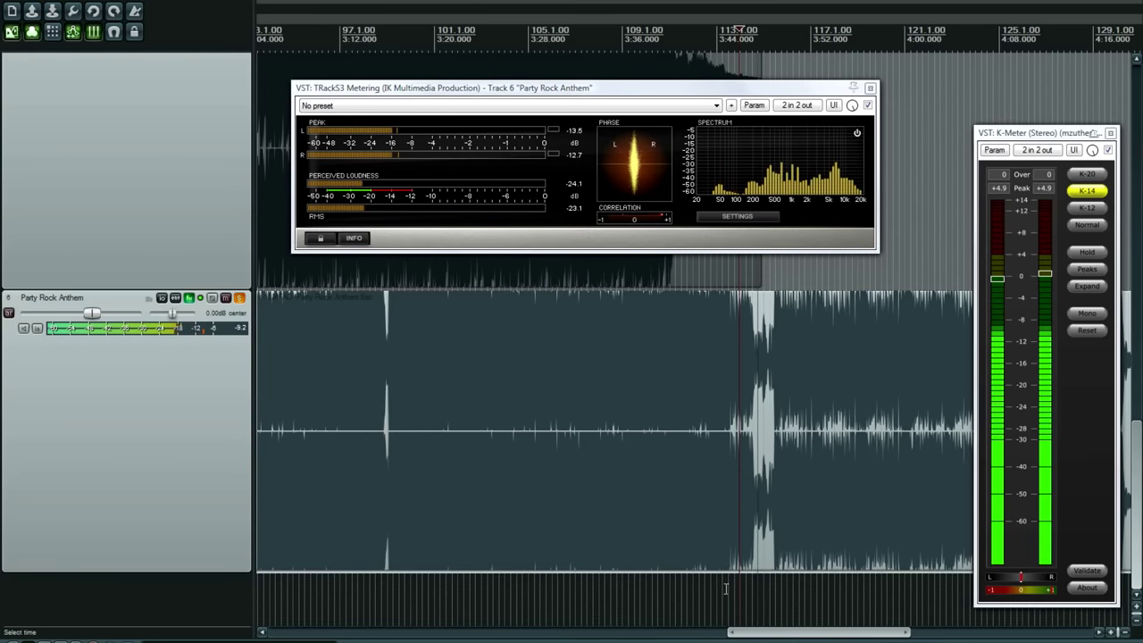
drag(792, 635, 833, 635)
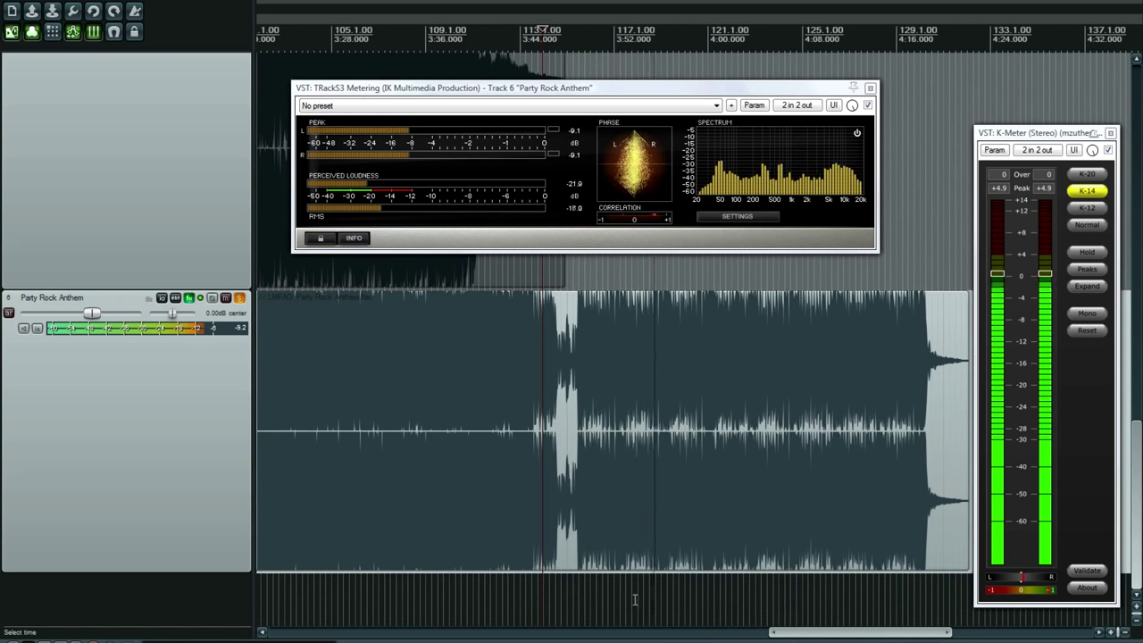
key(space)
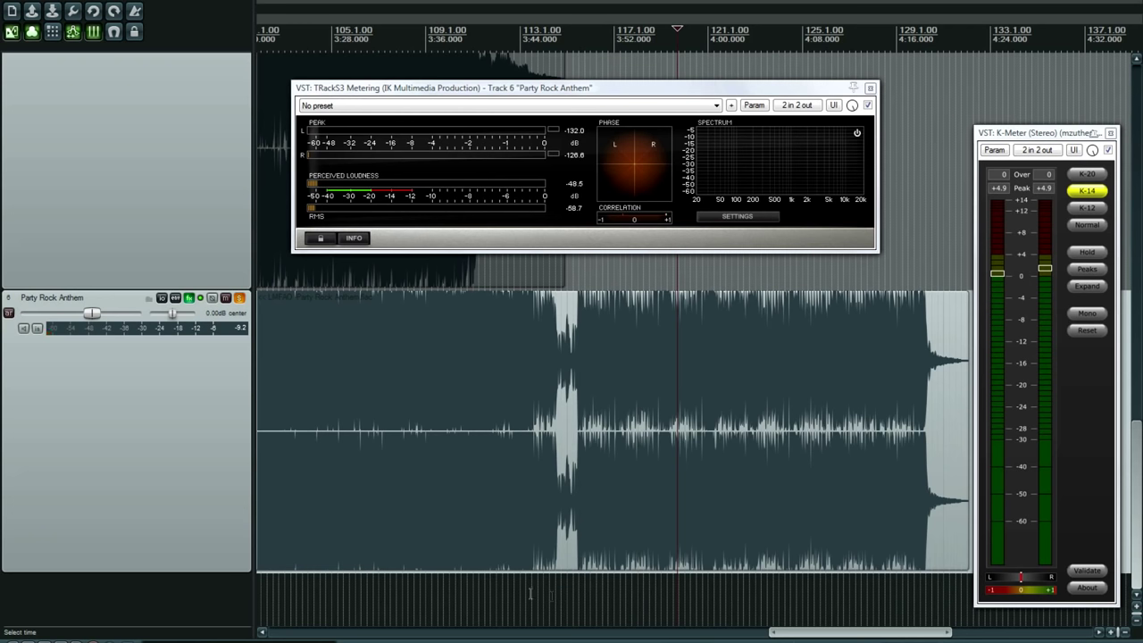
click(707, 599)
key(space)
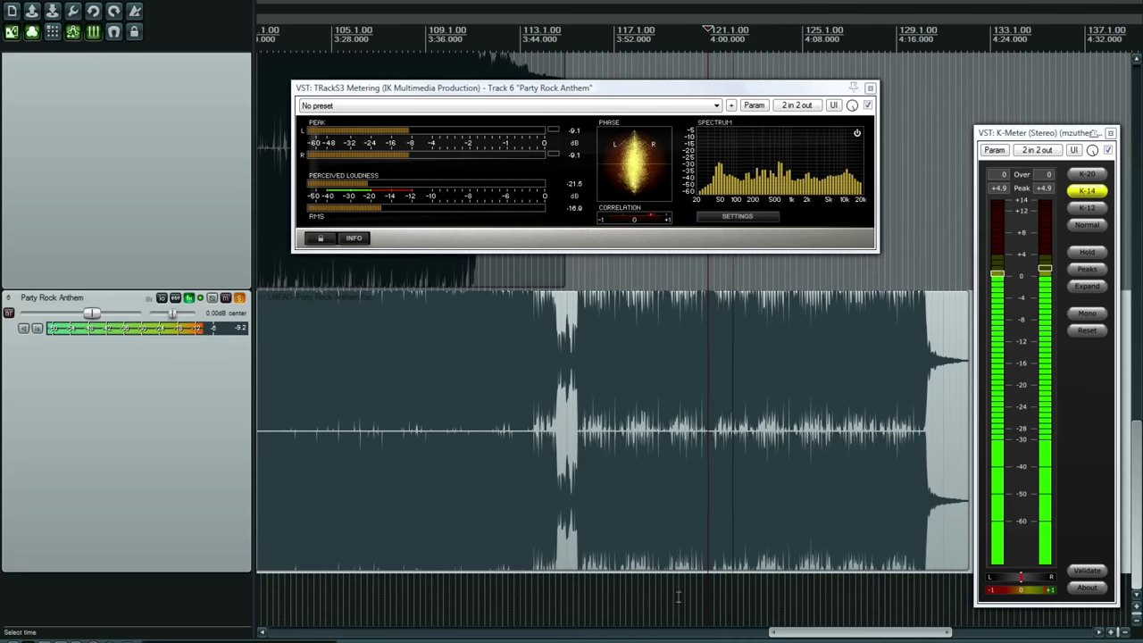
Compare Party Rock Anthem's sections from about 3:40 and 3:23 on the meters, and stop playback.
click(471, 609)
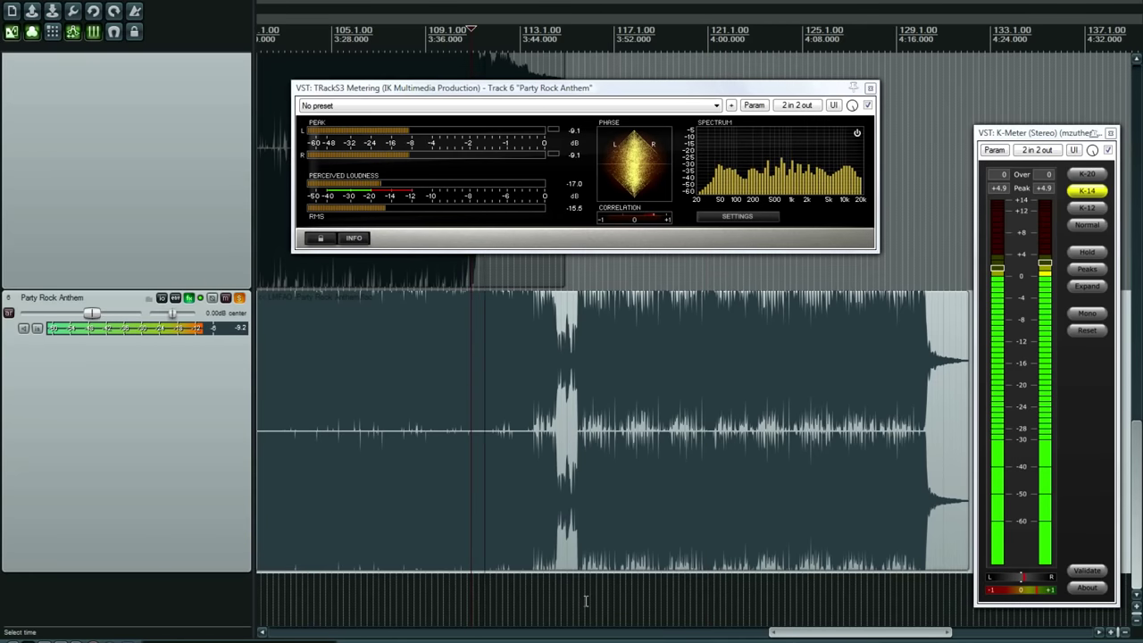
click(276, 593)
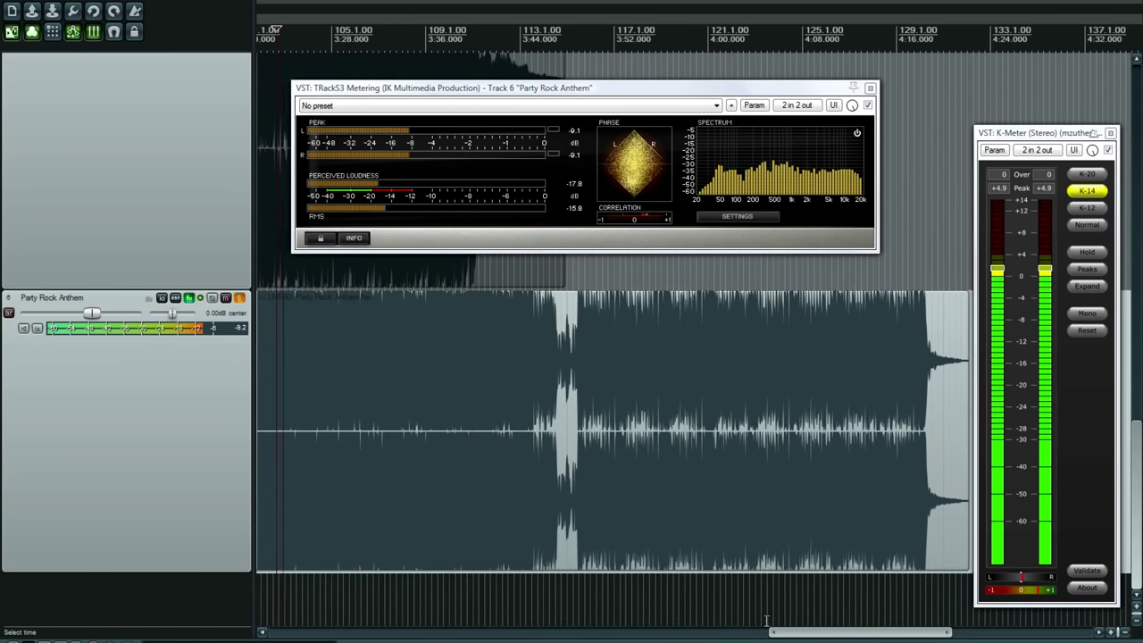
drag(824, 637, 756, 637)
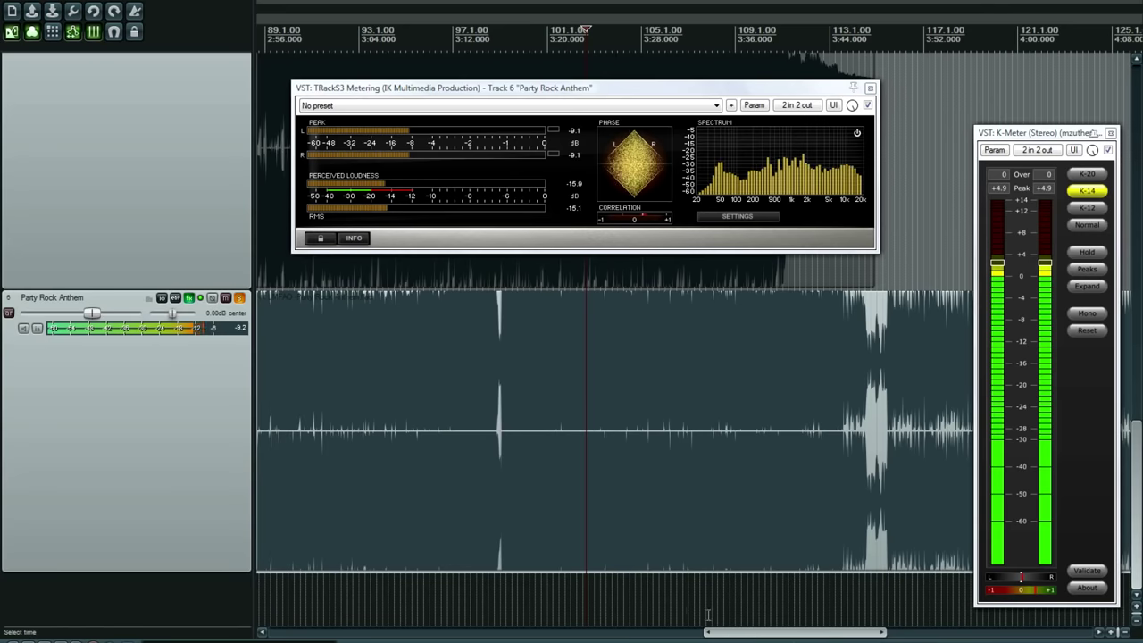
key(space)
Solo the Gangstas Paradise track and play it from about 0:13.
scroll(385, 534, up, 10)
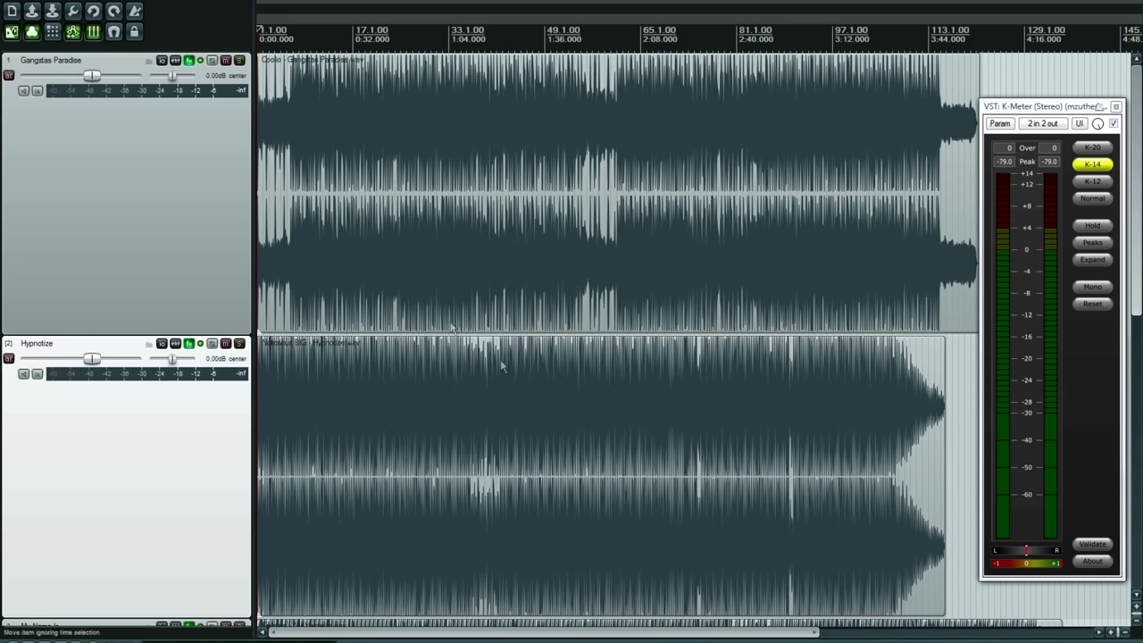
click(238, 60)
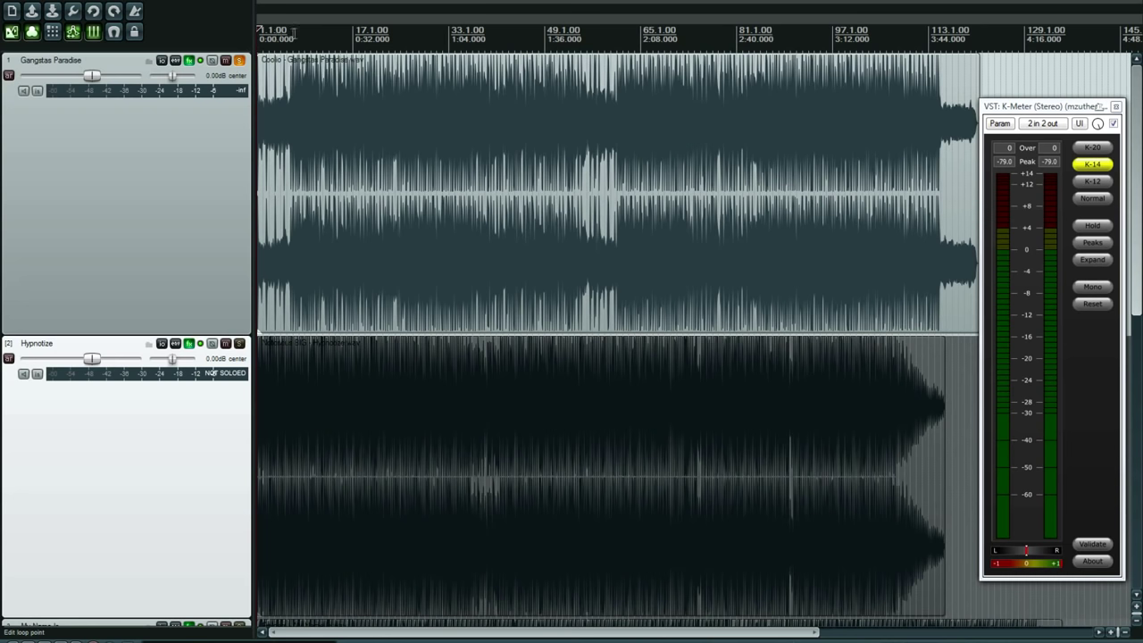
click(296, 33)
key(space)
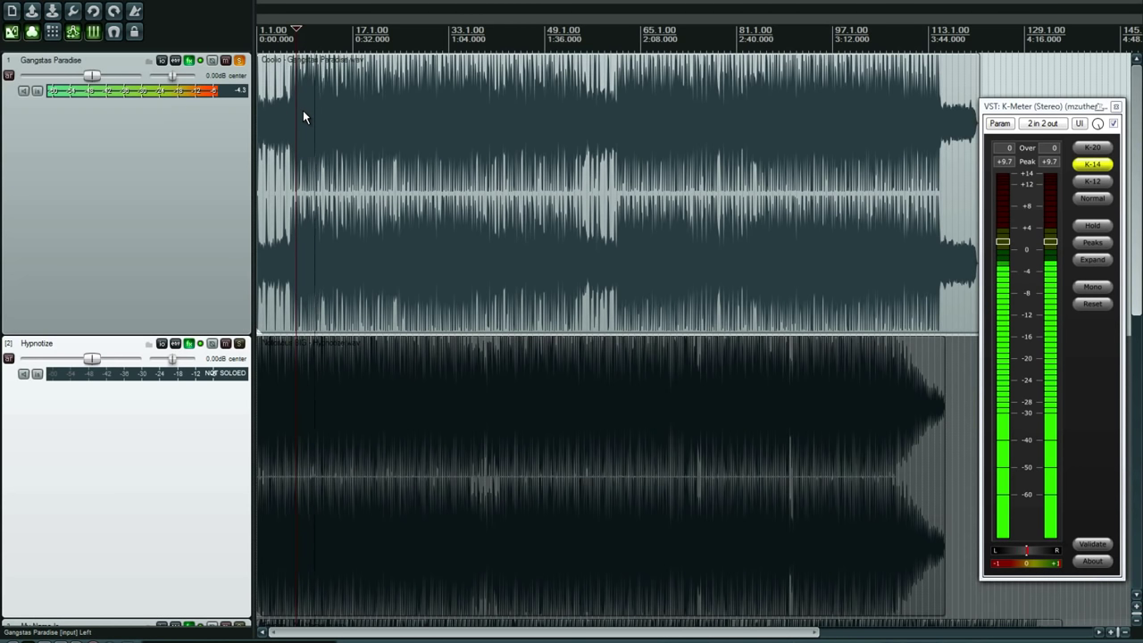
Check Gangstas Paradise's FreeG Stereo gain, float its TRackS3 Metering window below its waveform, and stop playback with the track unsoloed.
click(190, 61)
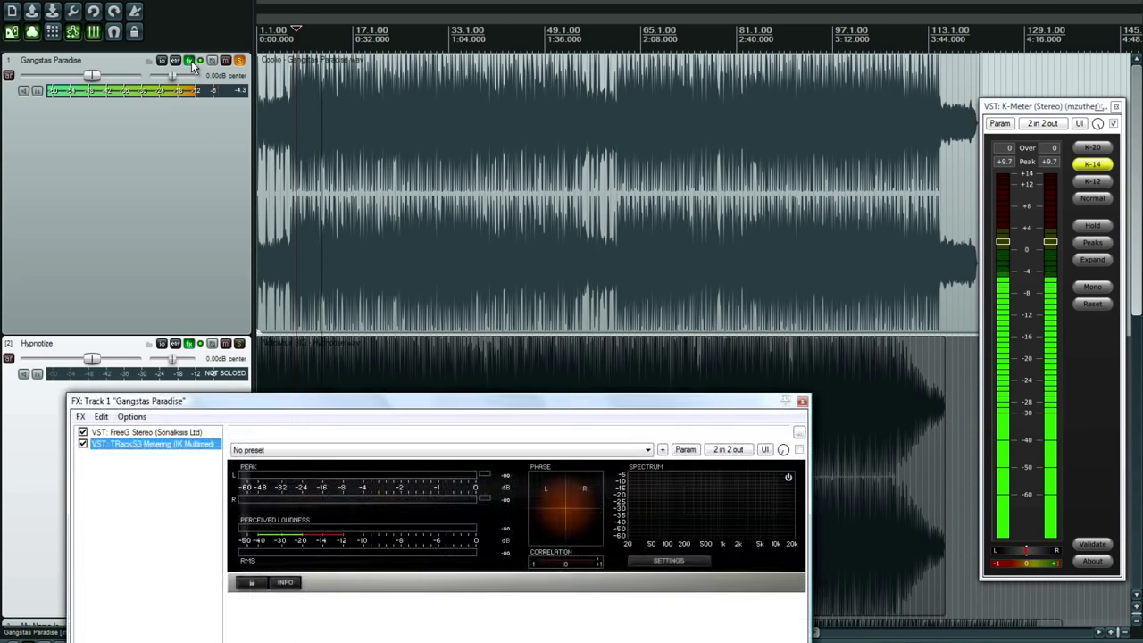
click(175, 434)
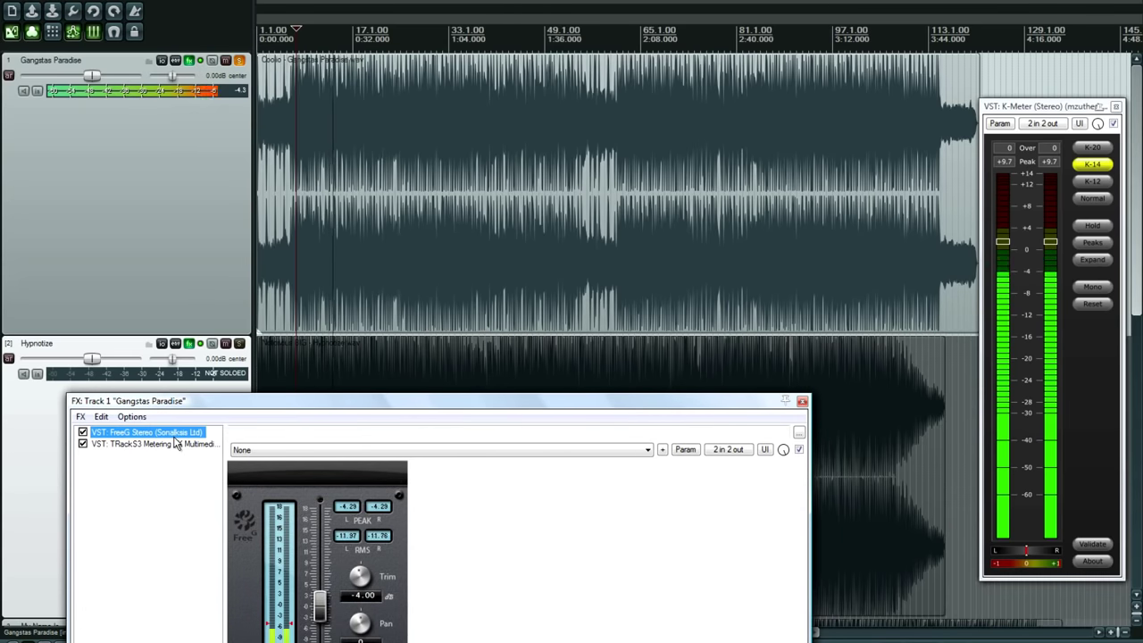
double_click(169, 446)
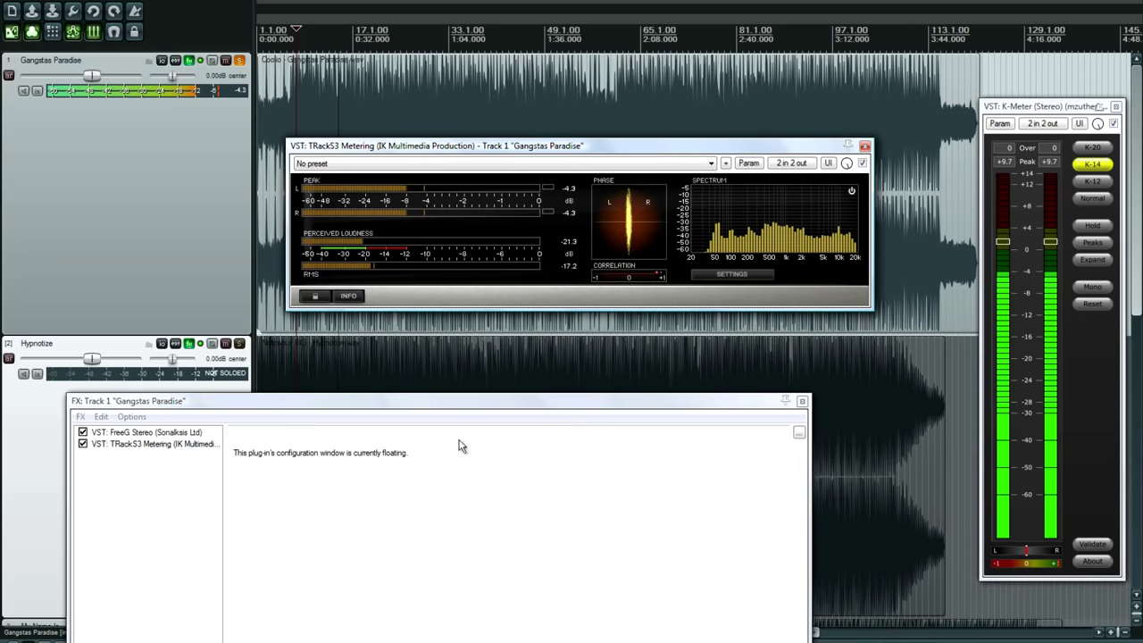
click(802, 405)
drag(516, 148, 513, 406)
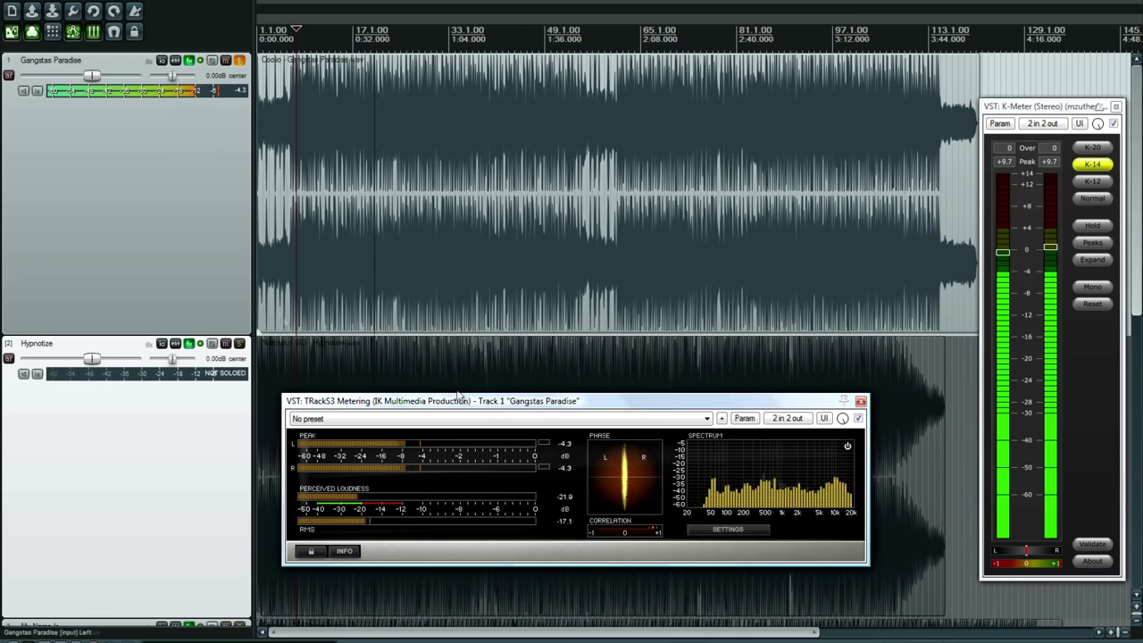
key(space)
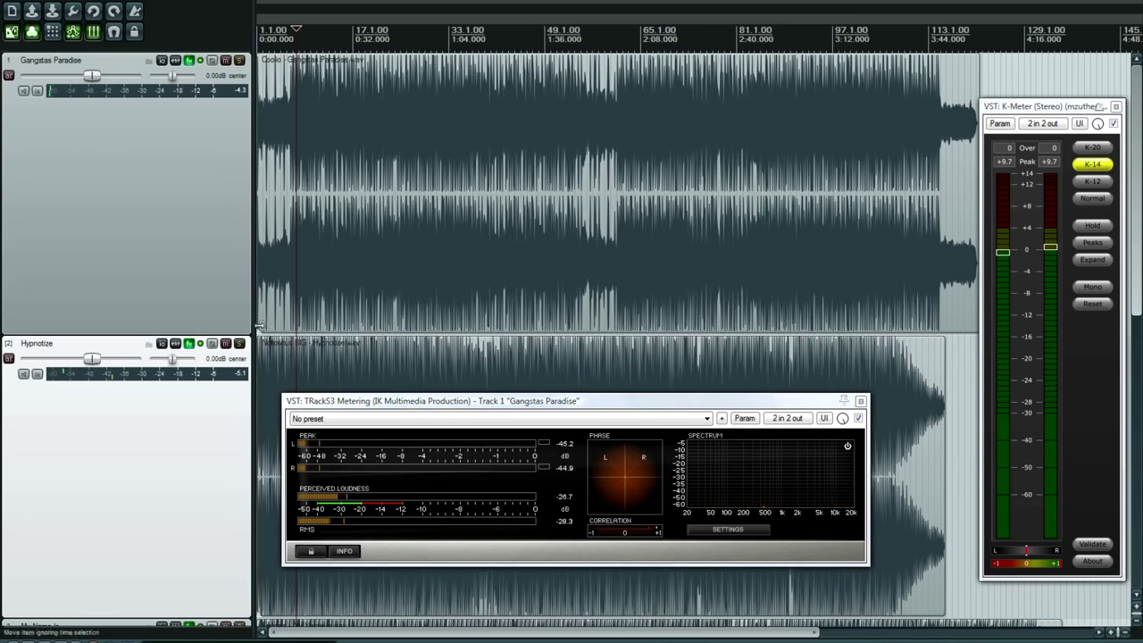
Solo the Hypnotize track, close Gangstas Paradise's metering window, and select the Hypnotize item.
click(239, 343)
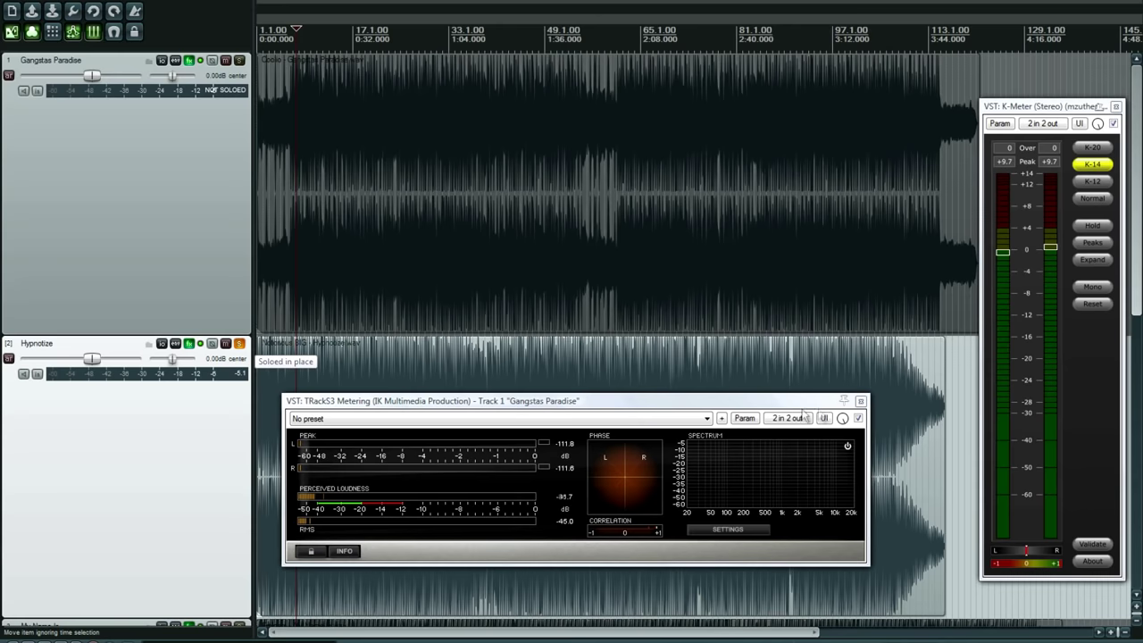
click(860, 401)
click(539, 417)
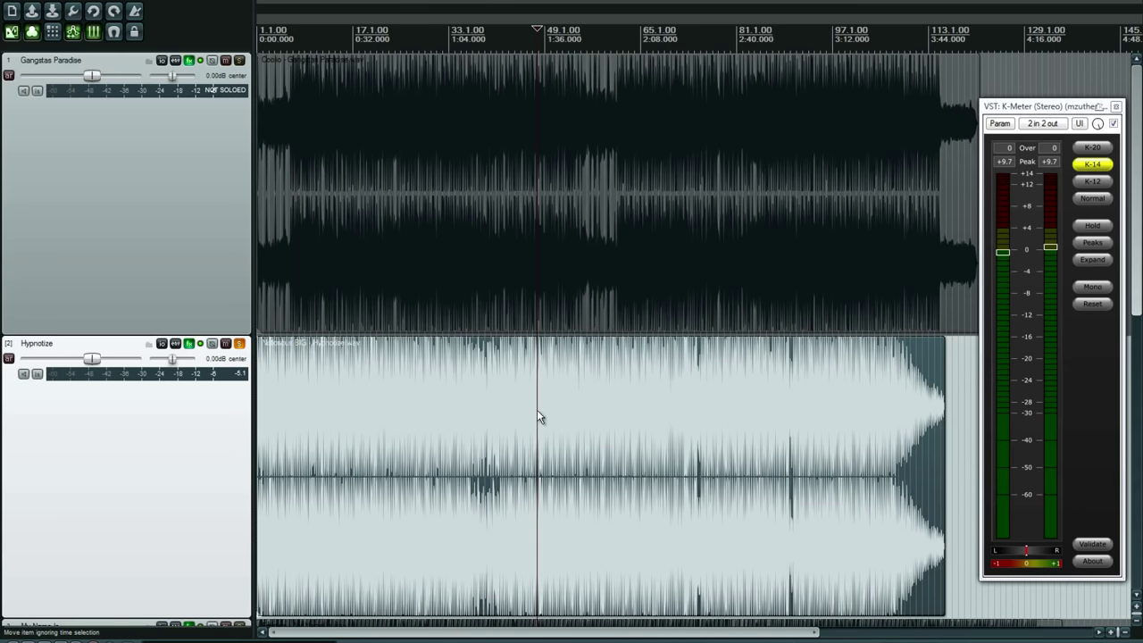
Check Hypnotize's FreeG Stereo gain and leave only its TRackS3 Metering window floating, closing the effects chain.
click(189, 343)
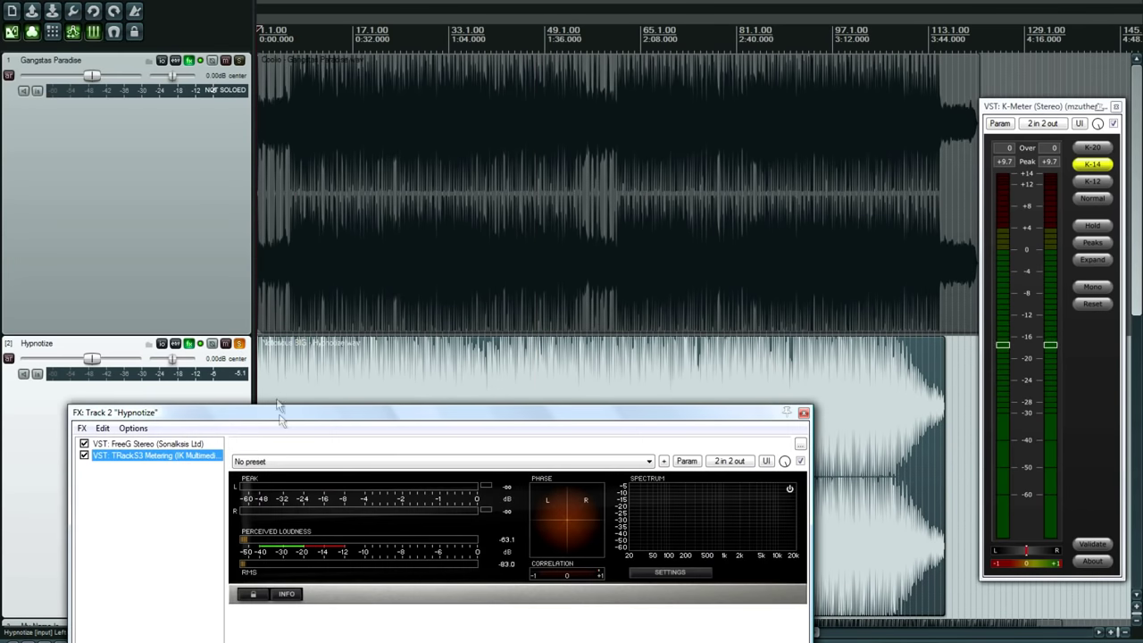
click(153, 447)
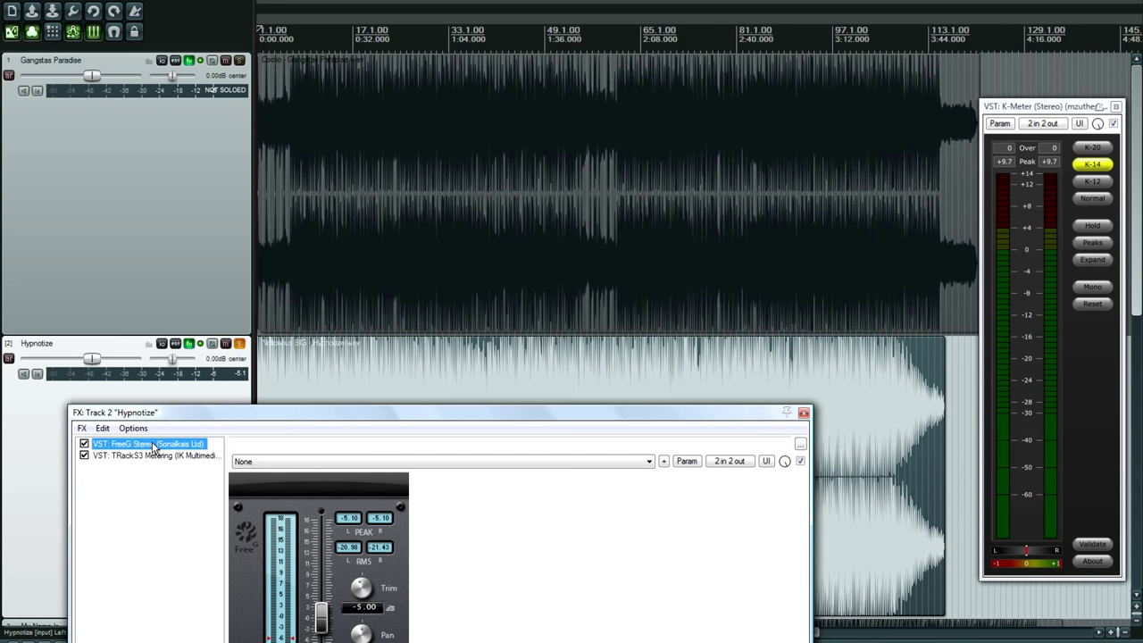
click(152, 456)
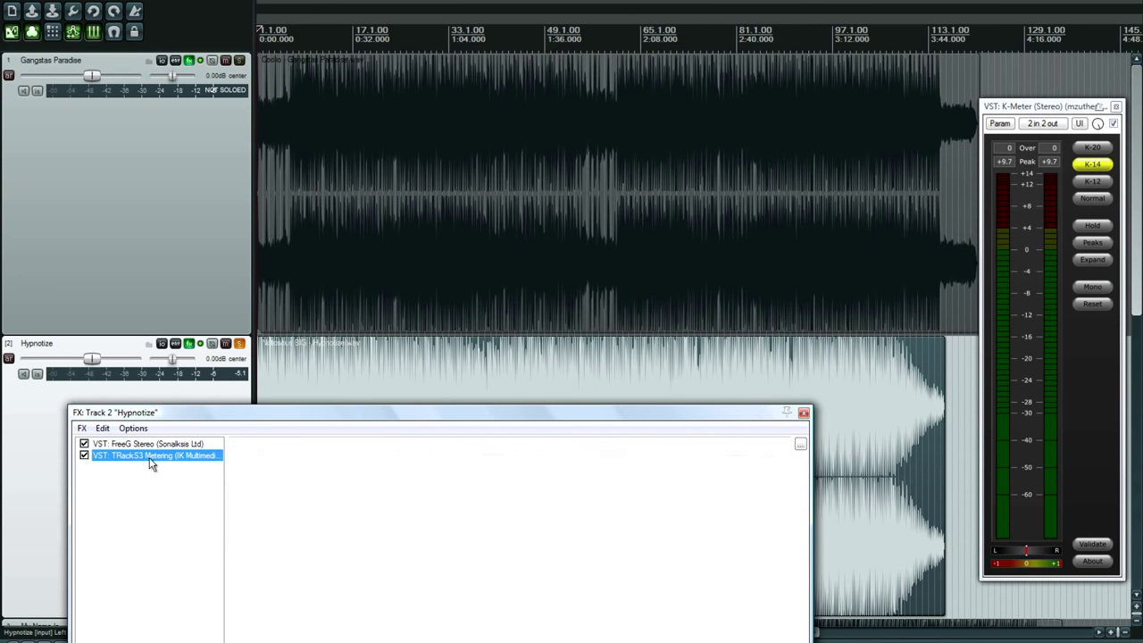
double_click(151, 457)
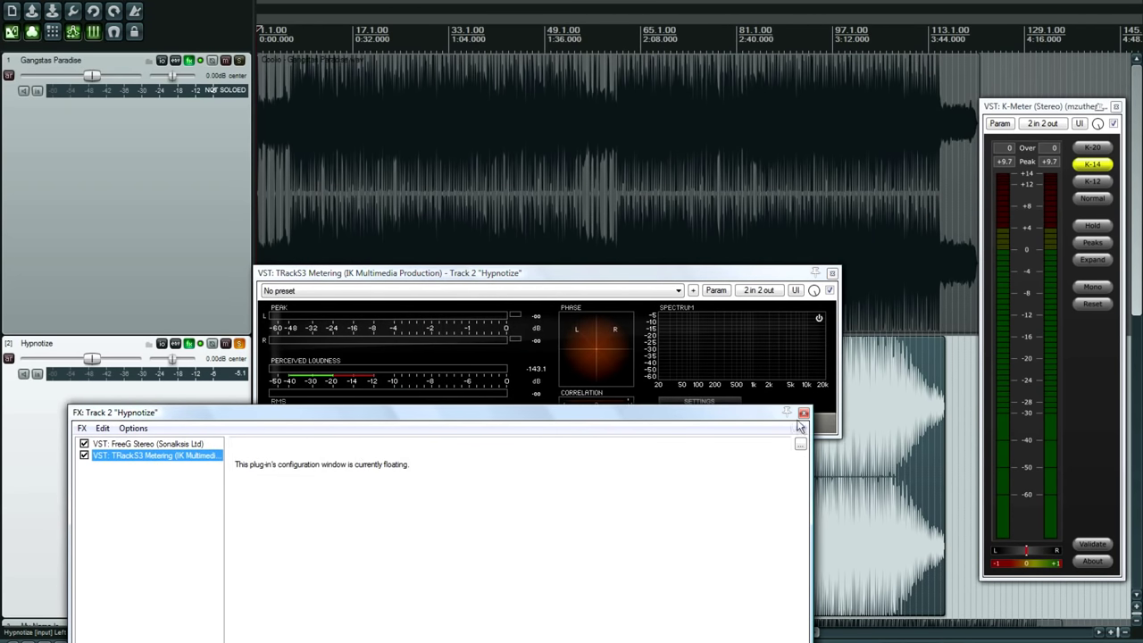
click(803, 417)
Listen to Hypnotize from its start, about 2:30 and about 3:13 against the meters, and stop playback.
click(307, 496)
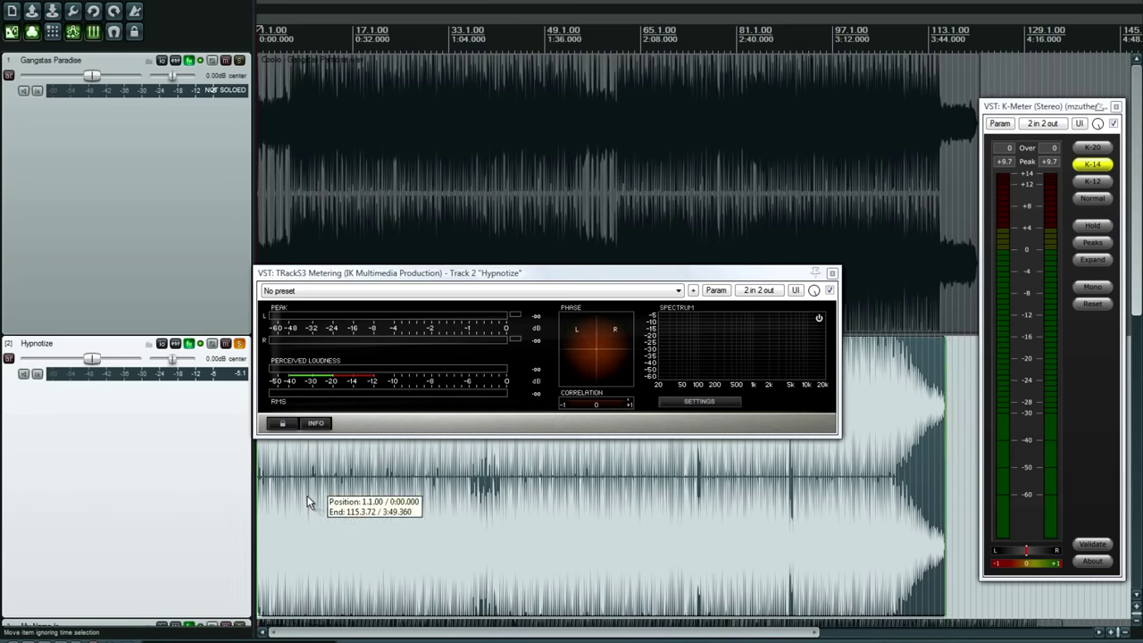
key(Home)
key(space)
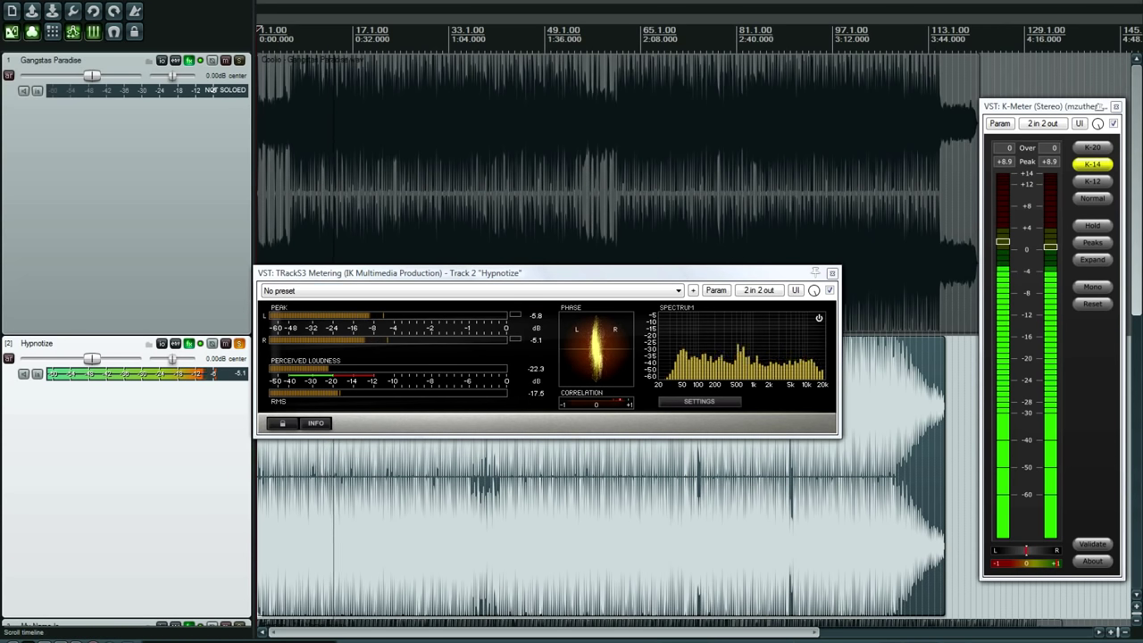
click(709, 34)
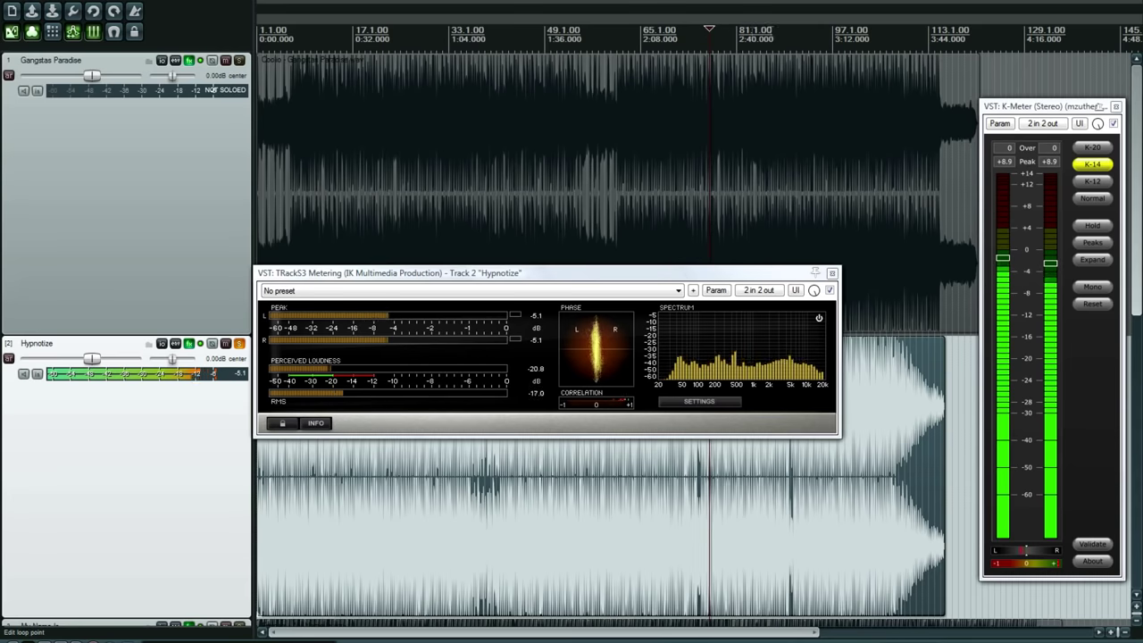
click(837, 33)
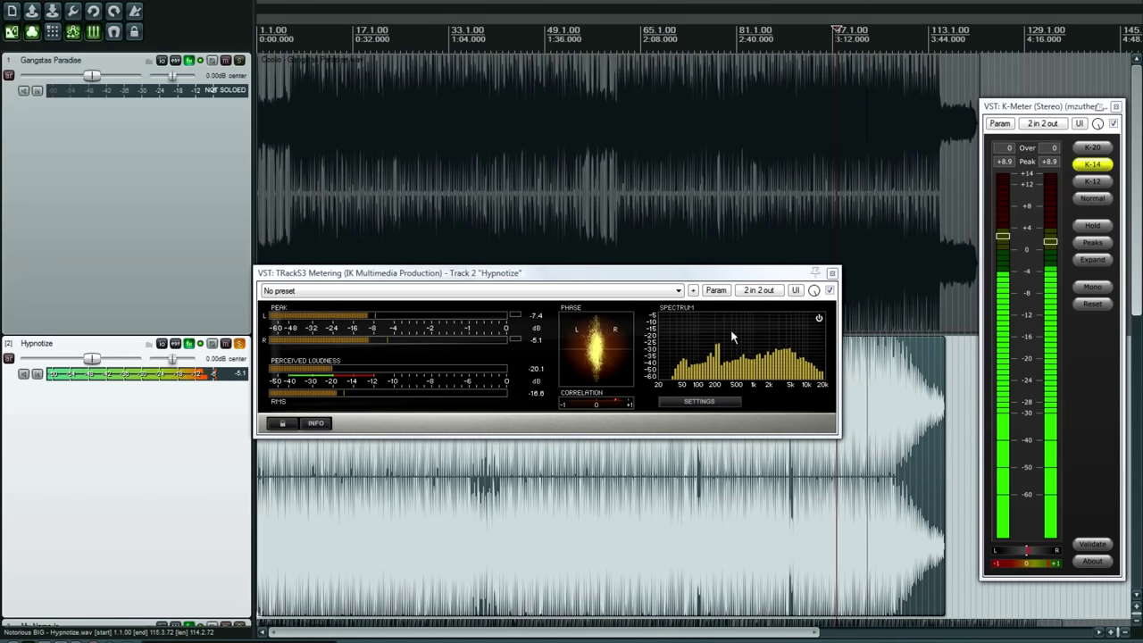
key(space)
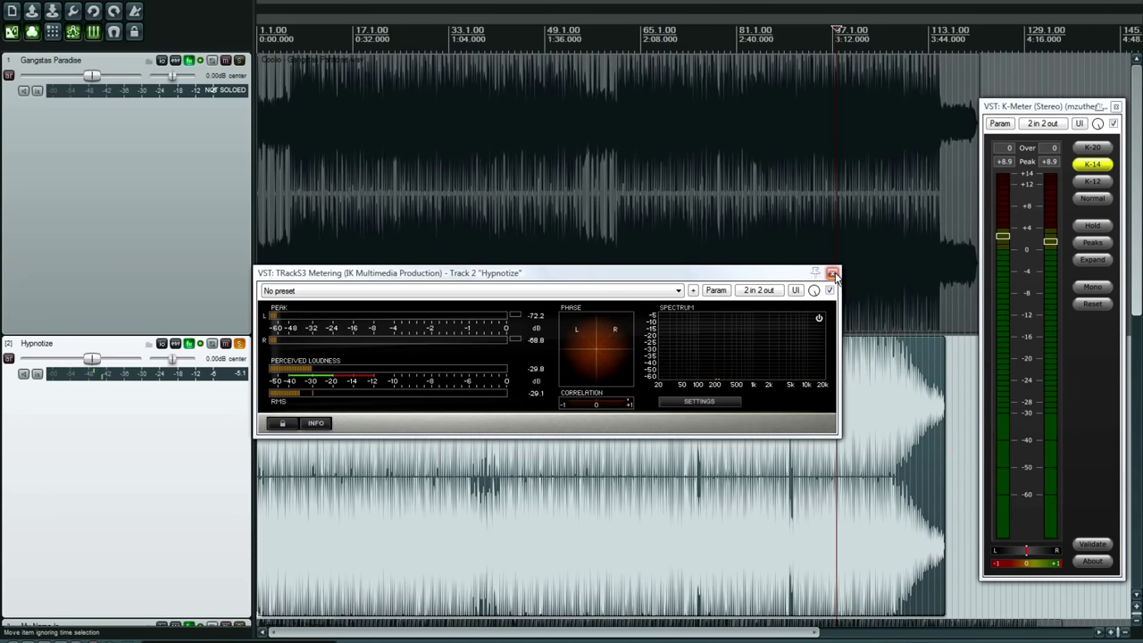
Close Hypnotize's metering window and switch the solo from Hypnotize to the My Name Is track.
click(834, 274)
scroll(1137, 284, down, 1)
drag(1137, 284, 1128, 340)
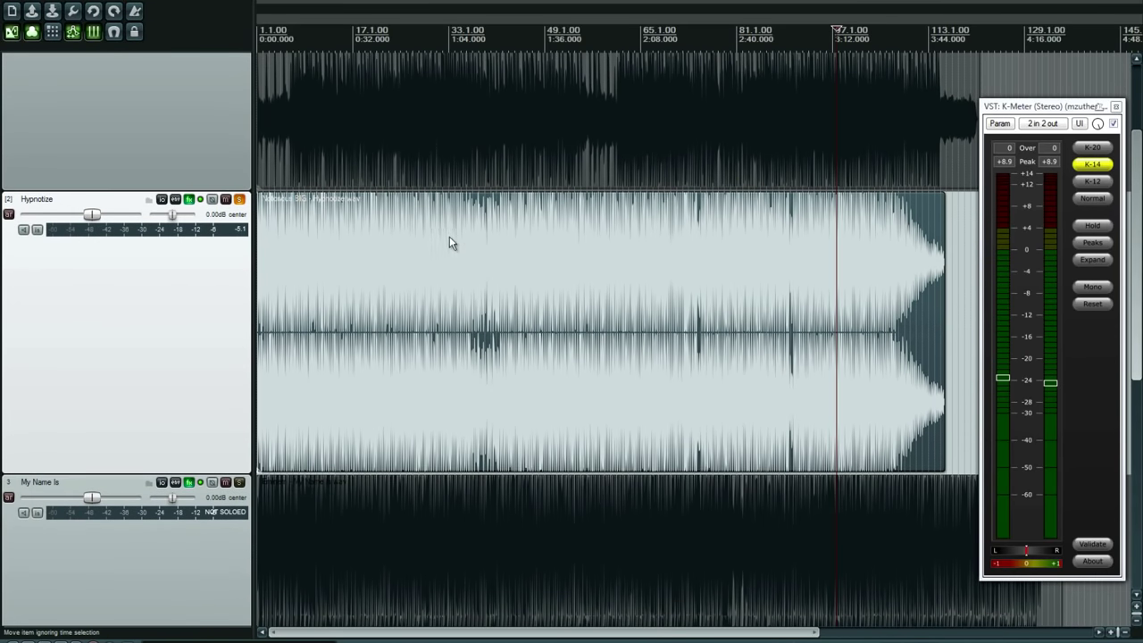
click(239, 200)
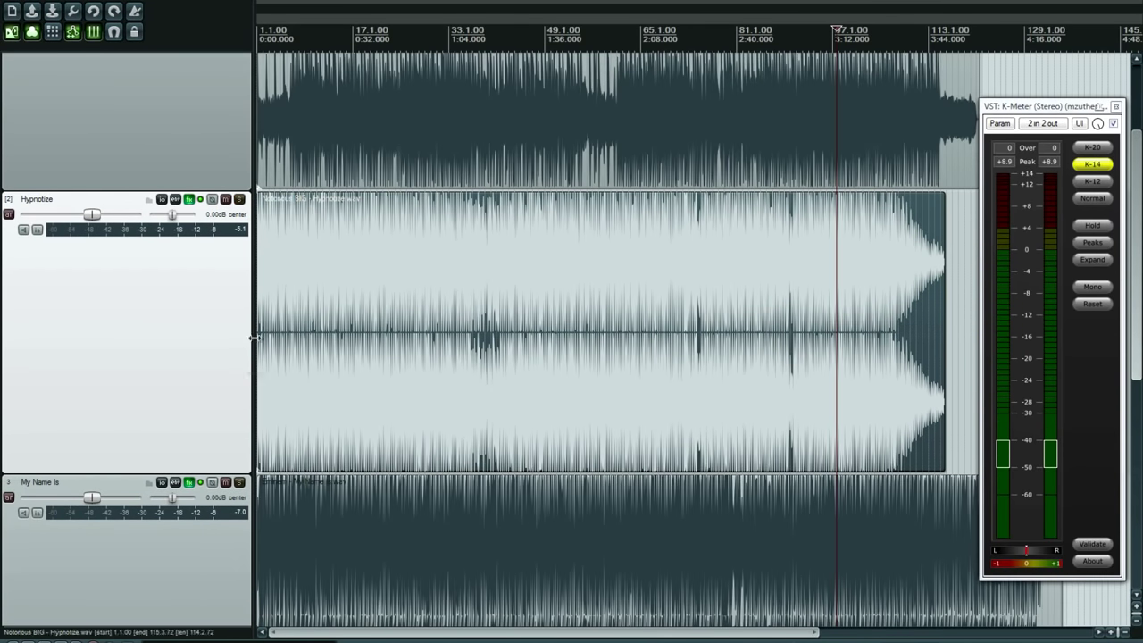
click(240, 483)
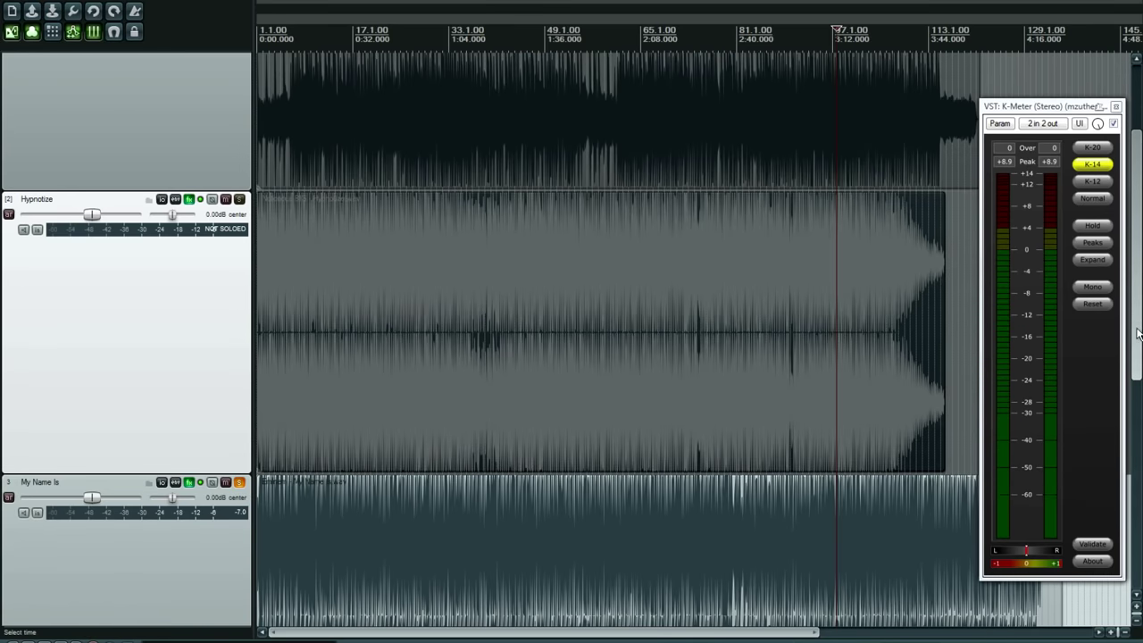
Select the My Name Is item and play it from its start against the K-Meter.
scroll(949, 411, down, 3)
click(657, 393)
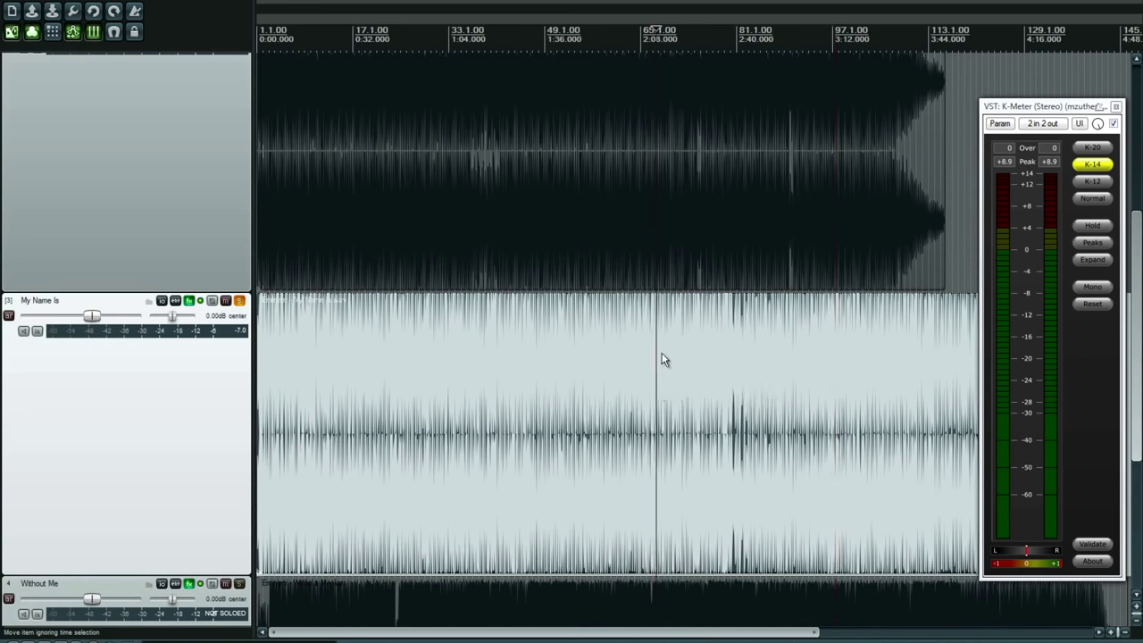
key(Home)
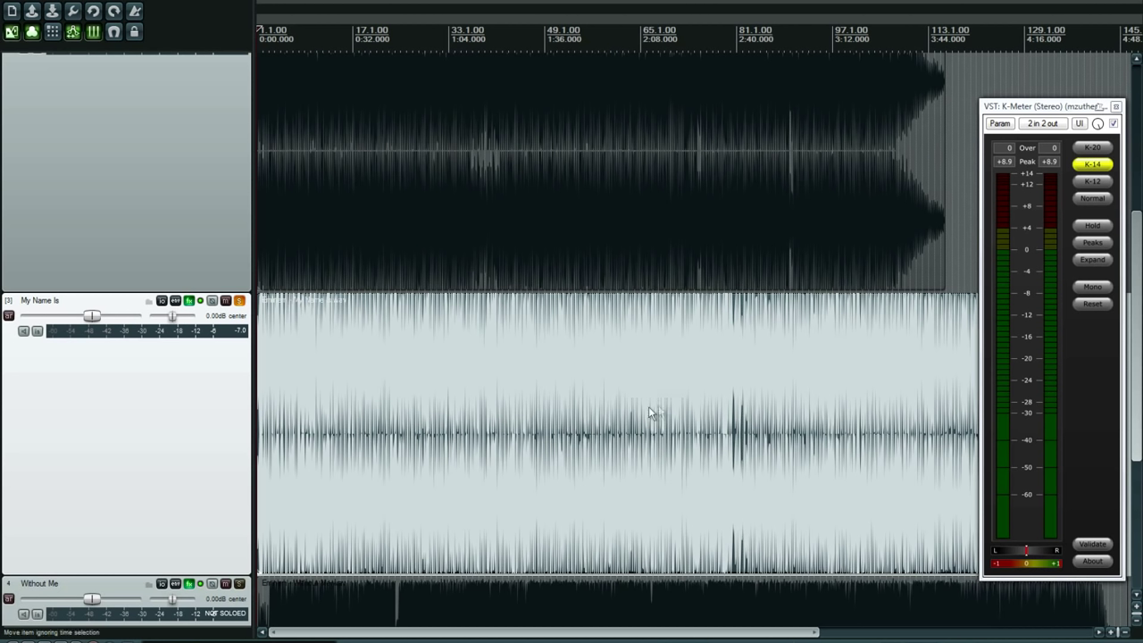
click(679, 408)
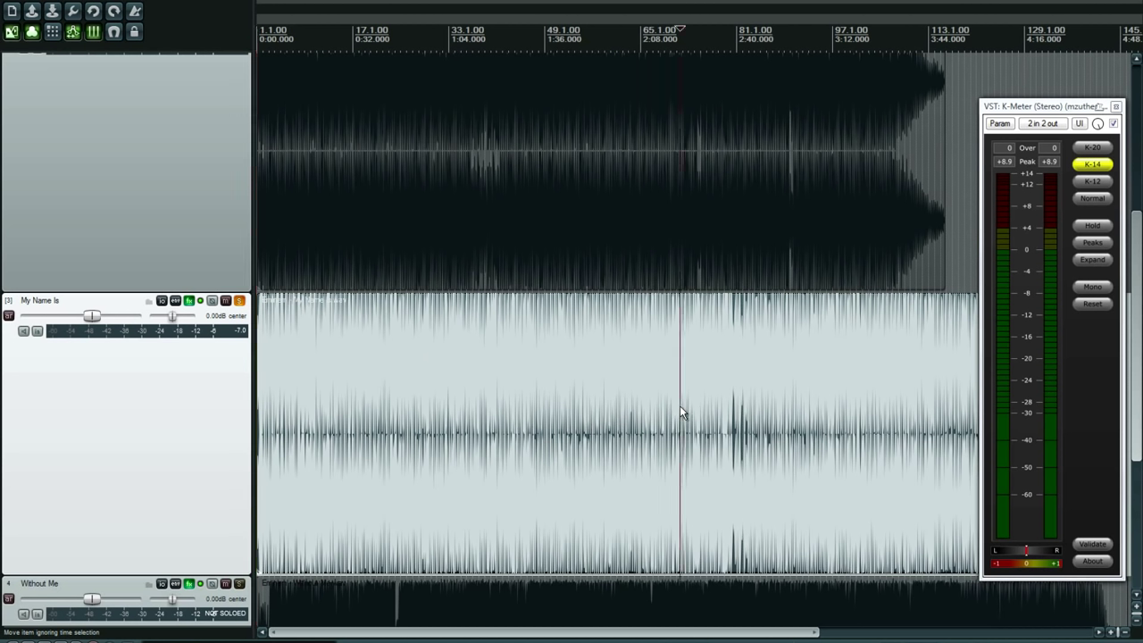
key(Home)
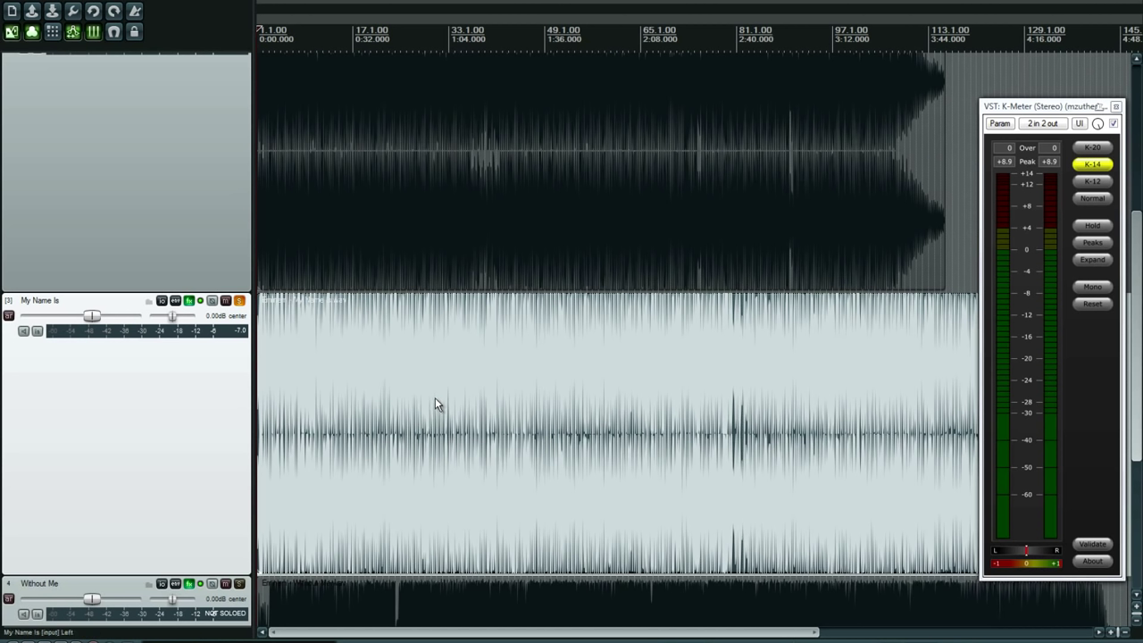
key(space)
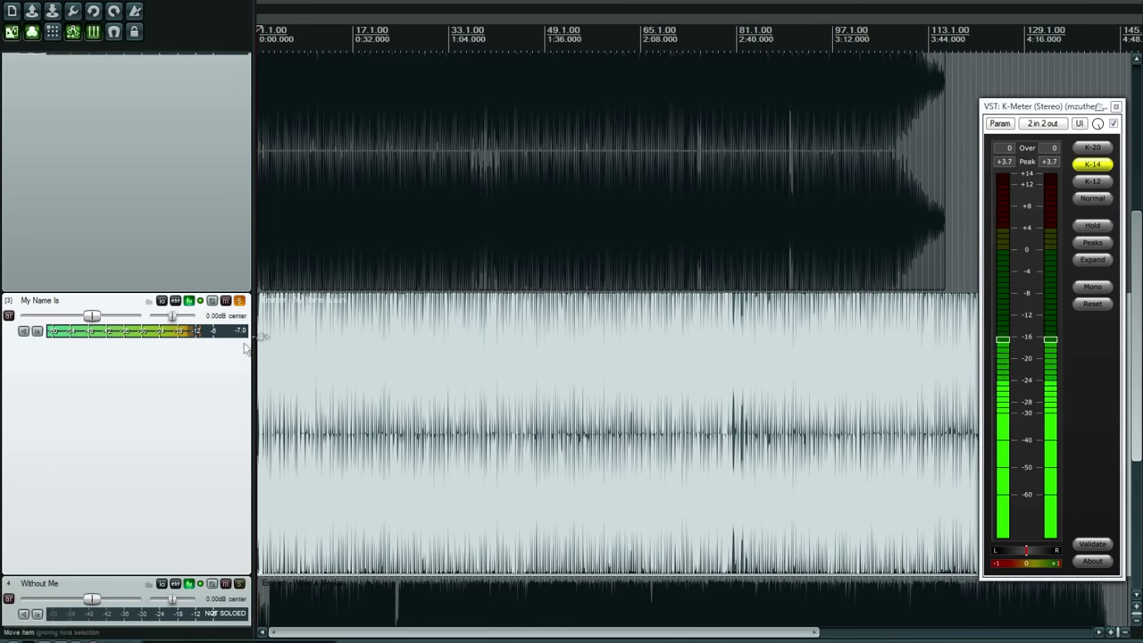
Check My Name Is's FreeG Stereo gain, float its TRackS3 Metering window over the Hypnotize waveform, and close the effects chain.
click(189, 301)
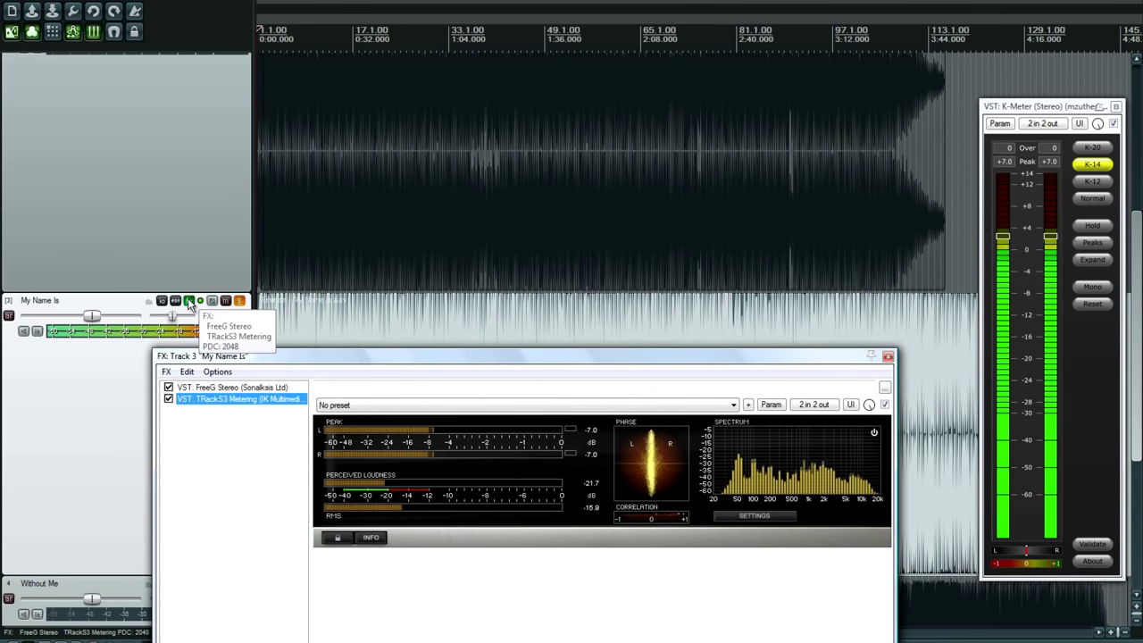
click(218, 387)
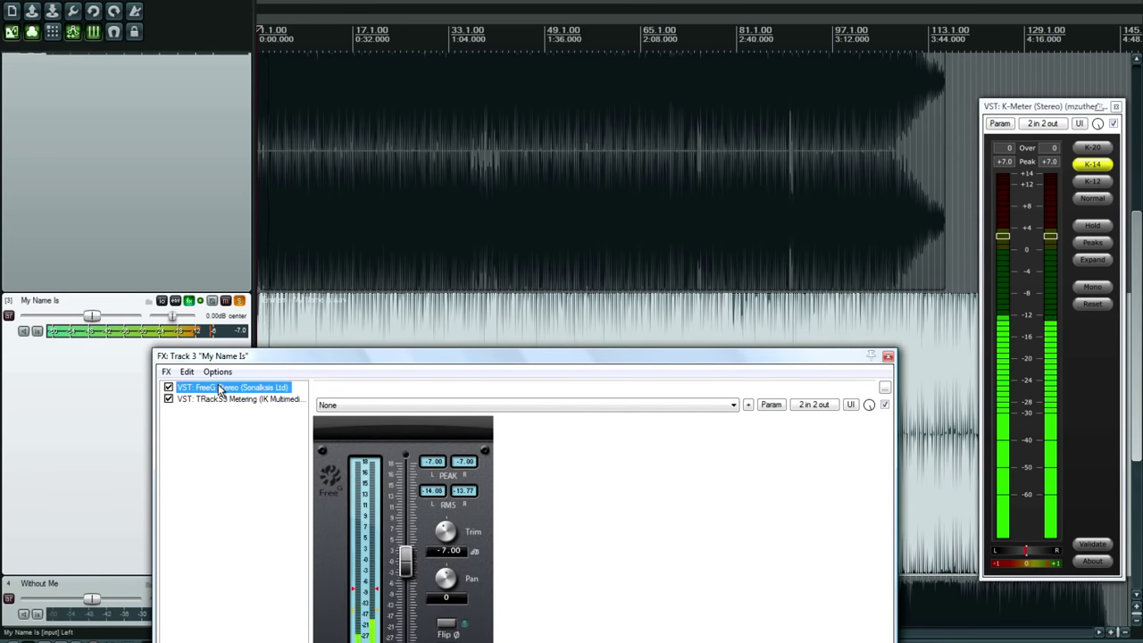
click(215, 401)
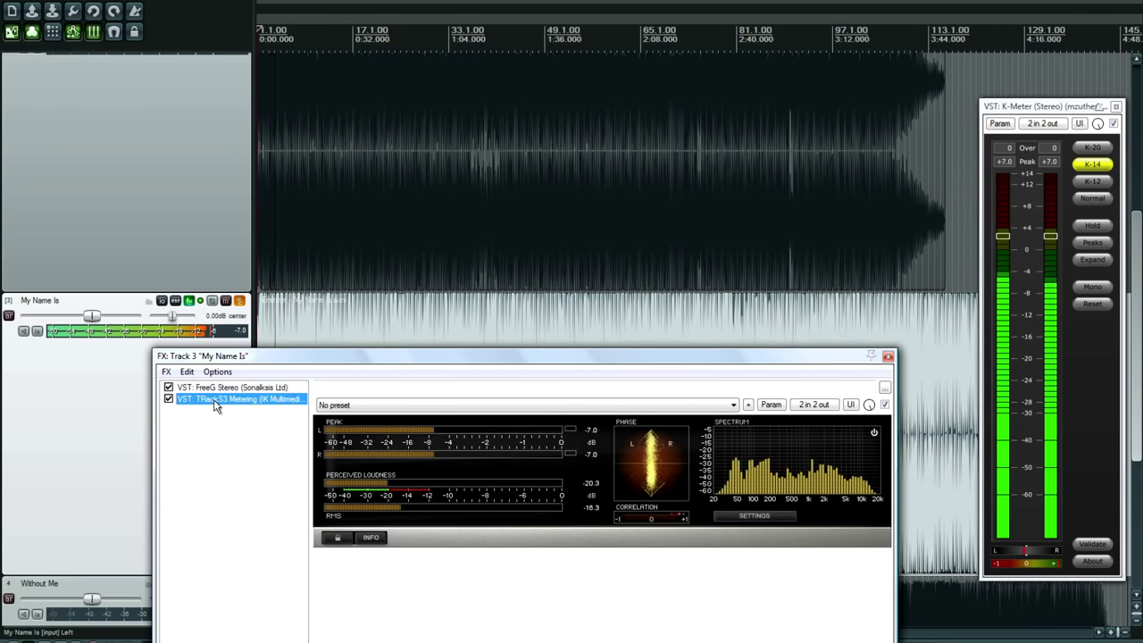
double_click(215, 401)
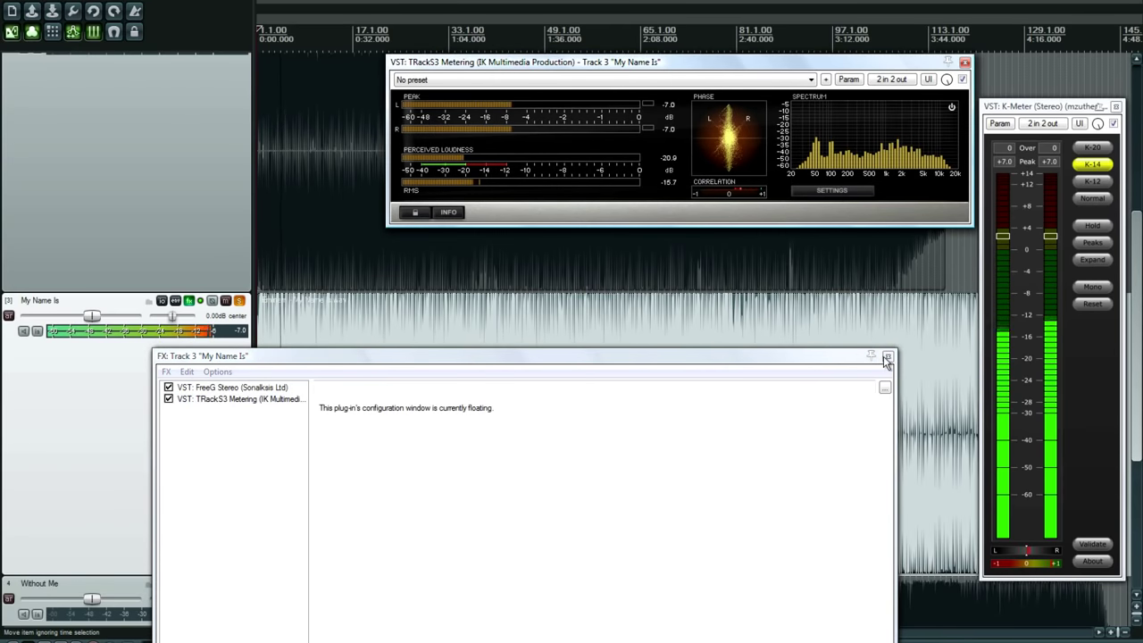
click(884, 357)
drag(618, 71, 538, 72)
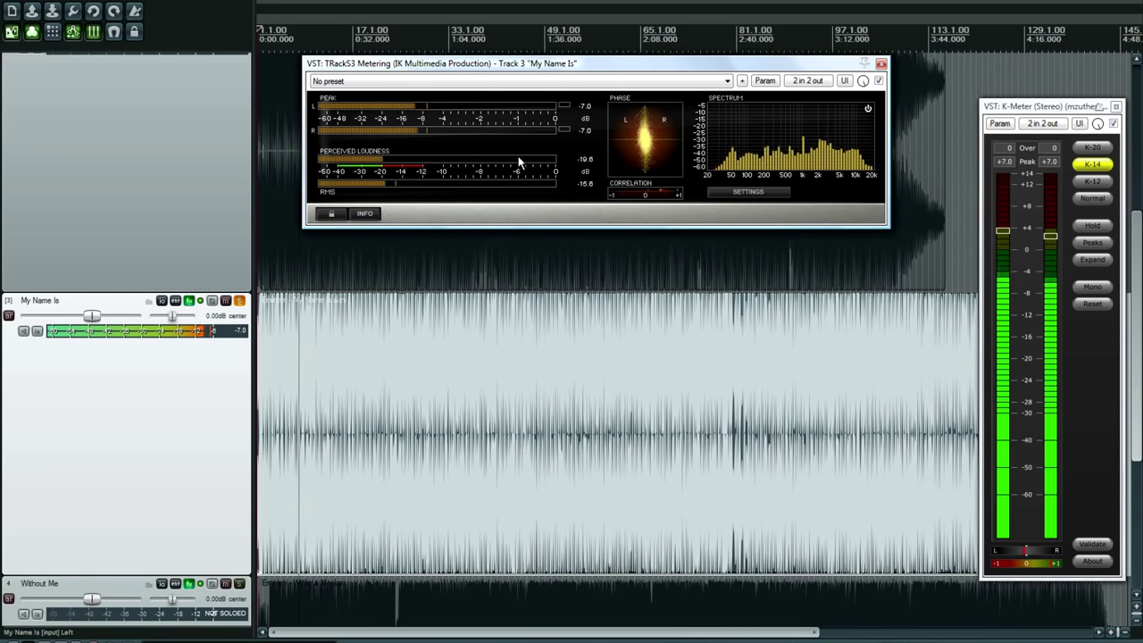
Listen to My Name Is from about 2:55 and about 3:37 against the meters, stop playback, and return the edit cursor to mid-song.
click(782, 32)
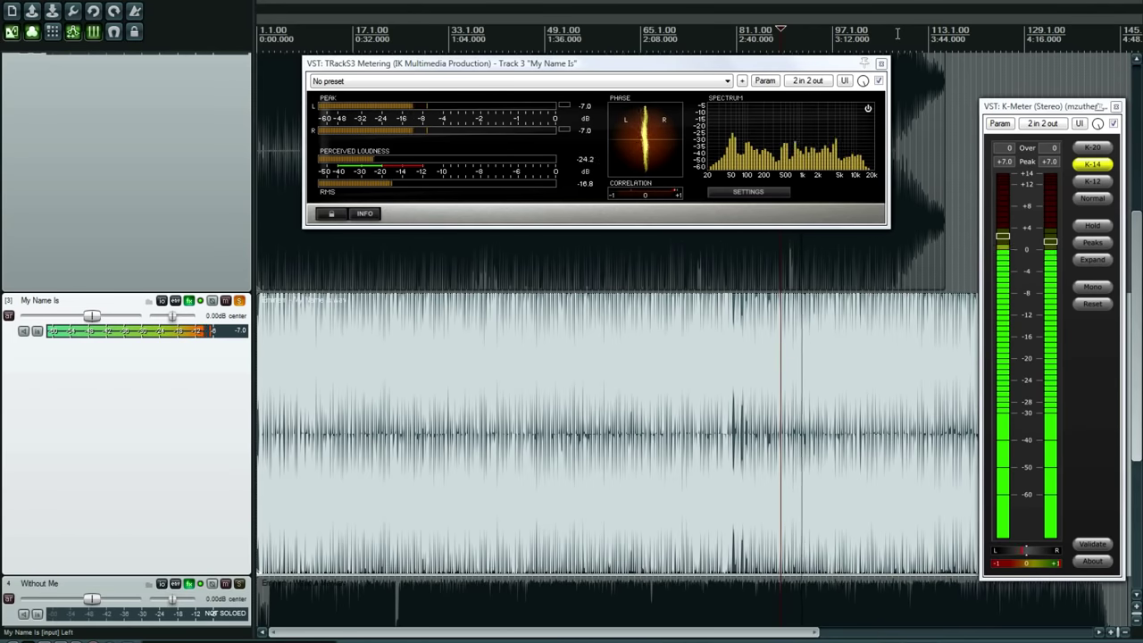
click(908, 33)
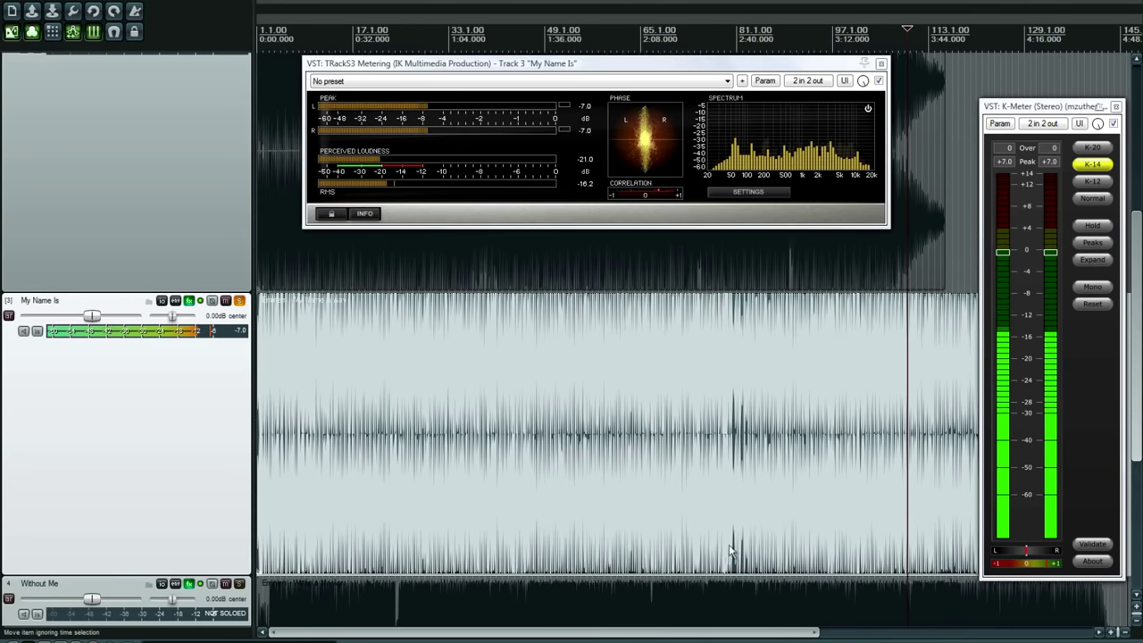
drag(705, 634, 801, 635)
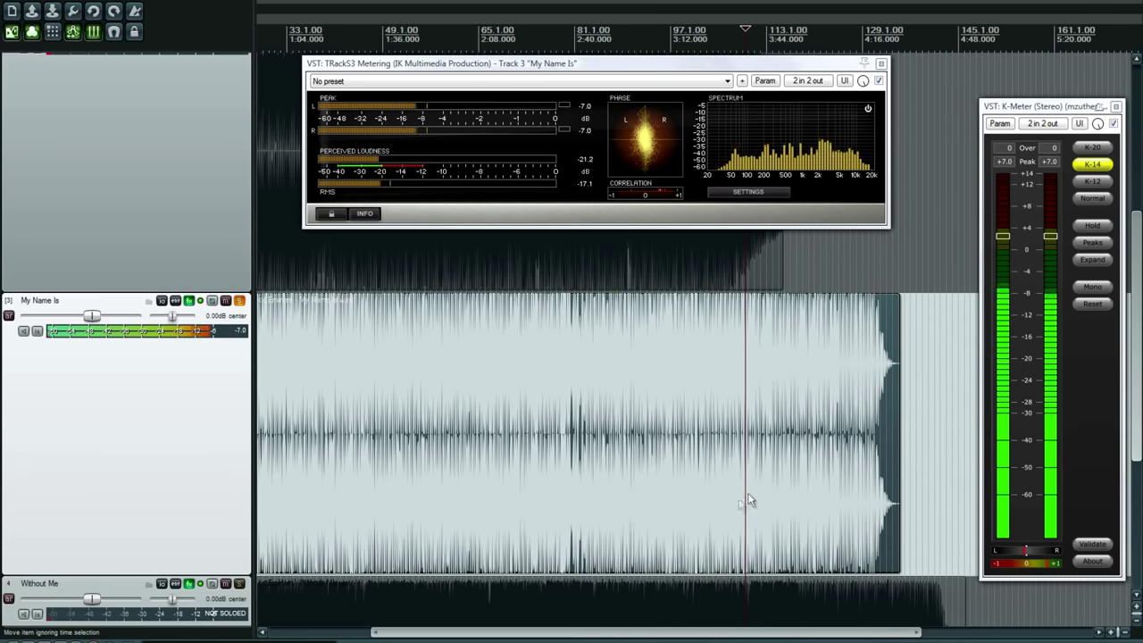
key(space)
drag(787, 633, 536, 636)
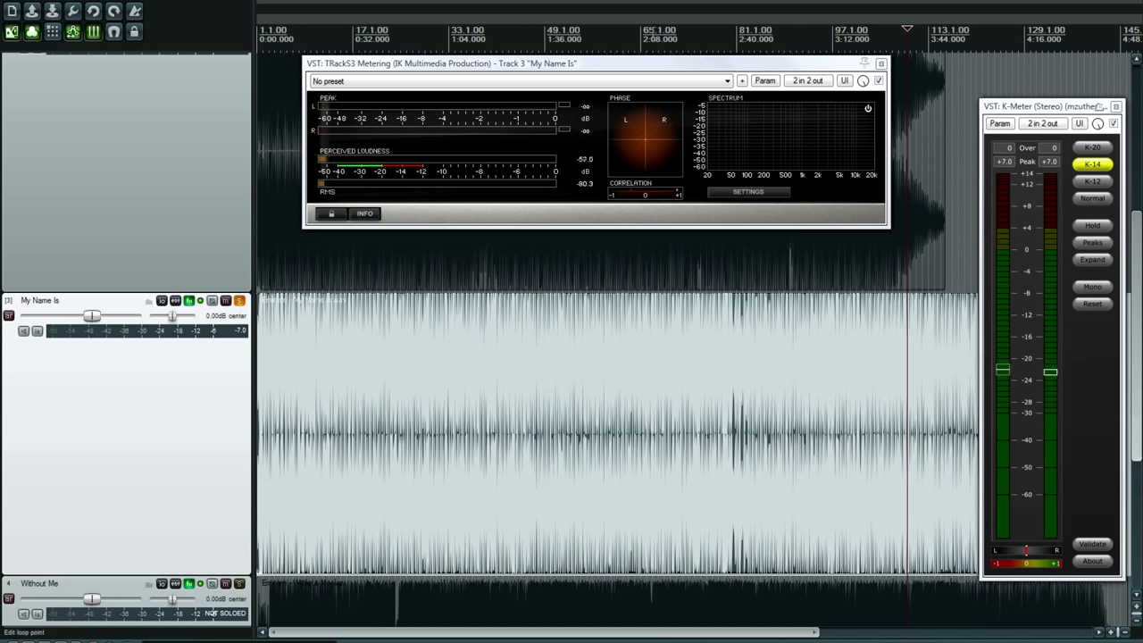
click(653, 34)
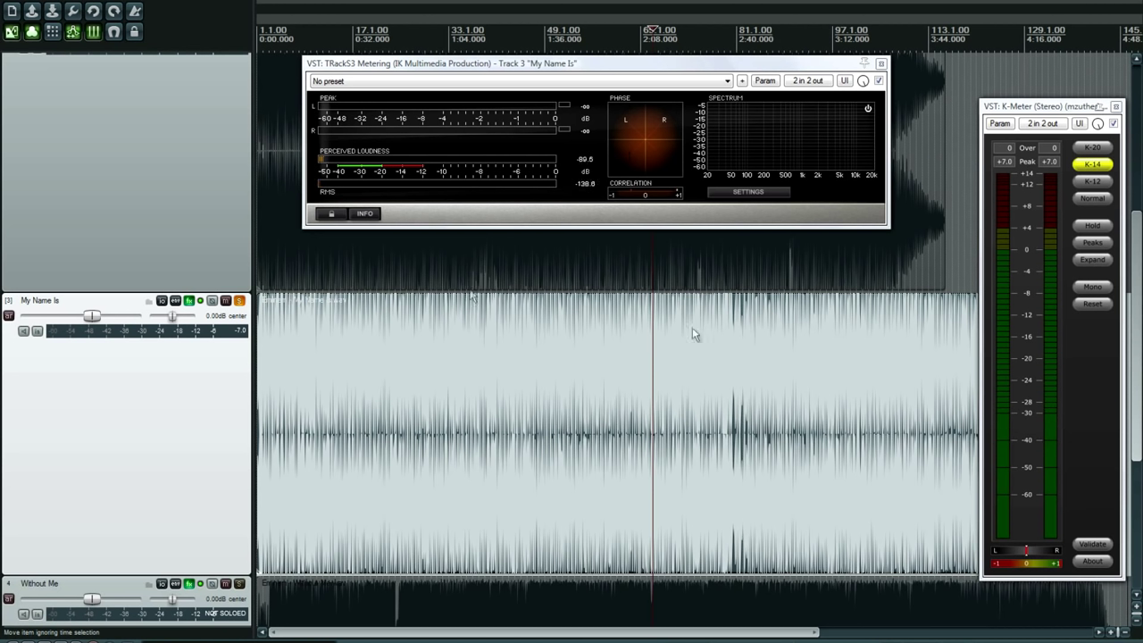
click(695, 470)
Switch the solo from the My Name Is track to the Without Me track.
drag(1139, 433, 1114, 563)
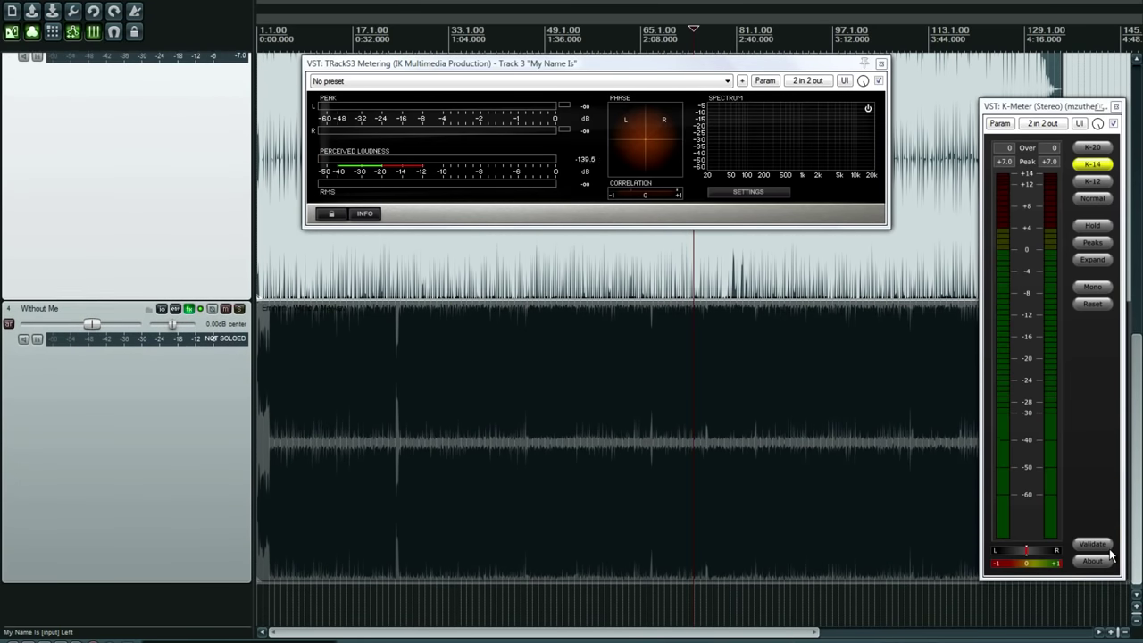
scroll(244, 196, up, 3)
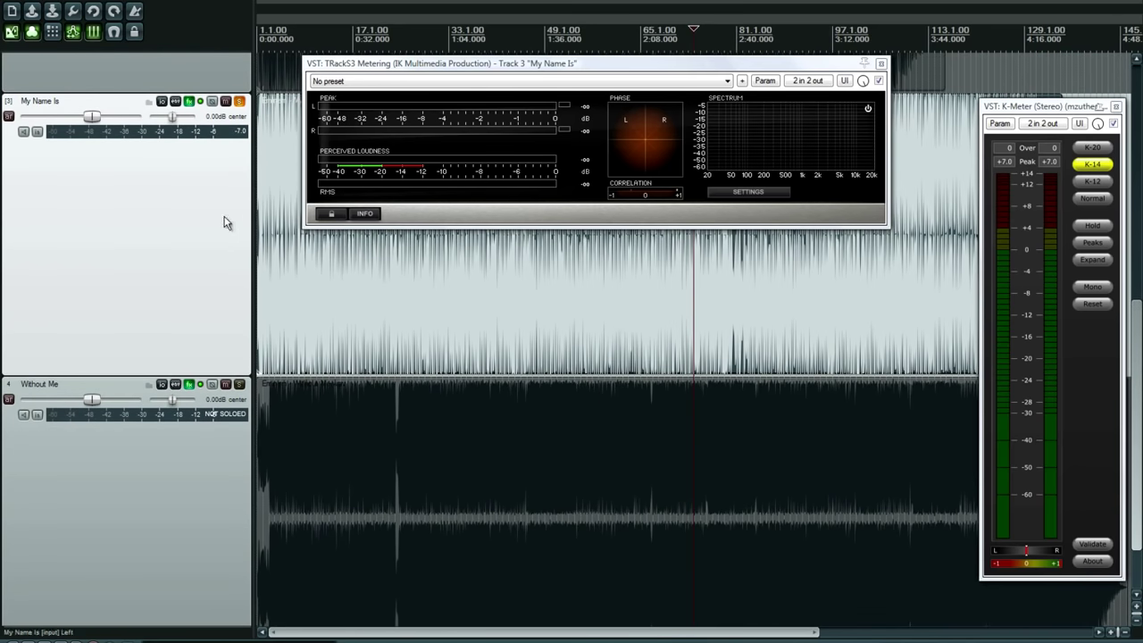
click(238, 102)
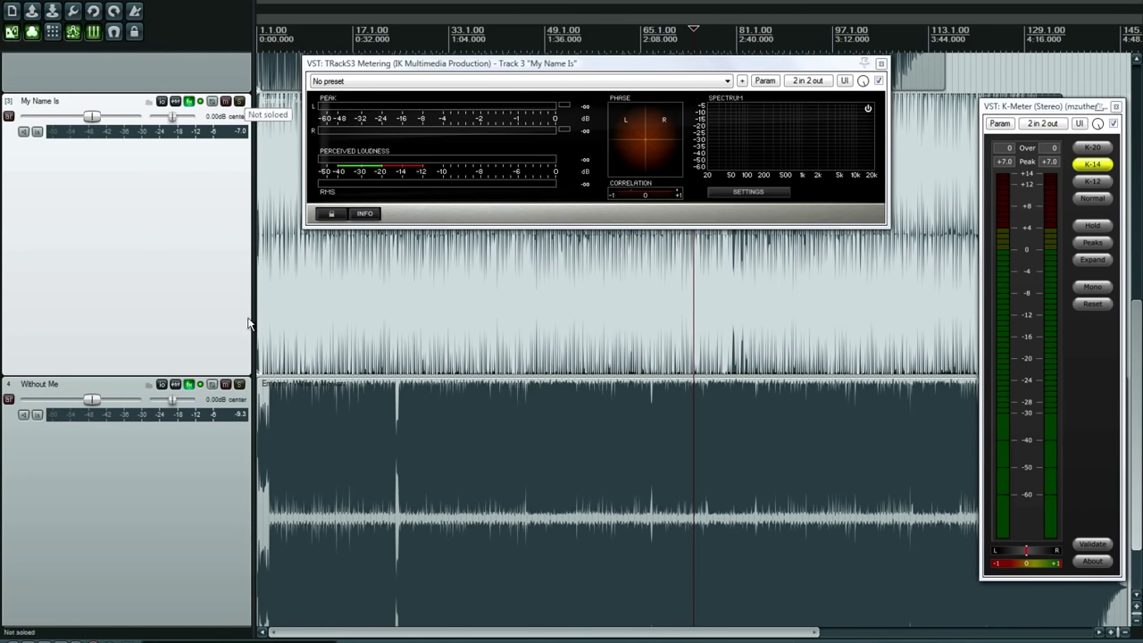
click(239, 385)
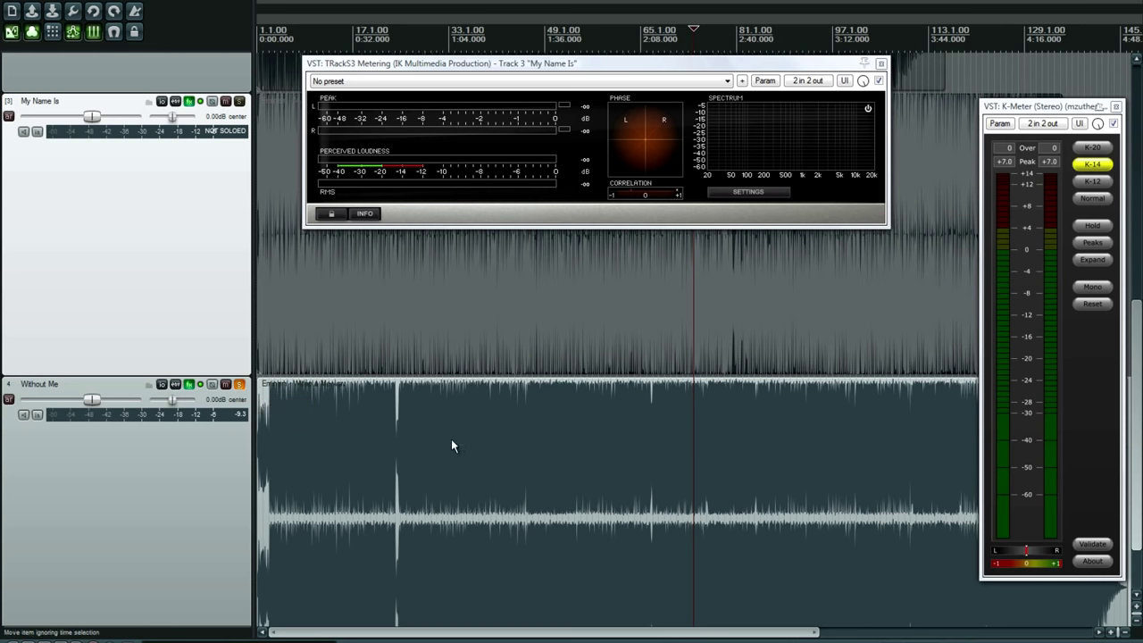
Select the Without Me item and play it from about 0:02 in its intro.
scroll(1140, 446, down, 3)
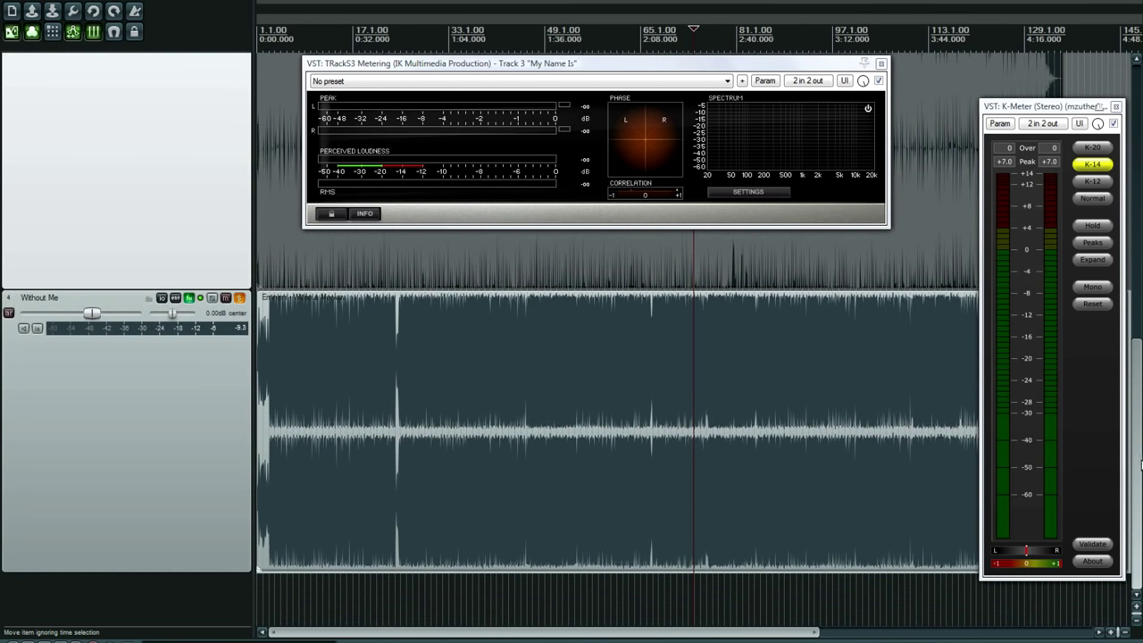
scroll(1141, 451, up, 1)
click(338, 507)
scroll(331, 505, up, 4)
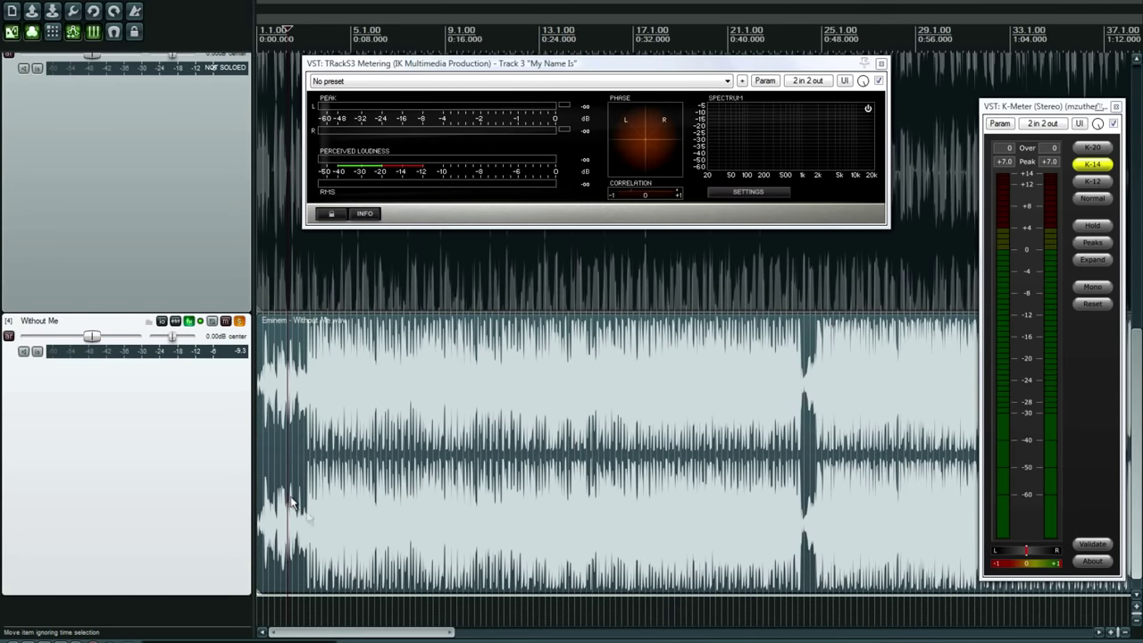
key(space)
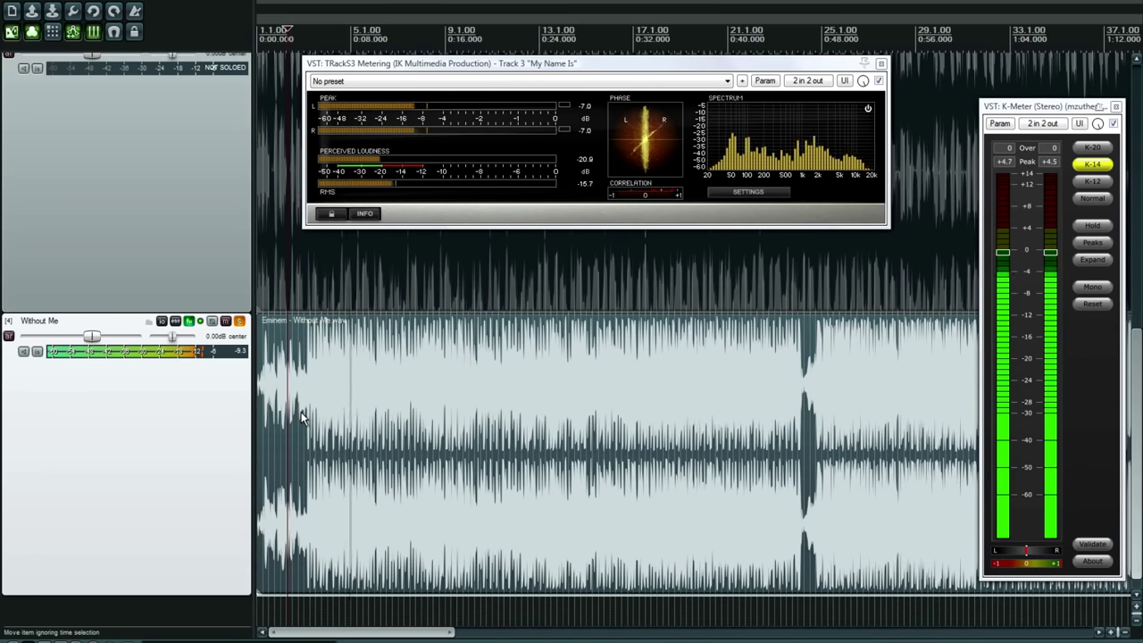
Replace My Name Is's metering window with Without Me's floating TRackS3 Metering window, and close the Without Me effects chain.
click(189, 321)
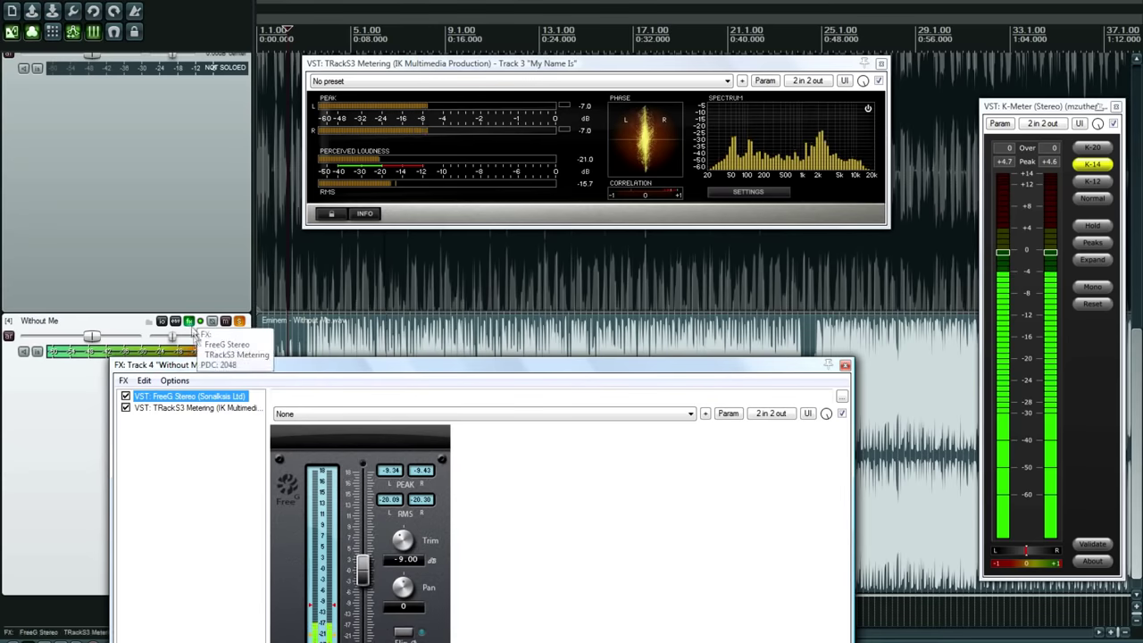
click(880, 63)
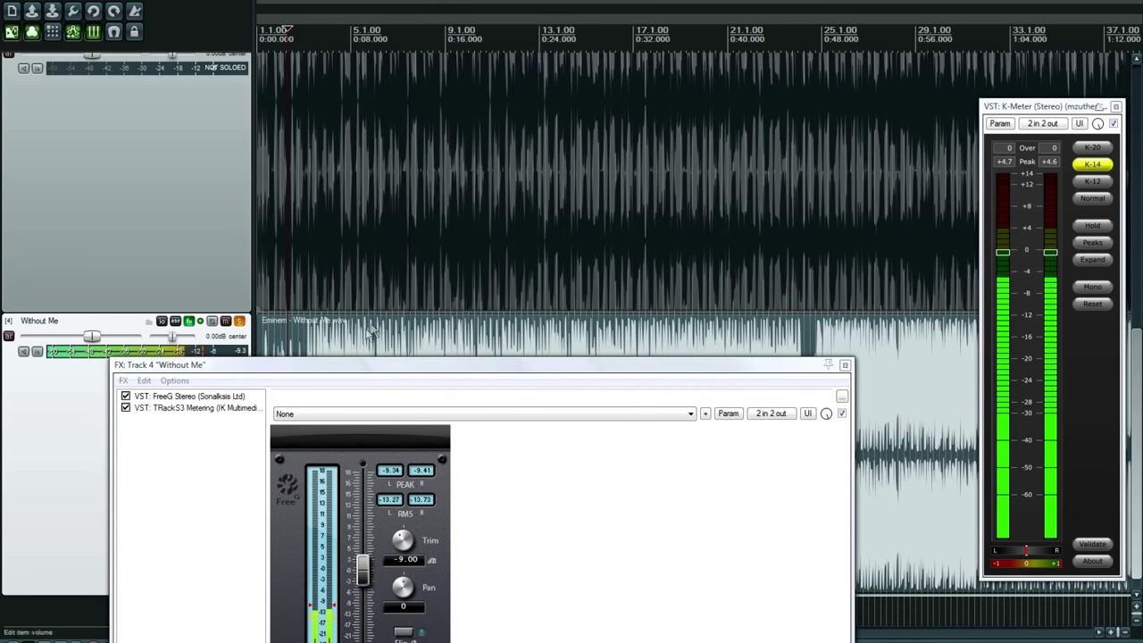
double_click(189, 410)
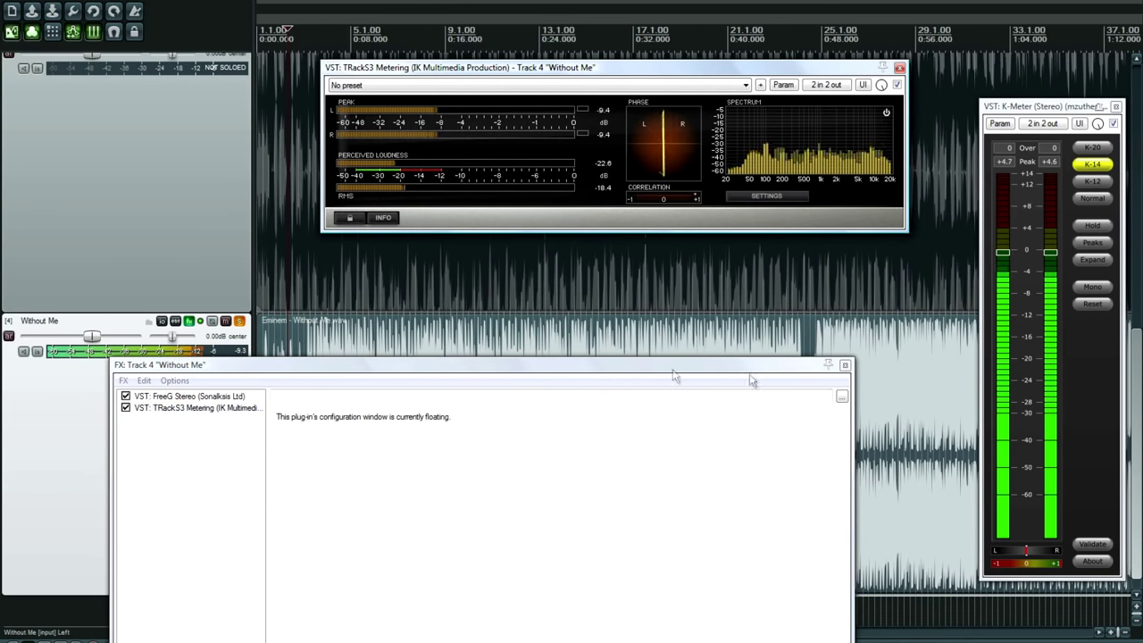
click(845, 365)
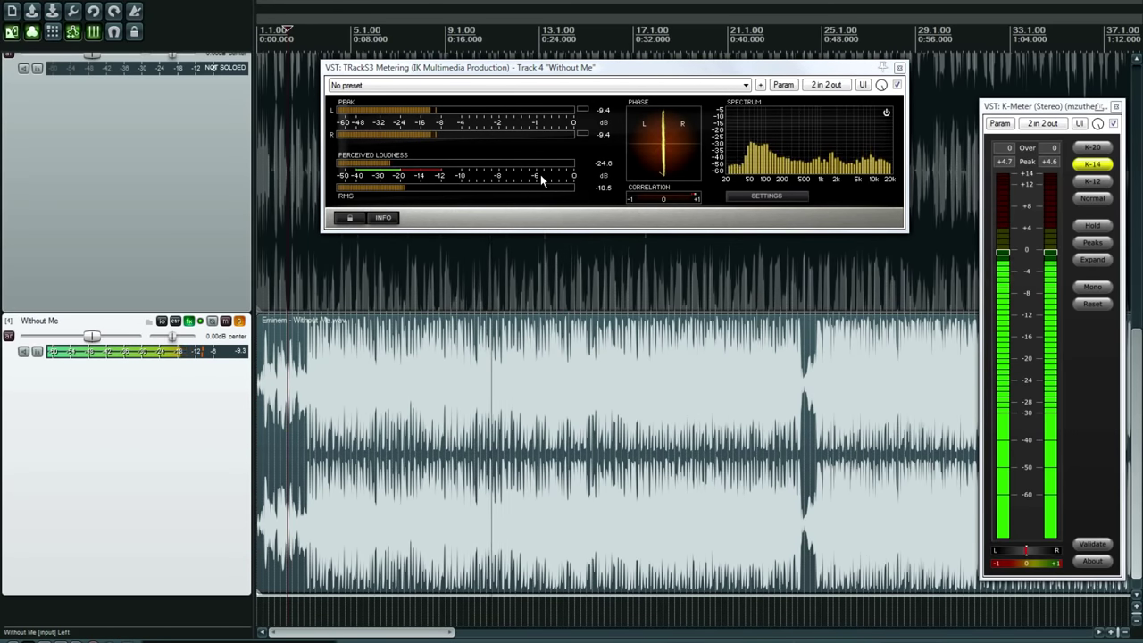
Listen to Without Me from its intro and from about 2:16 against the meters, and stop playback.
drag(386, 636, 679, 633)
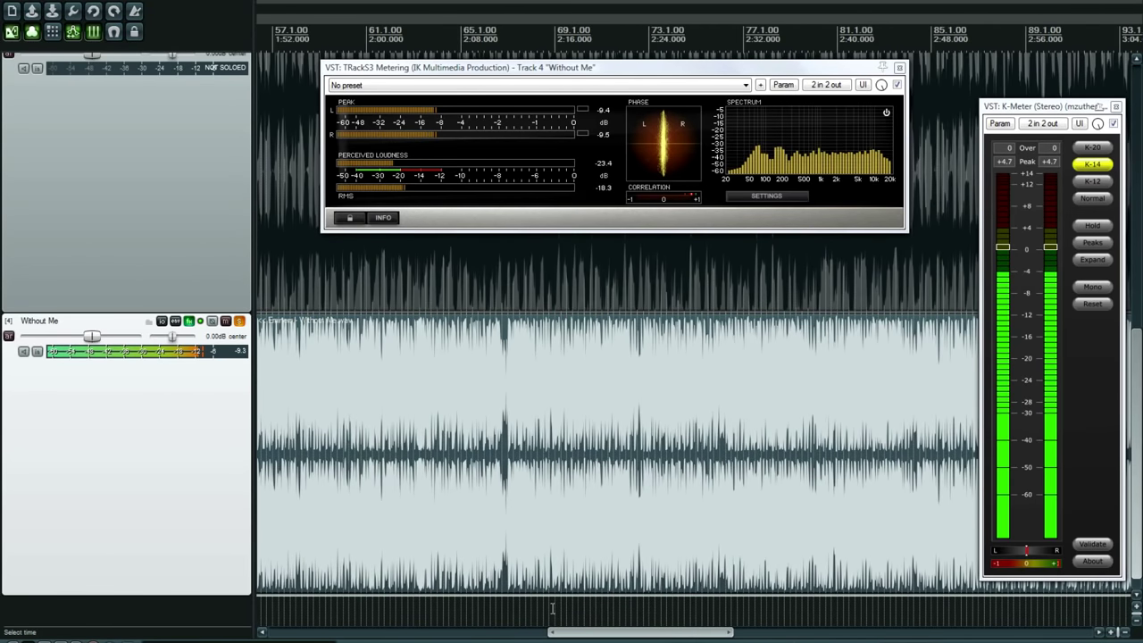
click(553, 608)
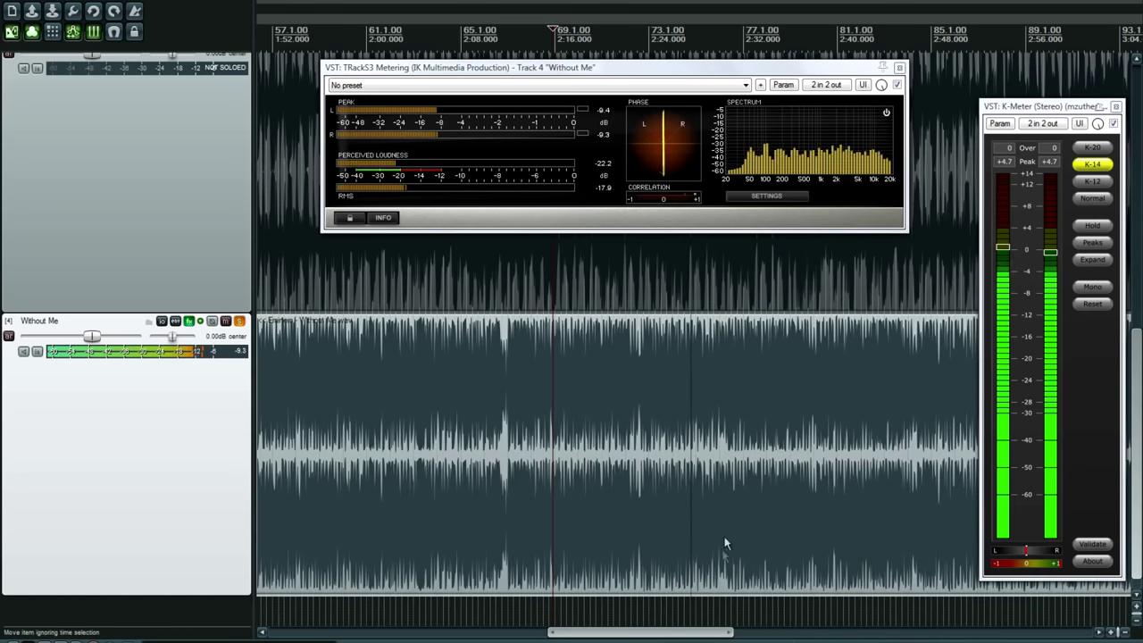
drag(656, 636, 727, 635)
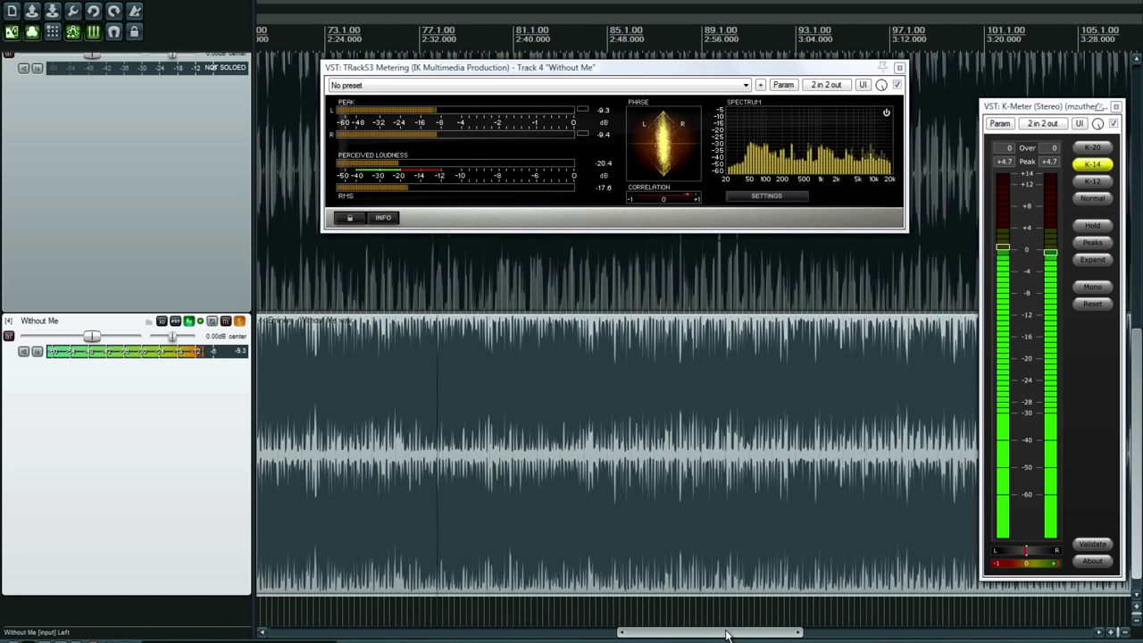
key(space)
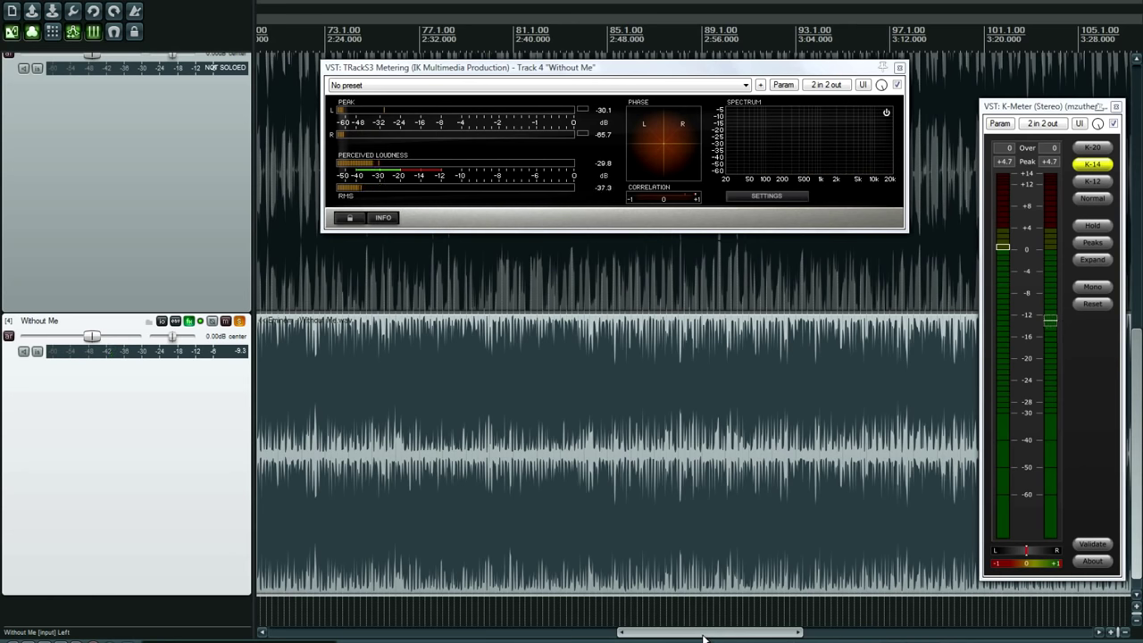
Play Without Me from about 3:55, near the end of the song, against the meters.
drag(703, 638, 853, 636)
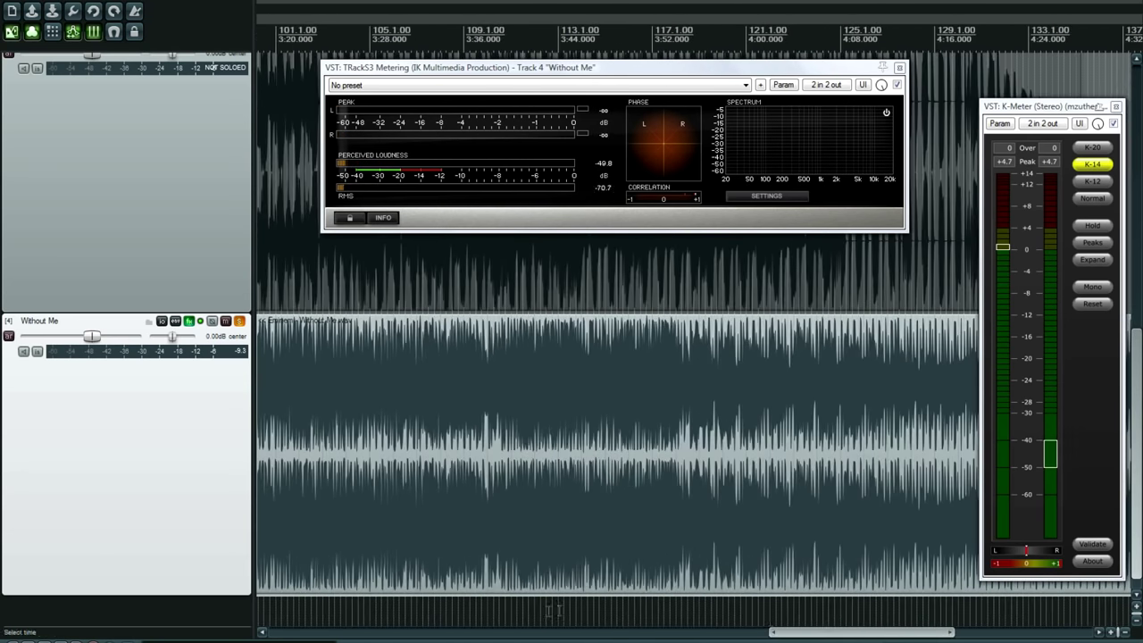
click(511, 610)
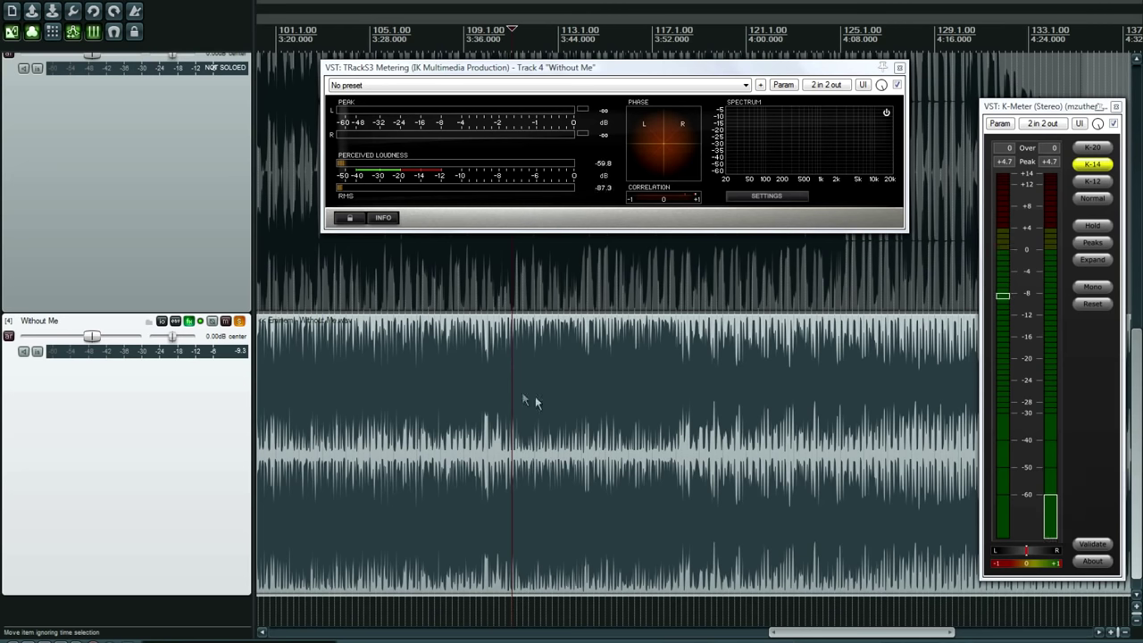
mouse_move(831, 636)
mouse_down()
mouse_move(896, 638)
mouse_move(759, 637)
mouse_move(814, 635)
mouse_up()
click(670, 613)
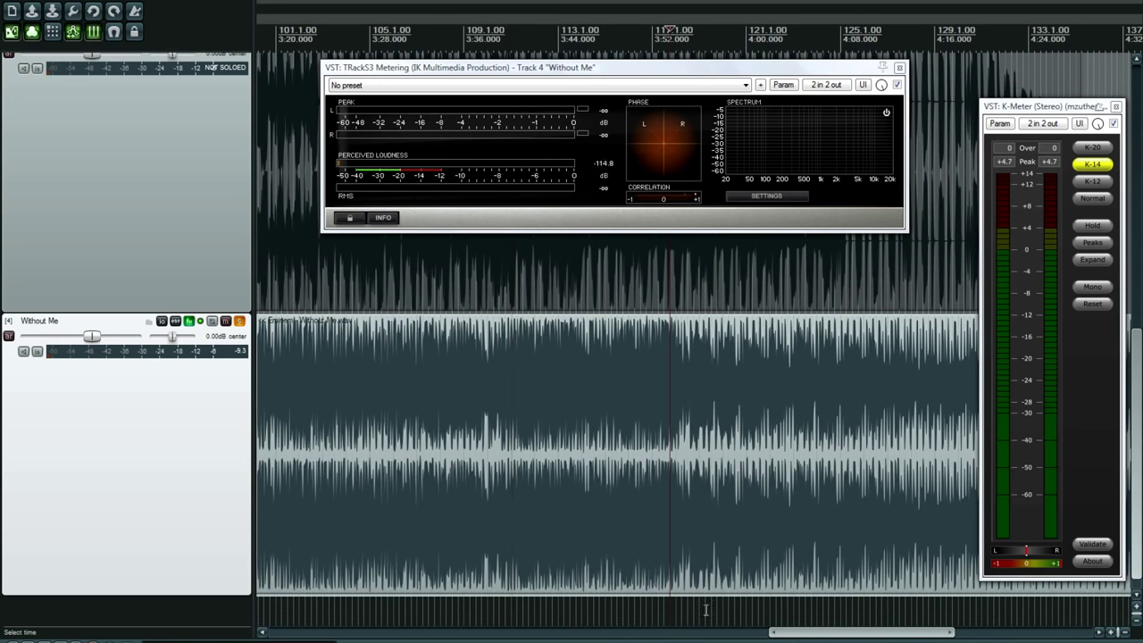
click(697, 607)
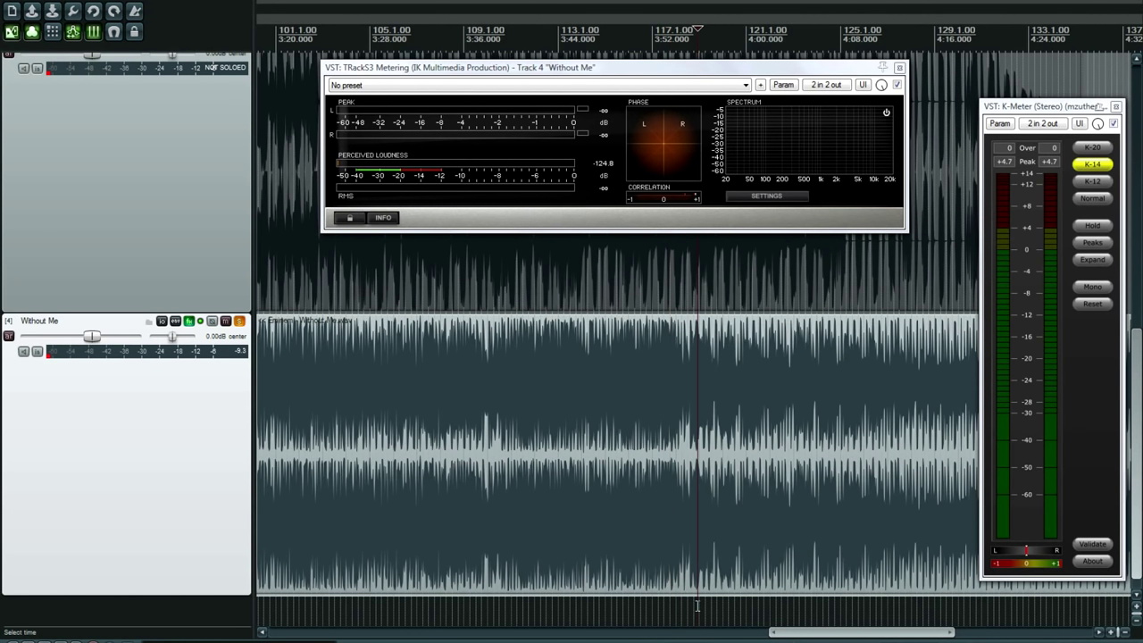
key(space)
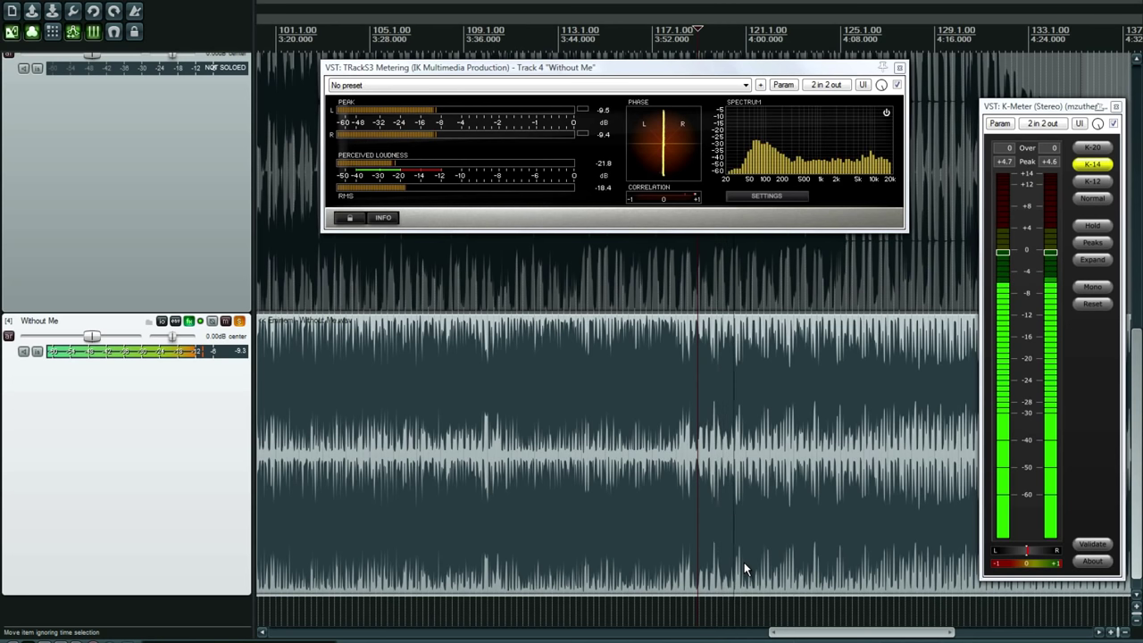
Stop the playback of Without Me and look back over the earlier part of its waveform.
key(space)
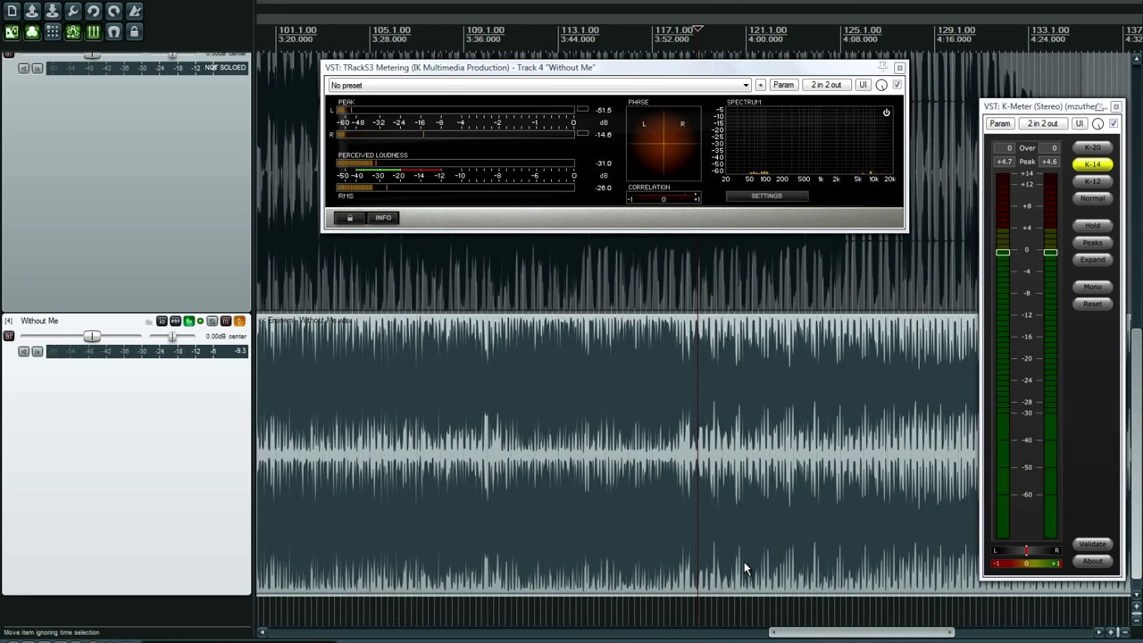
drag(839, 636, 715, 636)
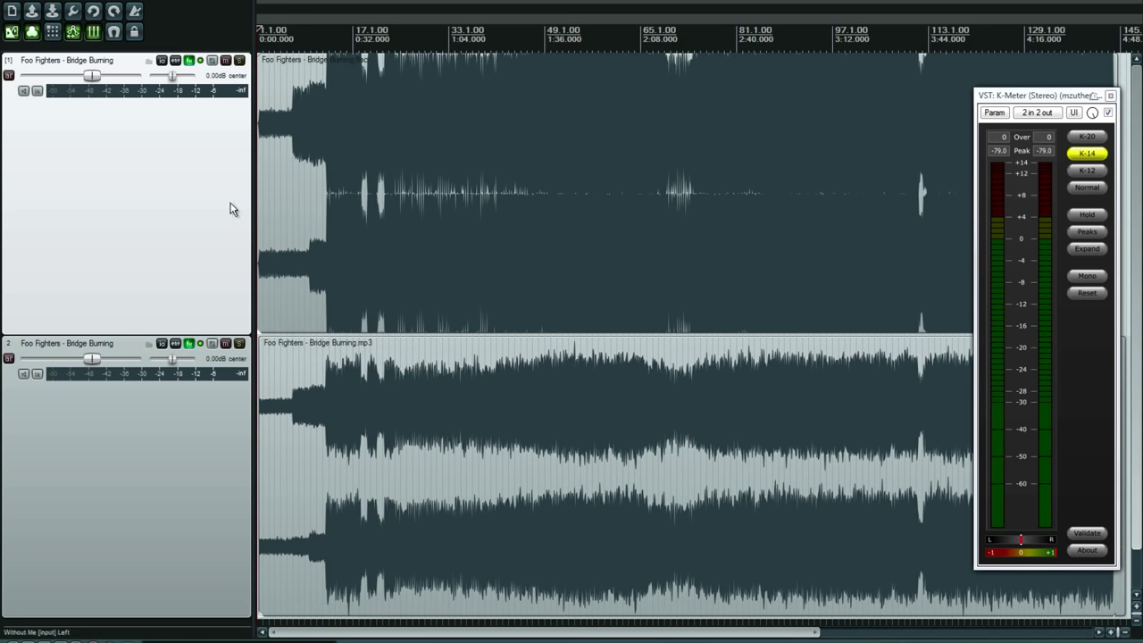
Solo the first Foo Fighters - Bridge Burning track and play it from about 0:15 in its intro.
click(239, 61)
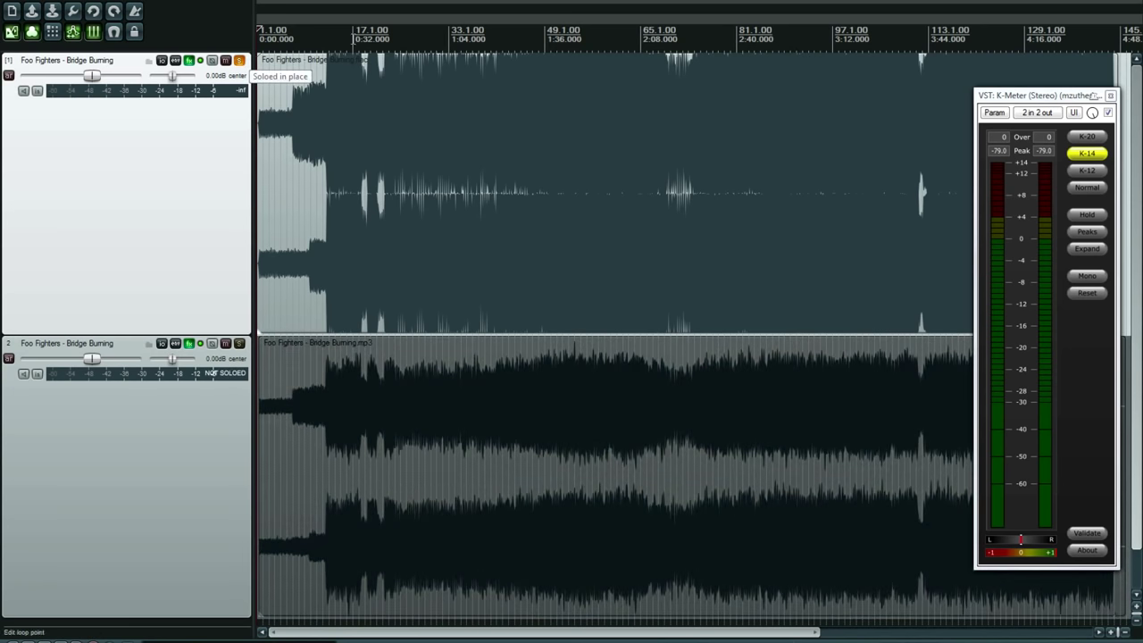
click(305, 28)
key(space)
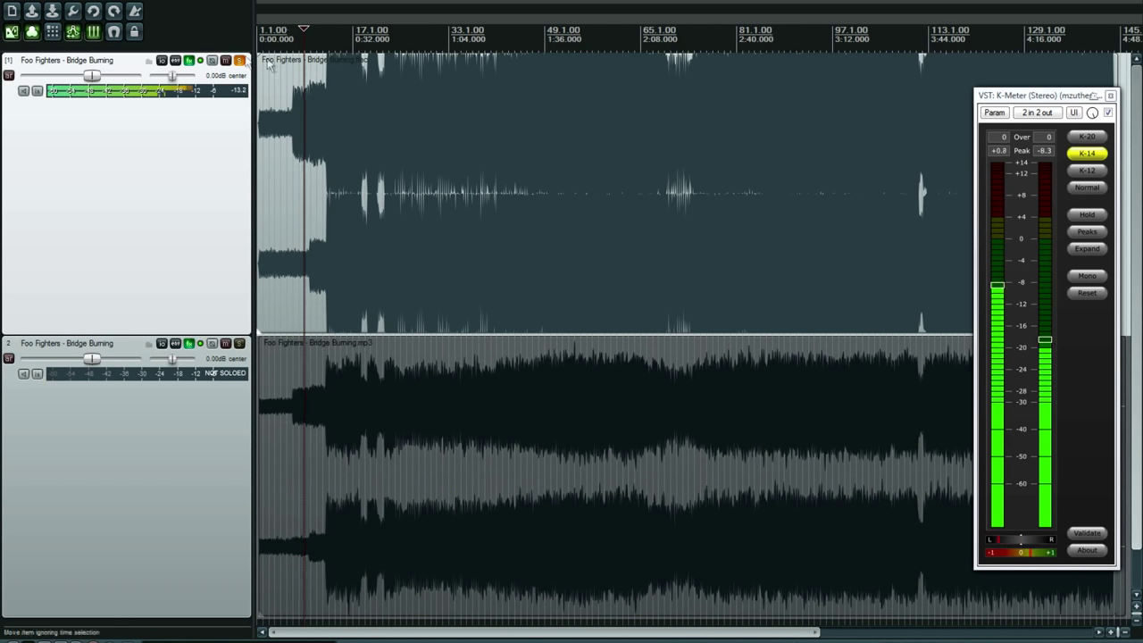
Float track 1's TRackS3 Metering window over the lower track, and close the track's effects chain.
click(188, 60)
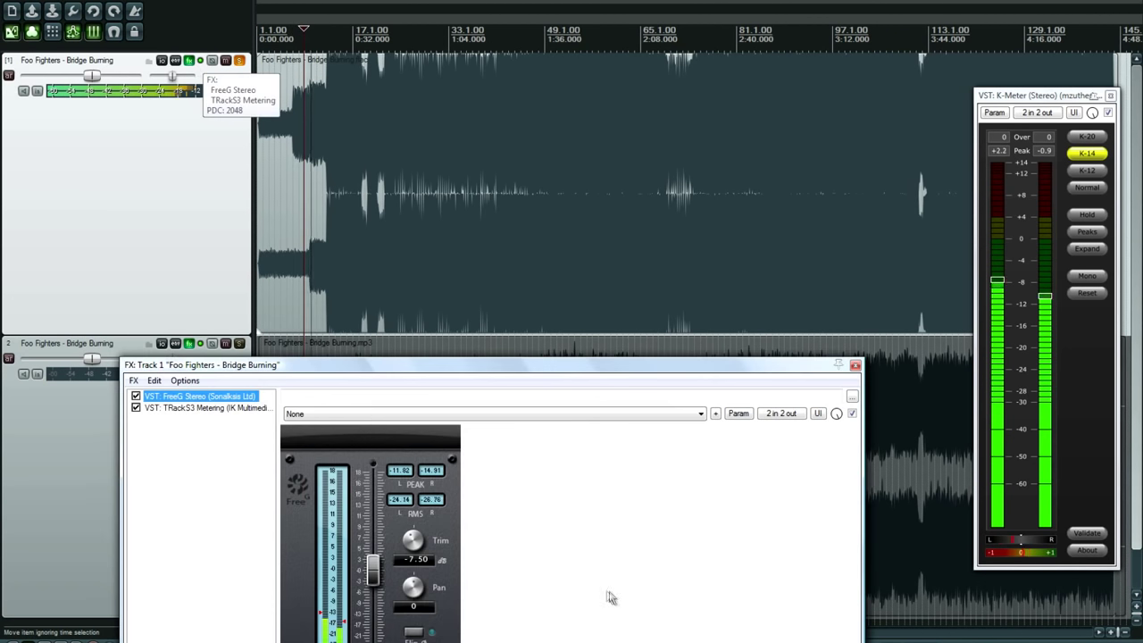
double_click(182, 408)
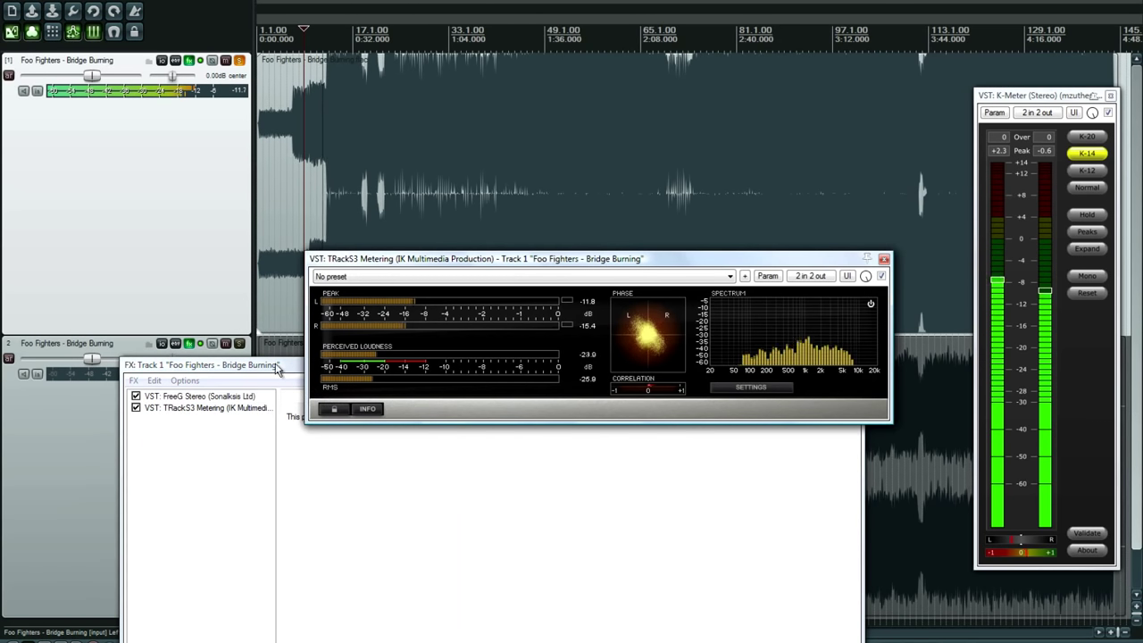
drag(279, 370, 250, 451)
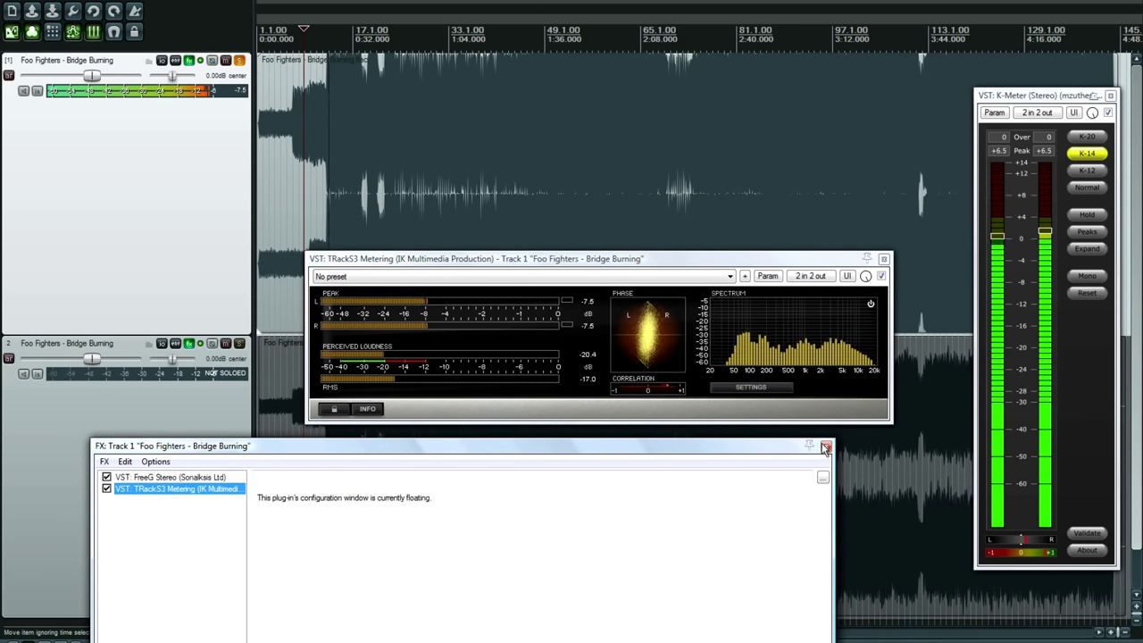
click(826, 447)
drag(649, 265, 606, 359)
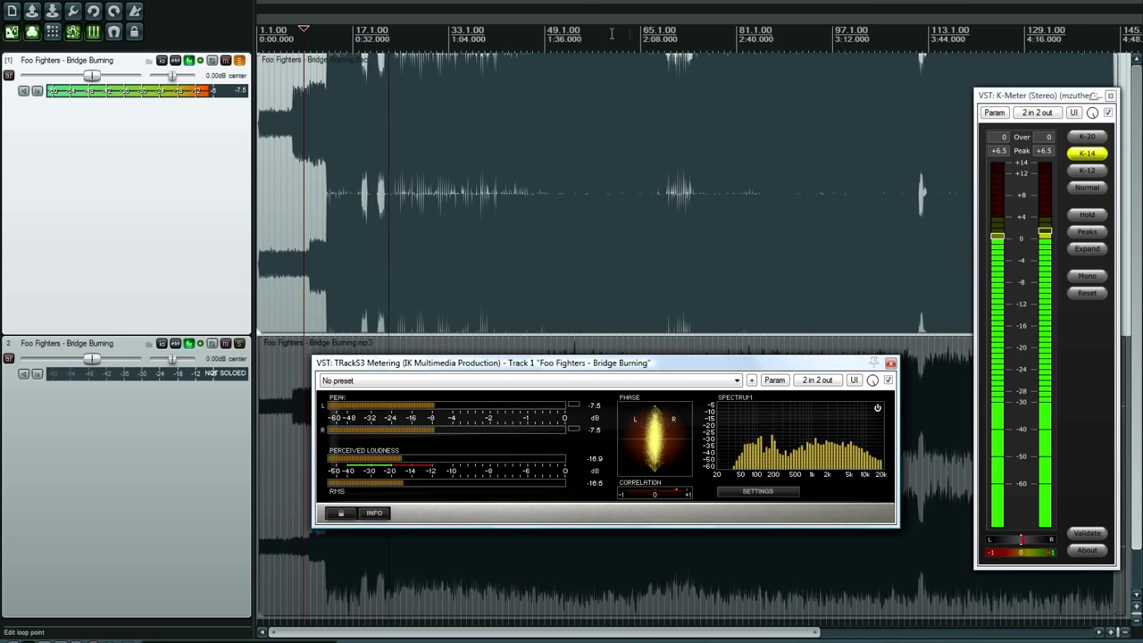
Listen to the first Bridge Burning track from about 3:01 and 3:25 against the meters, and stop playback.
click(801, 33)
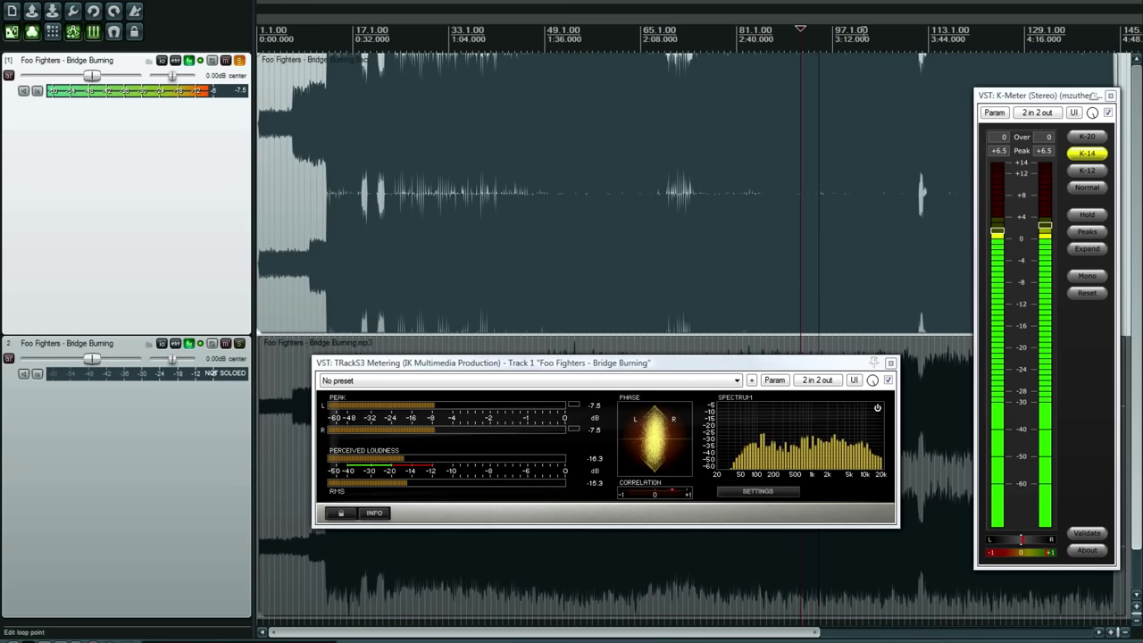
click(874, 31)
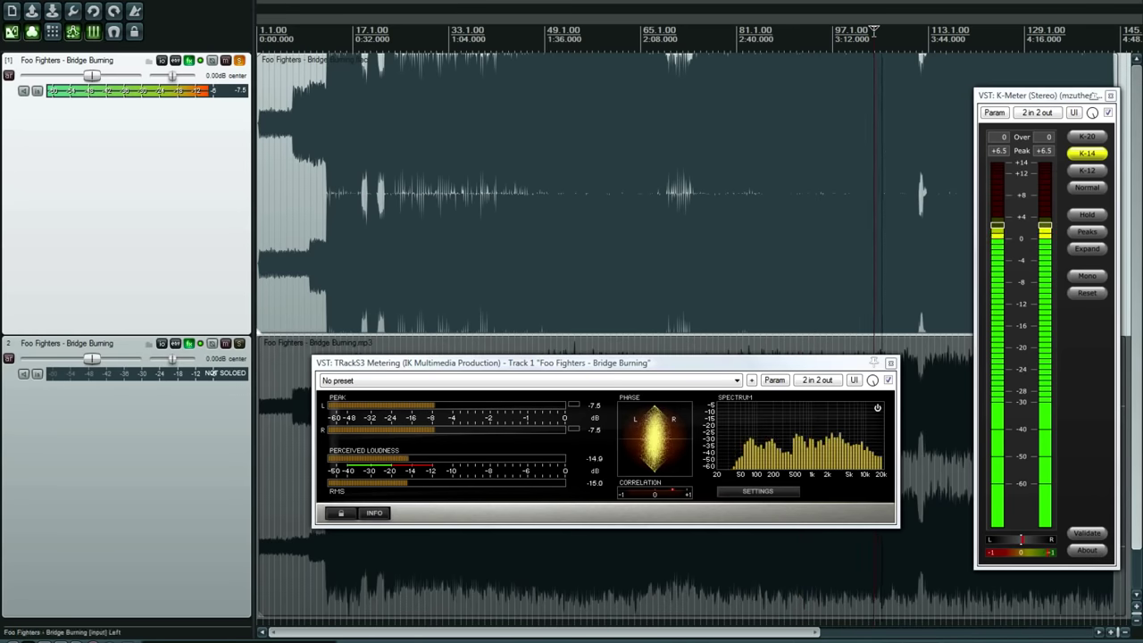
key(space)
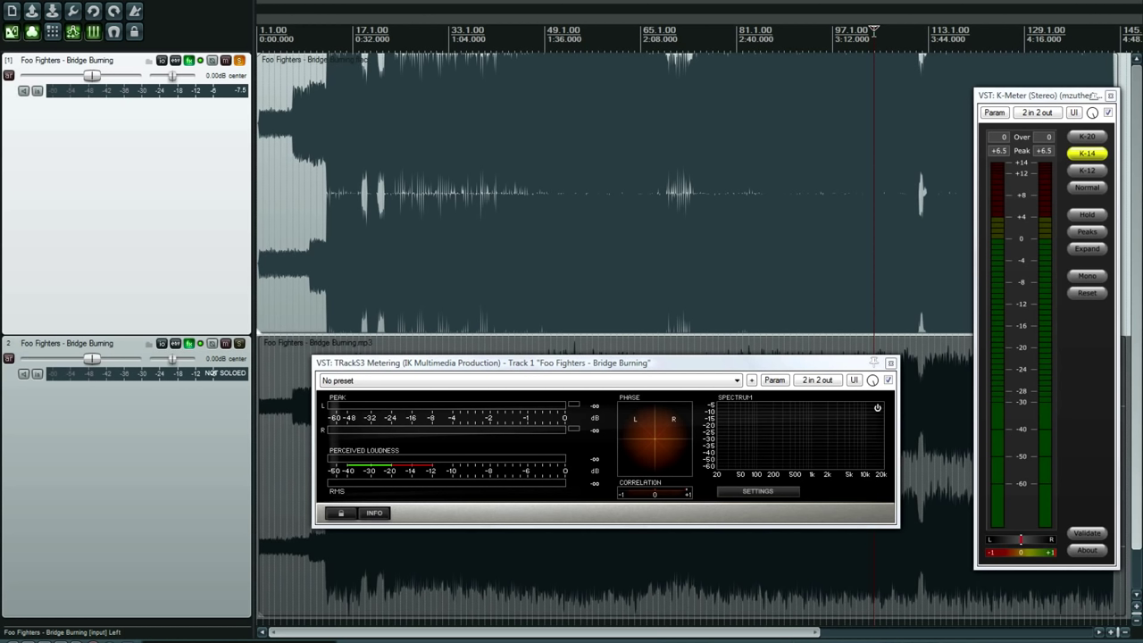
Replace track 1's metering window with track 2's floating TRackS3 Metering window, and close the track 2 effects chain.
click(890, 362)
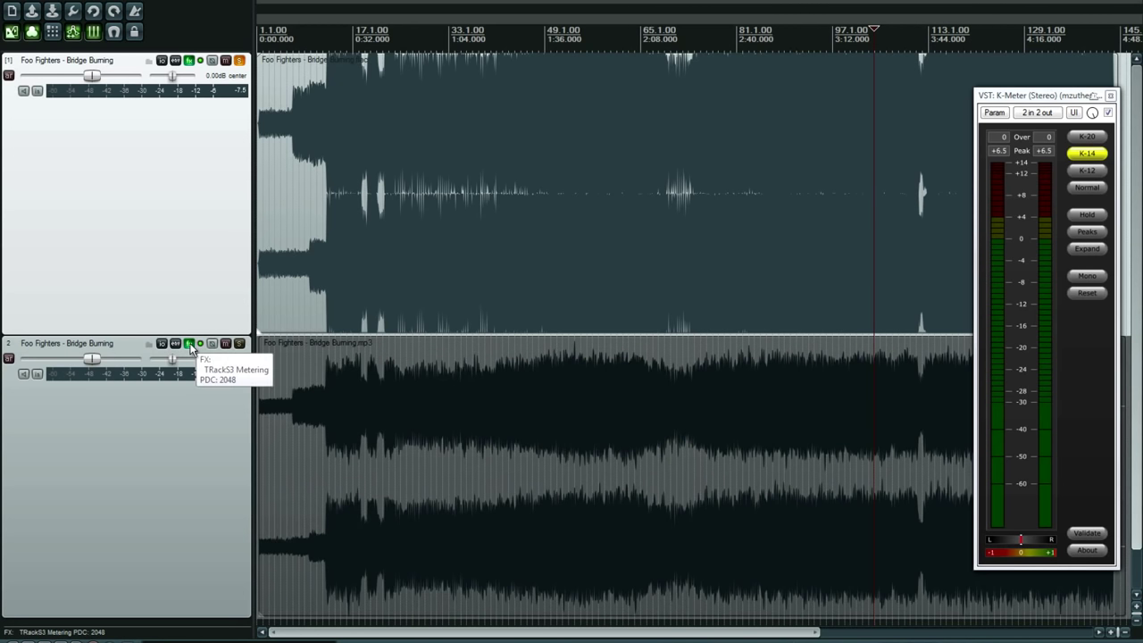
click(190, 345)
drag(429, 498, 329, 257)
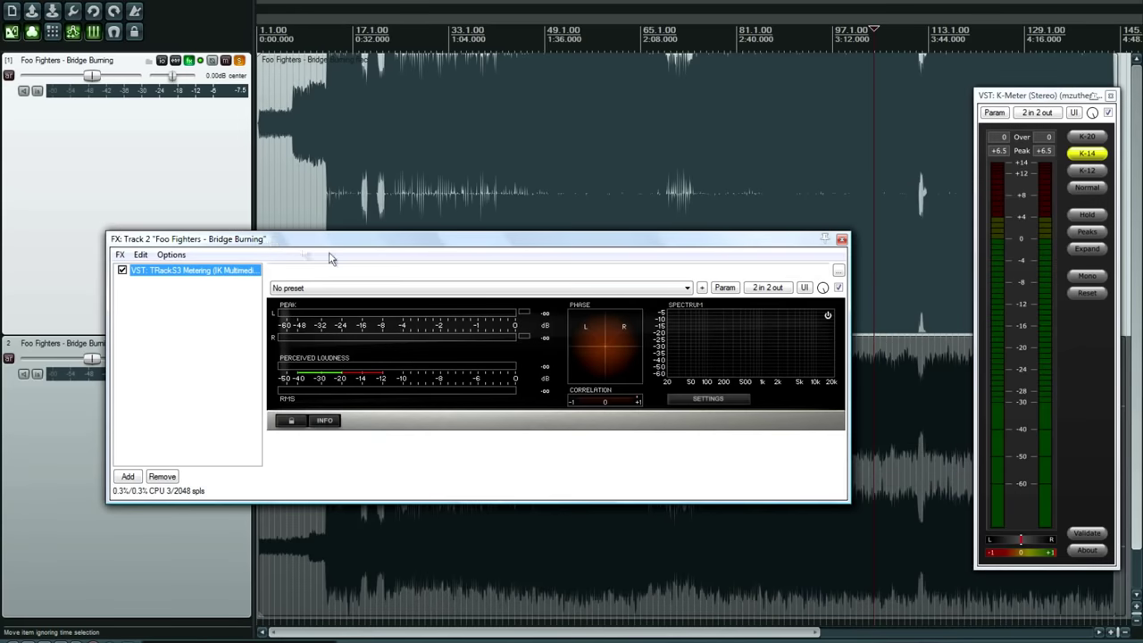
double_click(214, 276)
click(841, 240)
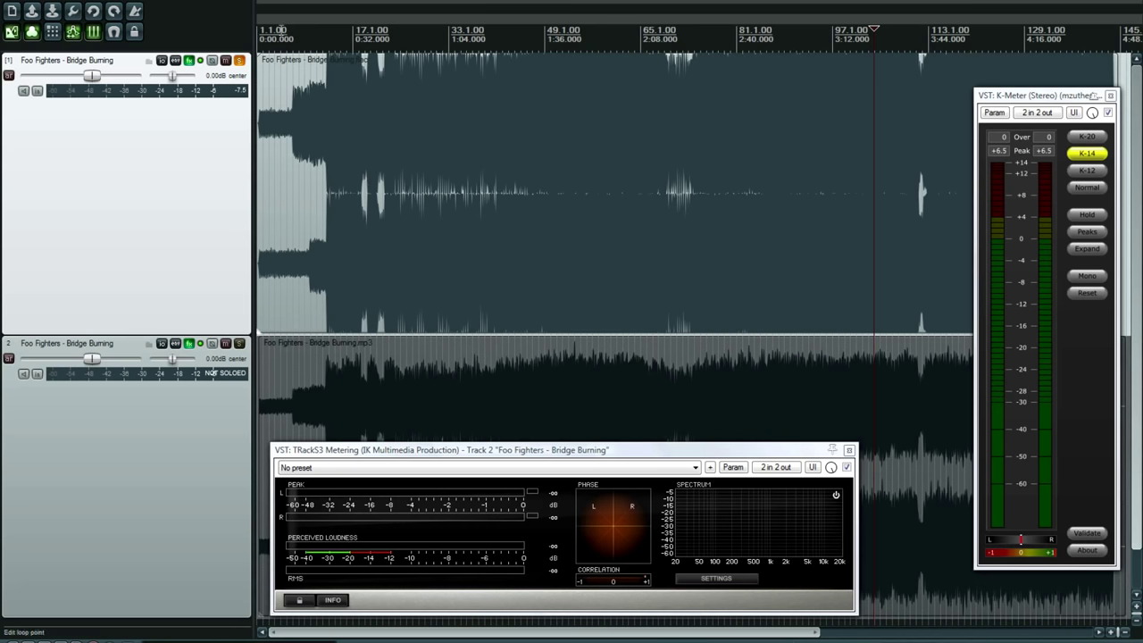
Solo the second Bridge Burning track instead of the first, and play it from about 0:21.
click(241, 61)
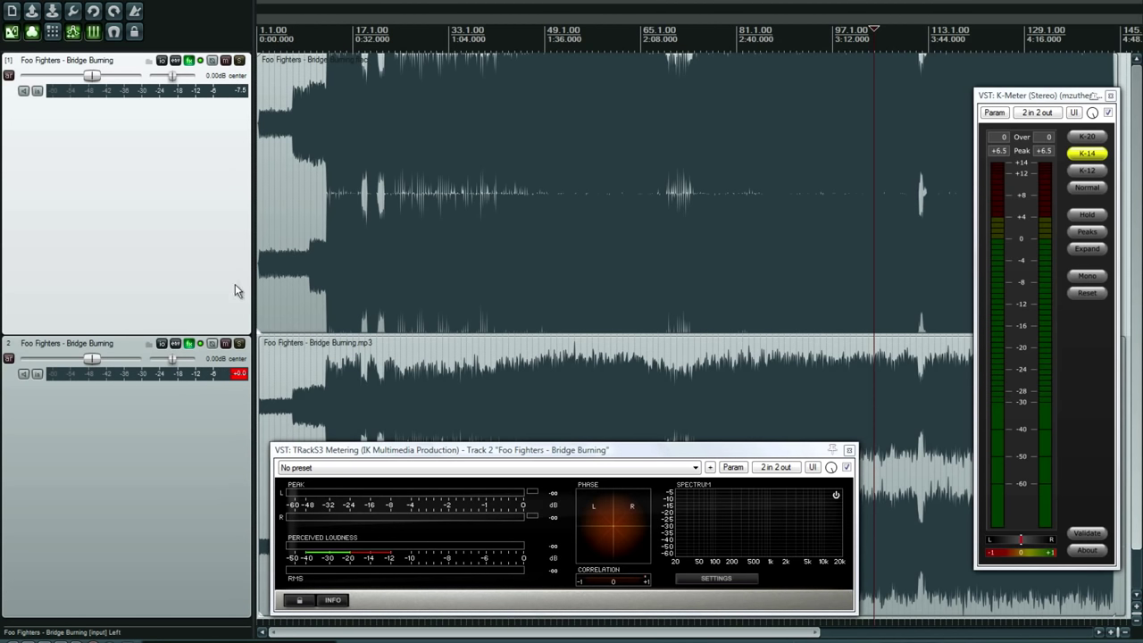
click(240, 344)
click(310, 30)
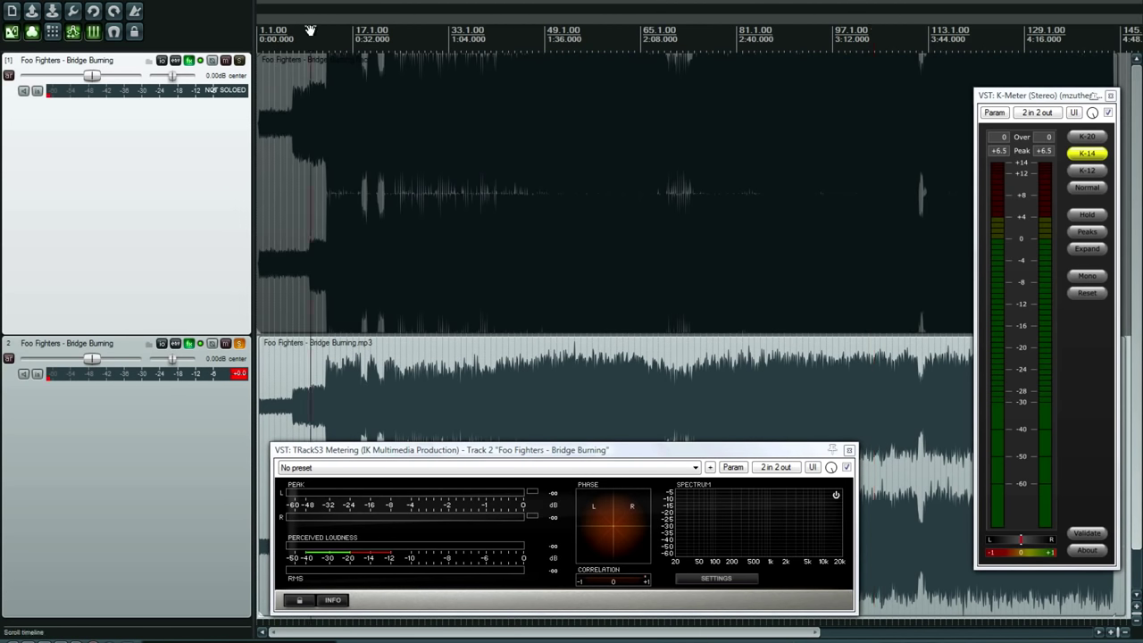
click(320, 30)
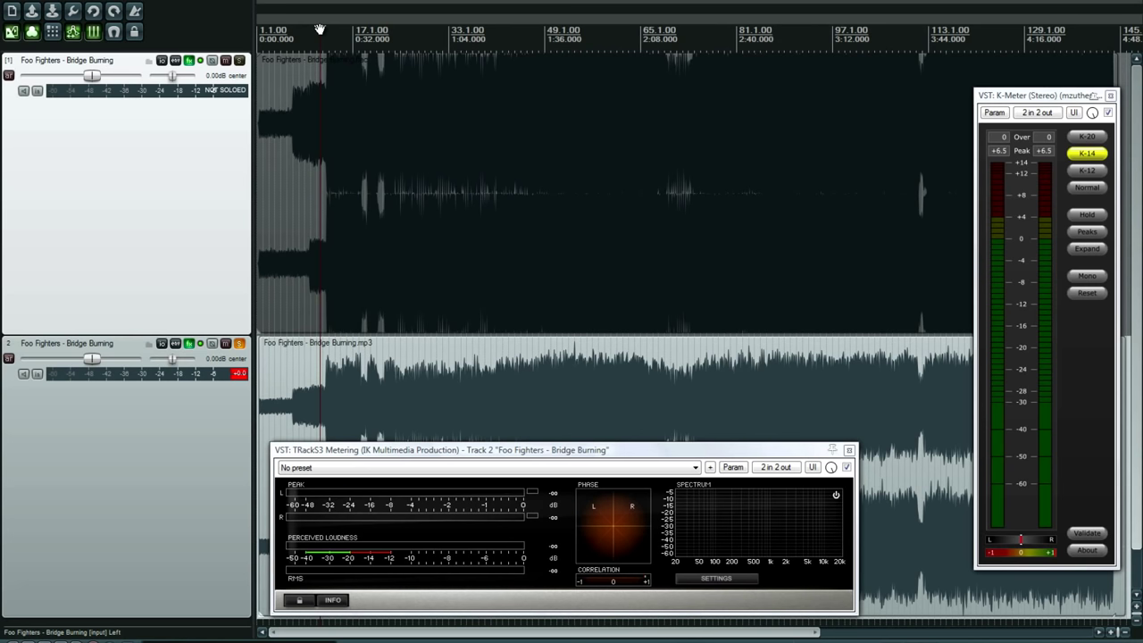
key(space)
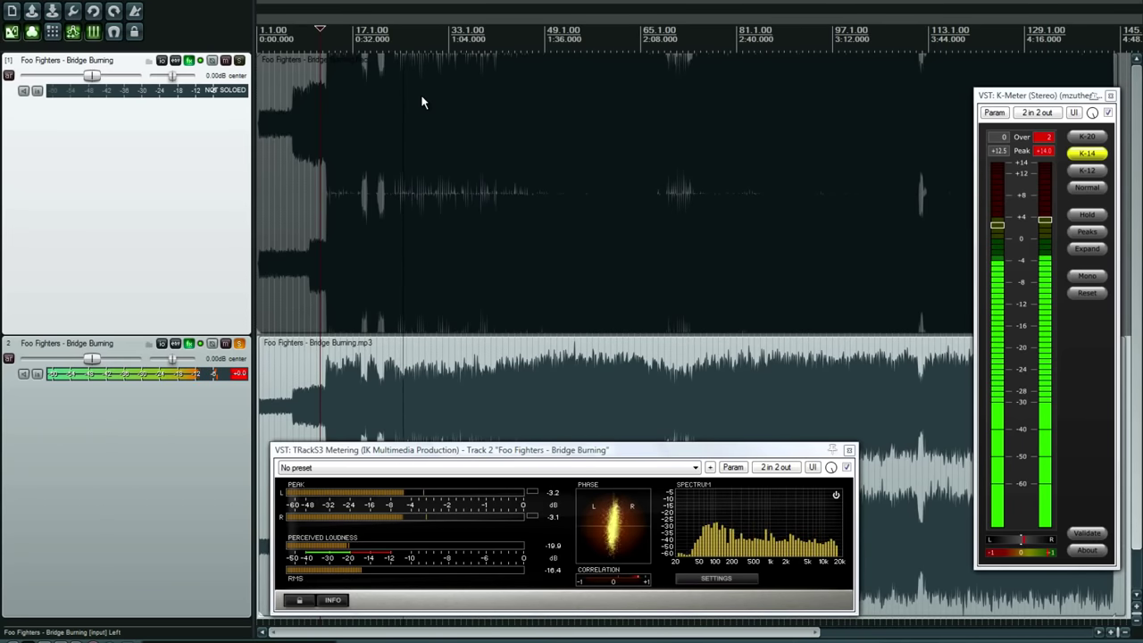
Move the metering window clear of track 2's waveform and listen to the song from about 3:12, stopping playback.
drag(518, 450, 527, 100)
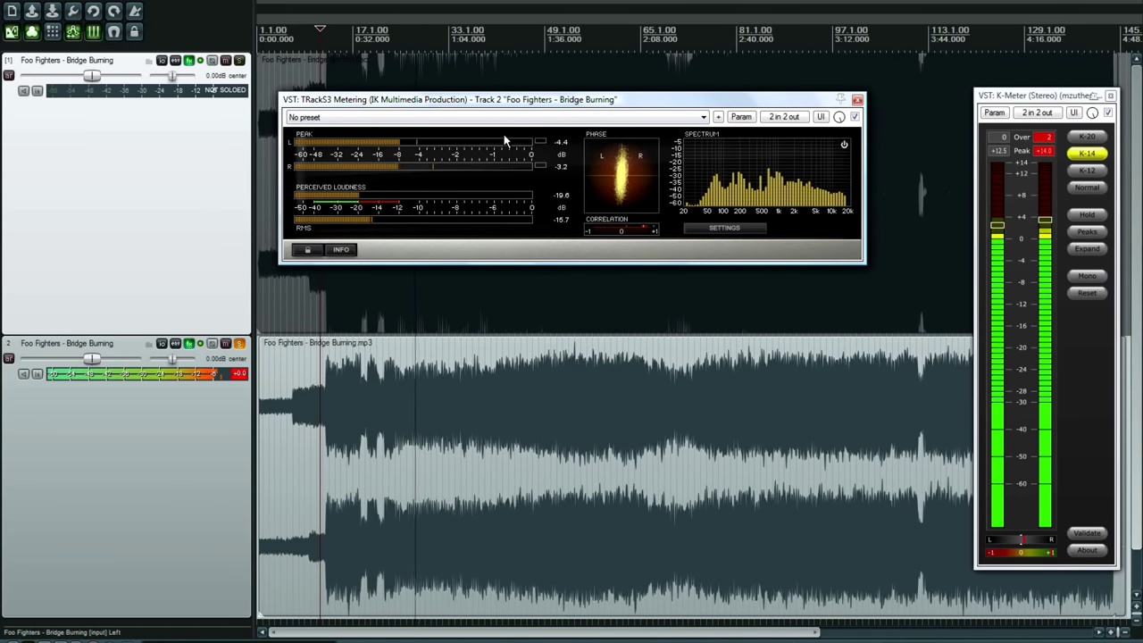
click(834, 34)
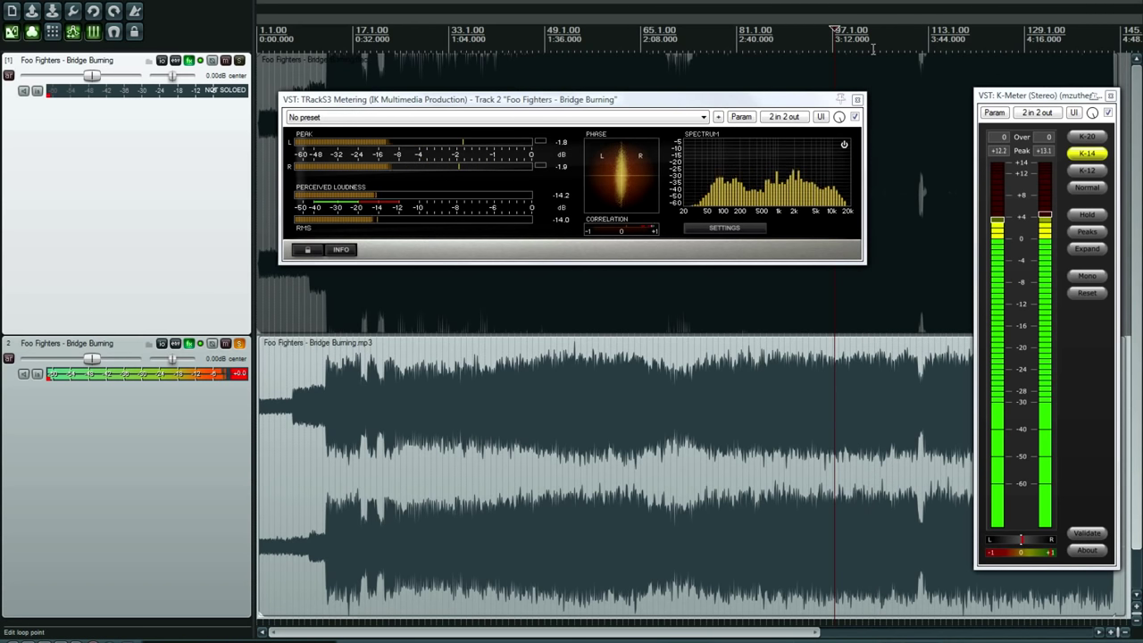
key(space)
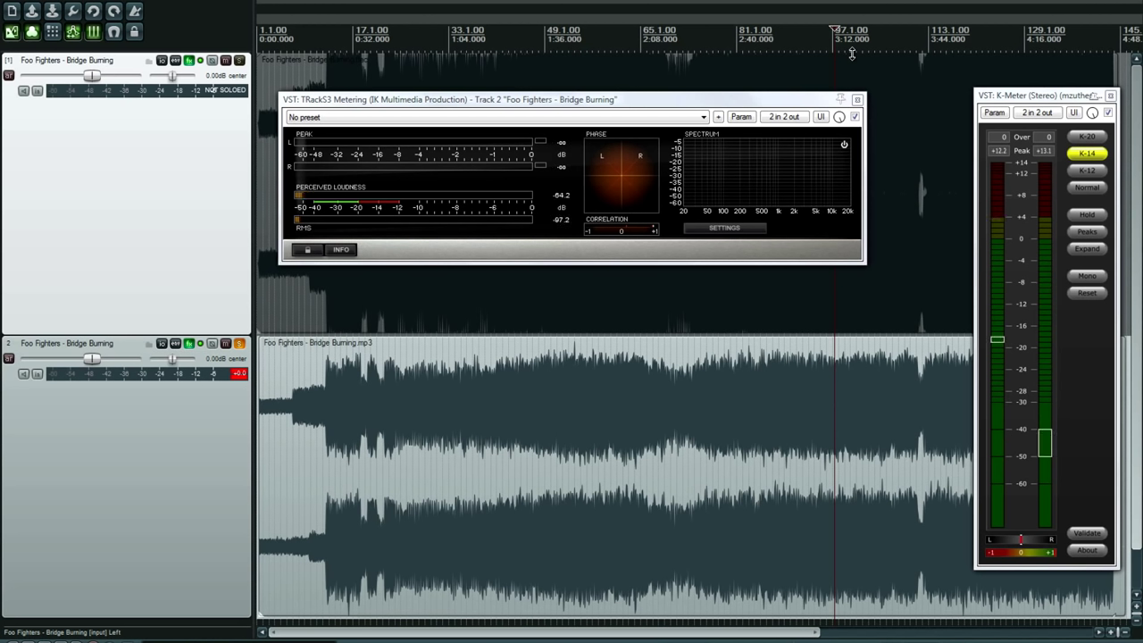
Play the second Bridge Burning track from about 2:10, at its quieter section, against the meters and stop playback.
click(903, 37)
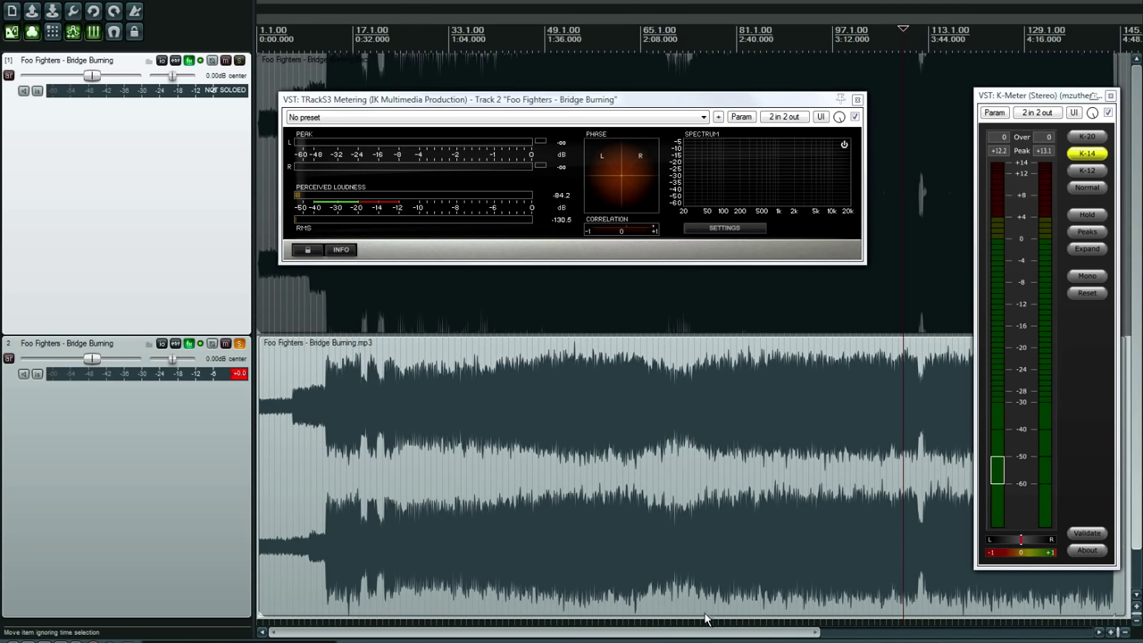
drag(697, 638, 805, 638)
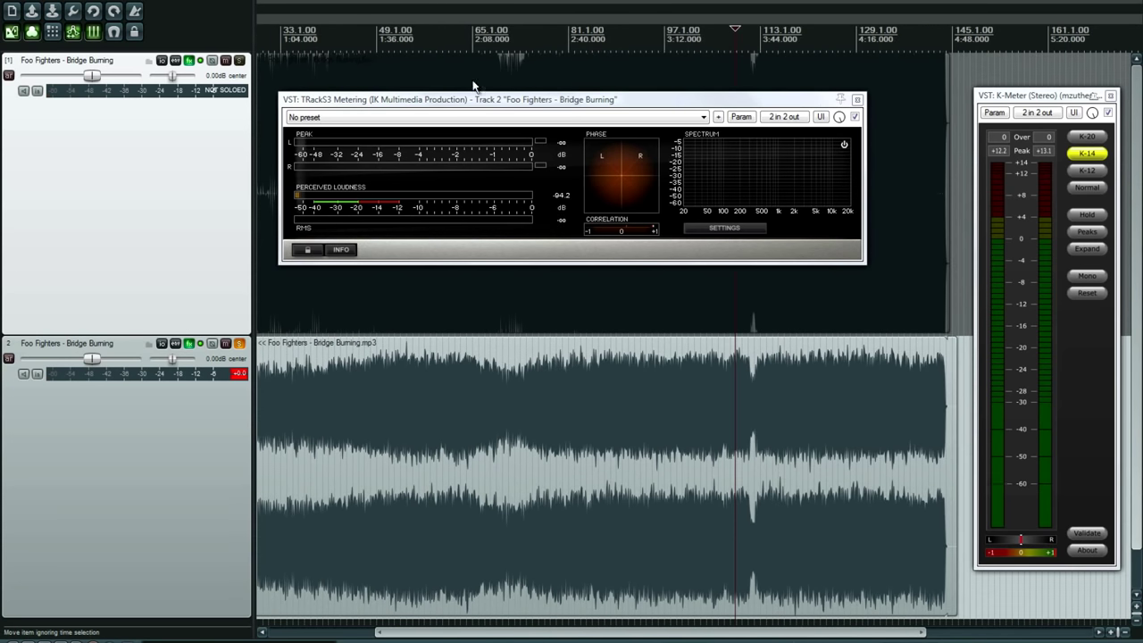
click(480, 33)
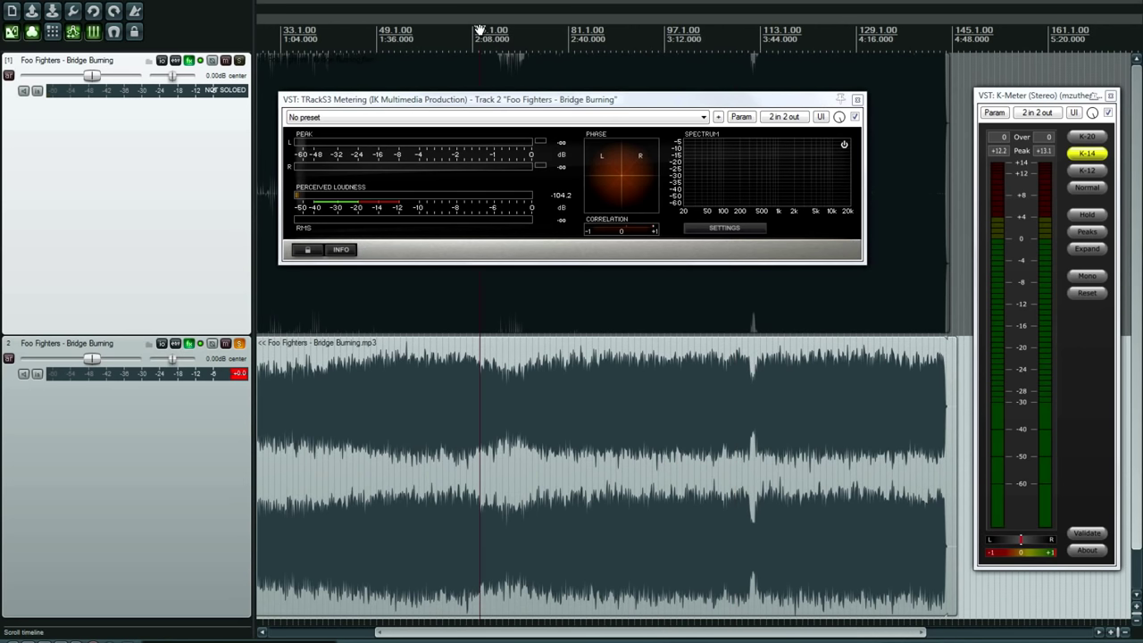
key(space)
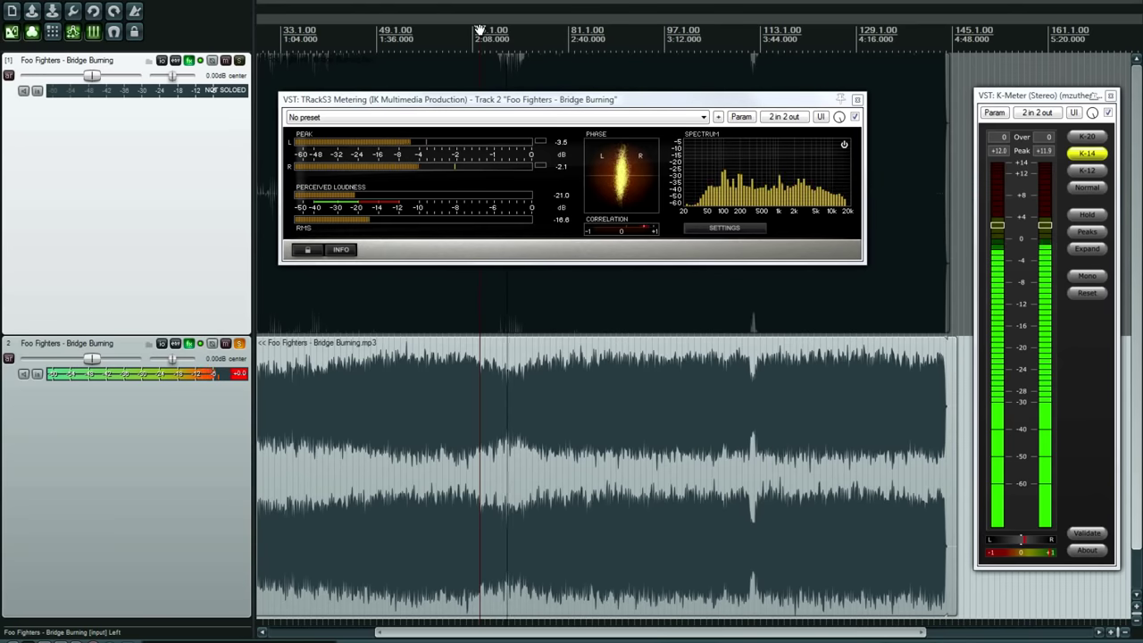
key(space)
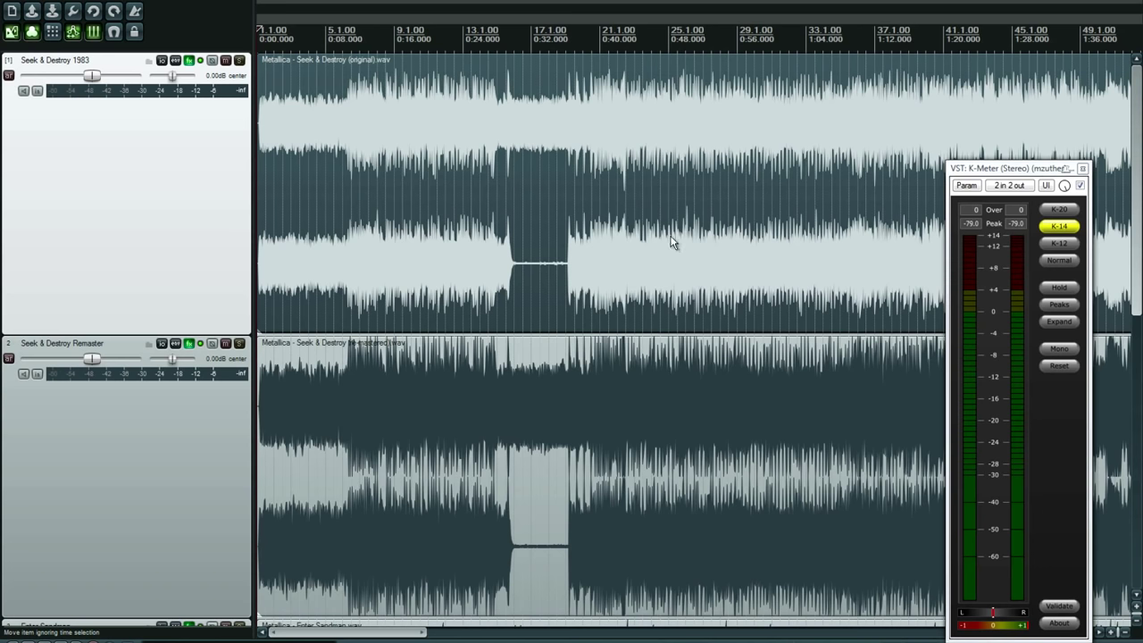
Solo the Seek & Destroy 1983 track and play it from the start.
click(239, 59)
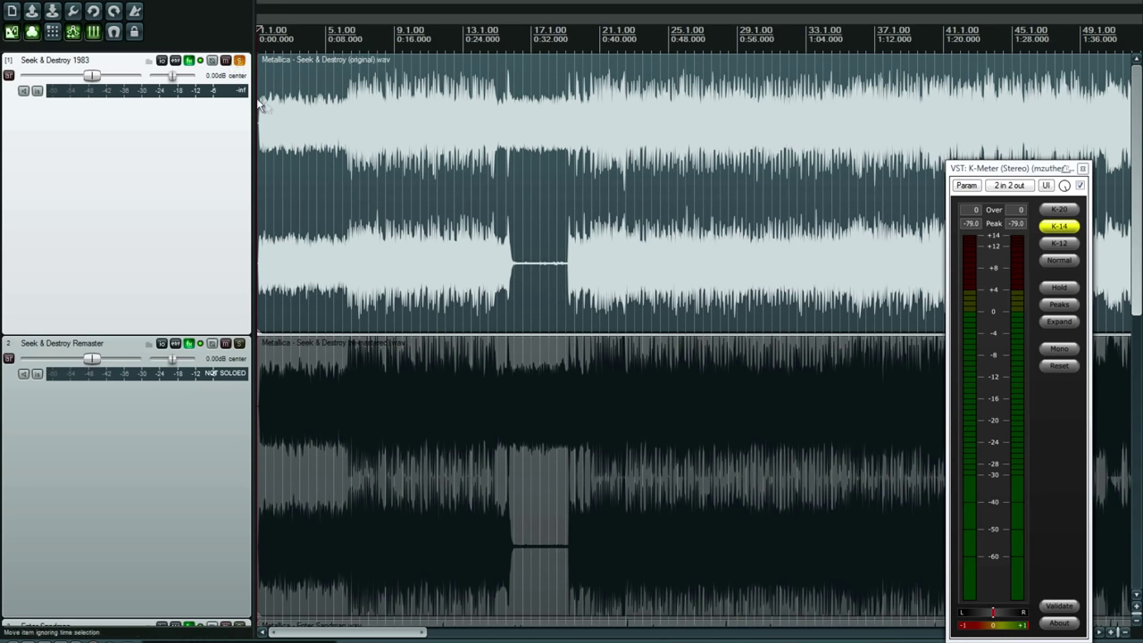
key(space)
Float Seek & Destroy 1983's TRackS3 Metering window over the remaster track, and close the effects chain.
click(188, 60)
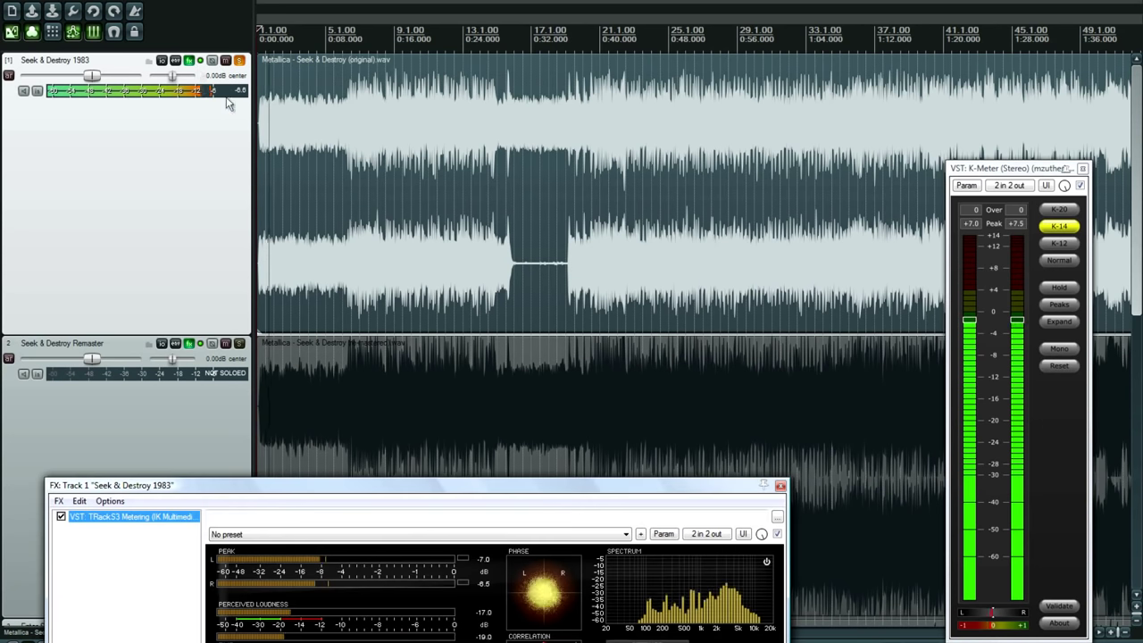
drag(465, 486, 600, 266)
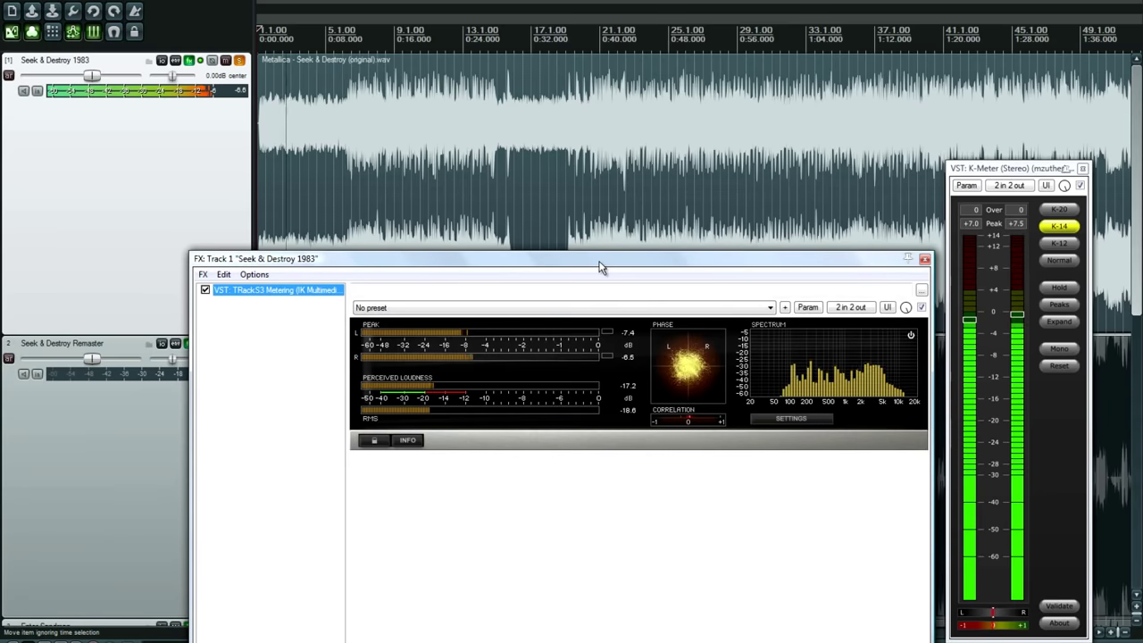
double_click(329, 290)
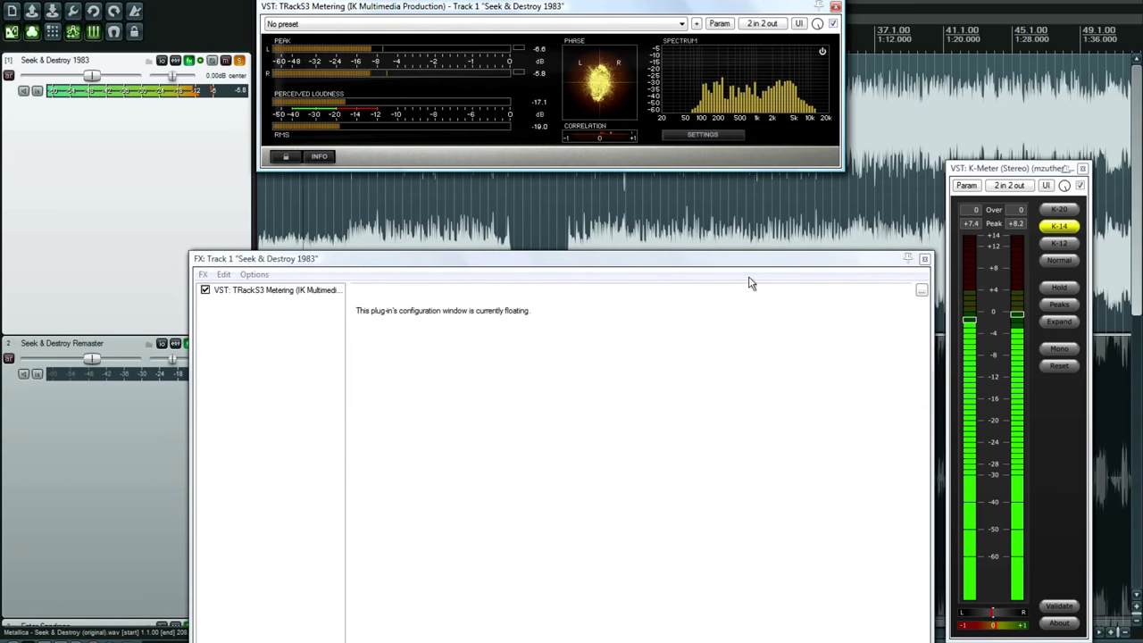
key(Escape)
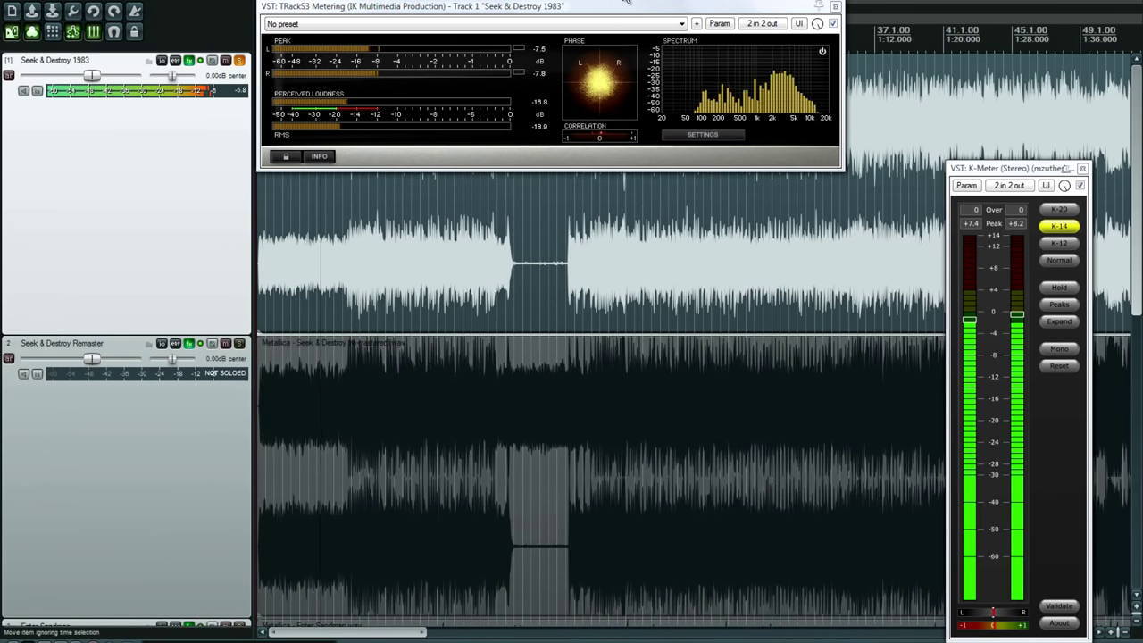
drag(616, 8, 655, 365)
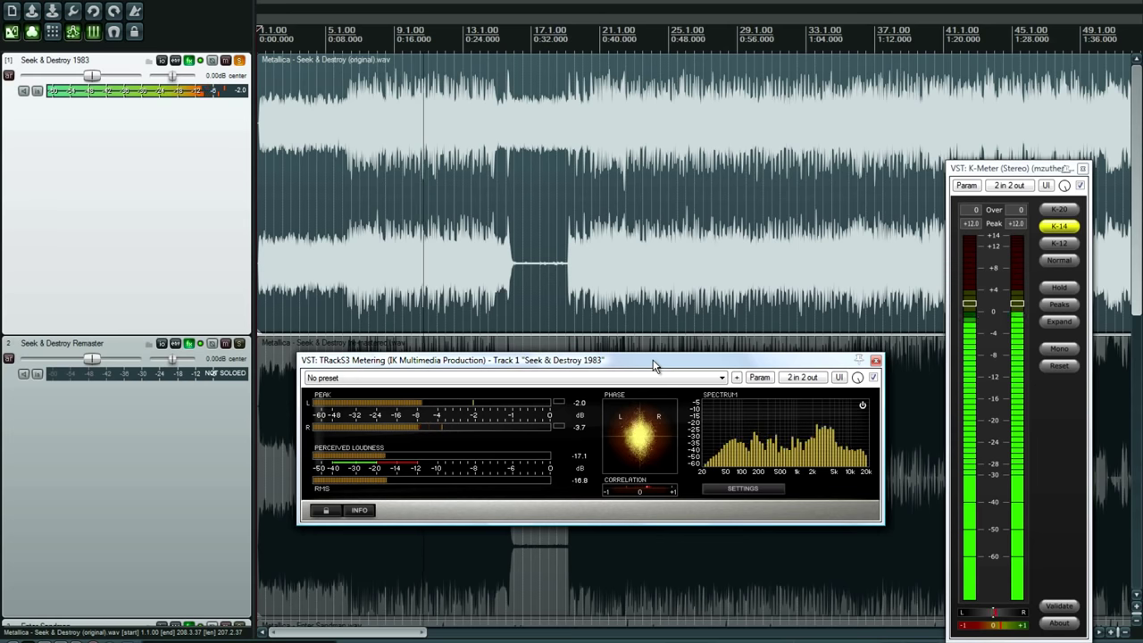
Listen to Seek & Destroy 1983 from about 4:08 against the meters, and return the cursor to the song's start.
drag(412, 632, 719, 632)
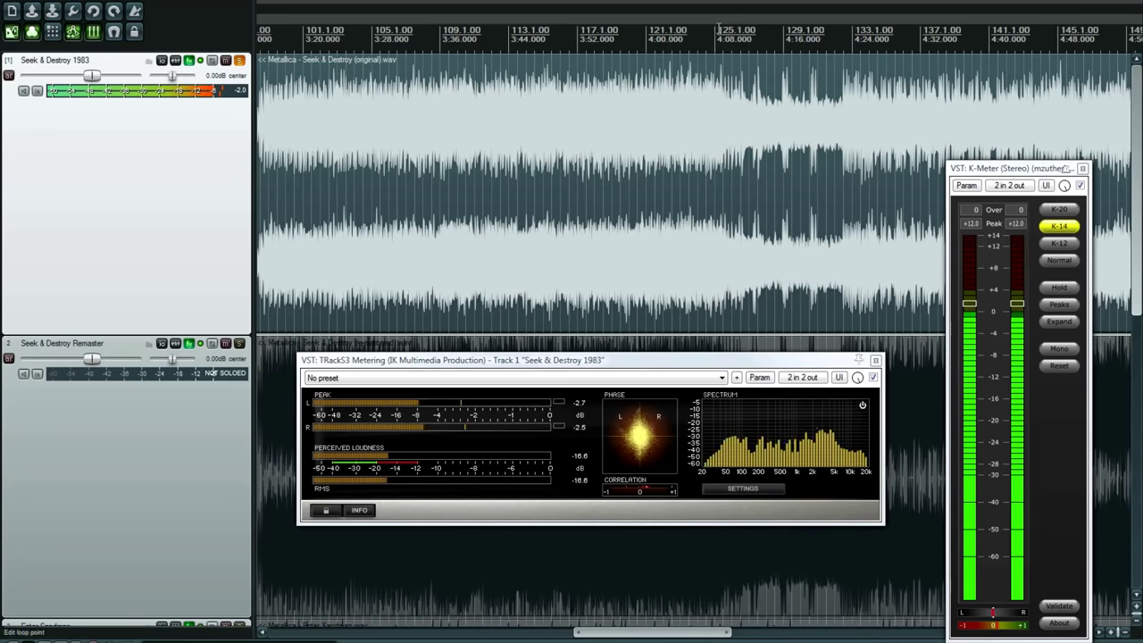
click(720, 31)
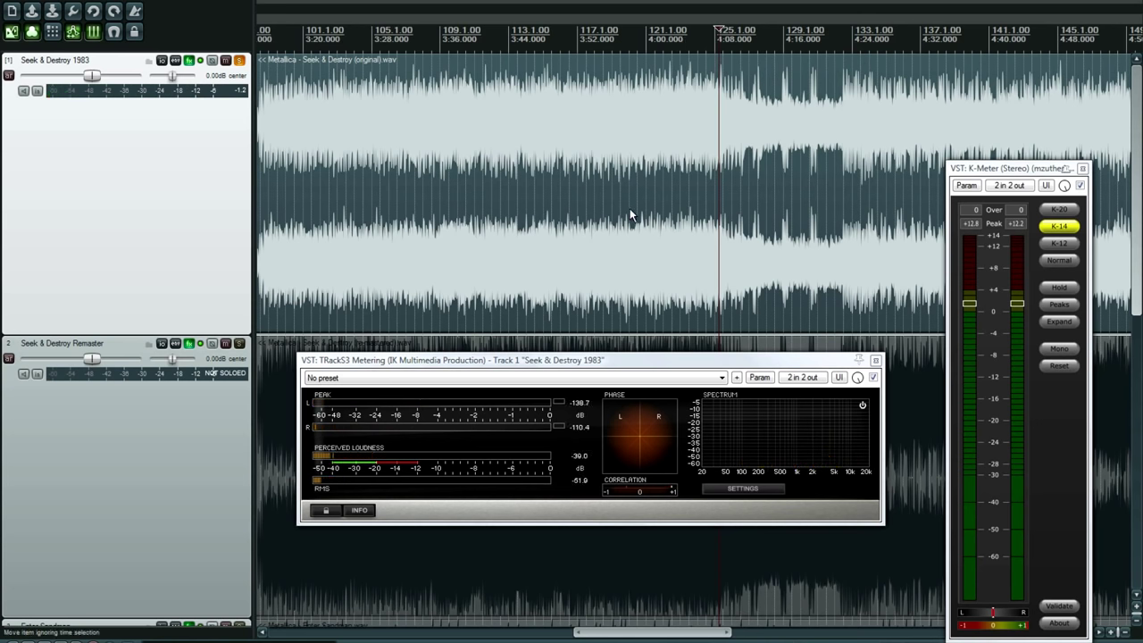
key(Home)
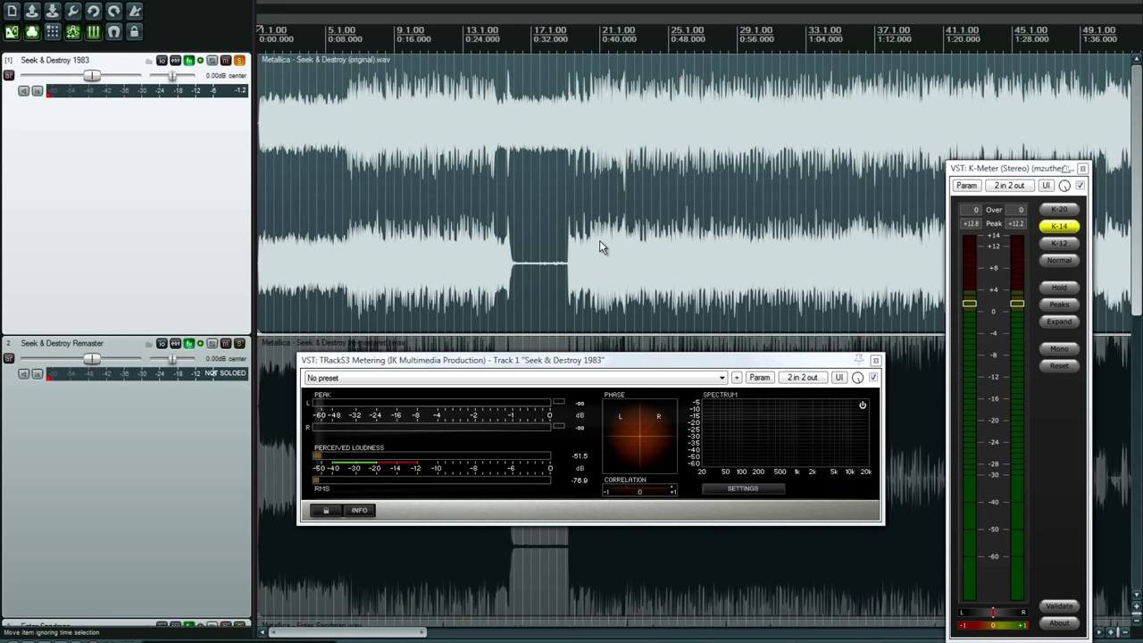
Switch the solo from Seek & Destroy 1983 to the Seek & Destroy Remaster track, and close the 1983 track's metering window.
click(240, 61)
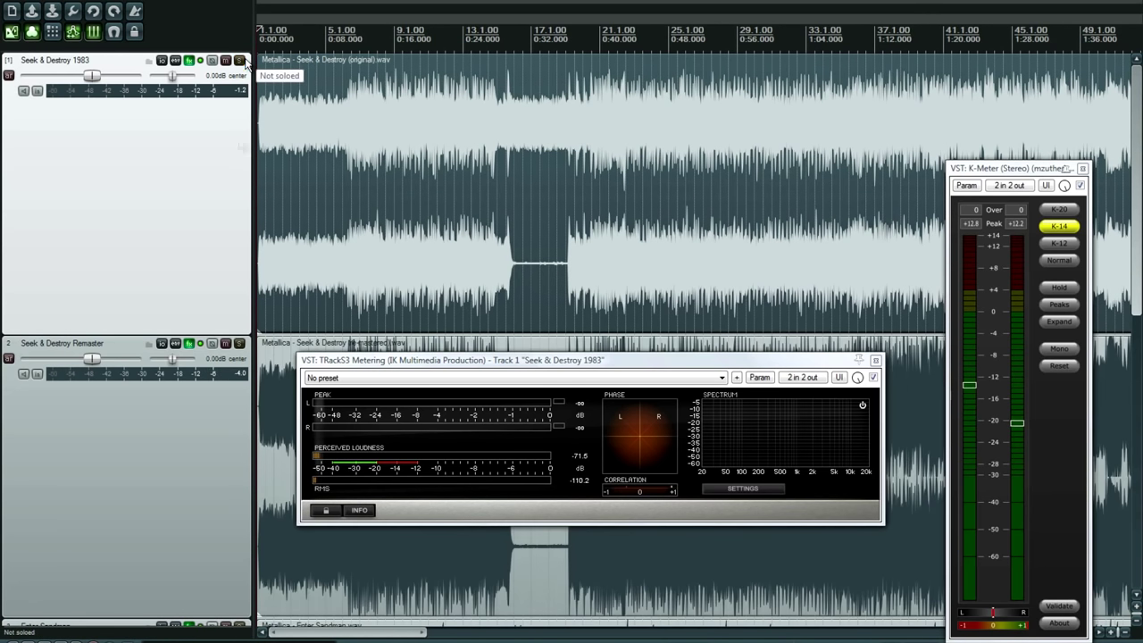
click(239, 345)
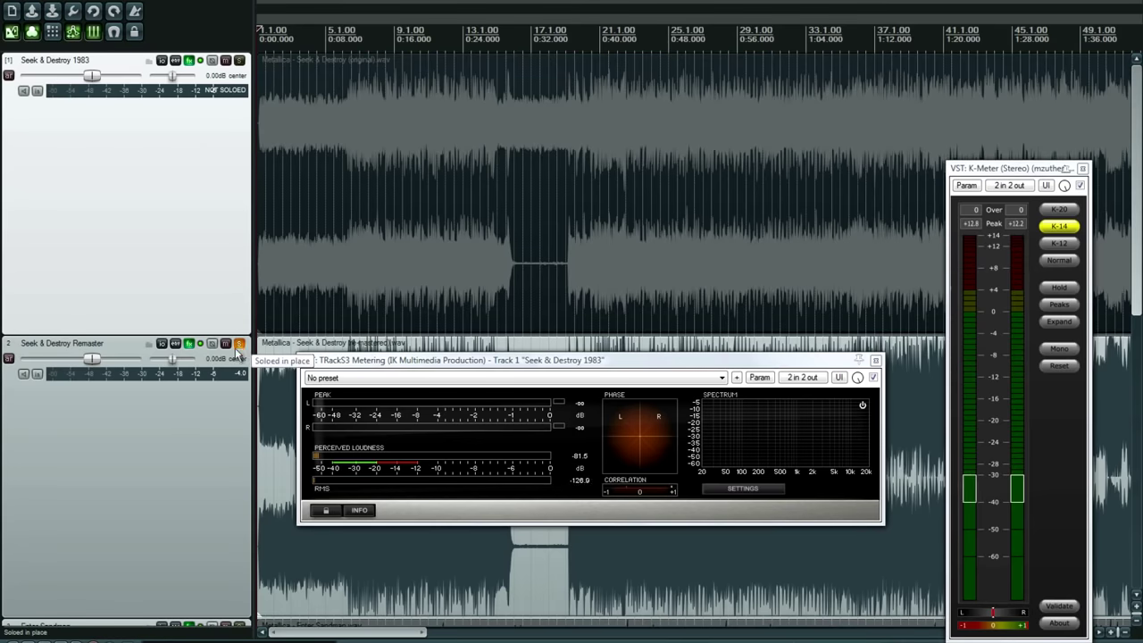
click(876, 360)
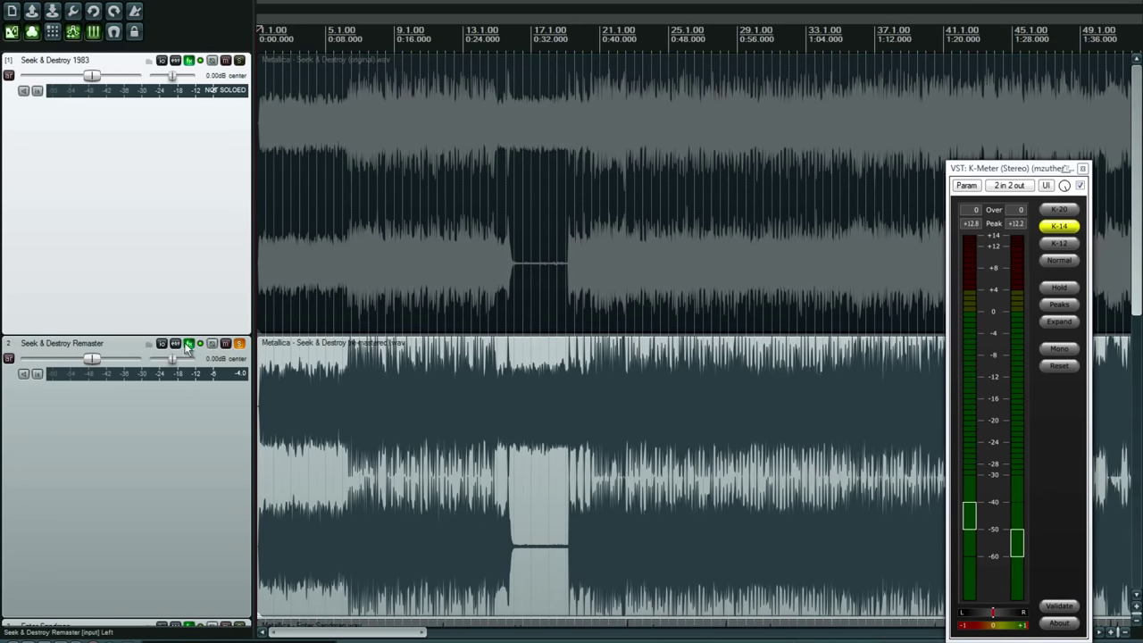
Float Seek & Destroy Remaster's TRackS3 Metering window and close the track's effects chain.
click(189, 345)
drag(415, 500, 409, 330)
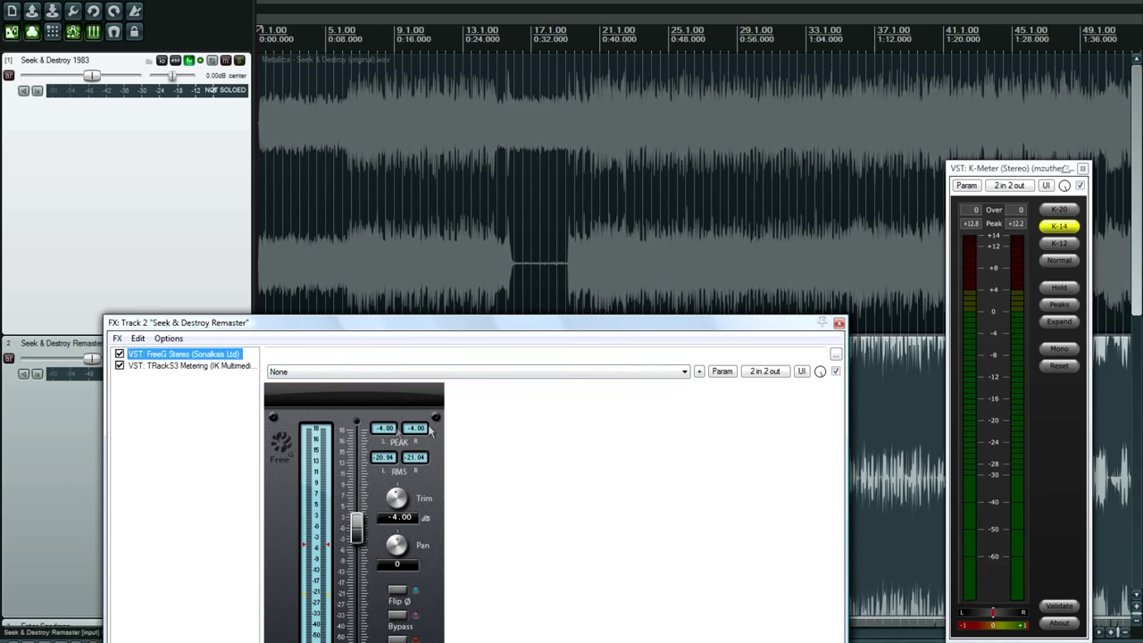
click(170, 366)
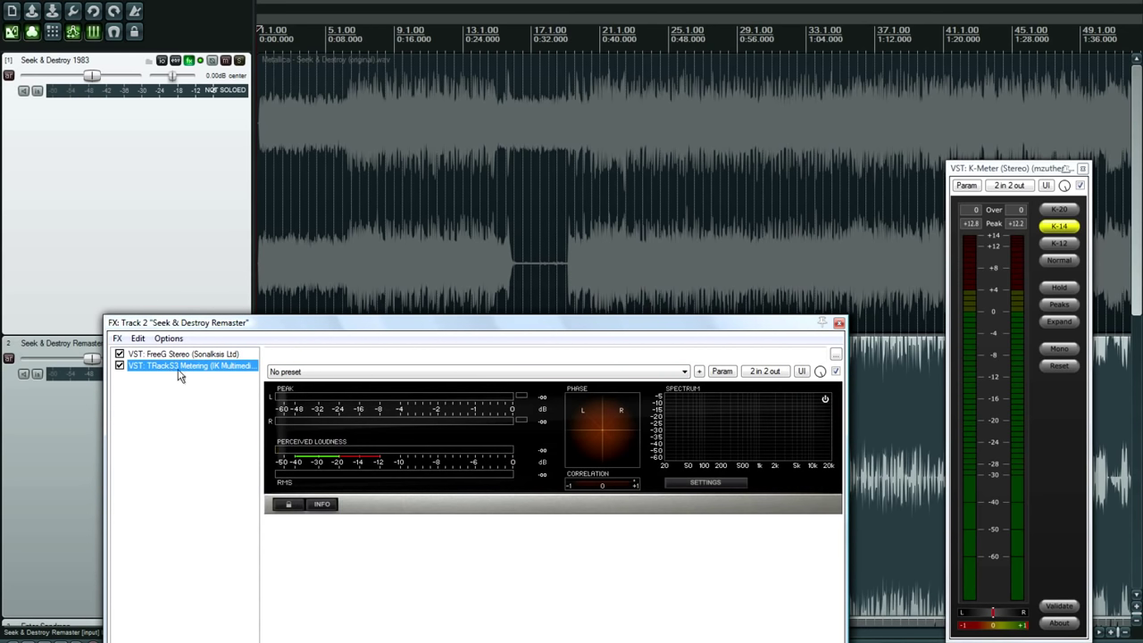
double_click(181, 367)
click(839, 324)
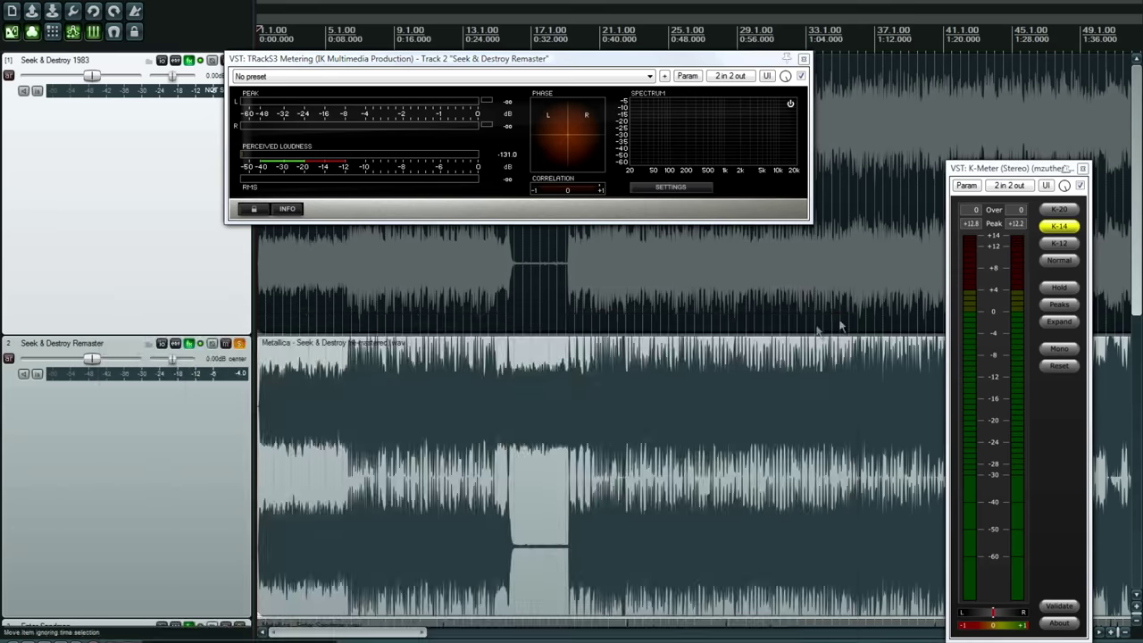
Play Seek & Destroy Remaster from about 0:08 against the meters.
click(351, 405)
click(327, 408)
key(space)
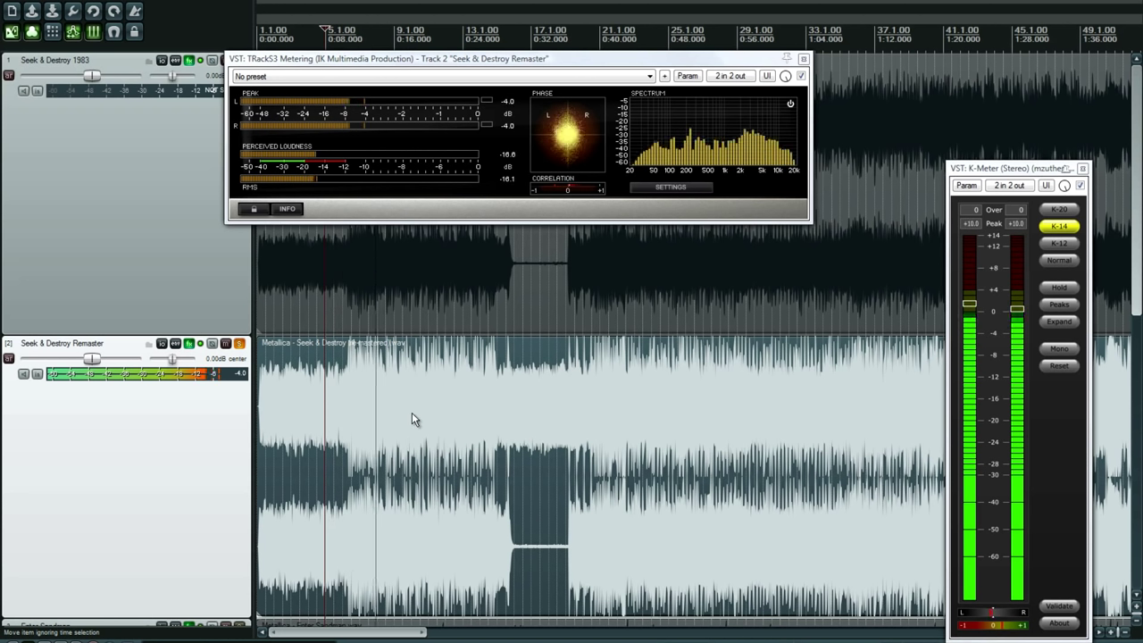
Continue playing Seek & Destroy Remaster from about 1:33 against the meters.
drag(380, 634, 425, 635)
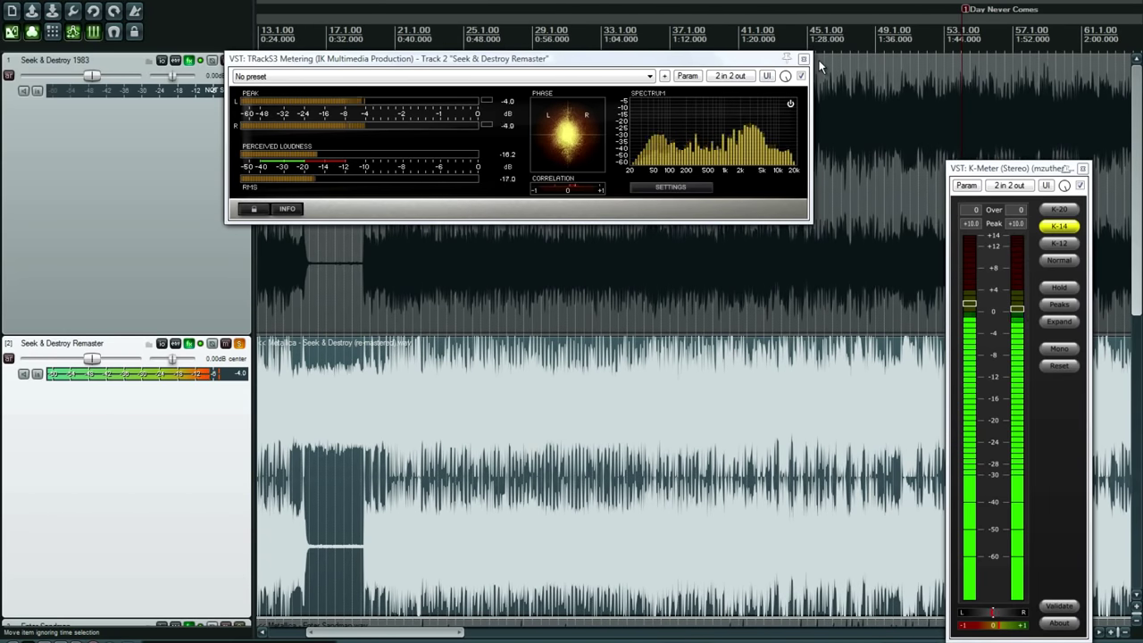
click(878, 32)
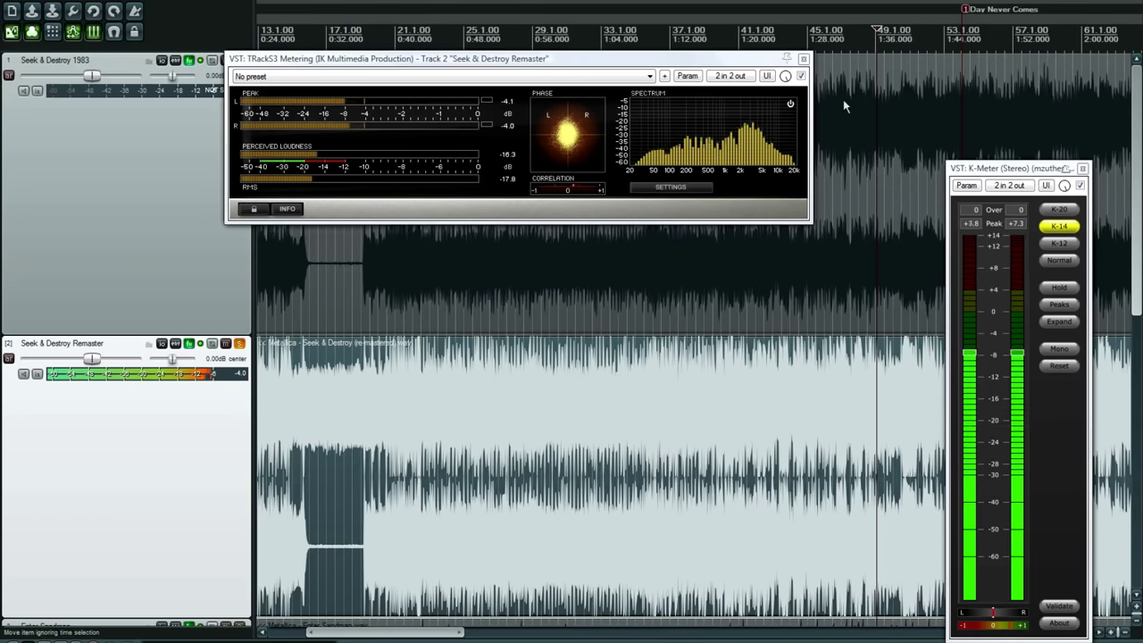
drag(418, 636, 527, 638)
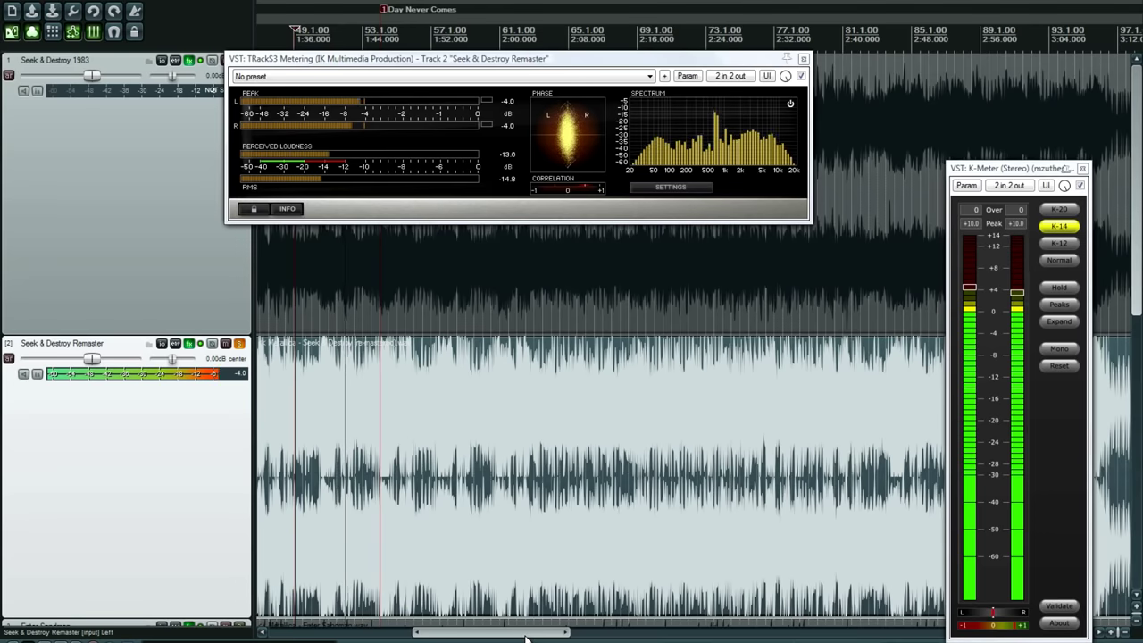
Move the remaster's metering window off the 1983 track, play Seek & Destroy 1983 soloed from the same spot, and unsolo it.
drag(363, 62, 521, 395)
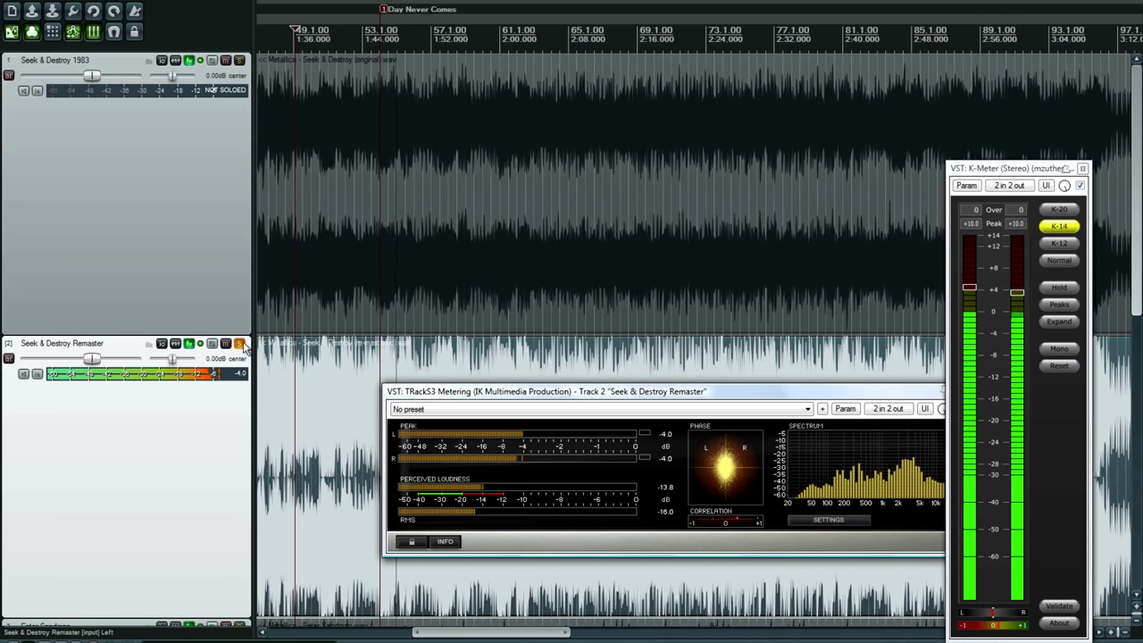
click(240, 60)
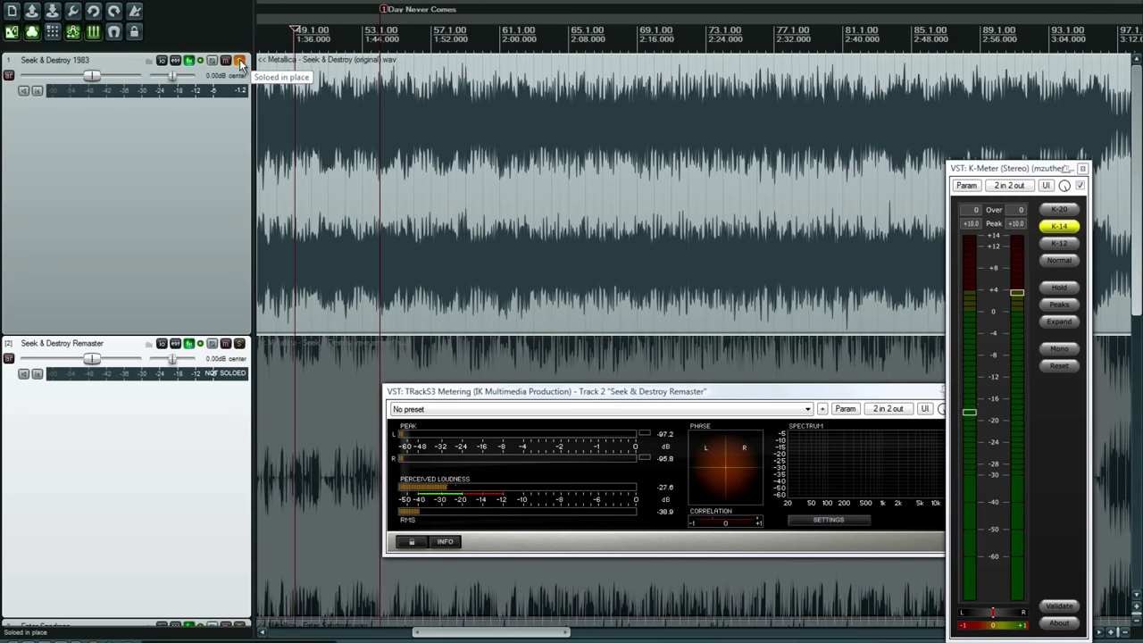
key(space)
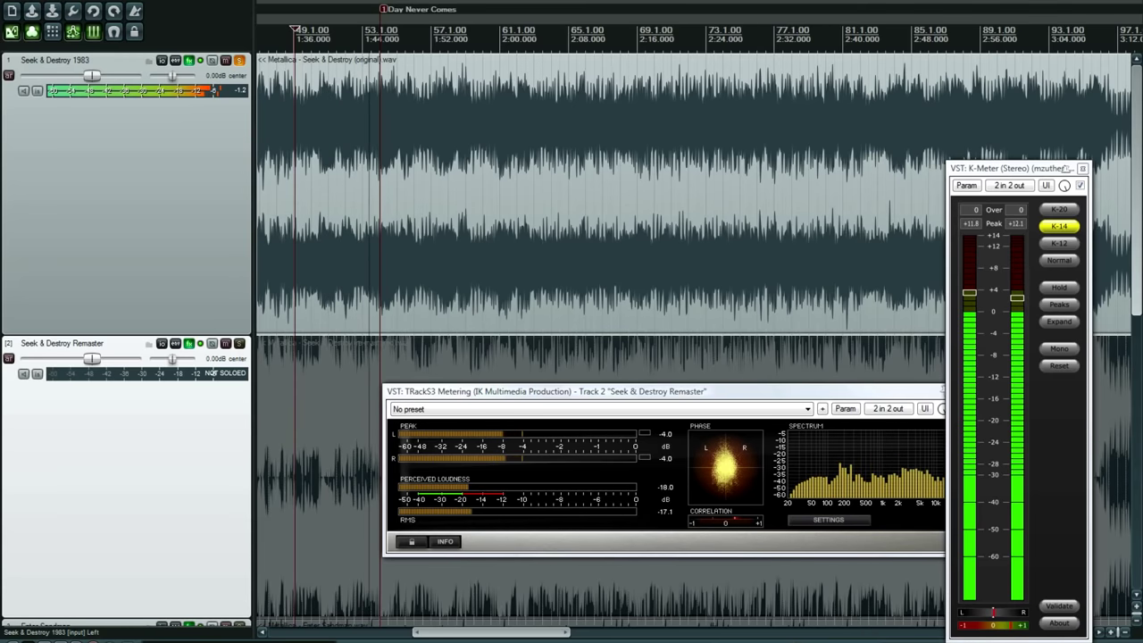
key(space)
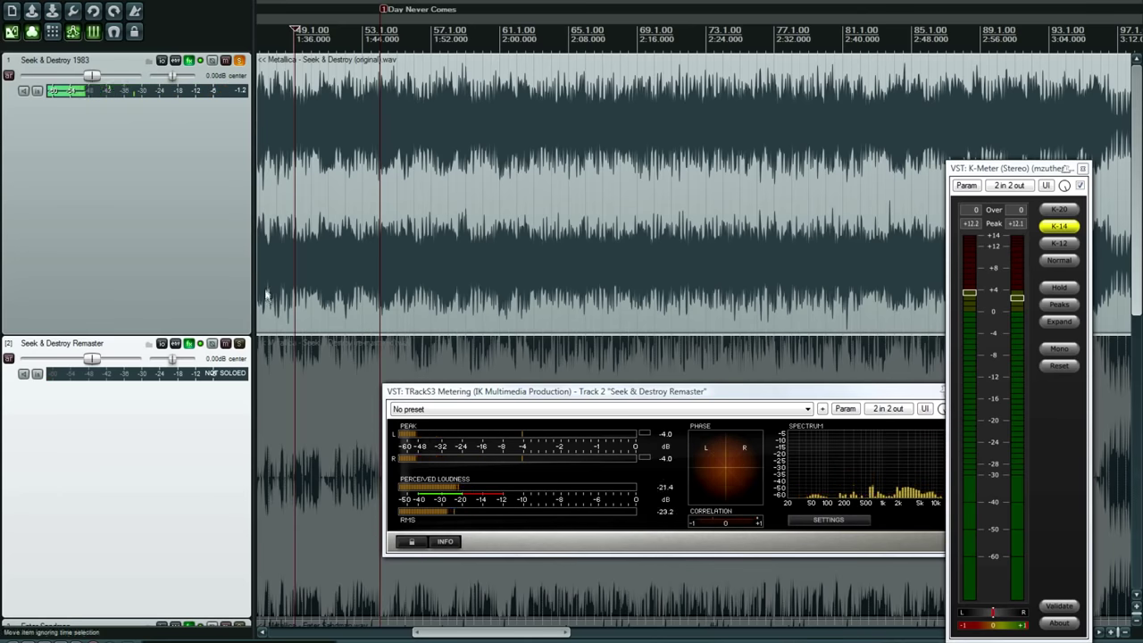
click(239, 61)
Go down to the Enter Sandman track and close Seek & Destroy Remaster's TRackS3 Metering window.
drag(1139, 190, 1139, 393)
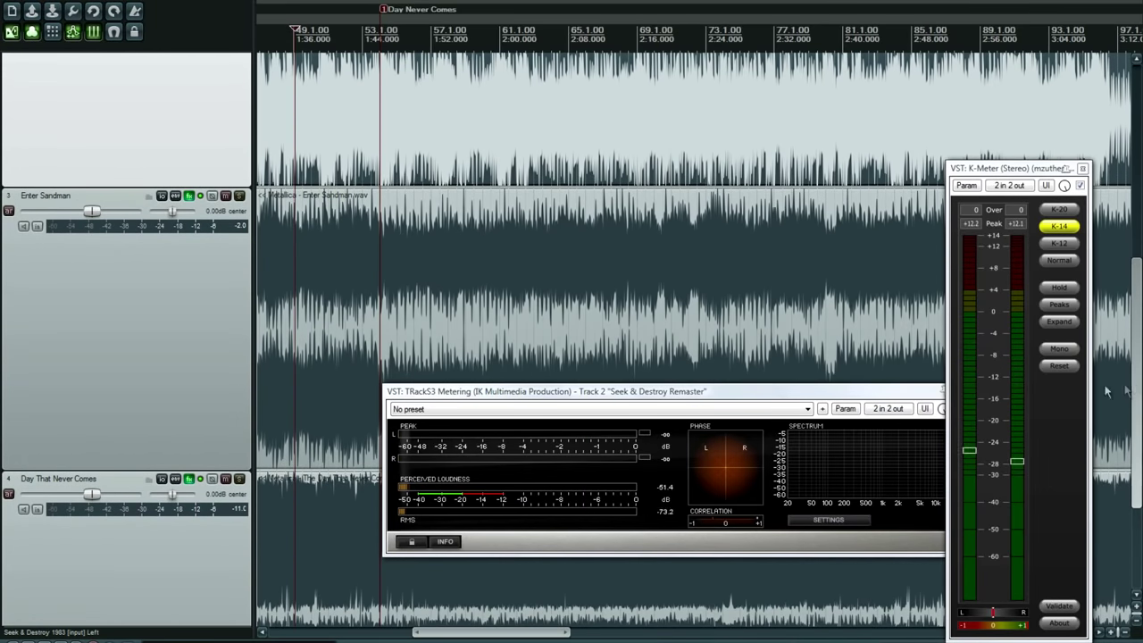
drag(744, 397, 606, 401)
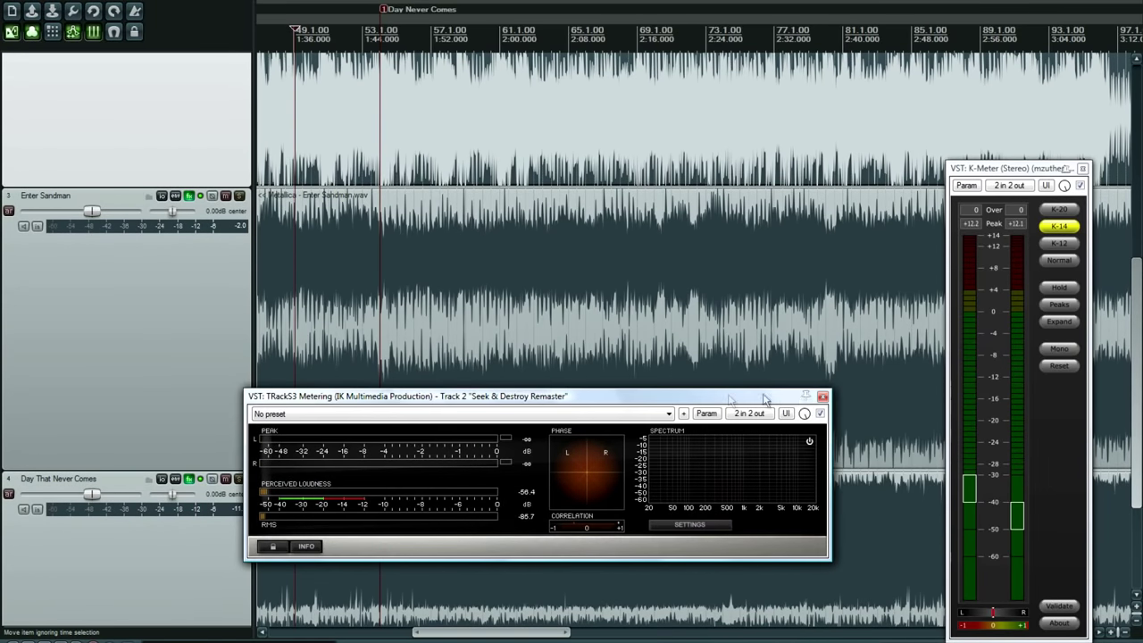
click(823, 397)
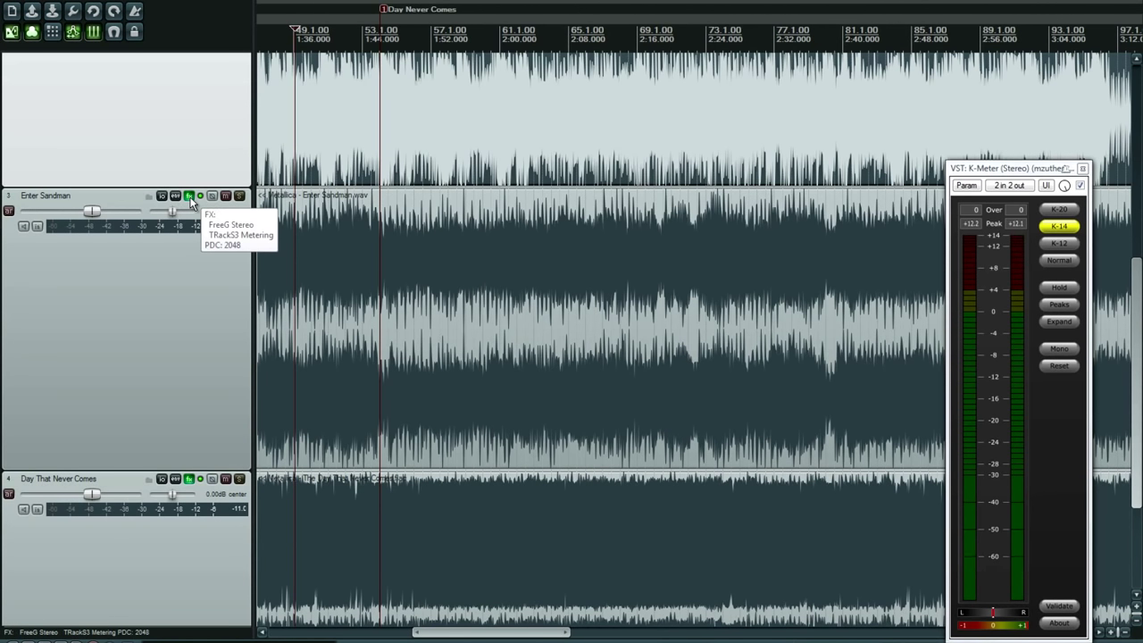
Solo the Enter Sandman track and place the play cursor in its intro at about 0:08.
click(437, 277)
key(Home)
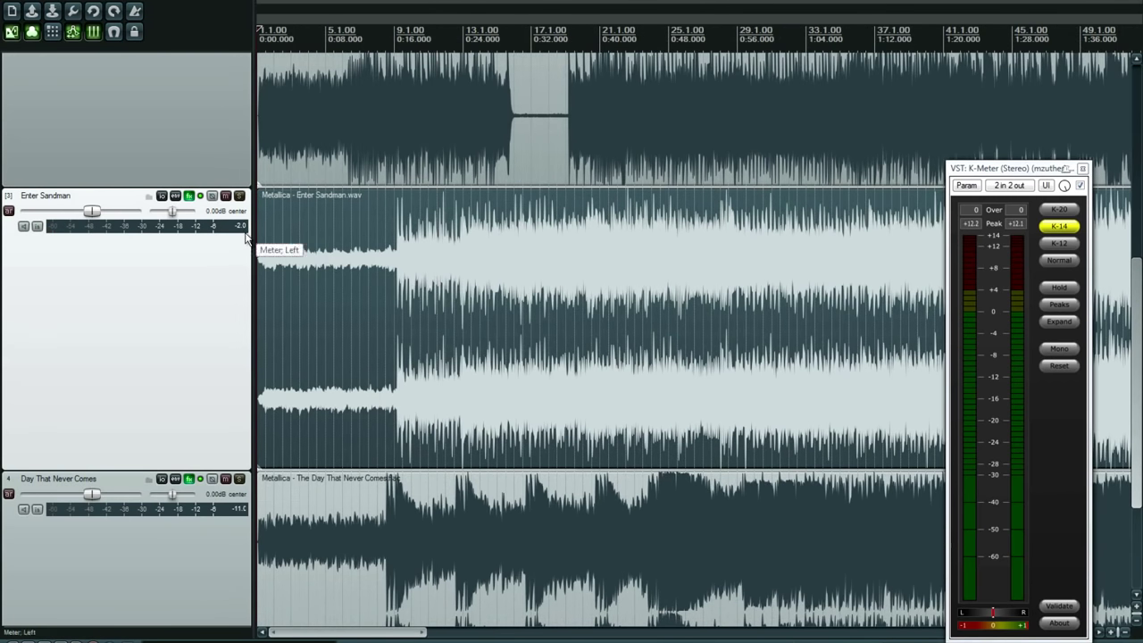
click(390, 284)
click(332, 279)
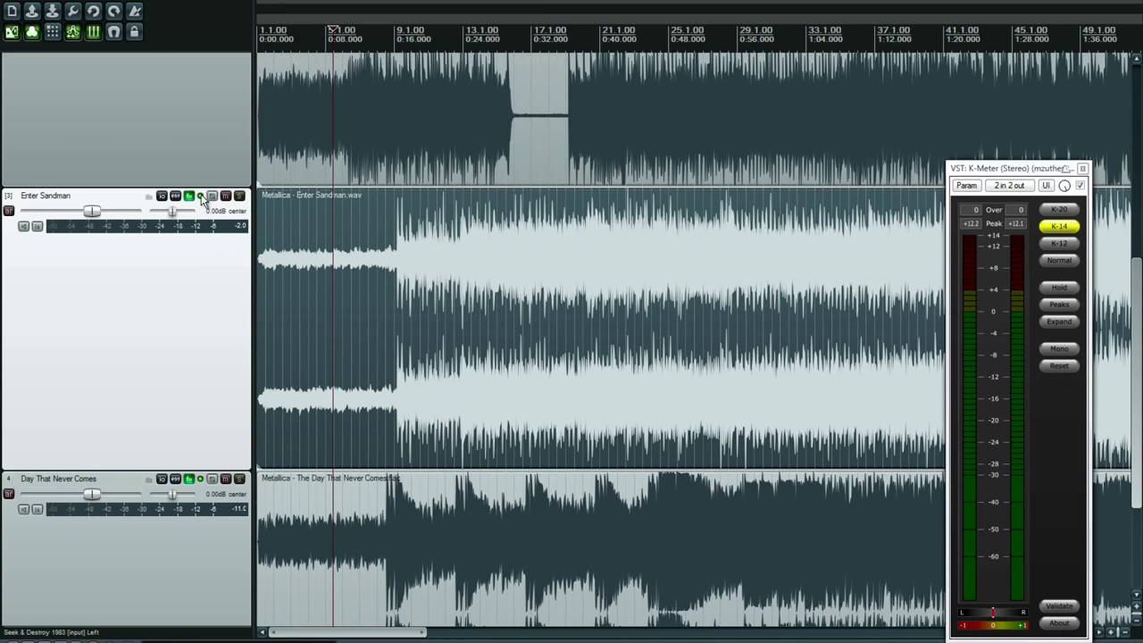
click(239, 196)
Float Enter Sandman's TRackS3 Metering window, set the play cursor at about 0:13, and close the effects chain.
click(189, 198)
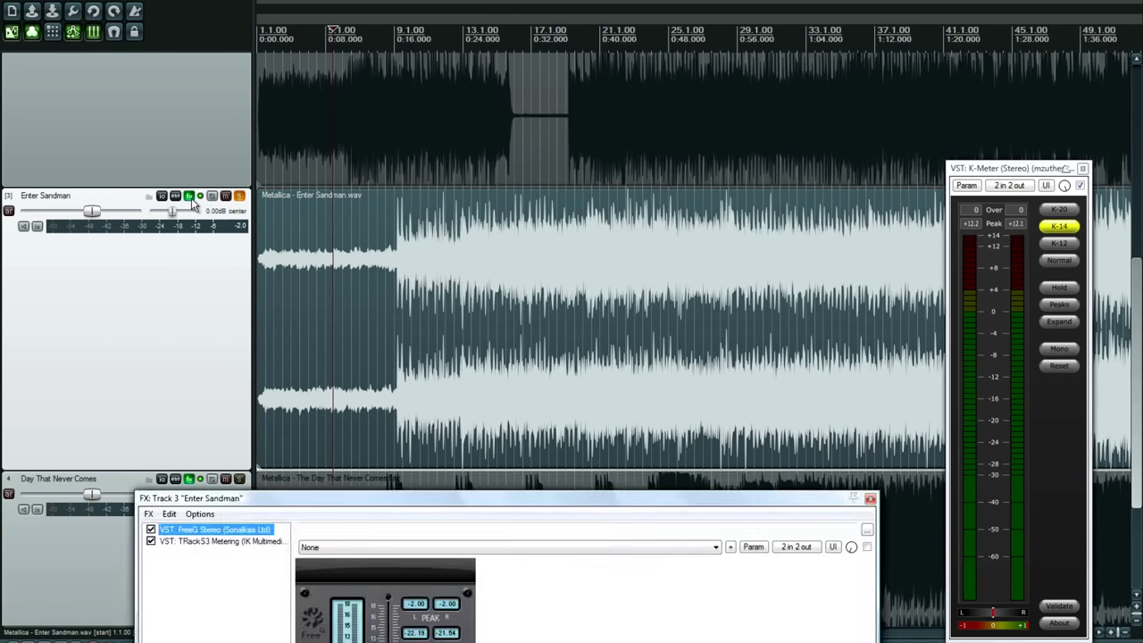
drag(379, 498, 375, 391)
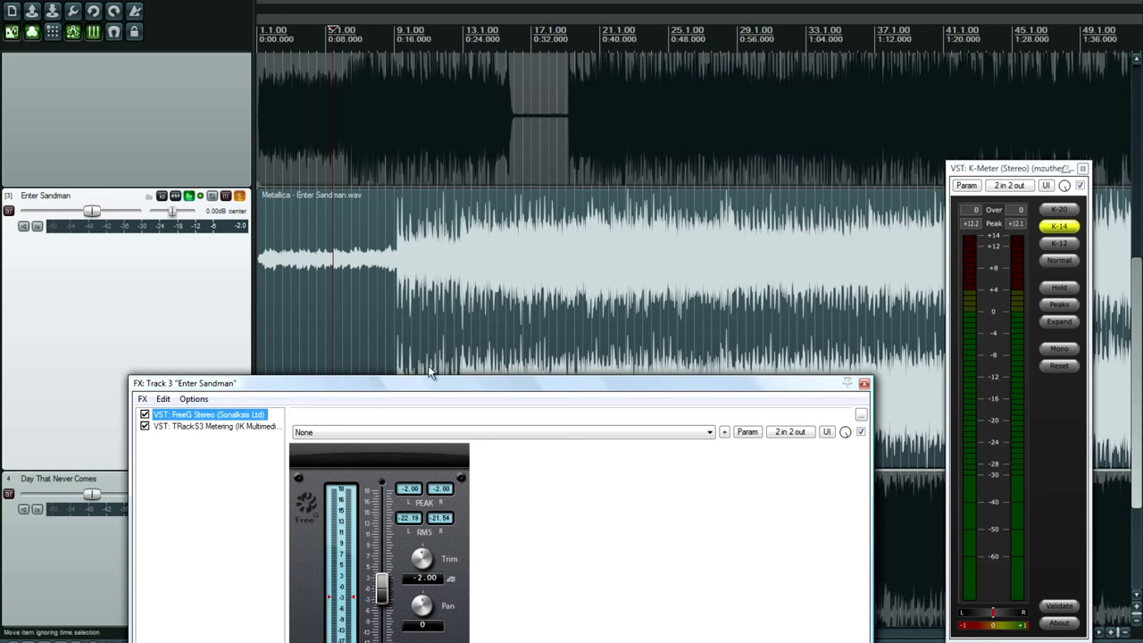
click(372, 281)
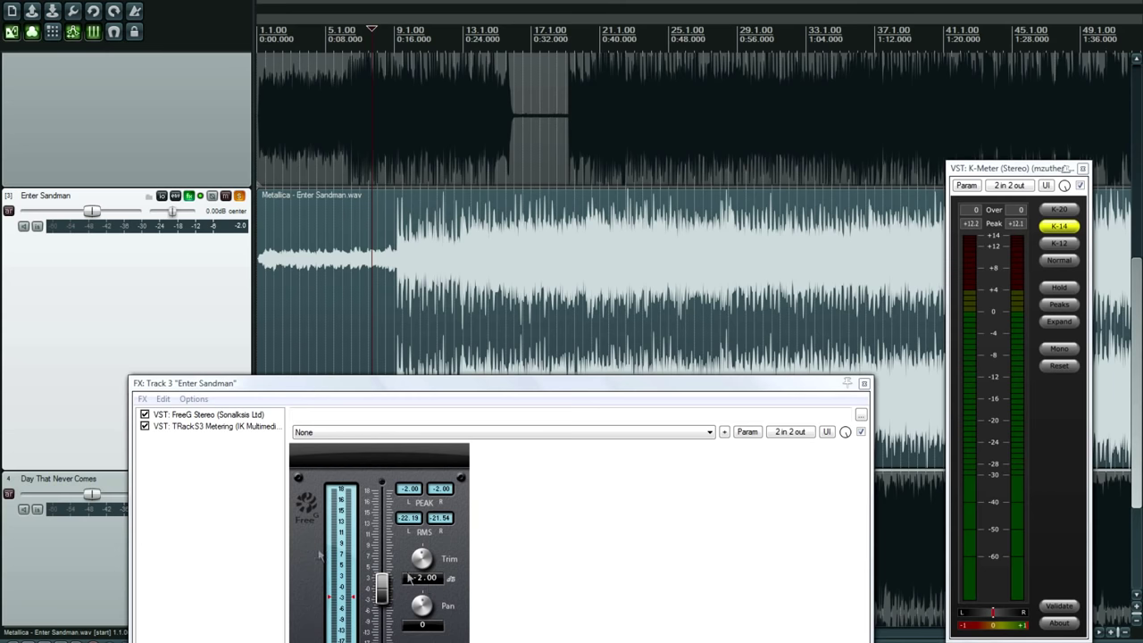
double_click(209, 426)
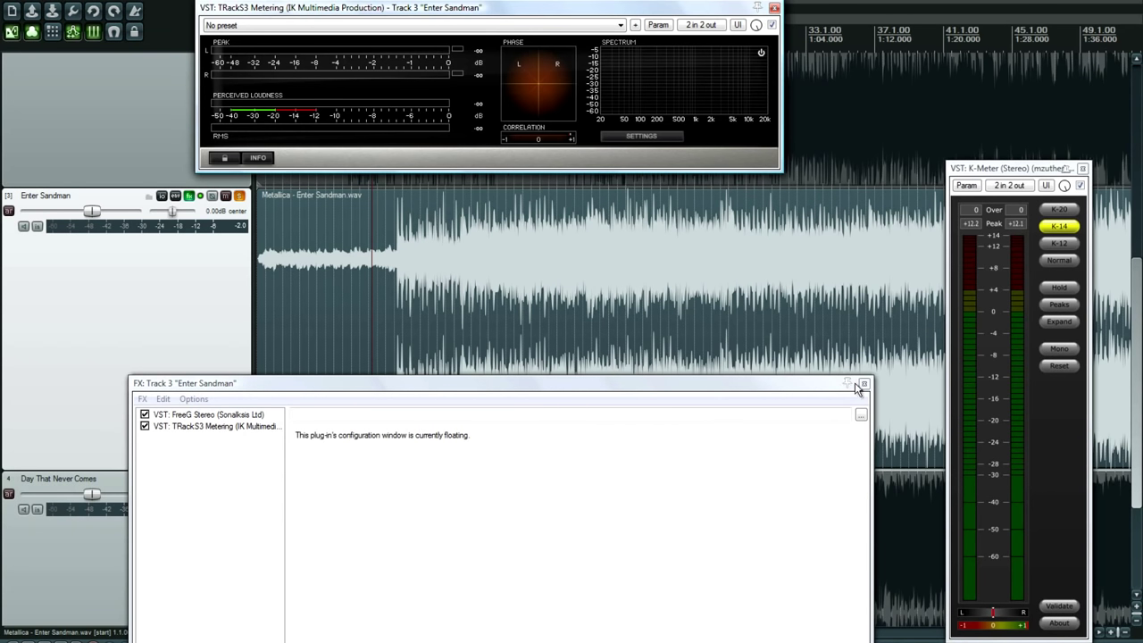
click(862, 384)
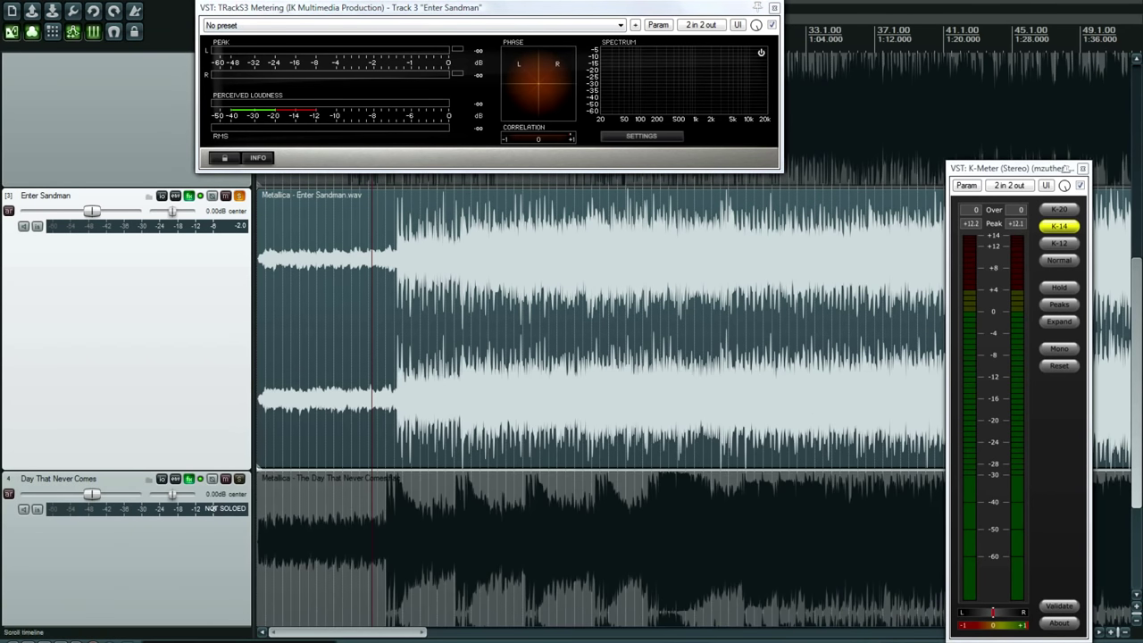
Play Enter Sandman from the end of its intro against the meters, keeping the metering window clear of the waveform.
key(space)
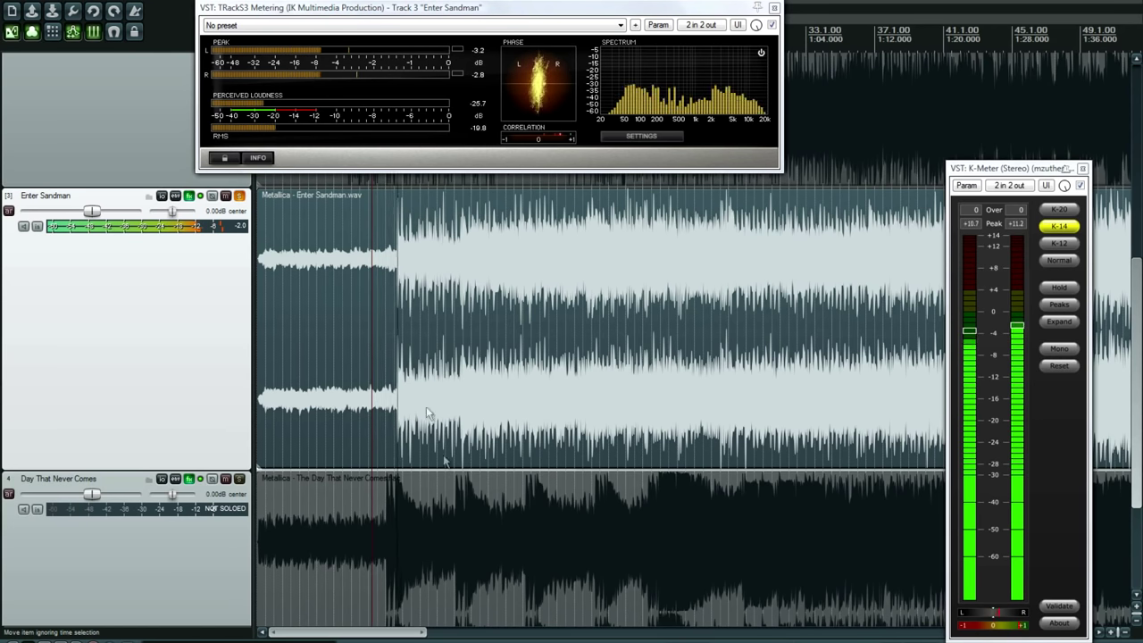
drag(471, 7, 557, 446)
scroll(473, 554, right, 3)
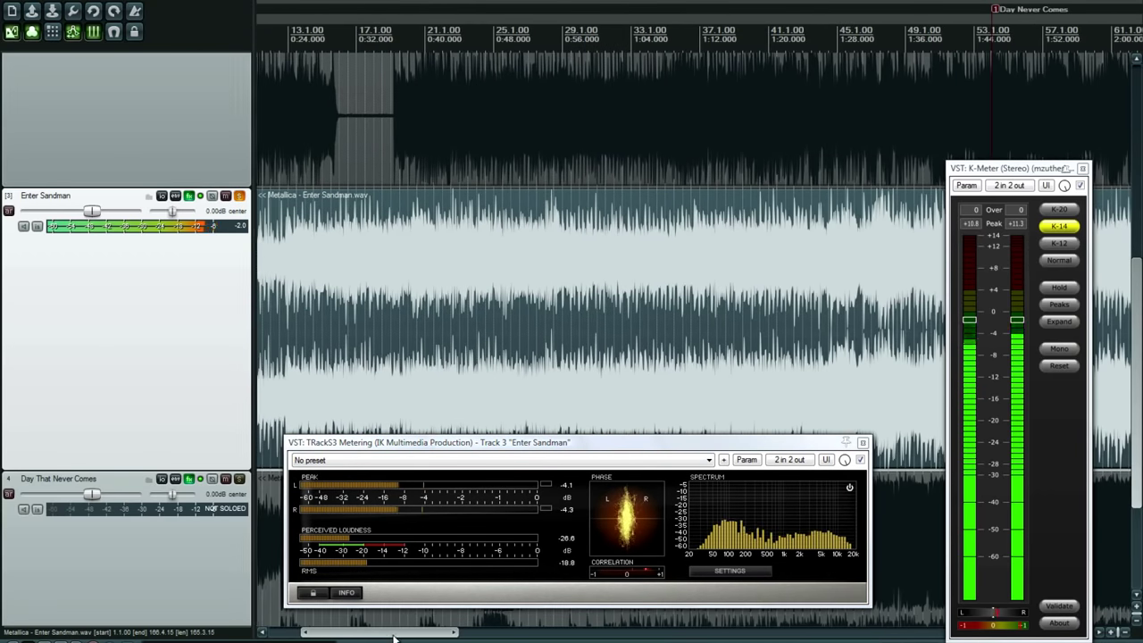
drag(491, 444, 506, 13)
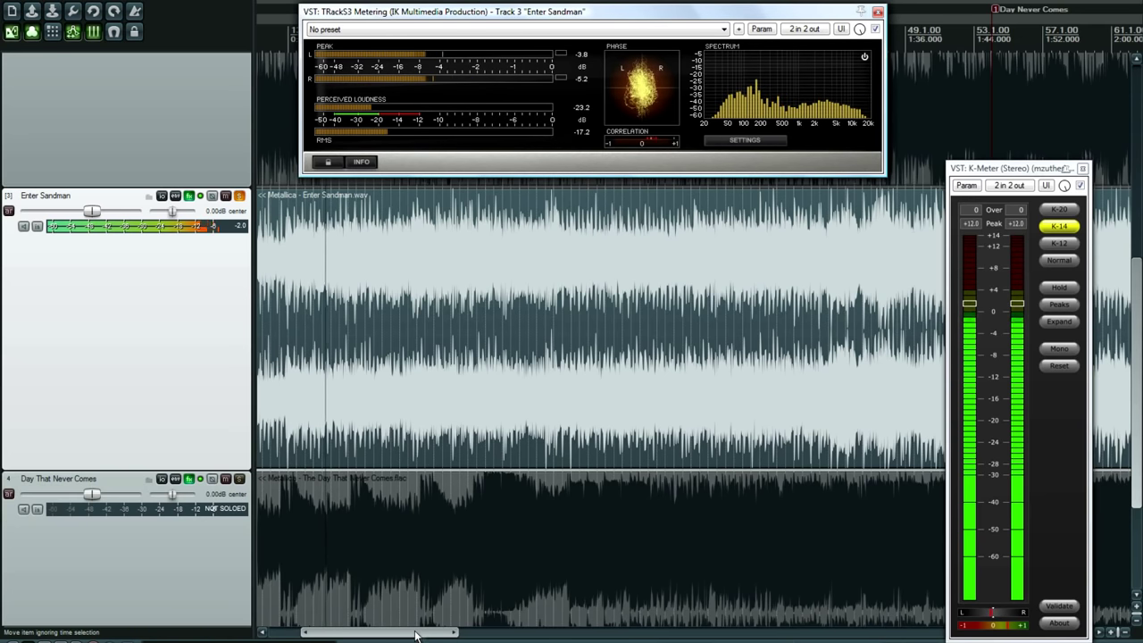
Play Enter Sandman from about 1:27 against the meters, stop playback, and unsolo the track.
drag(413, 635, 488, 641)
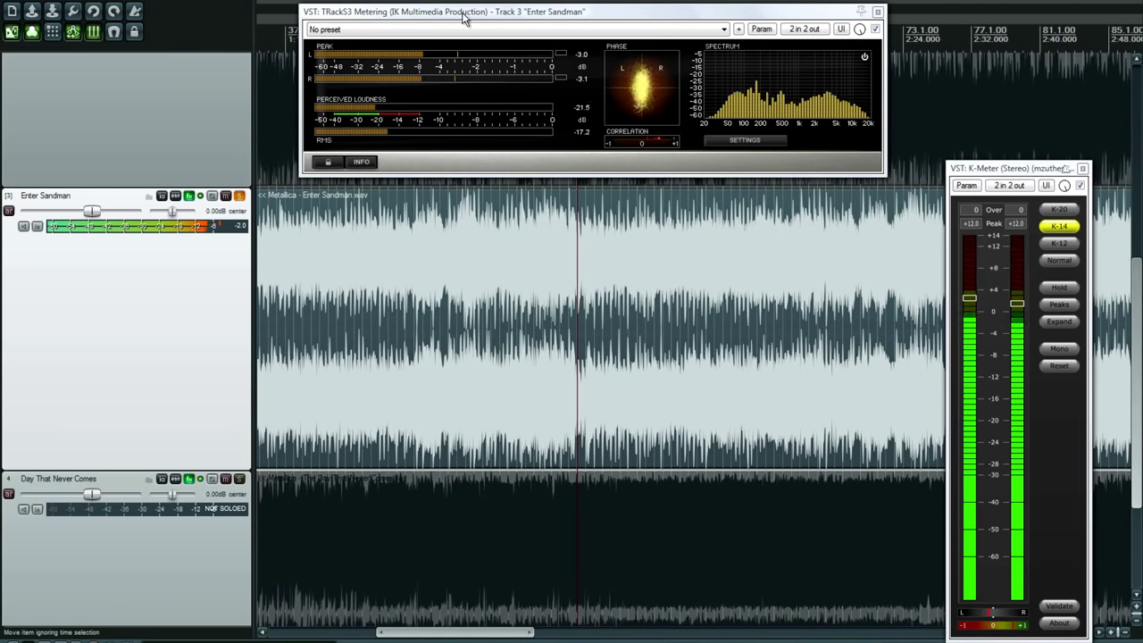
drag(464, 18, 665, 18)
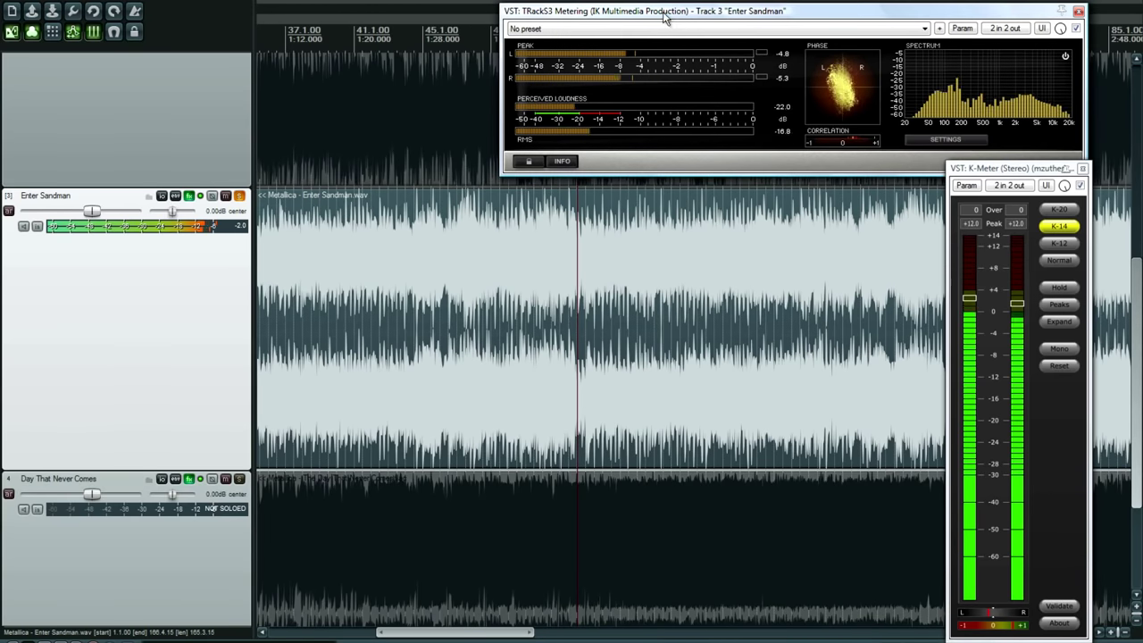
click(416, 23)
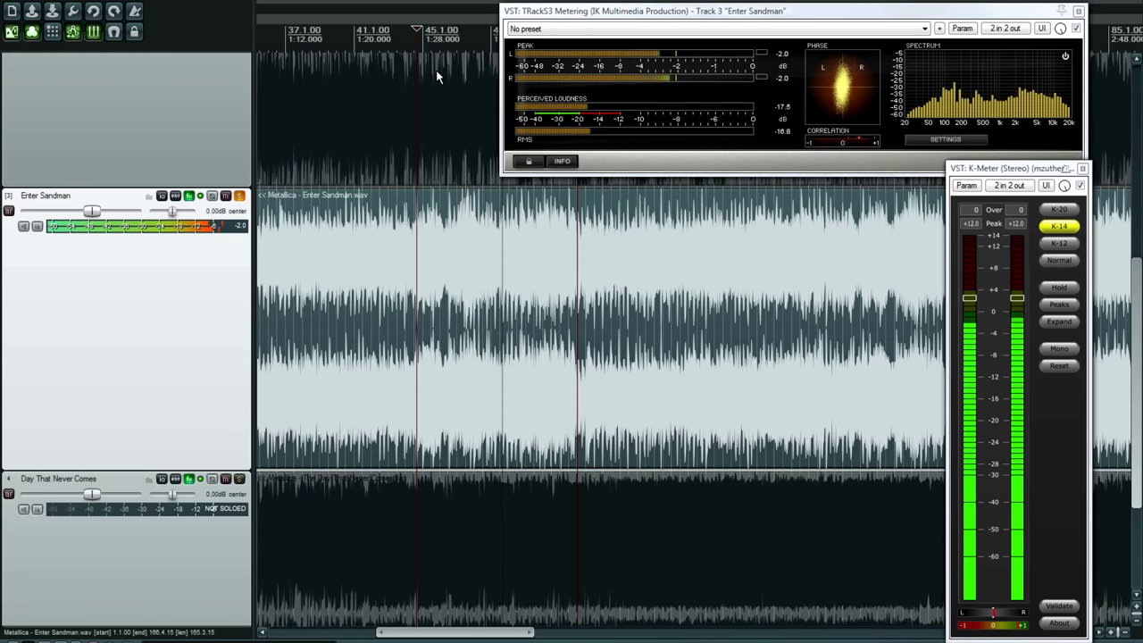
drag(450, 635, 496, 637)
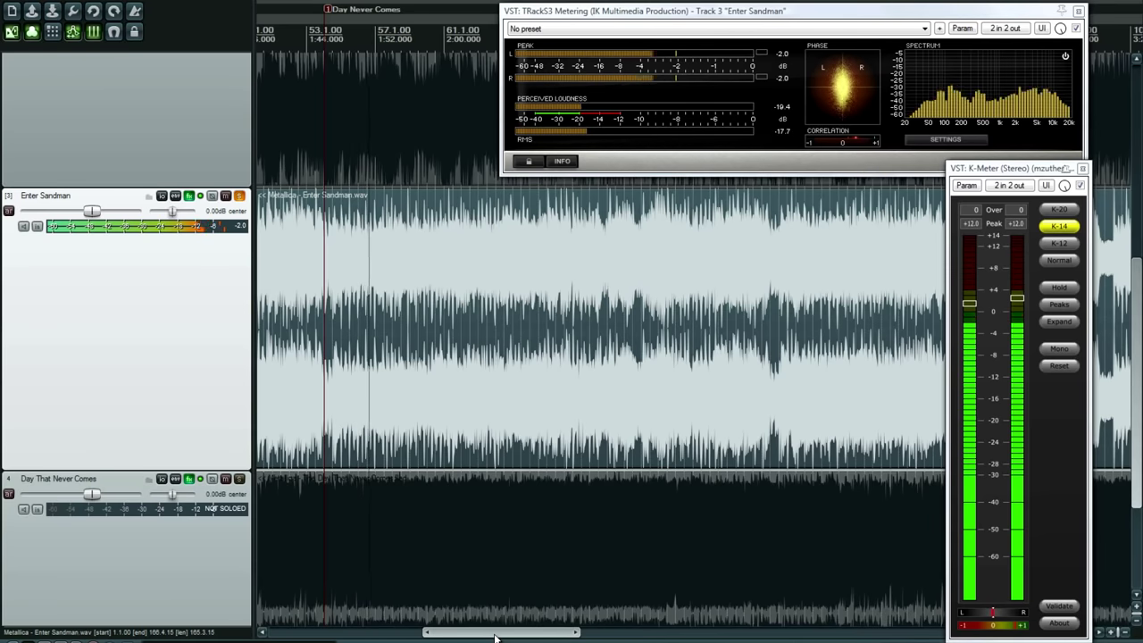
key(space)
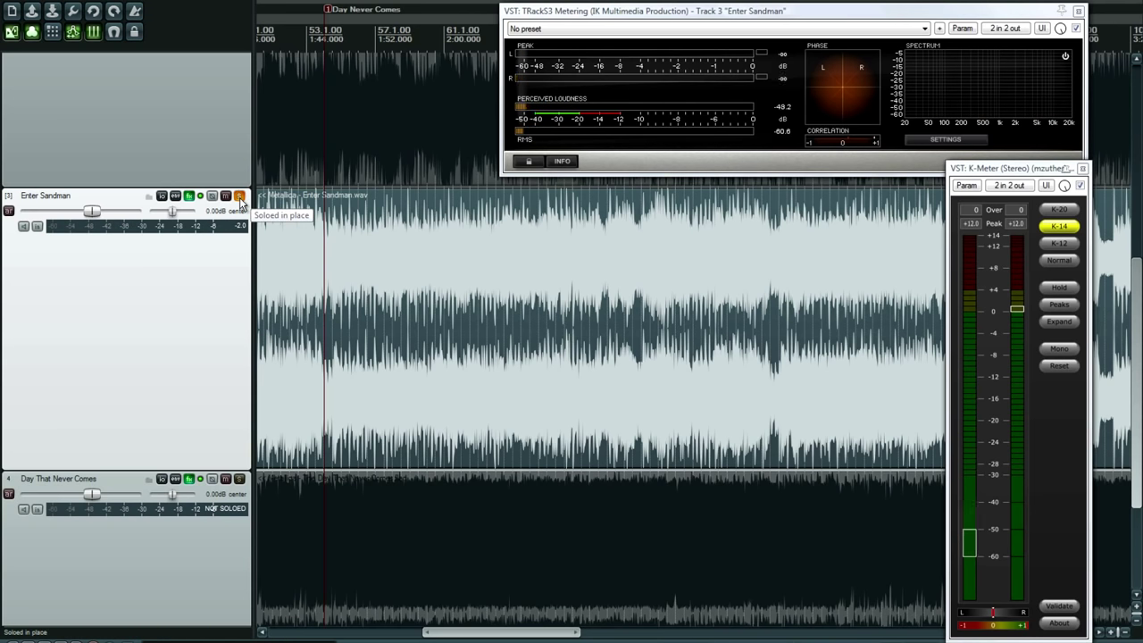
click(239, 196)
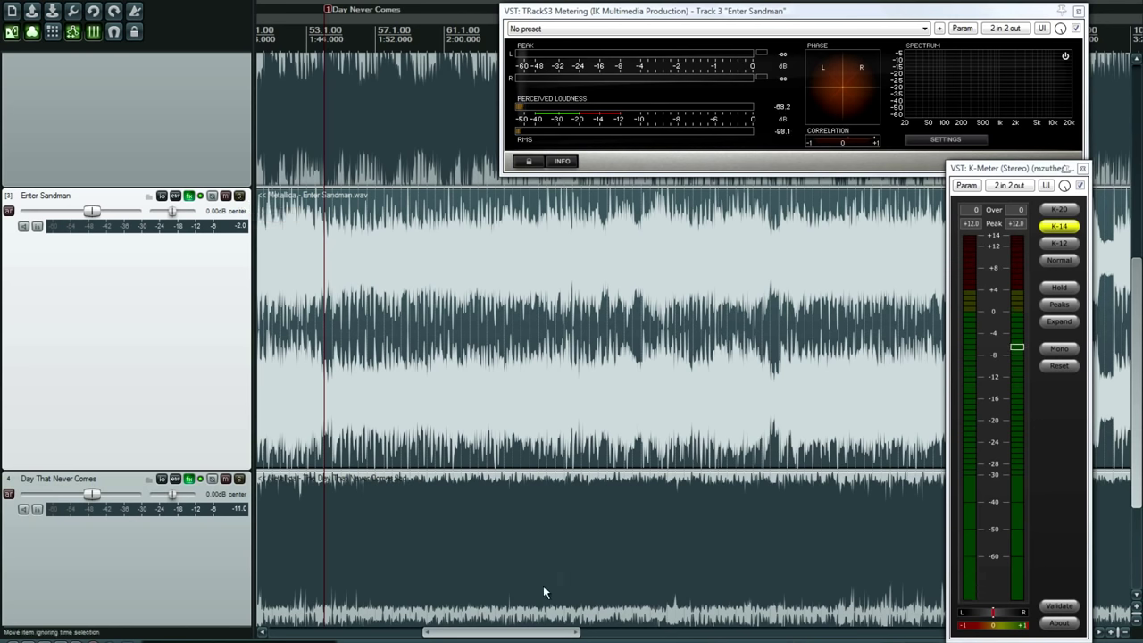
Solo the Day That Never Comes track and show the FreeG plug-in in its effects chain.
drag(512, 633, 337, 636)
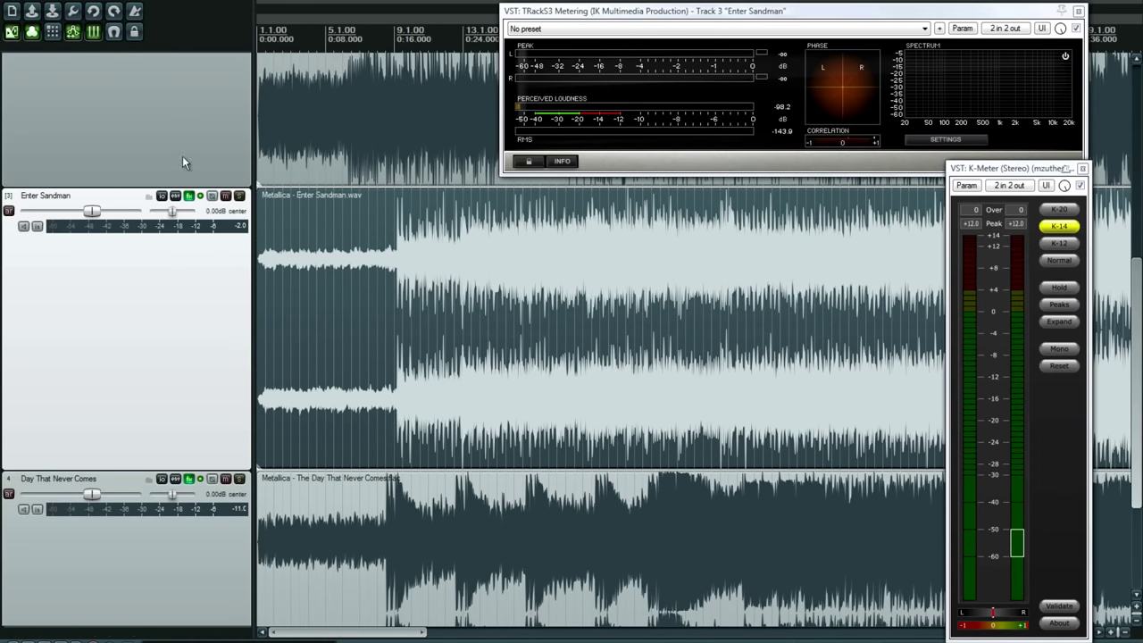
mouse_move(1137, 324)
mouse_down()
mouse_move(1137, 396)
mouse_move(1139, 337)
mouse_up()
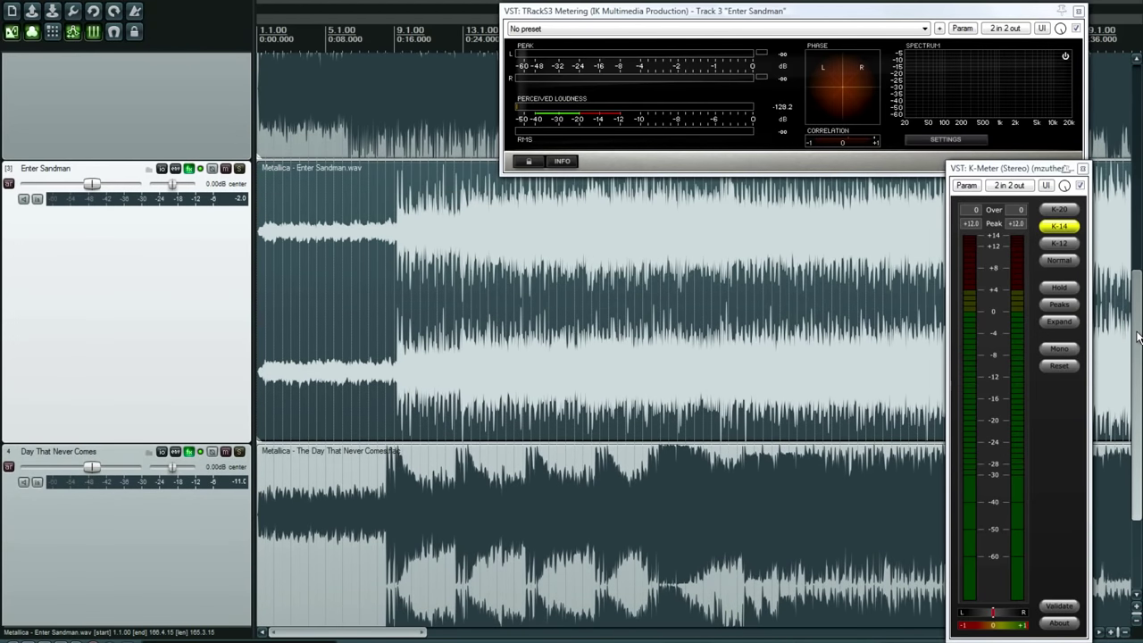
drag(1138, 338, 1138, 397)
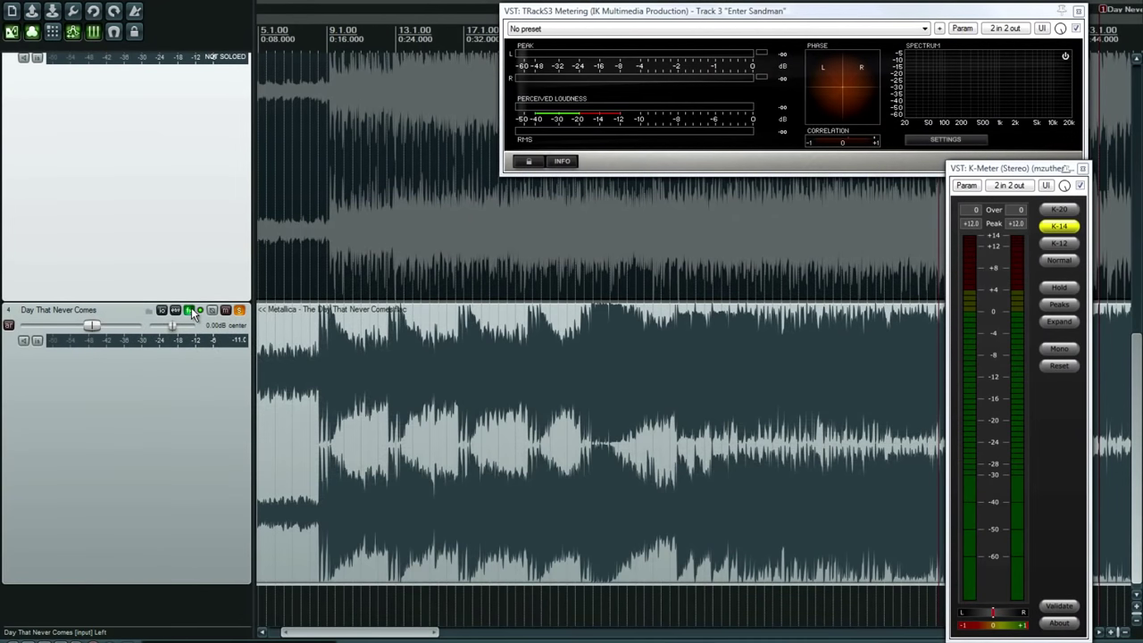
click(189, 310)
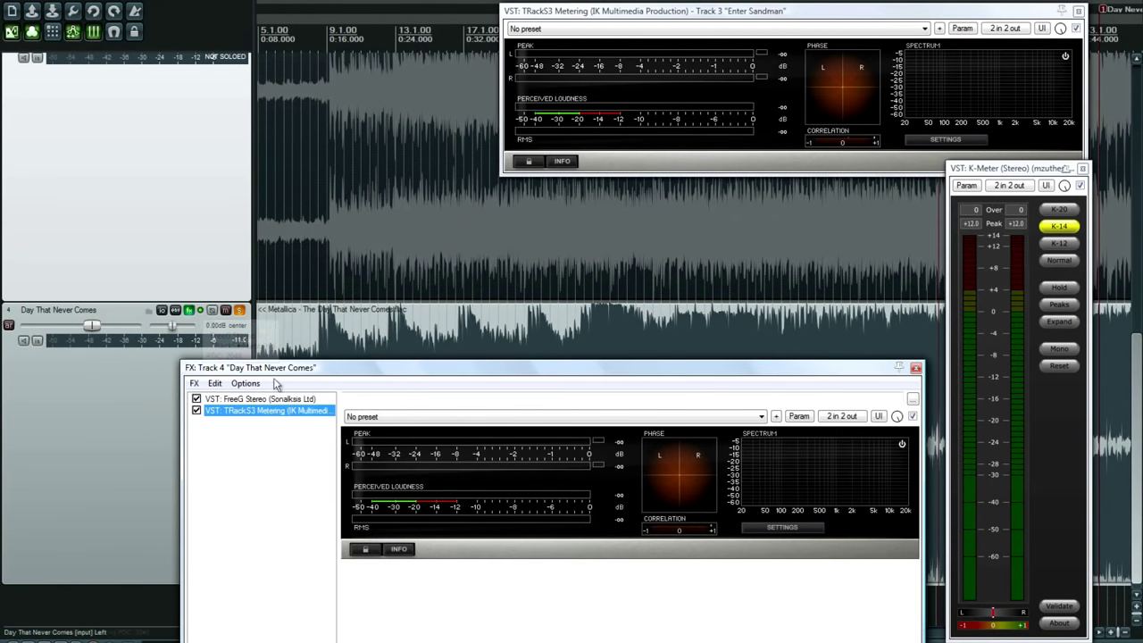
click(268, 399)
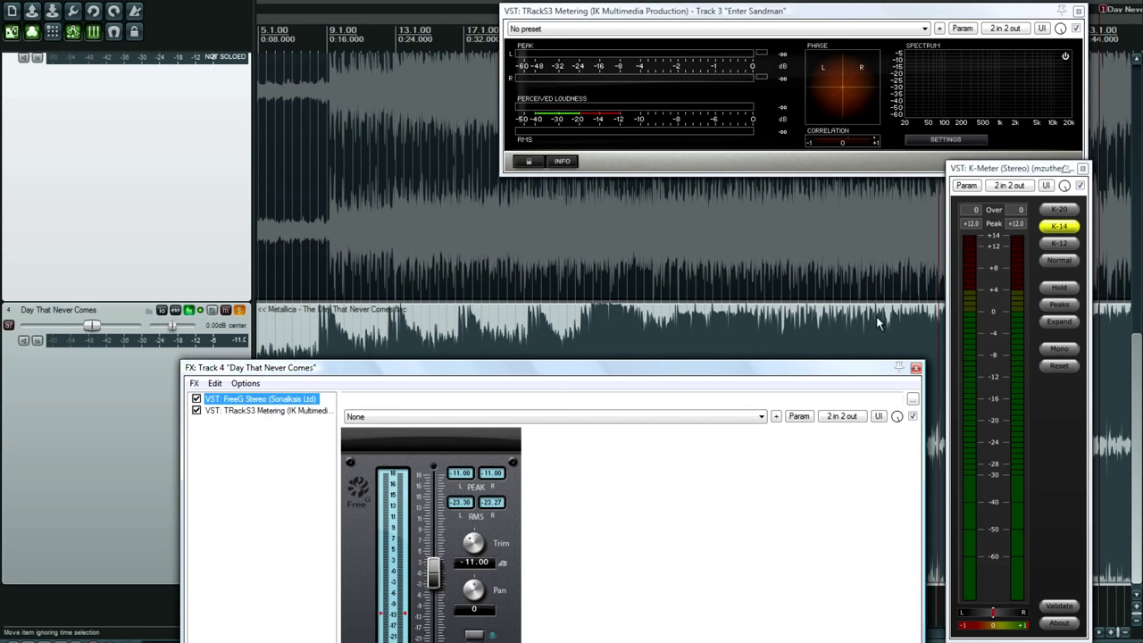
Float Day That Never Comes's TRackS3 Metering window clear of its waveform, closing the effects chain and Enter Sandman's metering window.
double_click(262, 411)
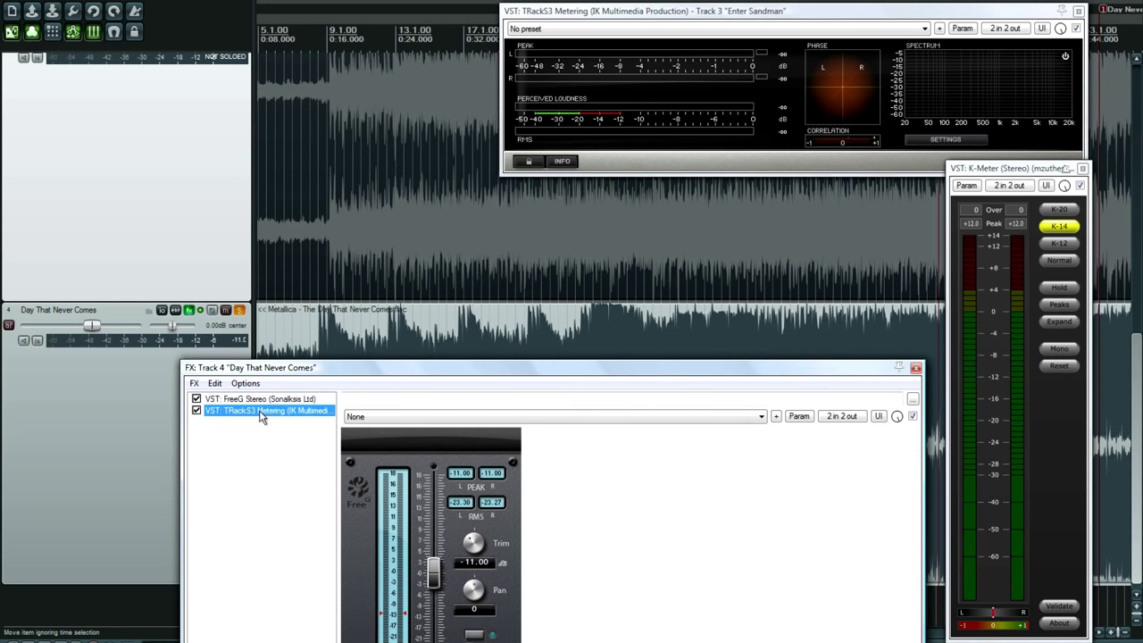
click(914, 369)
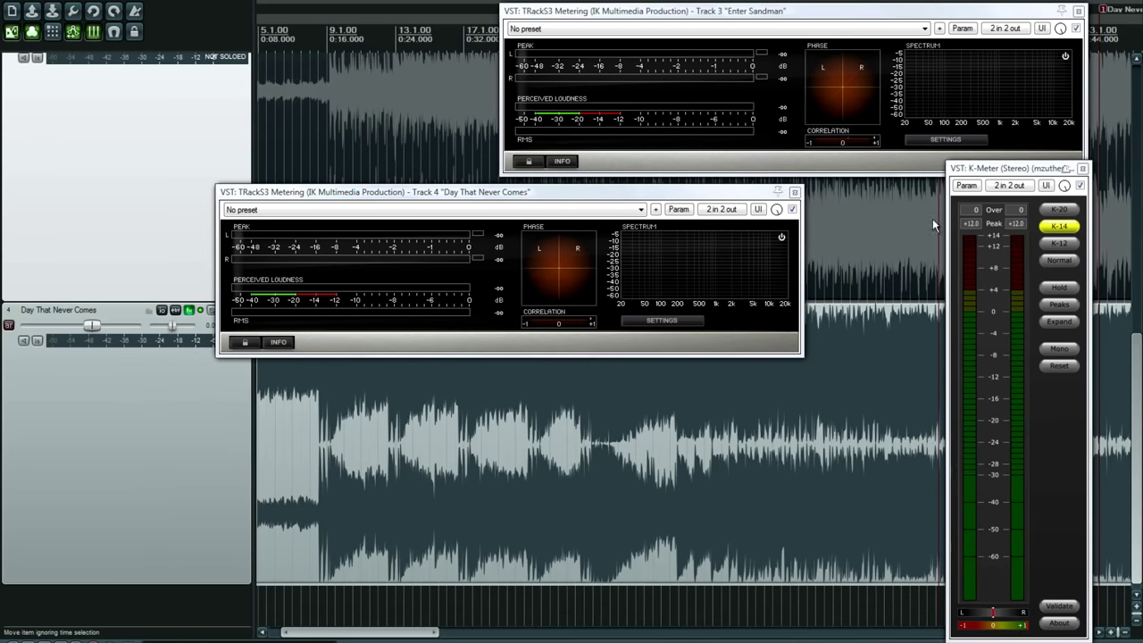
click(1079, 13)
drag(580, 192, 650, 83)
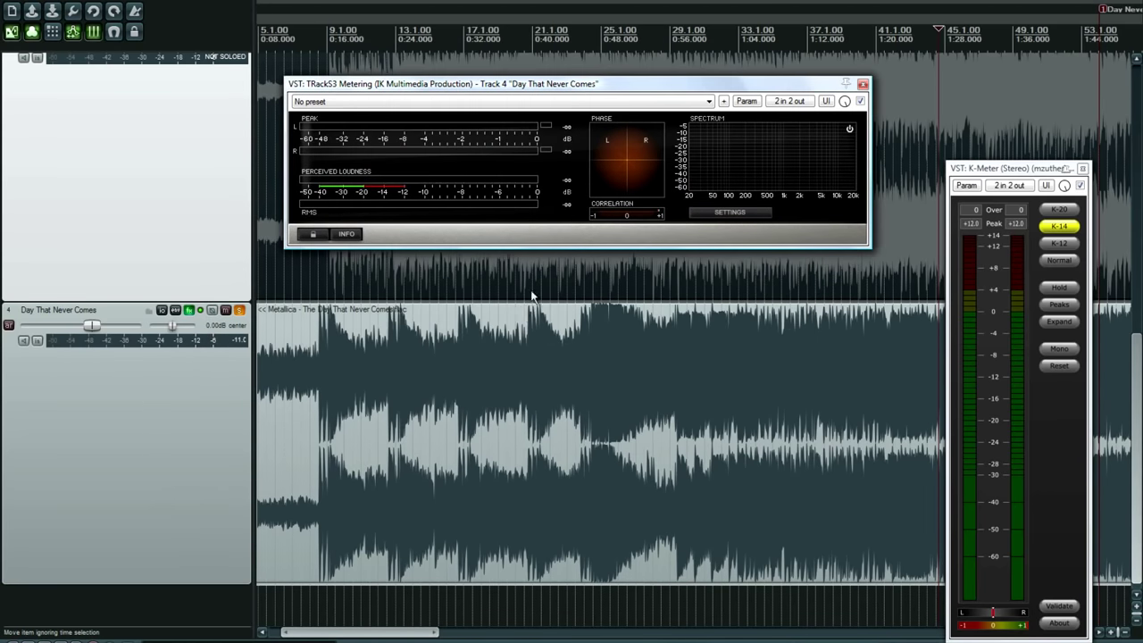
Play The Day That Never Comes from about 0:13 in its intro against the meters, and stop playback.
click(304, 609)
key(space)
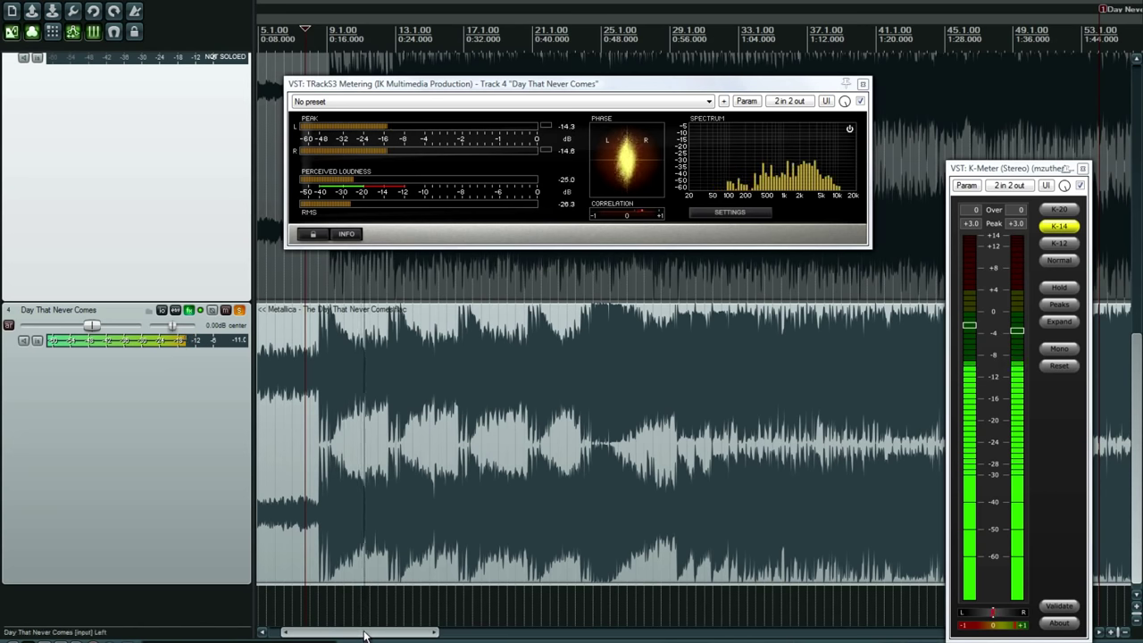
drag(365, 635, 382, 635)
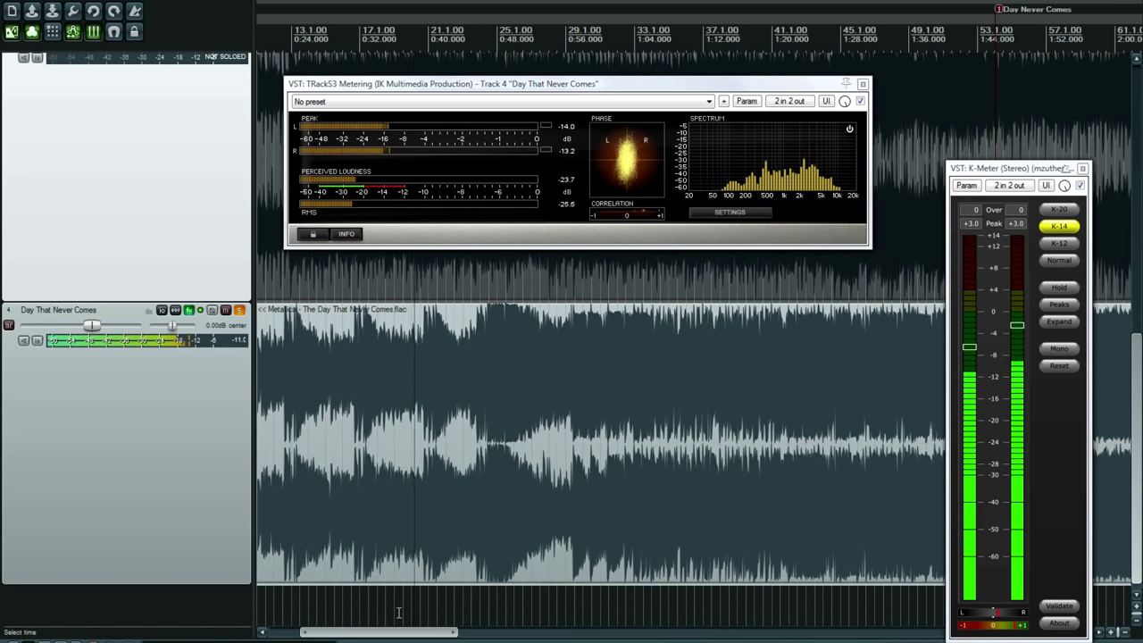
key(space)
Play The Day That Never Comes from about 2:14 against the meters, and stop playback.
drag(402, 632, 530, 630)
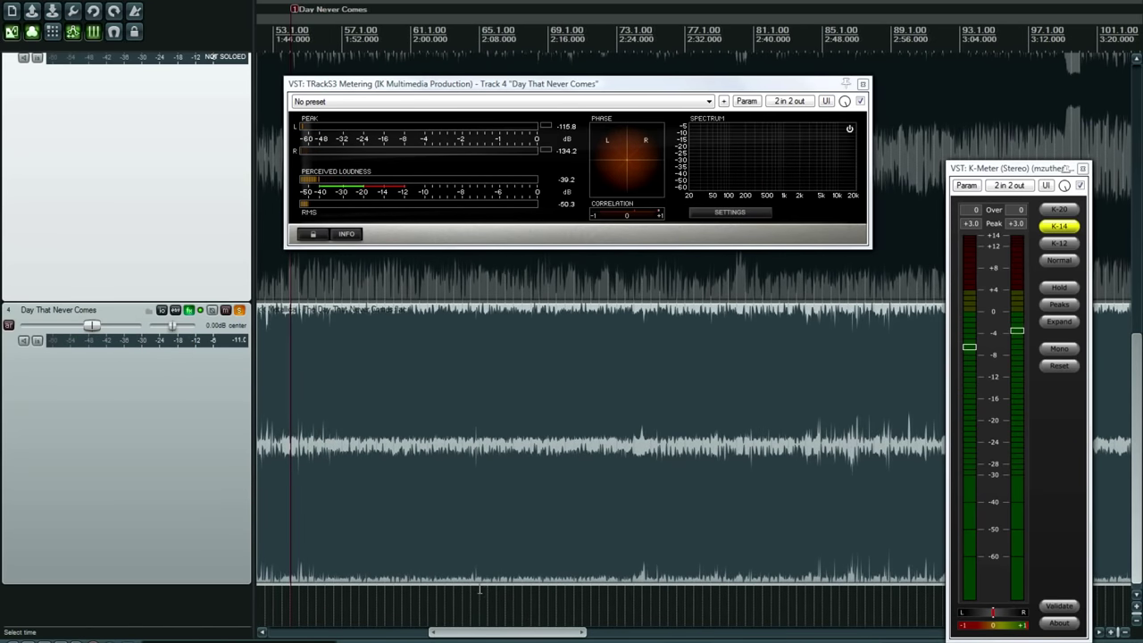
click(537, 597)
key(space)
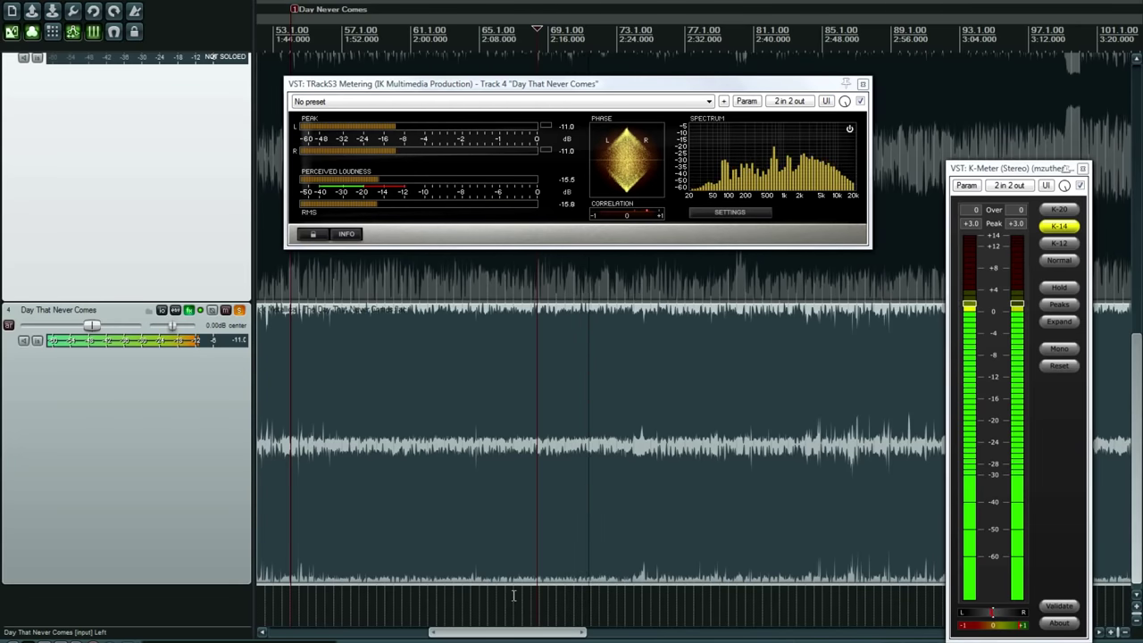
drag(522, 634, 544, 634)
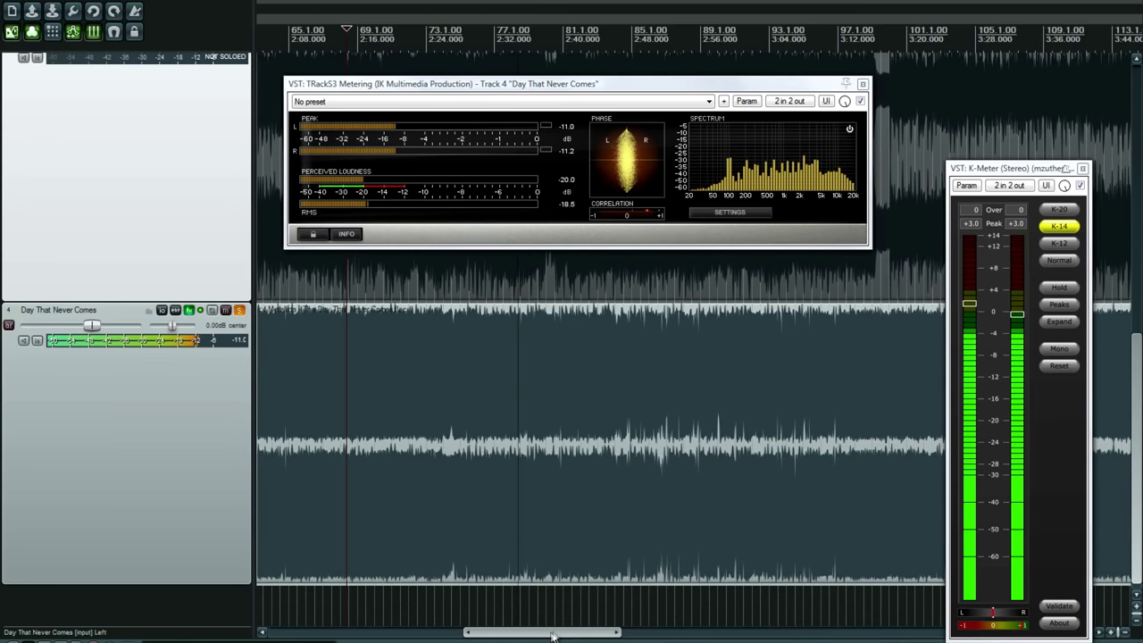
drag(554, 635, 727, 634)
key(space)
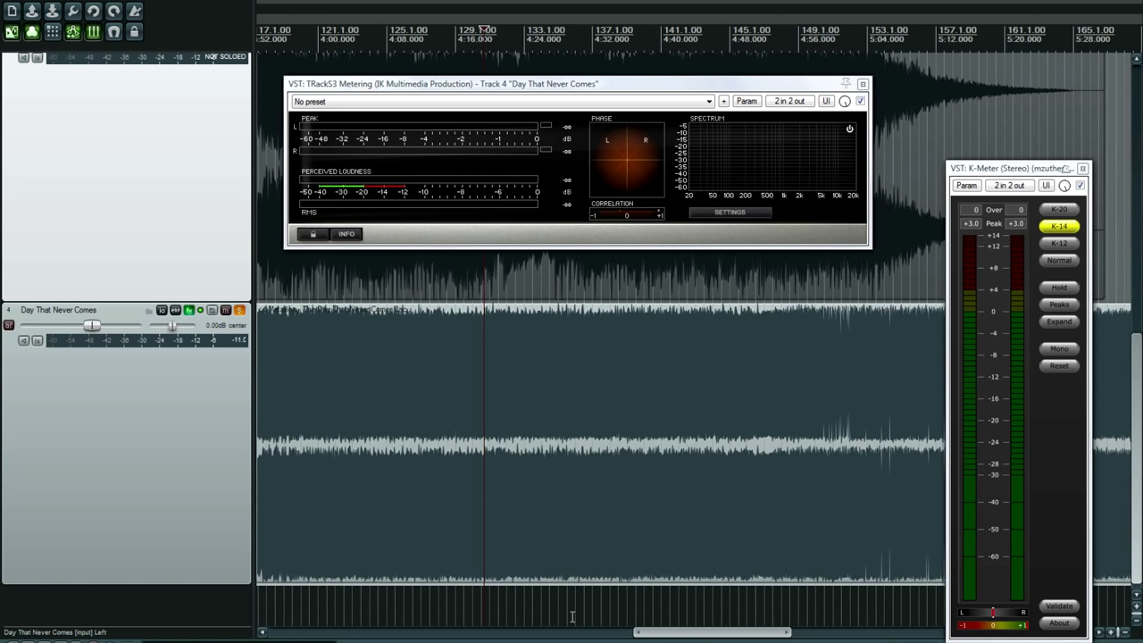
Play The Day That Never Comes from about 4:40 against the meters, and stop playback.
click(606, 610)
click(634, 611)
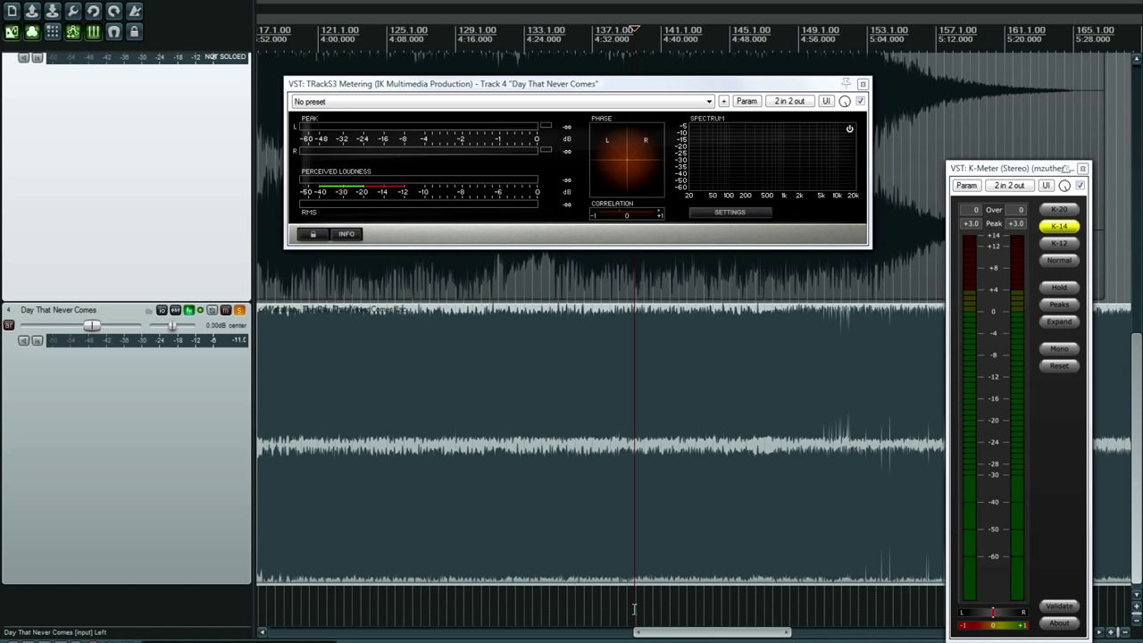
click(665, 605)
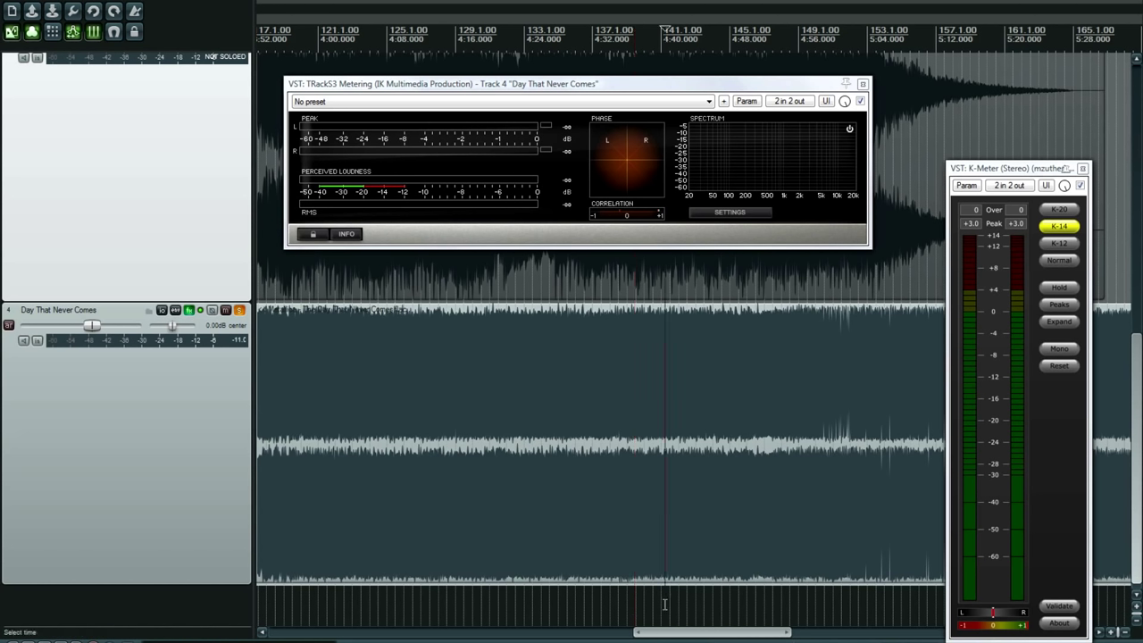
key(space)
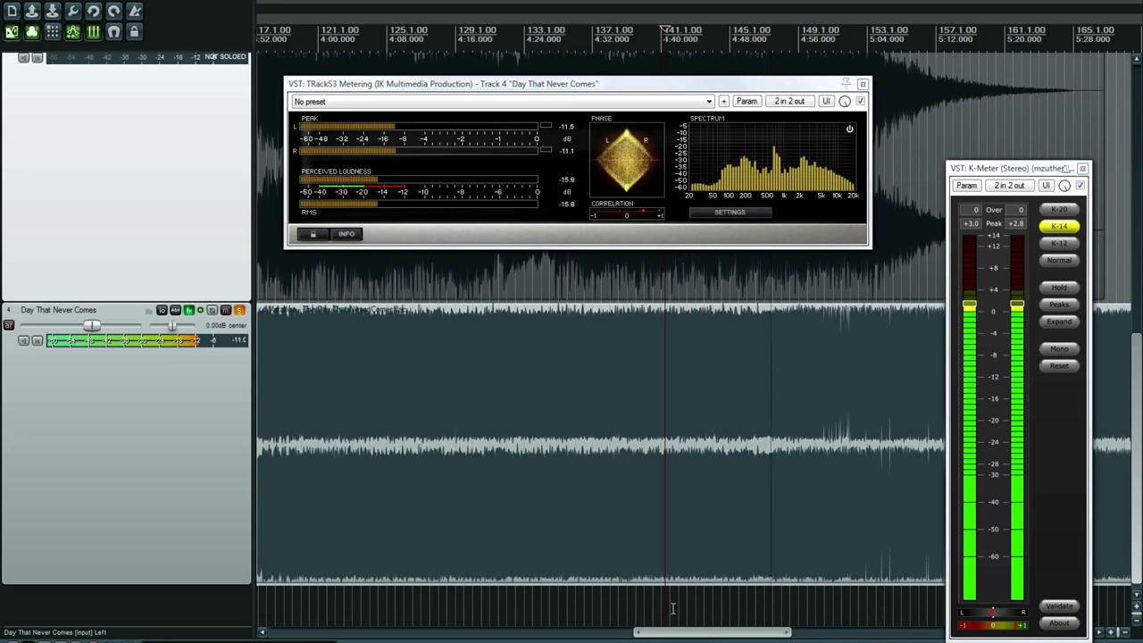
drag(684, 633, 733, 636)
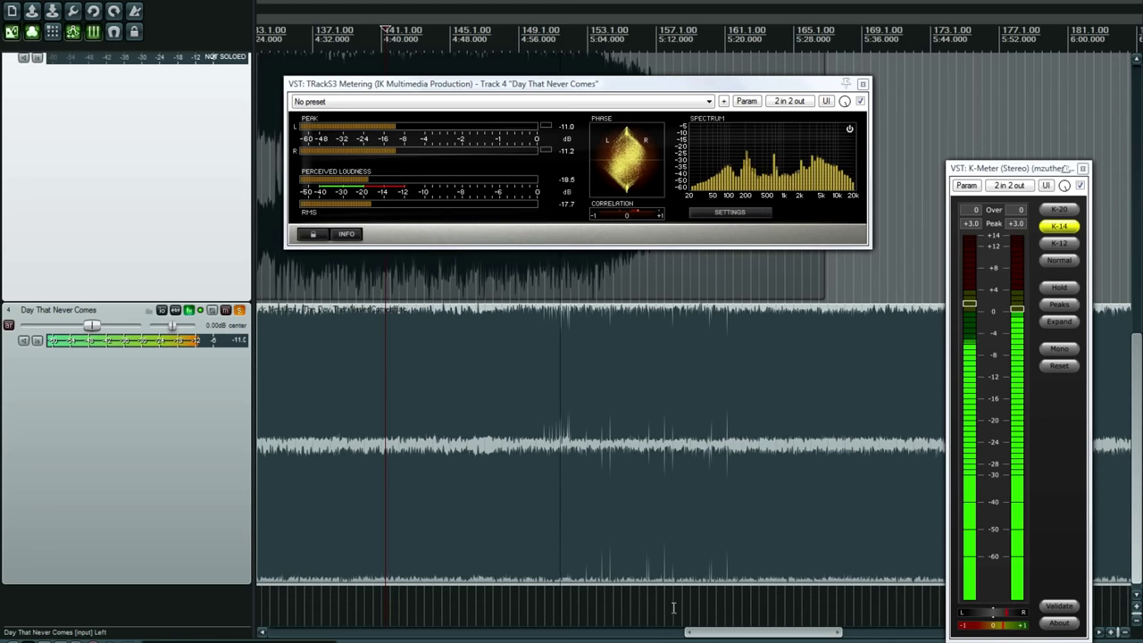
key(space)
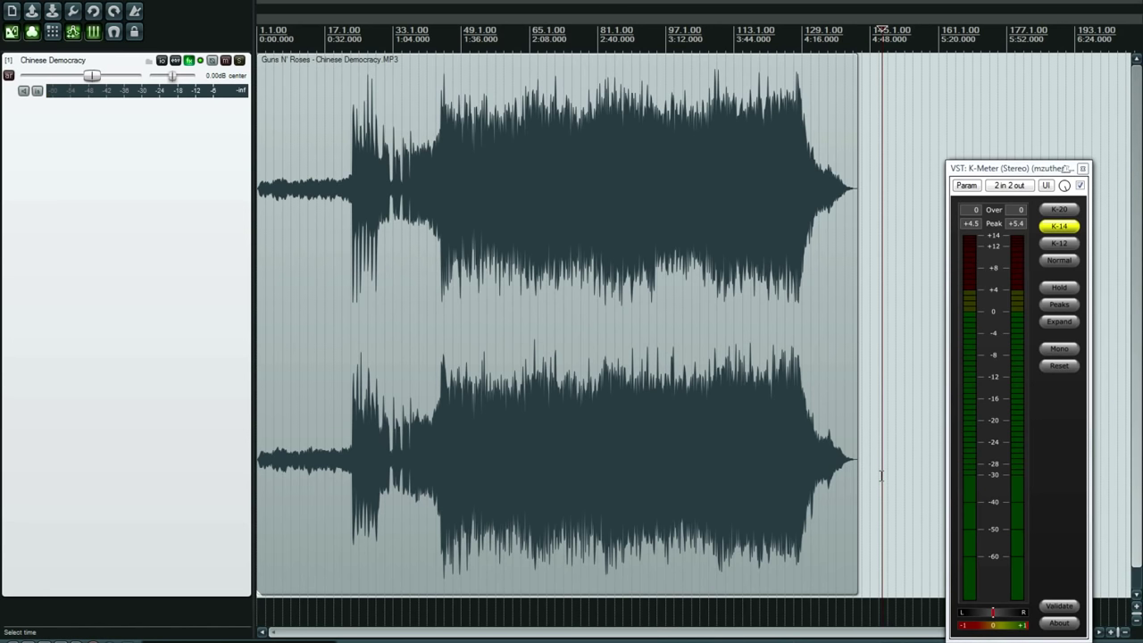
Start playing Chinese Democracy from about 0:40, just before its loud section.
key(Home)
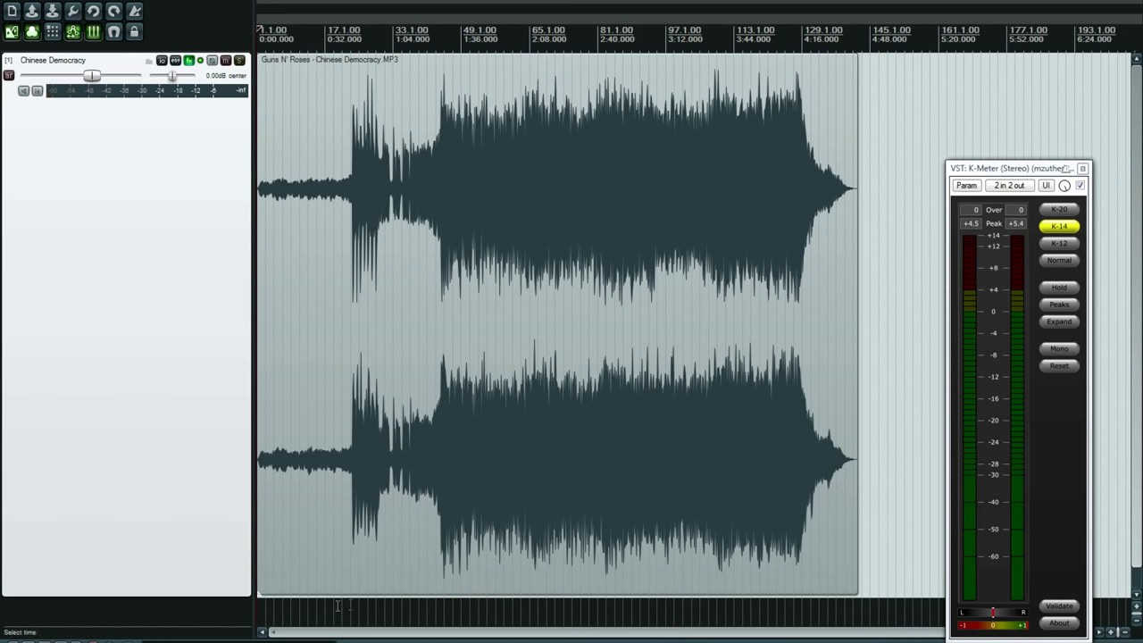
click(343, 610)
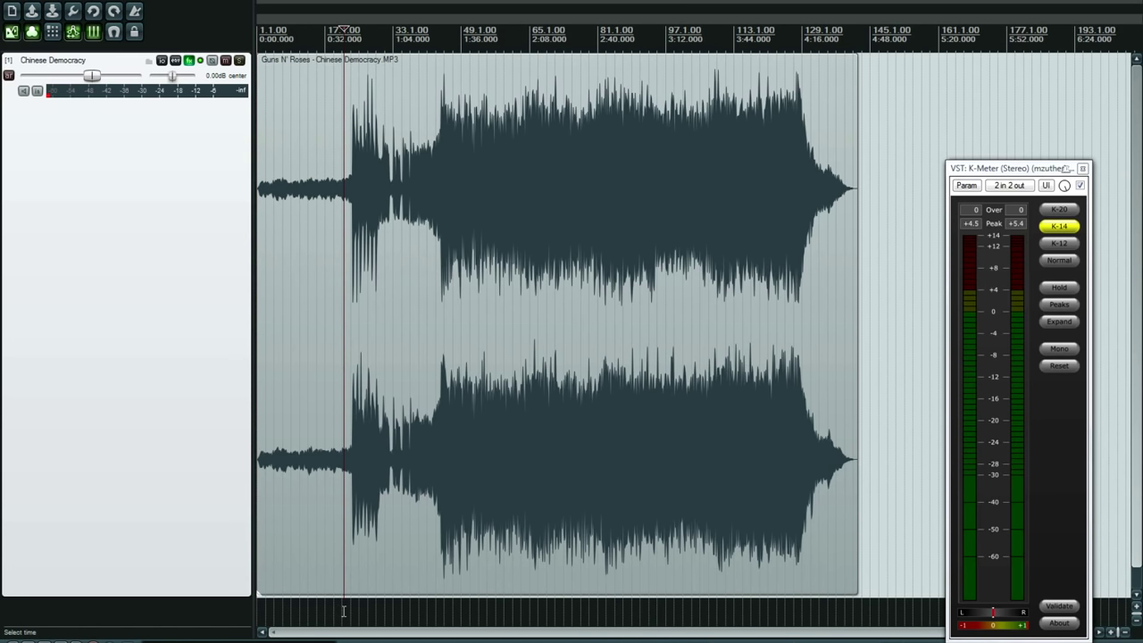
key(space)
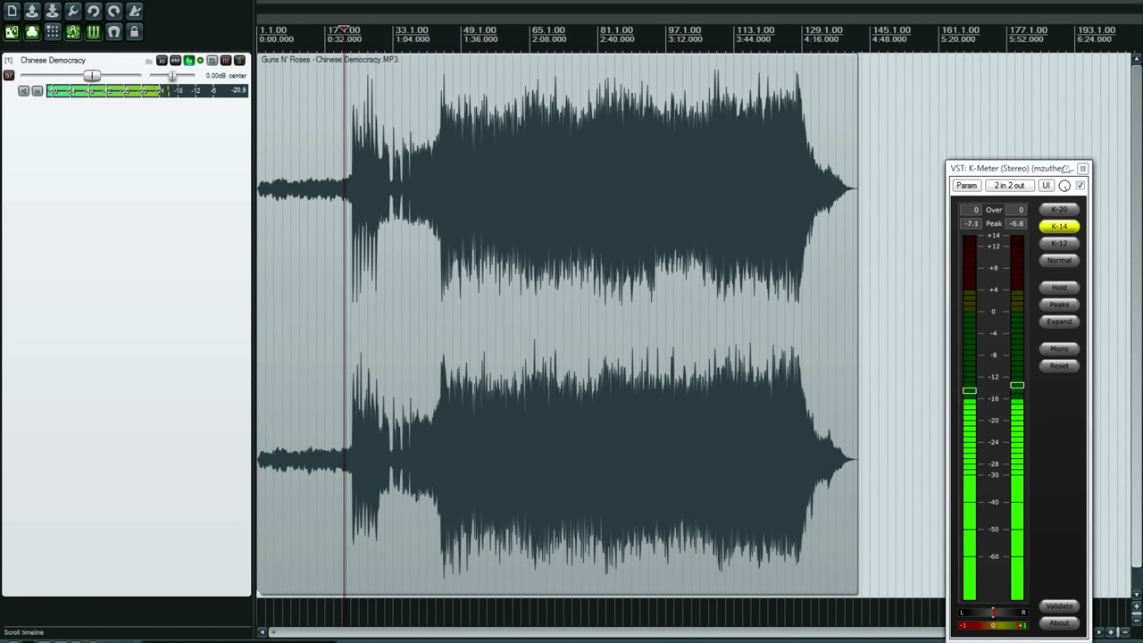
Float Chinese Democracy's TRackS3 Metering window, close the effects chain, check the song's levels during playback, and stop it.
click(189, 61)
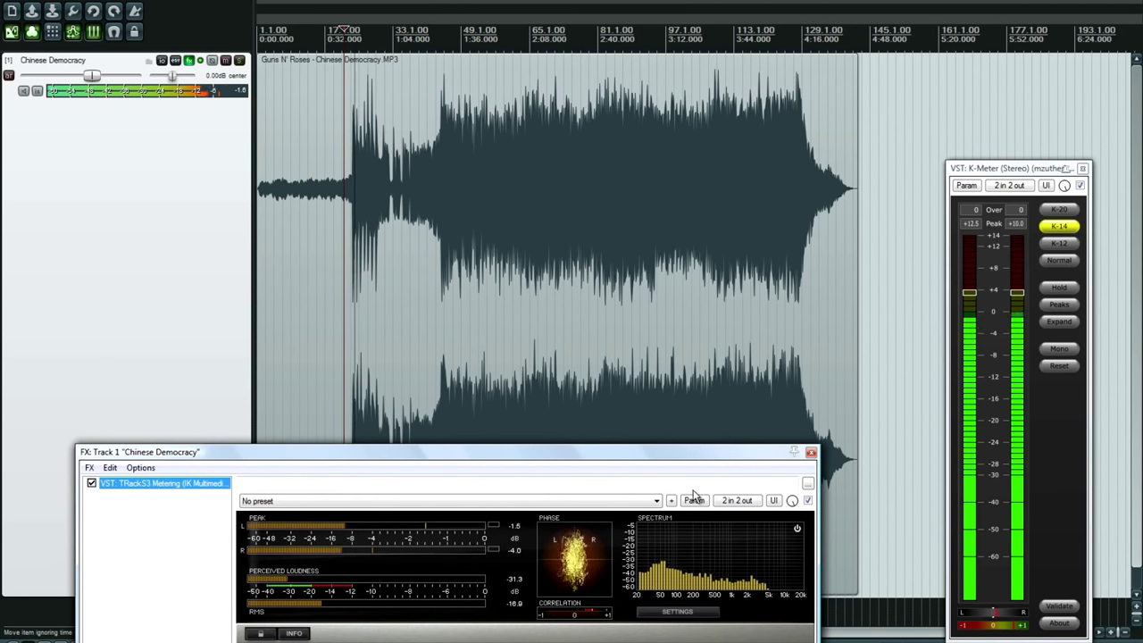
double_click(179, 483)
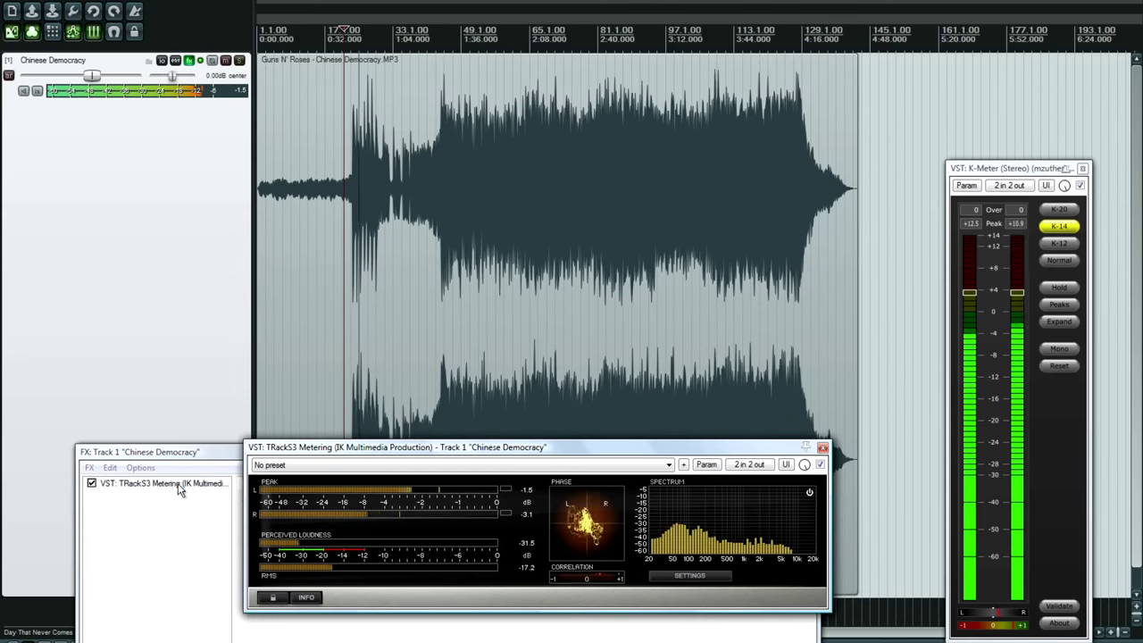
click(237, 458)
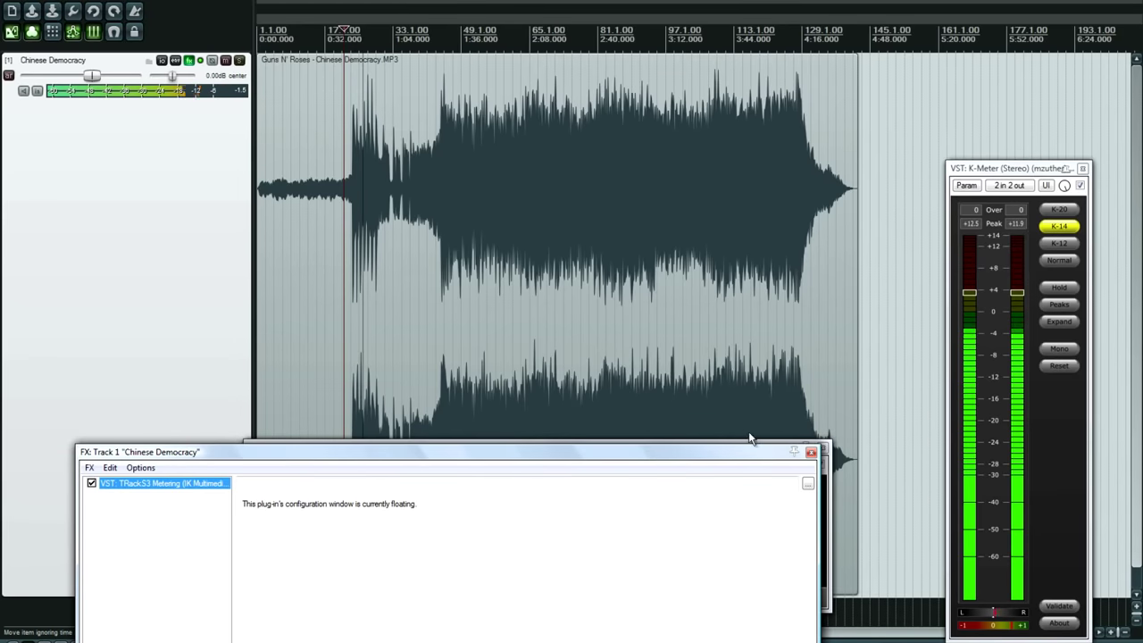
click(810, 455)
drag(587, 452, 635, 463)
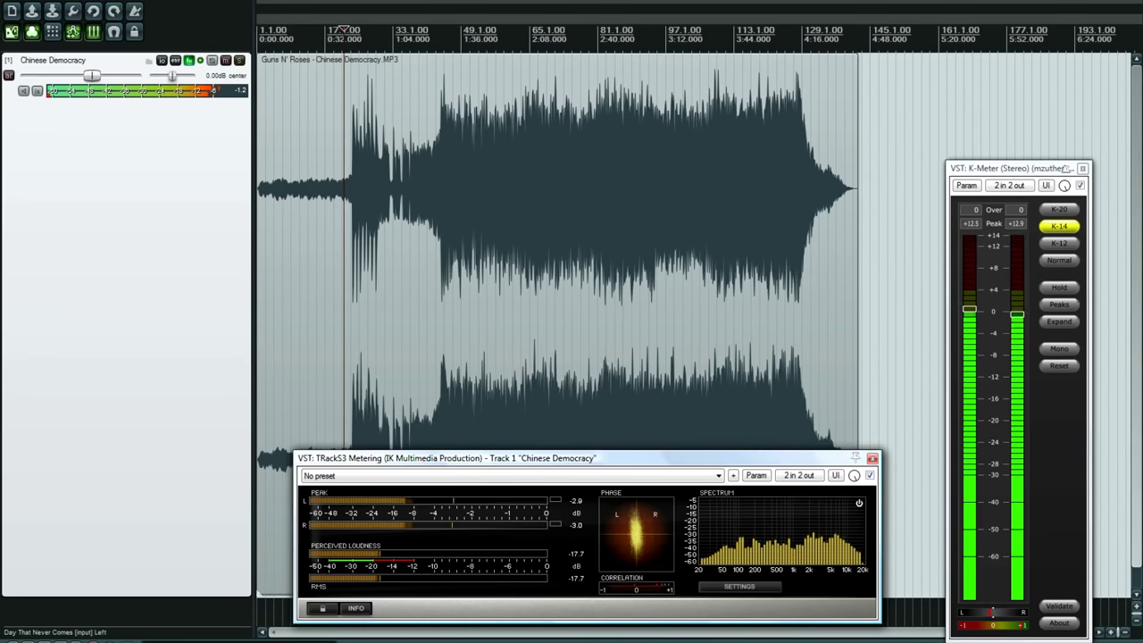
key(space)
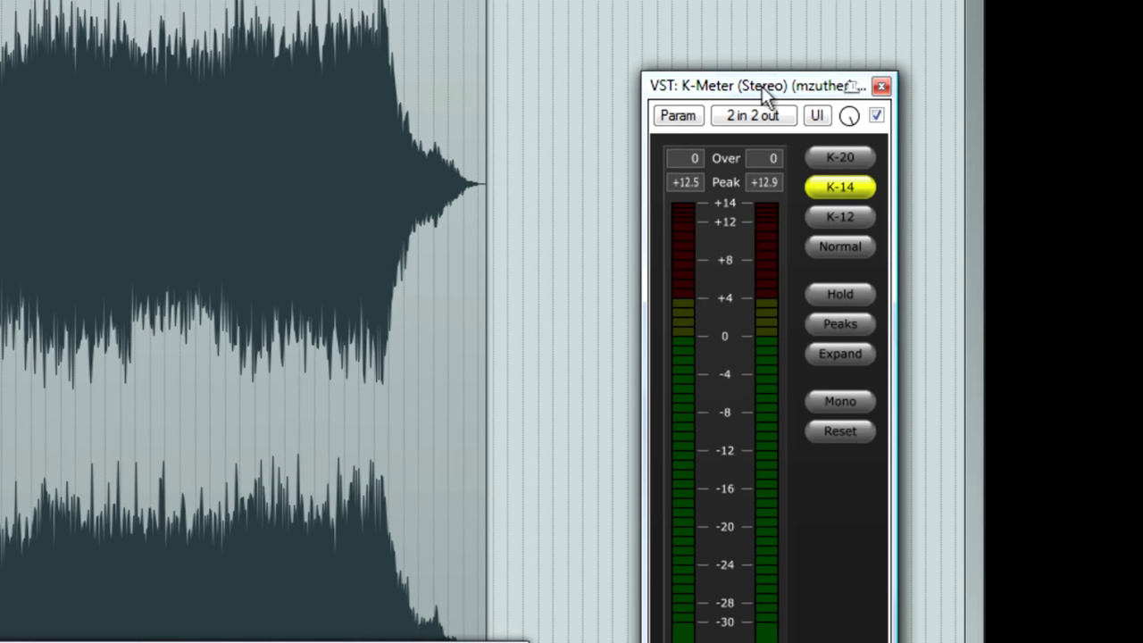
Compare the K-Meter's K-20, K-14 and K-12 scales, and set the meter back to K-14.
click(827, 153)
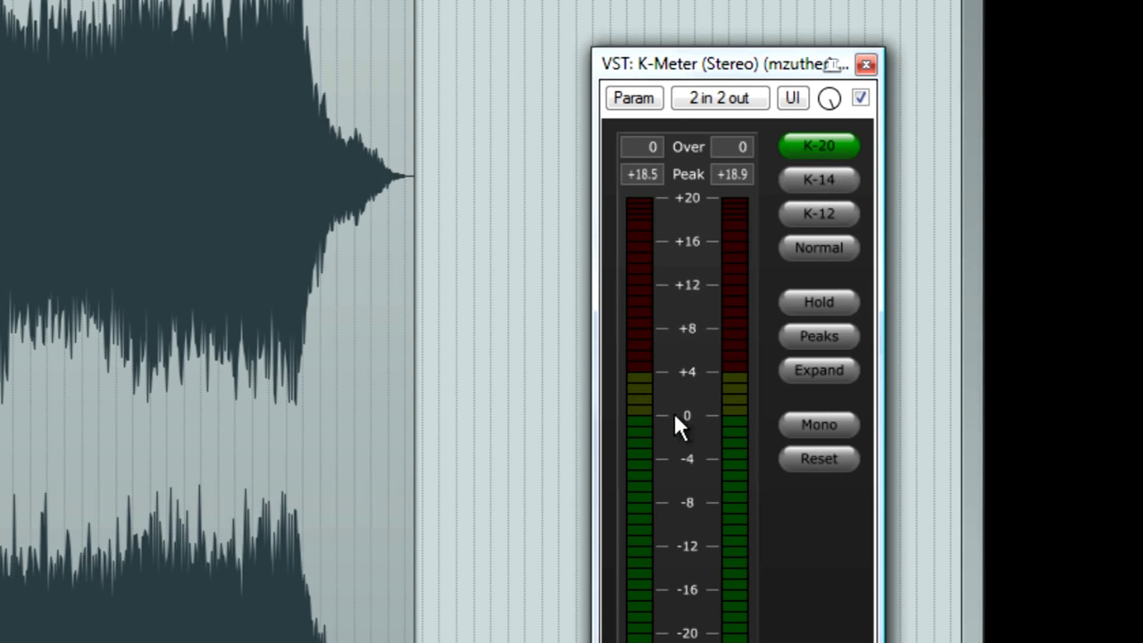
click(822, 178)
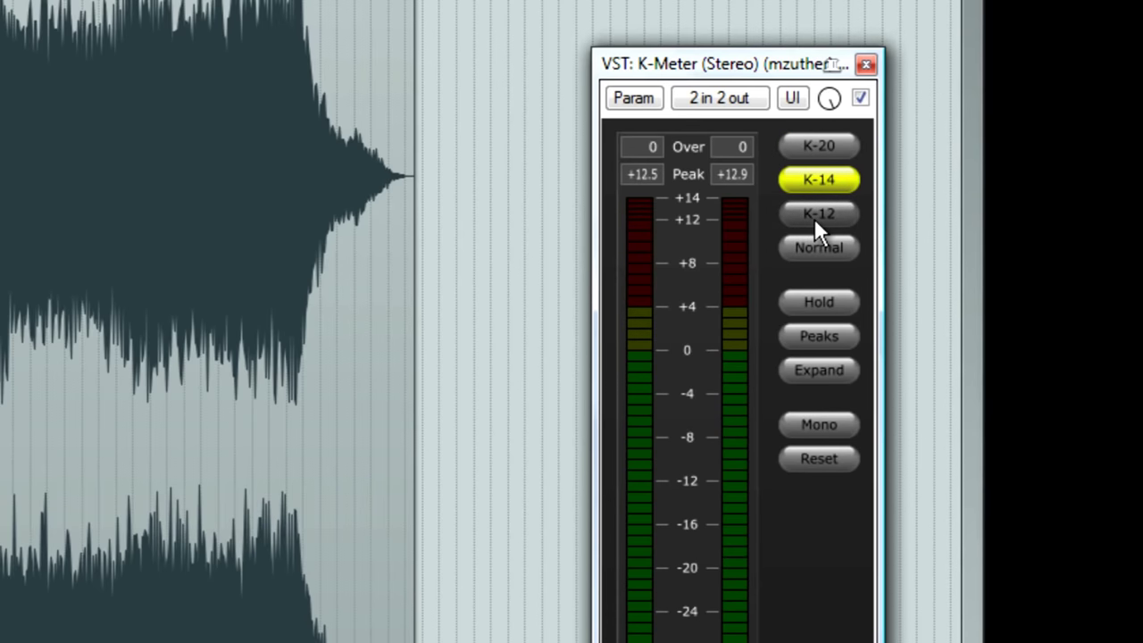
click(815, 218)
click(829, 182)
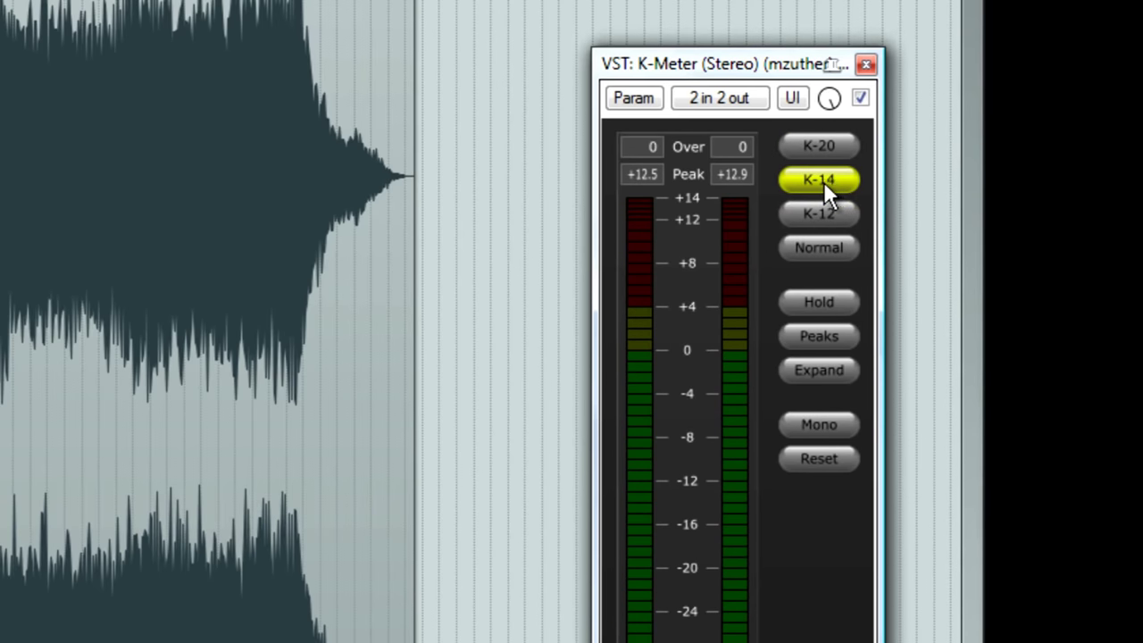